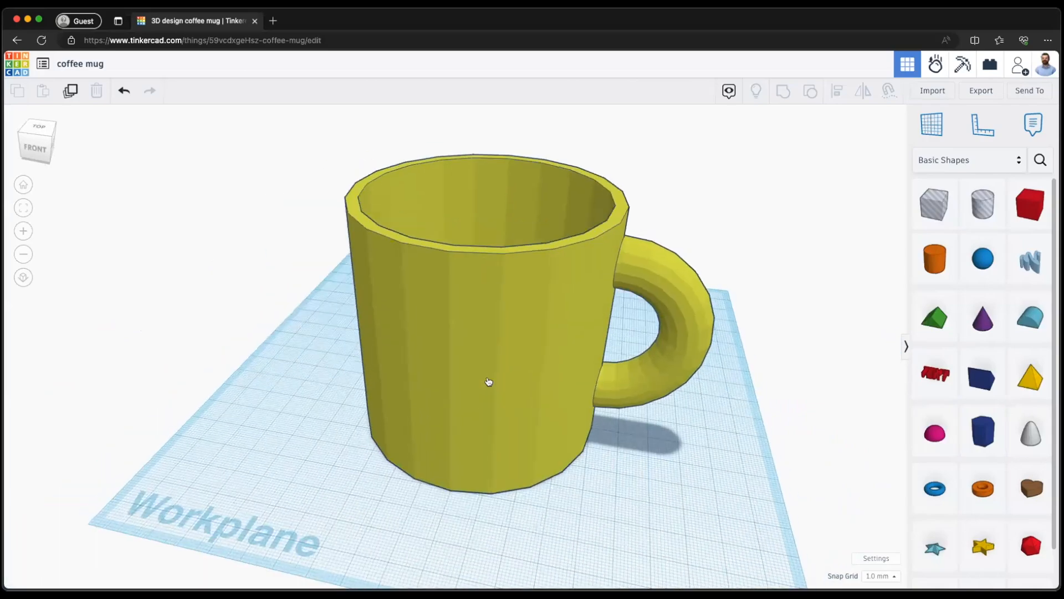
- Examine the coffee mug from several angles and open its group to view the individual shapes it consists of
{"action": "right_click_drag", "start_coordinate": [410, 311], "coordinate": [466, 366]}
{"action": "double_click", "coordinate": [483, 230]}
{"action": "right_click_drag", "start_coordinate": [688, 303], "coordinate": [642, 230]}
{"action": "right_click_drag", "start_coordinate": [898, 449], "coordinate": [742, 374]}
{"action": "right_click_drag", "start_coordinate": [755, 289], "coordinate": [893, 396]}
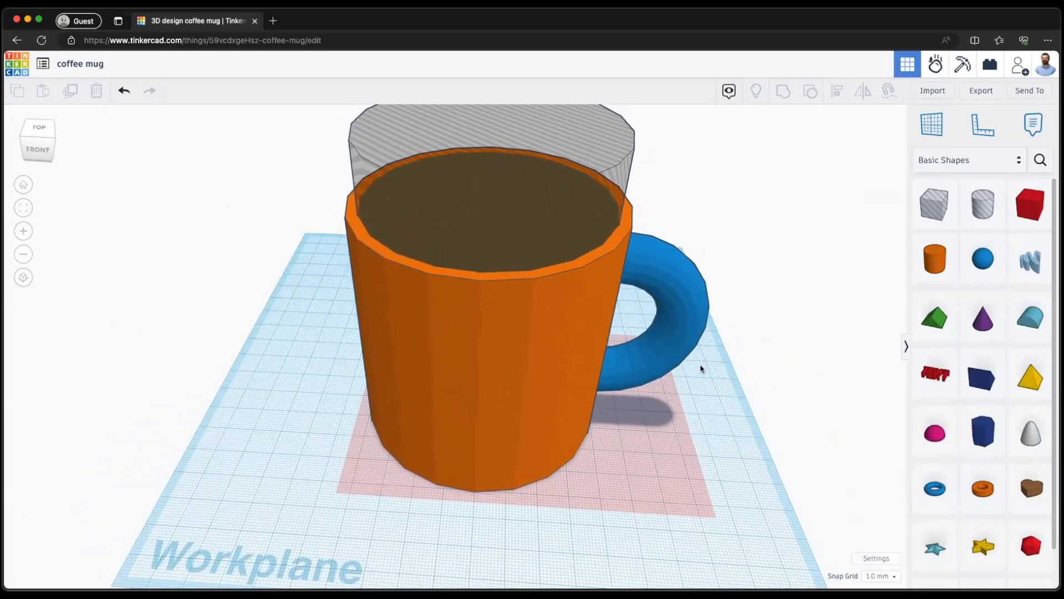
{"action": "right_click_drag", "start_coordinate": [700, 364], "coordinate": [739, 292]}
{"action": "left_click", "coordinate": [738, 292]}
{"action": "right_click_drag", "start_coordinate": [392, 333], "coordinate": [597, 287]}
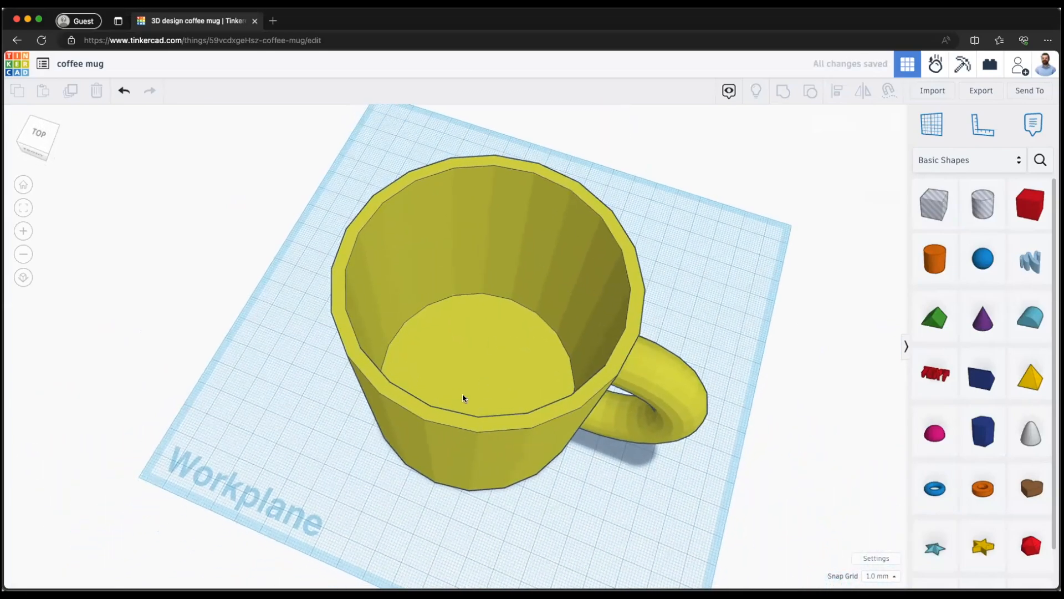
- Increase the number of sides on the mug's solid outer cylinder to smooth the outer wall, and return to the grouped mug
{"action": "right_click_drag", "start_coordinate": [463, 398], "coordinate": [458, 352]}
{"action": "left_click", "coordinate": [458, 352]}
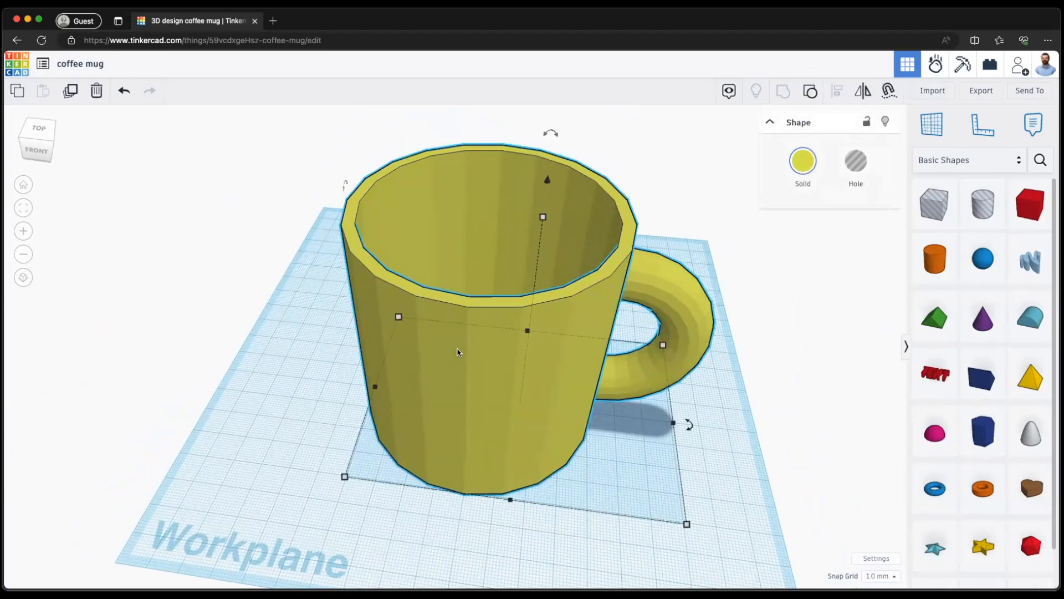
{"action": "double_click", "coordinate": [469, 332]}
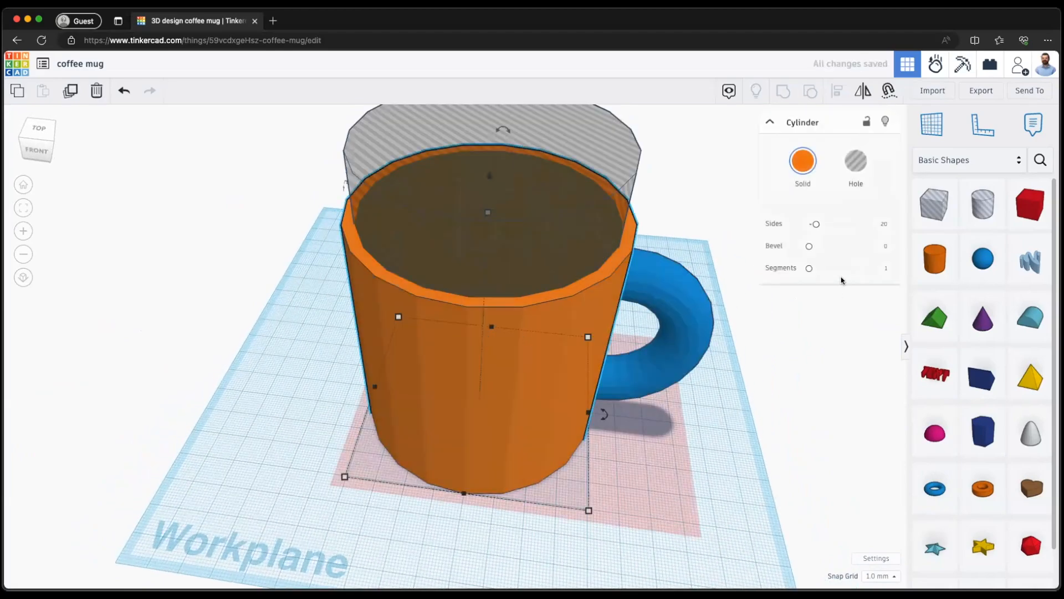
{"action": "left_click", "coordinate": [819, 226]}
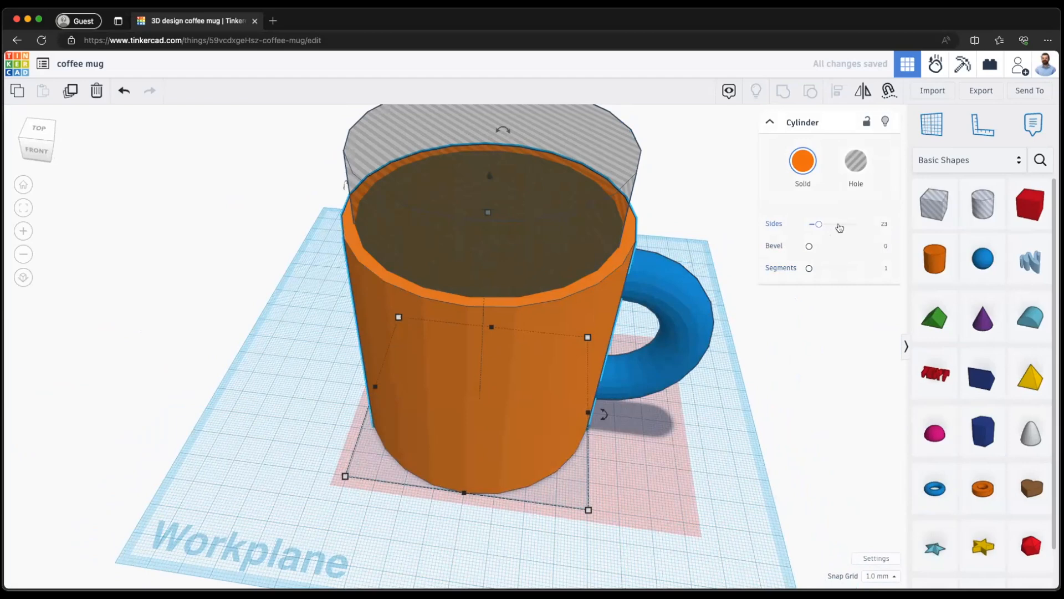
{"action": "left_click_drag", "start_coordinate": [815, 227], "coordinate": [857, 224]}
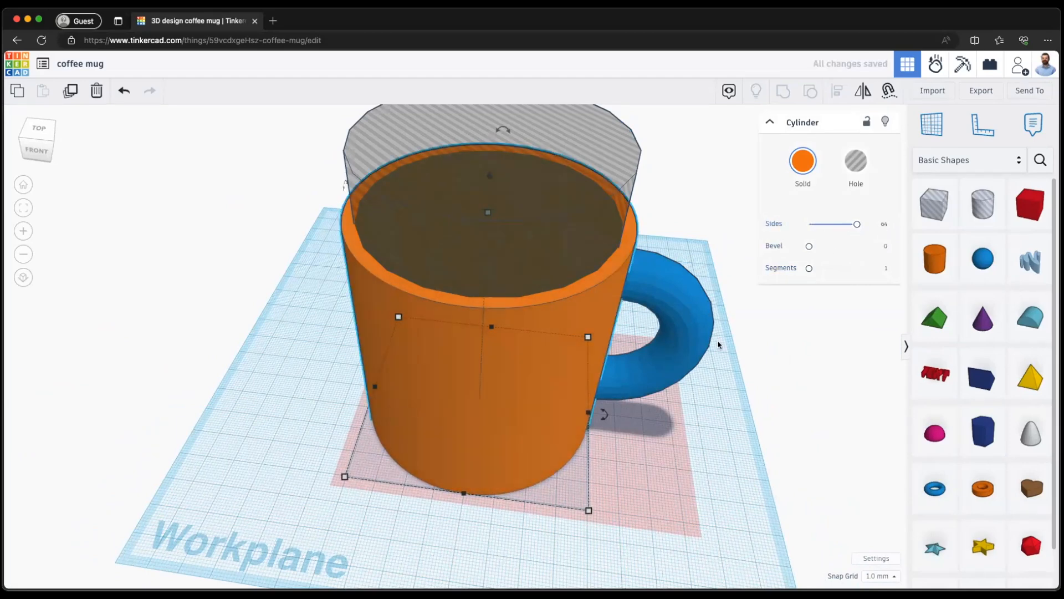
{"action": "left_click", "coordinate": [755, 429]}
{"action": "right_click_drag", "start_coordinate": [720, 406], "coordinate": [693, 402]}
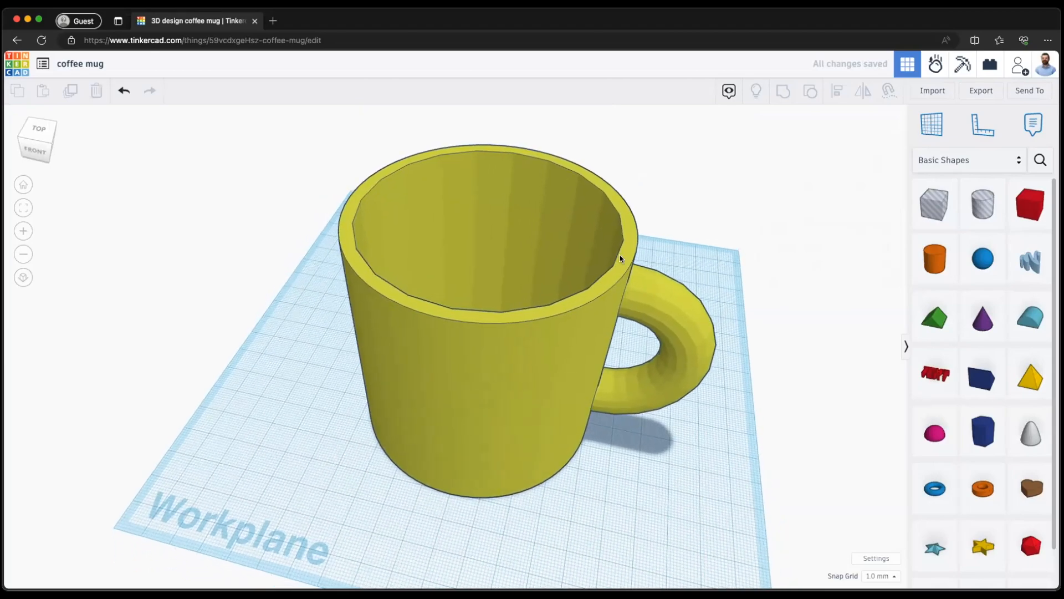
- Prepare to send the entire coffee mug design to Autodesk Fusion 360 and check the team destinations without choosing one
{"action": "scroll", "coordinate": [620, 257], "scroll_direction": "up", "scroll_amount": 5}
{"action": "right_click_drag", "start_coordinate": [658, 321], "coordinate": [714, 342]}
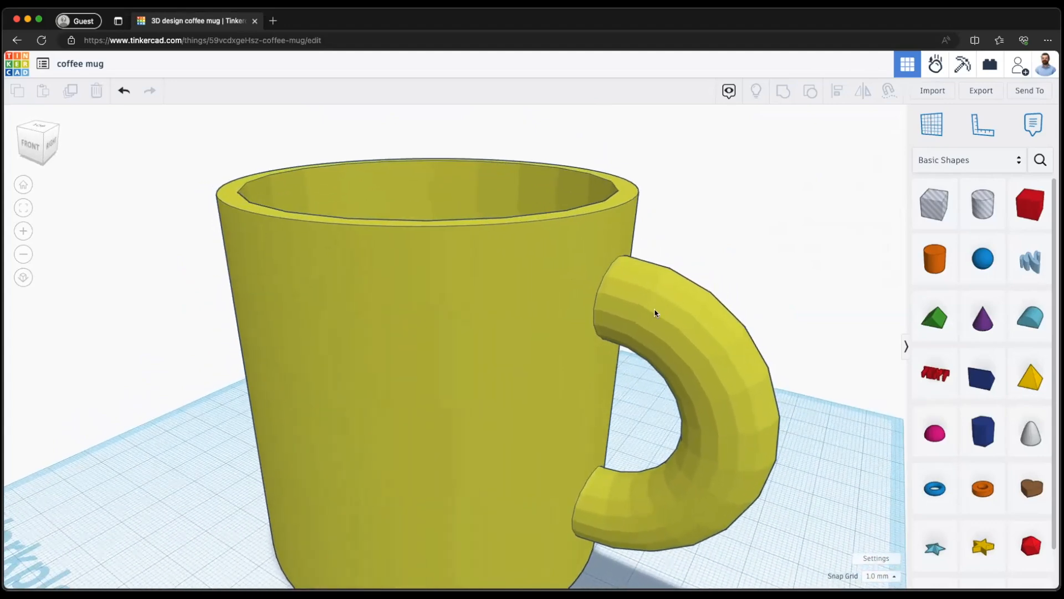
{"action": "scroll", "coordinate": [654, 313], "scroll_direction": "down", "scroll_amount": 1}
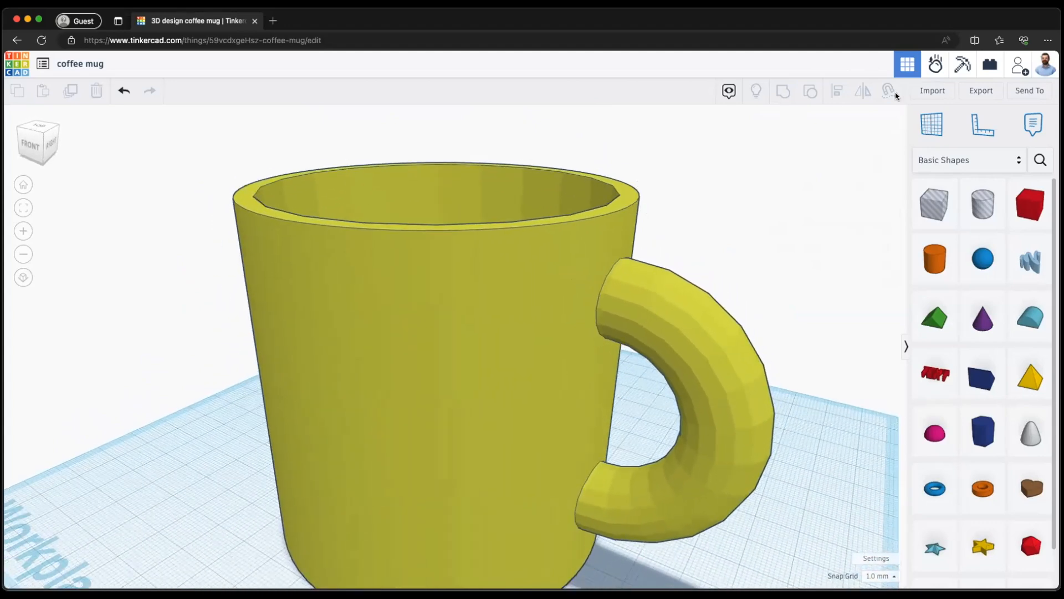
{"action": "scroll", "coordinate": [729, 208], "scroll_direction": "down", "scroll_amount": 3}
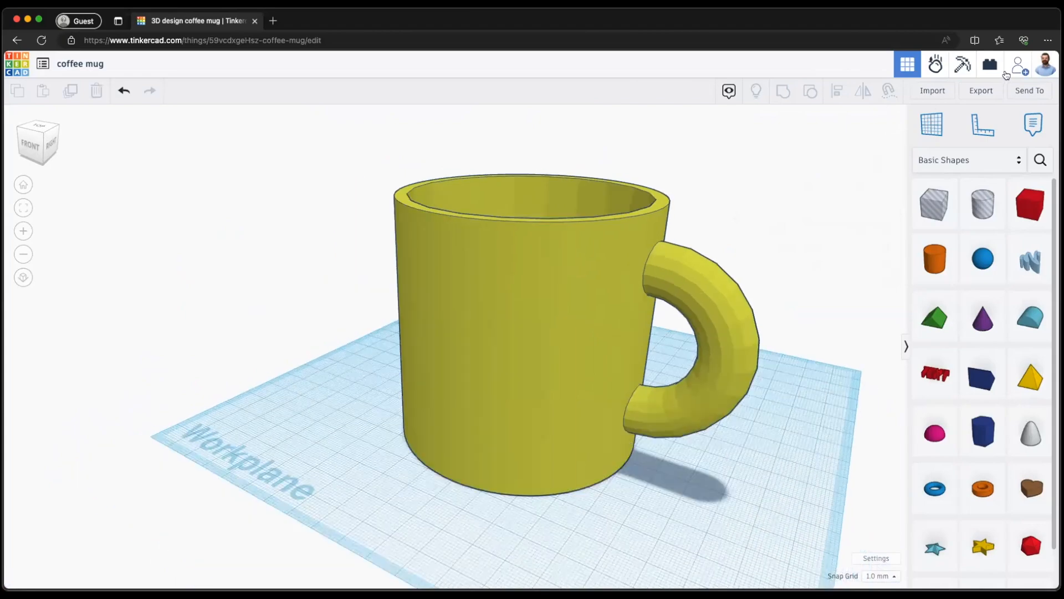
{"action": "left_click", "coordinate": [992, 92]}
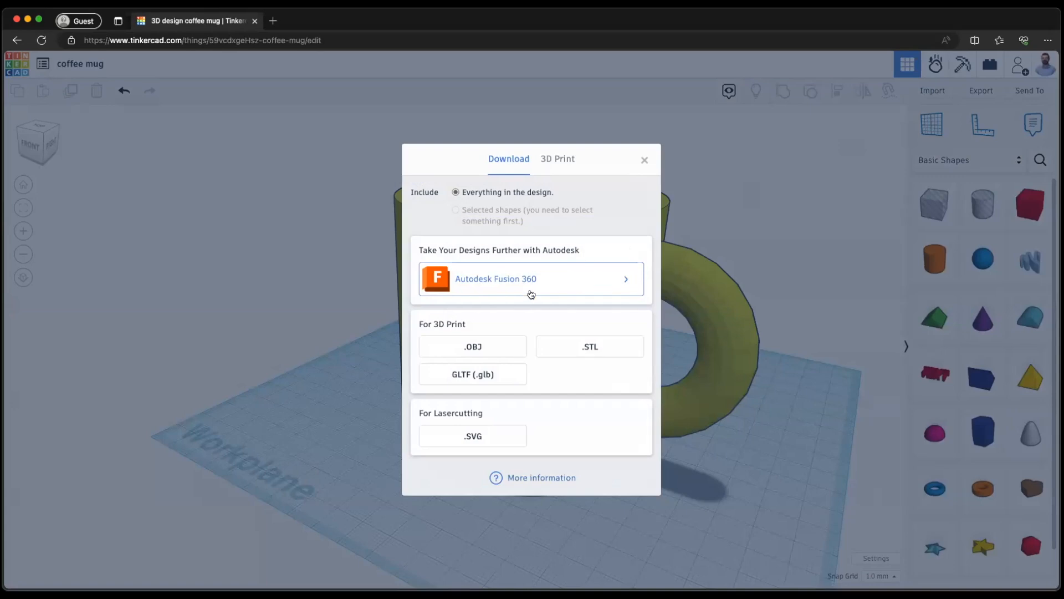
{"action": "left_click", "coordinate": [537, 274]}
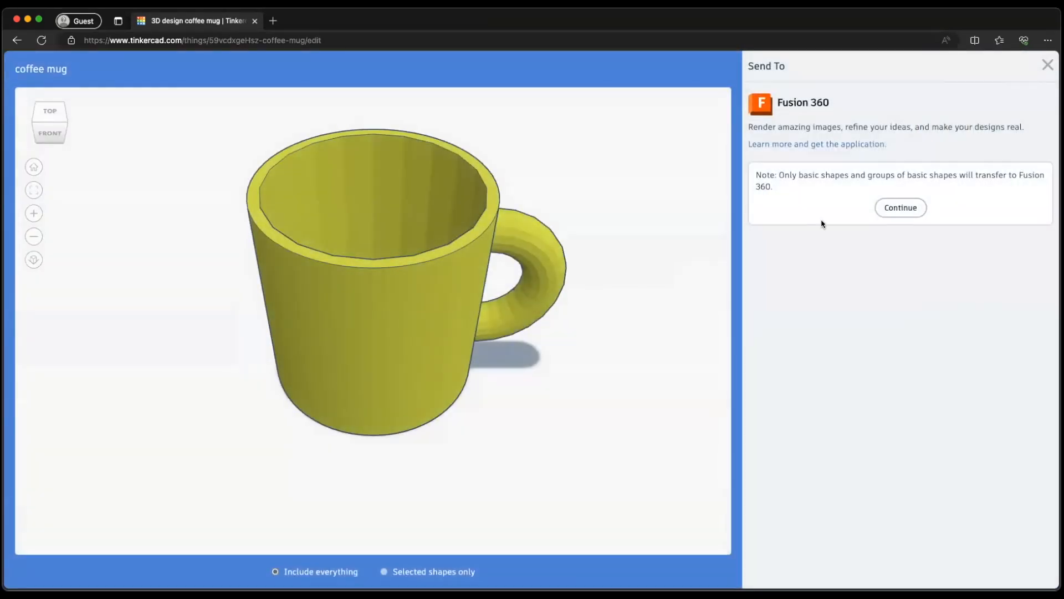
{"action": "left_click", "coordinate": [905, 211]}
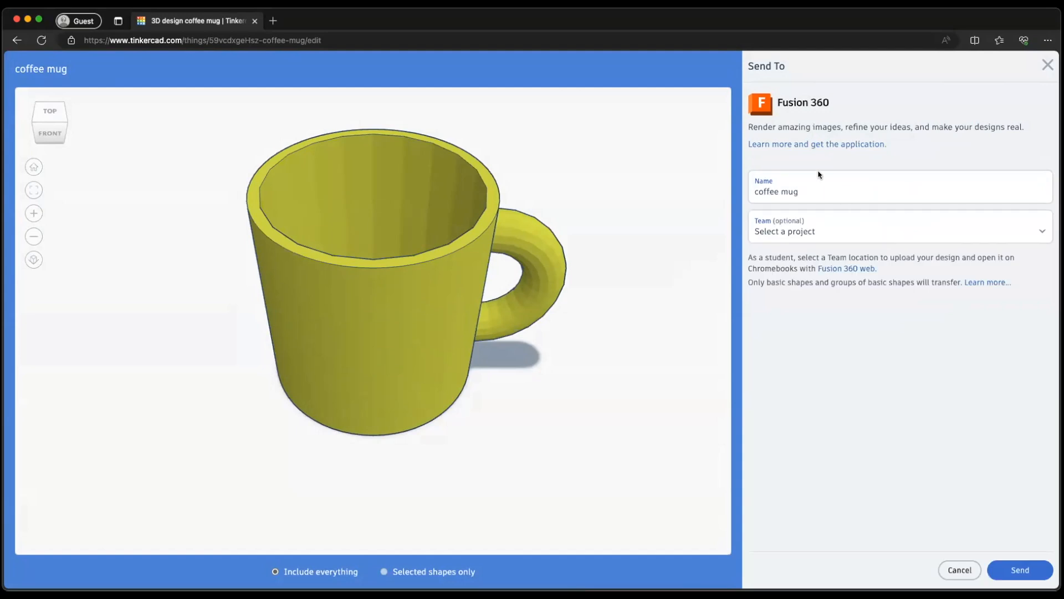
{"action": "left_click", "coordinate": [844, 232]}
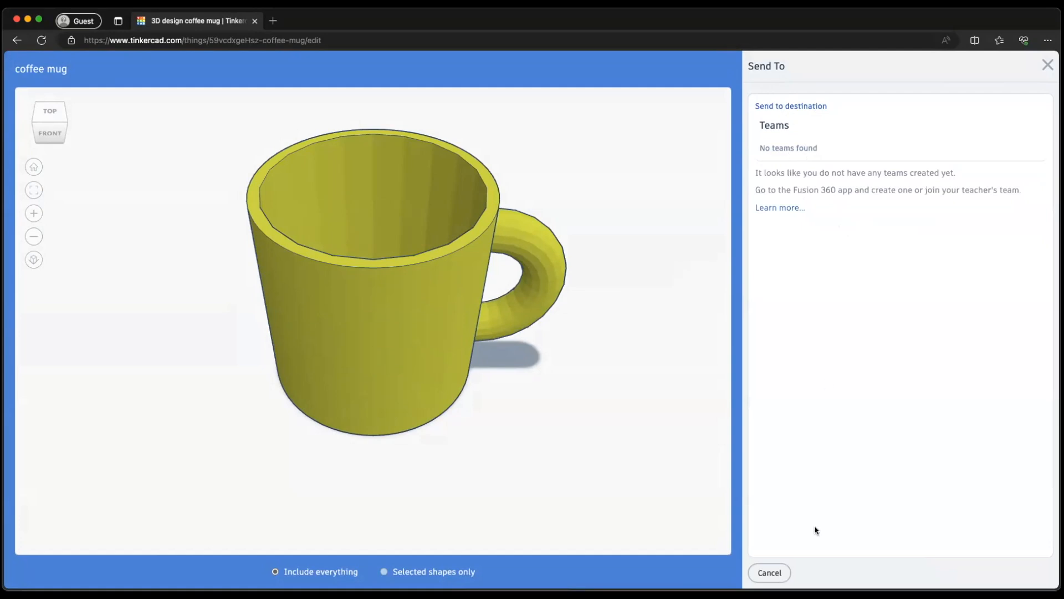
{"action": "left_click", "coordinate": [770, 573]}
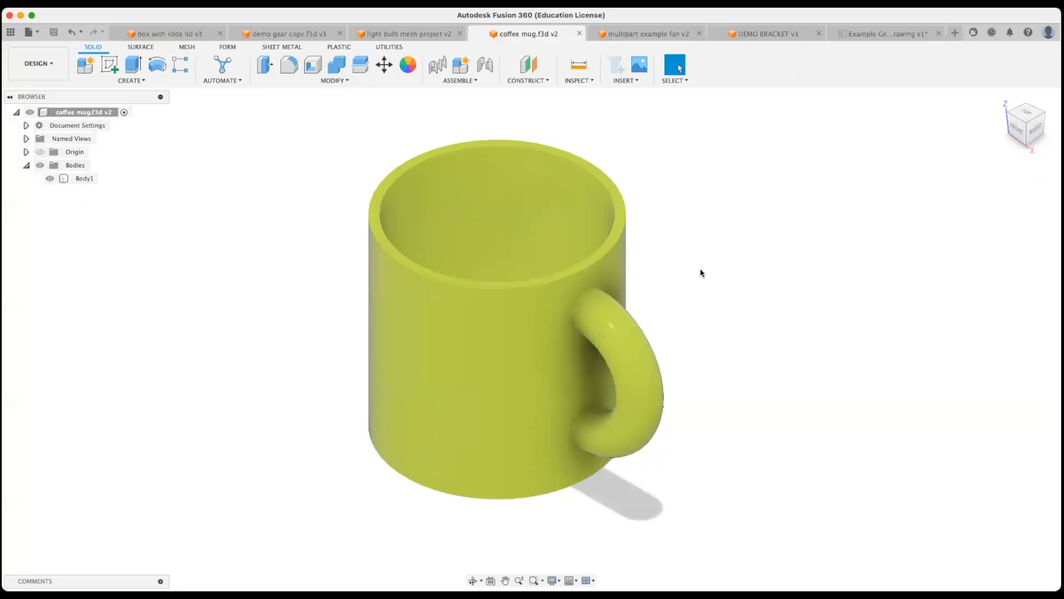
- Switch to Autodesk Fusion 360 and examine the coffee mug's smooth body, rim and handle from several angles
{"action": "middle_click_drag", "start_coordinate": [701, 272], "coordinate": [746, 262], "text": "shift"}
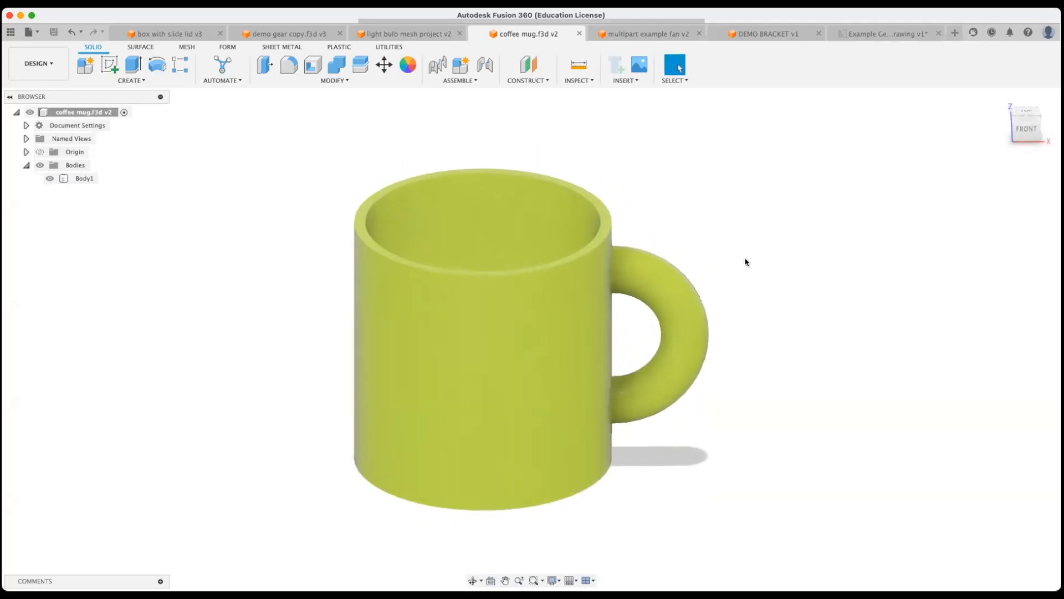
{"action": "middle_click_drag", "start_coordinate": [700, 211], "coordinate": [775, 273], "text": "shift"}
{"action": "scroll", "coordinate": [682, 223], "scroll_direction": "down", "scroll_amount": 3}
{"action": "scroll", "coordinate": [690, 232], "scroll_direction": "up", "scroll_amount": 5}
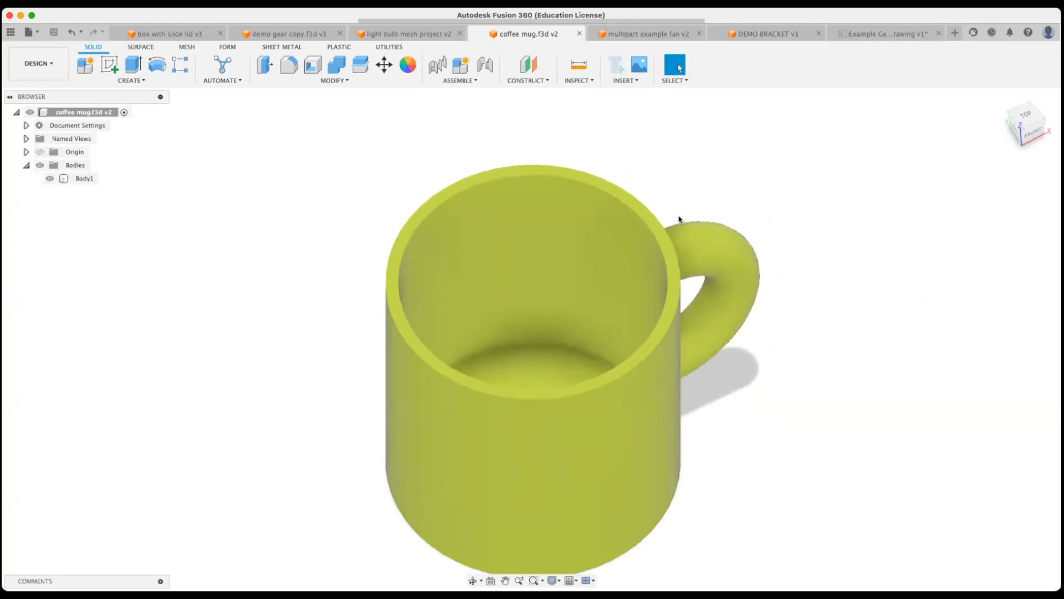
{"action": "middle_click_drag", "start_coordinate": [679, 218], "coordinate": [577, 162]}
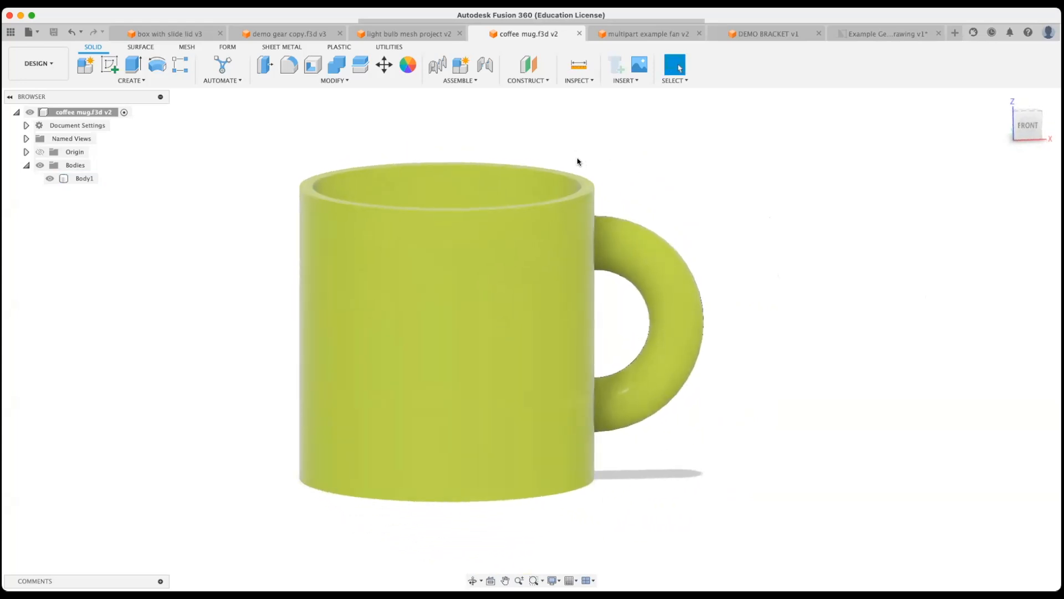
{"action": "left_click", "coordinate": [514, 244]}
{"action": "middle_click_drag", "start_coordinate": [494, 254], "coordinate": [670, 297], "text": "shift"}
{"action": "scroll", "coordinate": [658, 289], "scroll_direction": "up", "scroll_amount": 6}
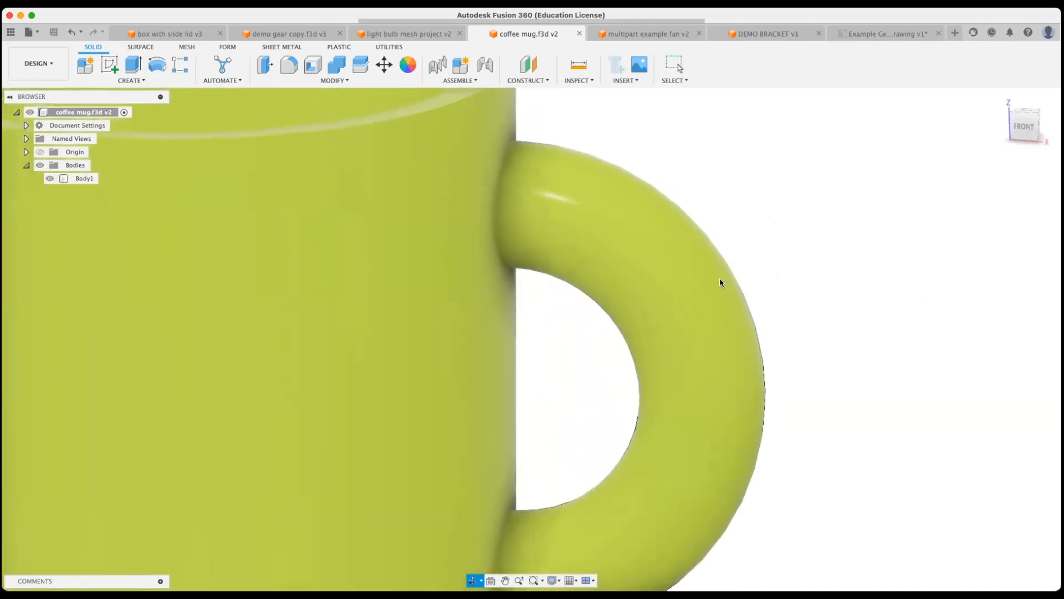
{"action": "scroll", "coordinate": [696, 302], "scroll_direction": "down", "scroll_amount": 6}
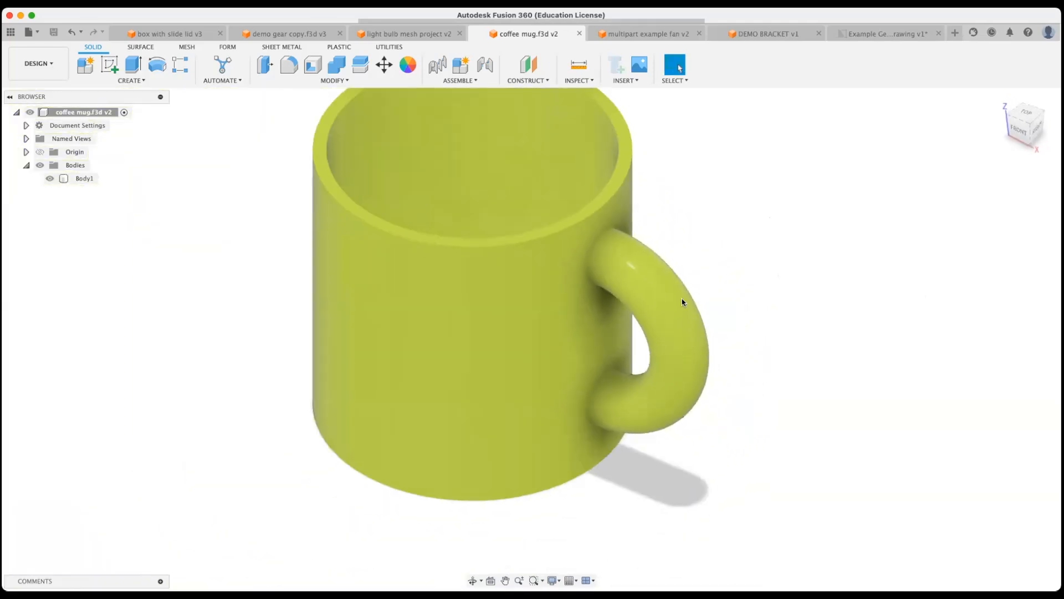
{"action": "middle_click_drag", "start_coordinate": [684, 302], "coordinate": [697, 260], "text": "shift"}
{"action": "middle_click_drag", "start_coordinate": [696, 260], "coordinate": [756, 327]}
{"action": "scroll", "coordinate": [722, 247], "scroll_direction": "down", "scroll_amount": 1}
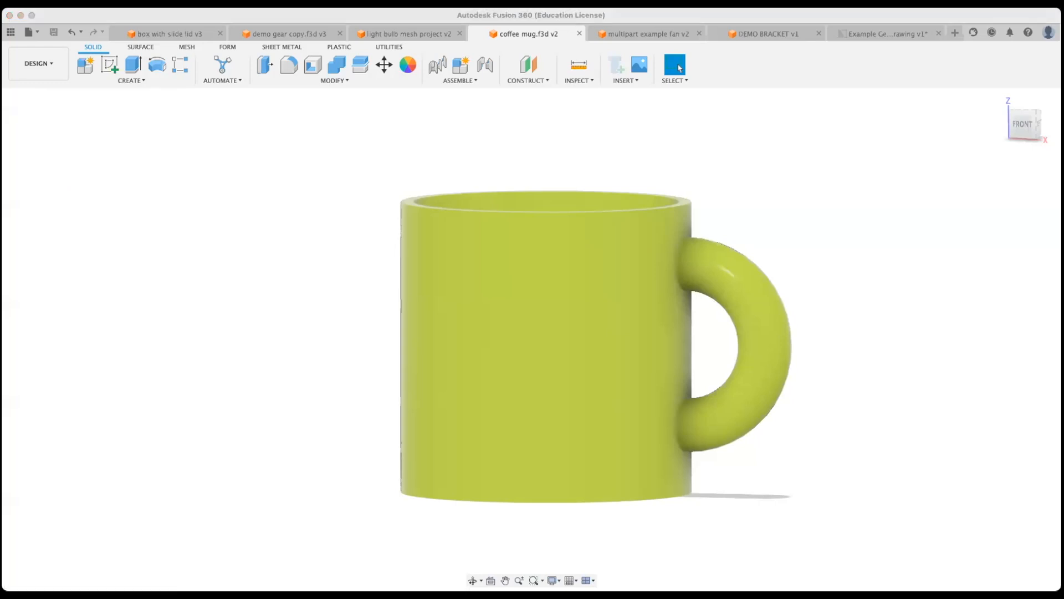
- Switch to the box with slide lid document and examine the lid grooves at its open end
{"action": "left_click", "coordinate": [153, 35]}
{"action": "middle_click_drag", "start_coordinate": [722, 227], "coordinate": [825, 204], "text": "shift"}
{"action": "middle_click_drag", "start_coordinate": [708, 184], "coordinate": [729, 200], "text": "shift"}
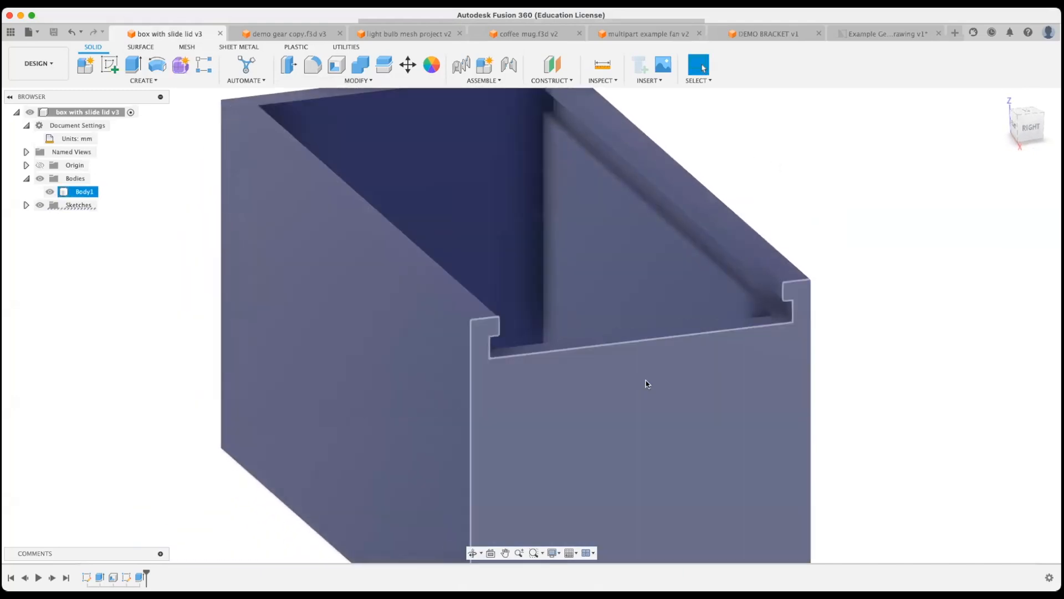
{"action": "middle_click_drag", "start_coordinate": [454, 210], "coordinate": [445, 292]}
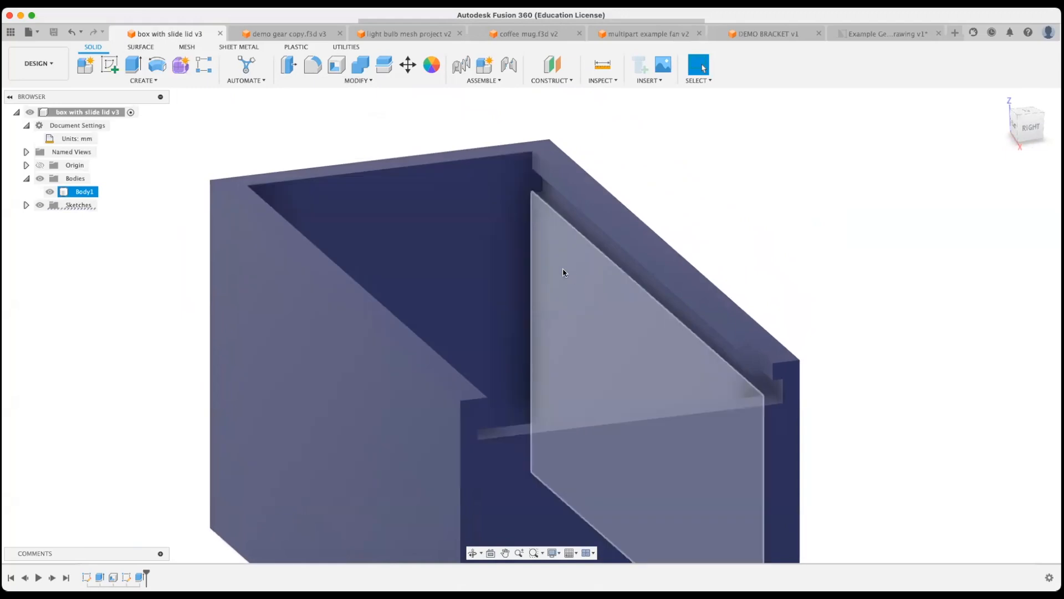
{"action": "middle_click_drag", "start_coordinate": [563, 270], "coordinate": [569, 241], "text": "shift"}
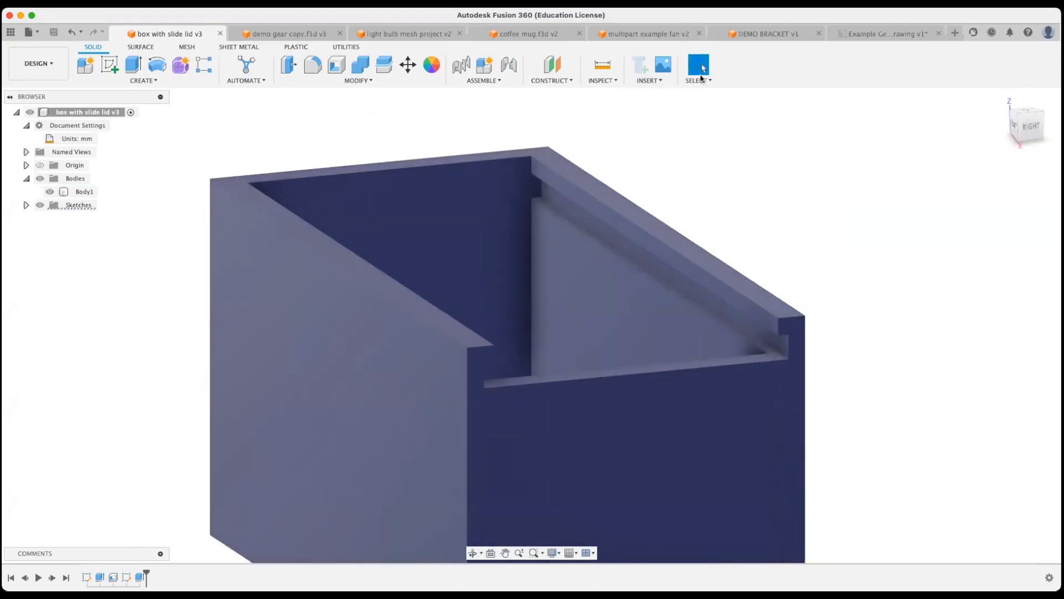
{"action": "middle_click_drag", "start_coordinate": [732, 218], "coordinate": [704, 230], "text": "shift"}
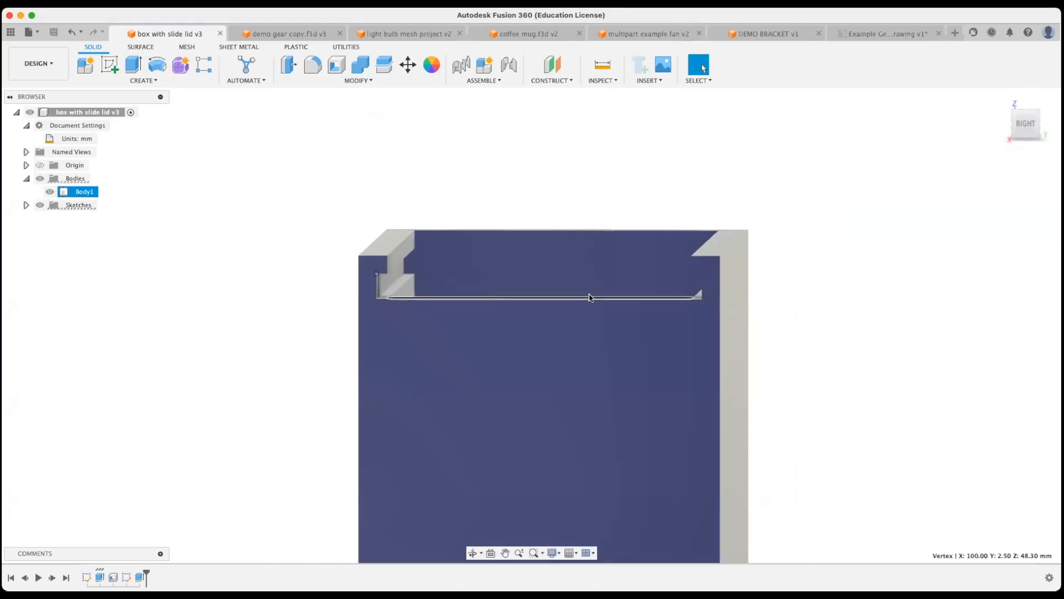
{"action": "middle_click_drag", "start_coordinate": [701, 278], "coordinate": [700, 361], "text": "shift"}
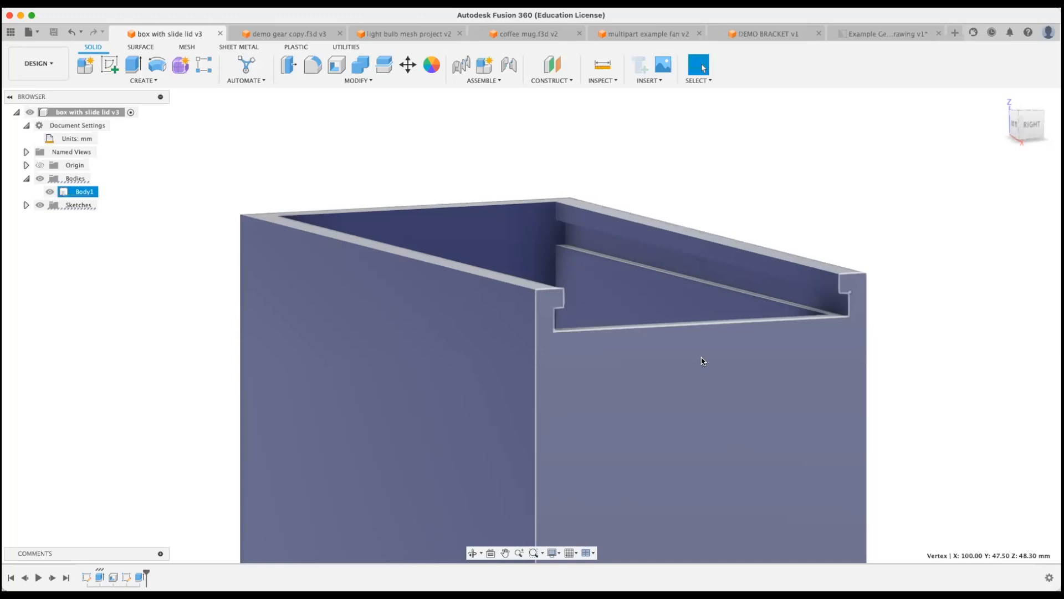
{"action": "left_click", "coordinate": [950, 304]}
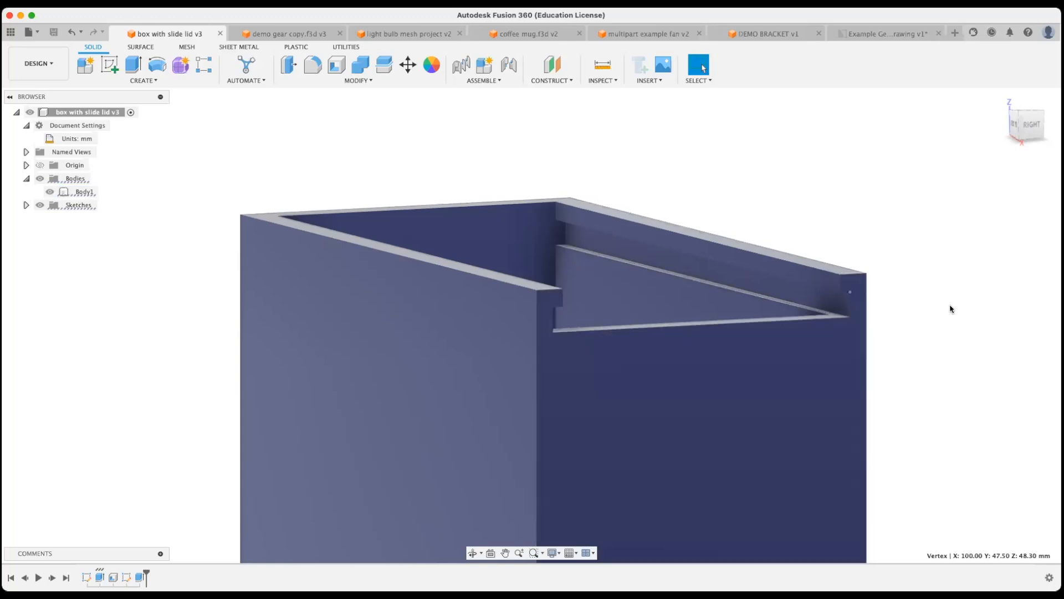
- View the box from below and from the front, and restore its home view
{"action": "middle_click_drag", "start_coordinate": [950, 305], "coordinate": [981, 143], "text": "shift"}
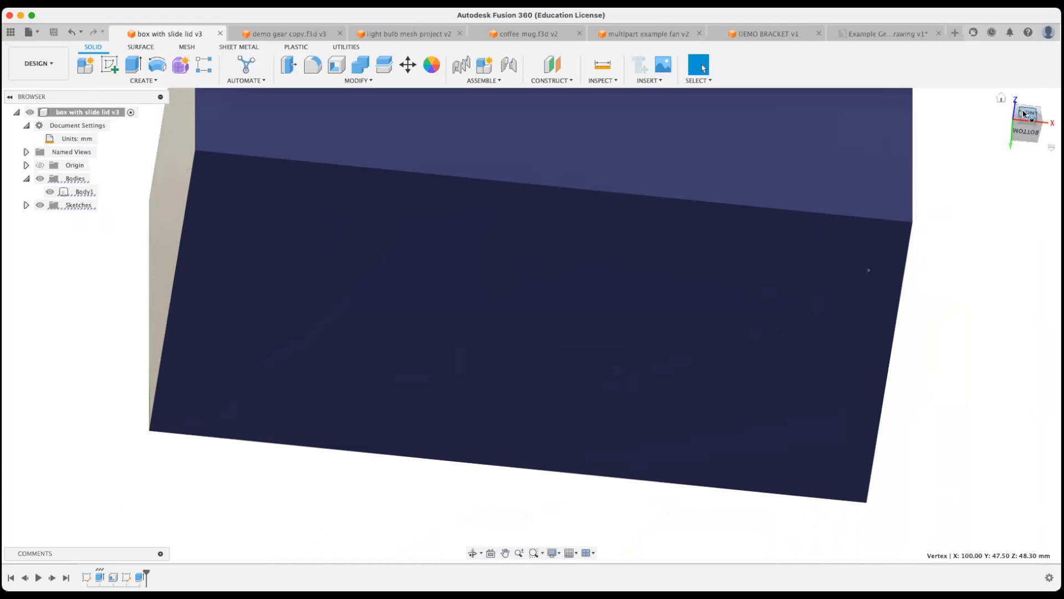
{"action": "left_click", "coordinate": [1049, 115]}
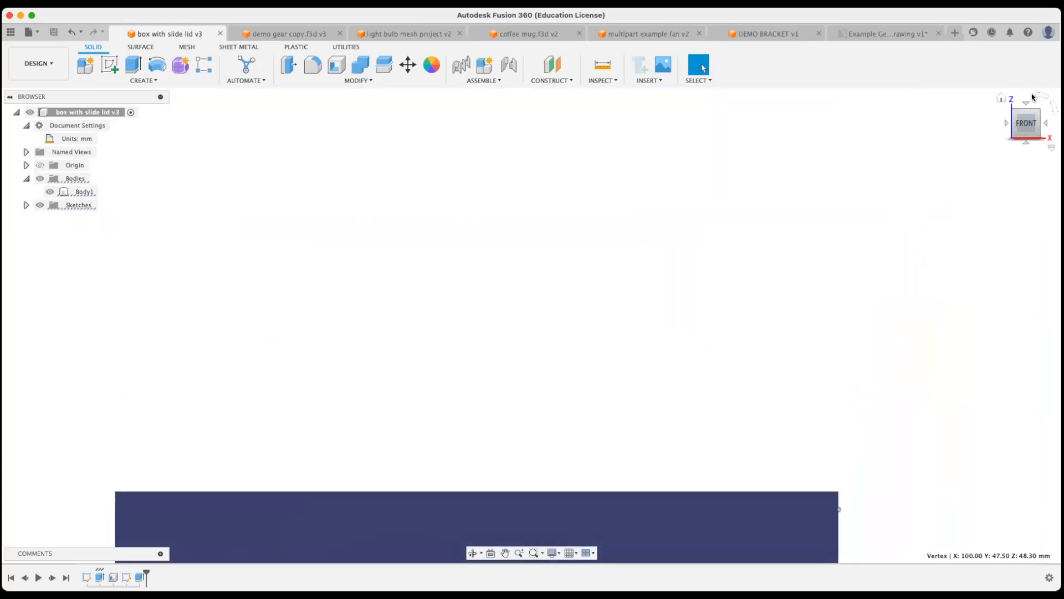
{"action": "left_click", "coordinate": [1025, 98]}
{"action": "left_click", "coordinate": [939, 191]}
{"action": "scroll", "coordinate": [939, 191], "scroll_direction": "down", "scroll_amount": 5}
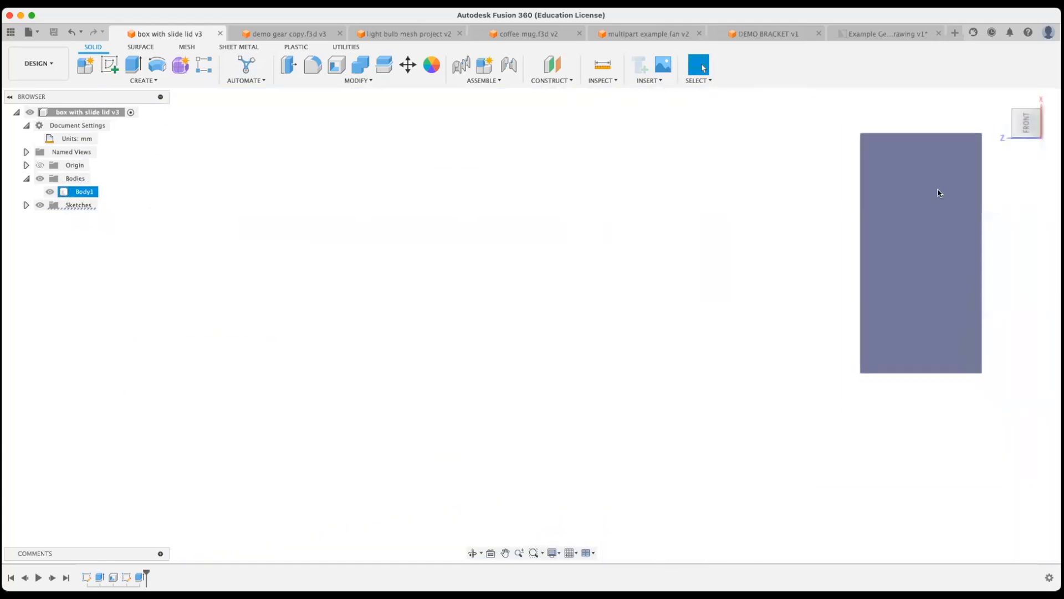
{"action": "left_click", "coordinate": [812, 243]}
{"action": "middle_click_drag", "start_coordinate": [813, 243], "coordinate": [811, 247], "text": "shift"}
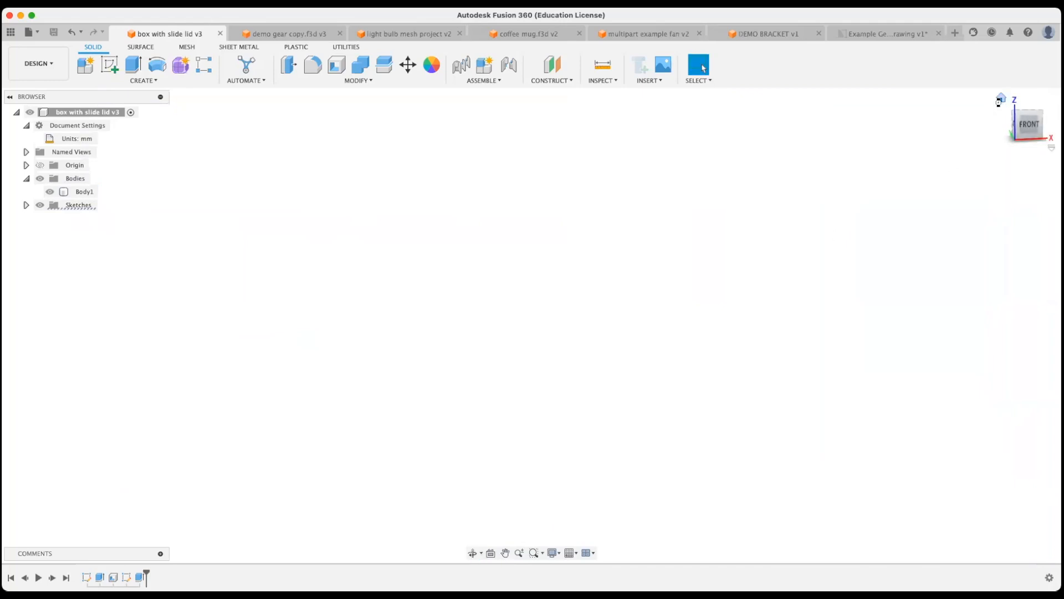
{"action": "left_click", "coordinate": [1001, 98]}
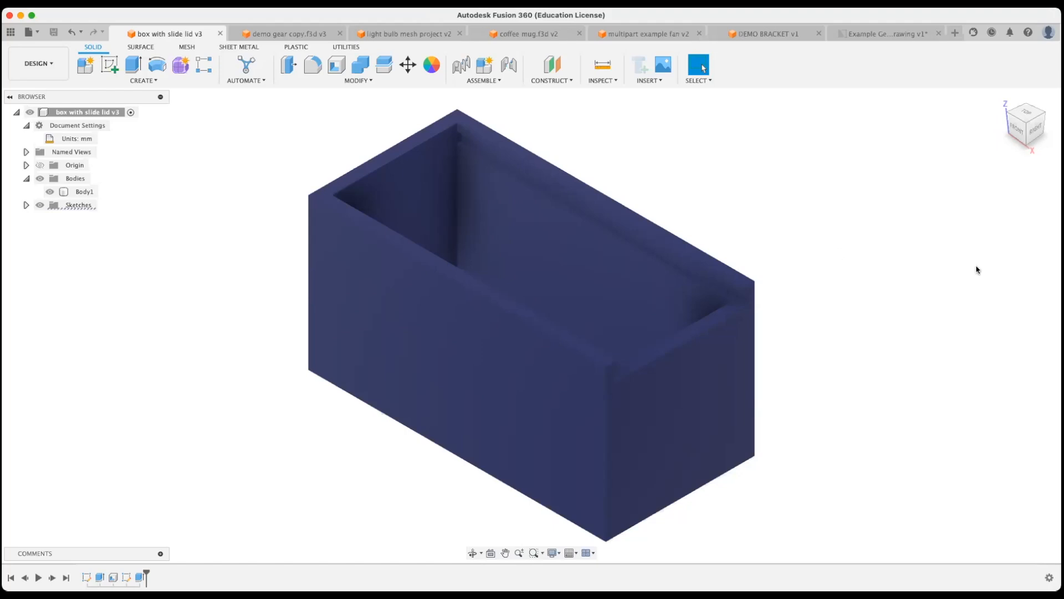
- Create a new sketch on the box's end face that contains the lid slot opening
{"action": "scroll", "coordinate": [823, 205], "scroll_direction": "up", "scroll_amount": 3}
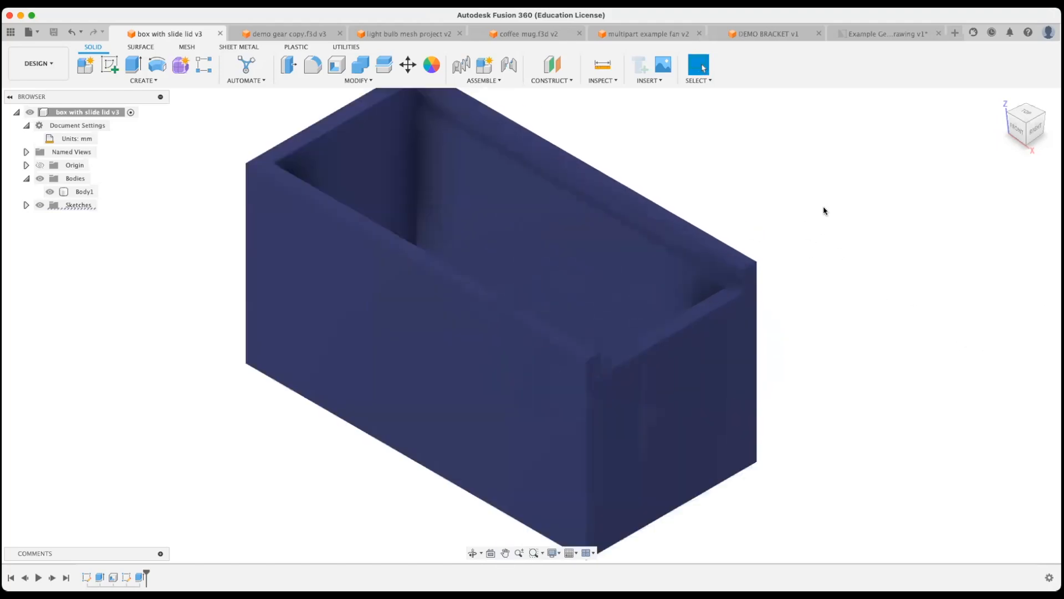
{"action": "scroll", "coordinate": [814, 208], "scroll_direction": "up", "scroll_amount": 2}
{"action": "left_click", "coordinate": [699, 364]}
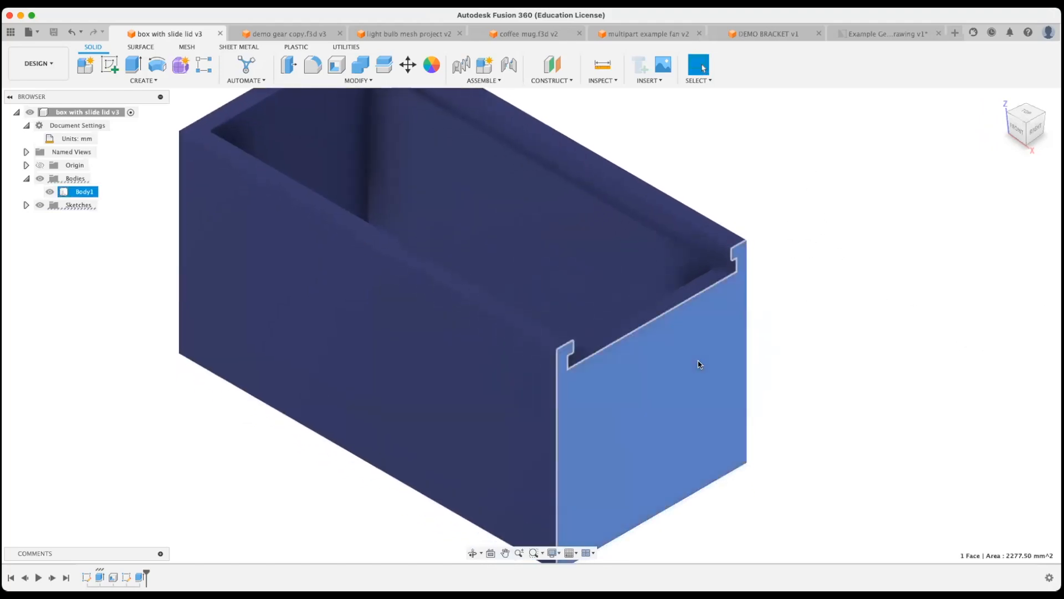
{"action": "left_click", "coordinate": [109, 65]}
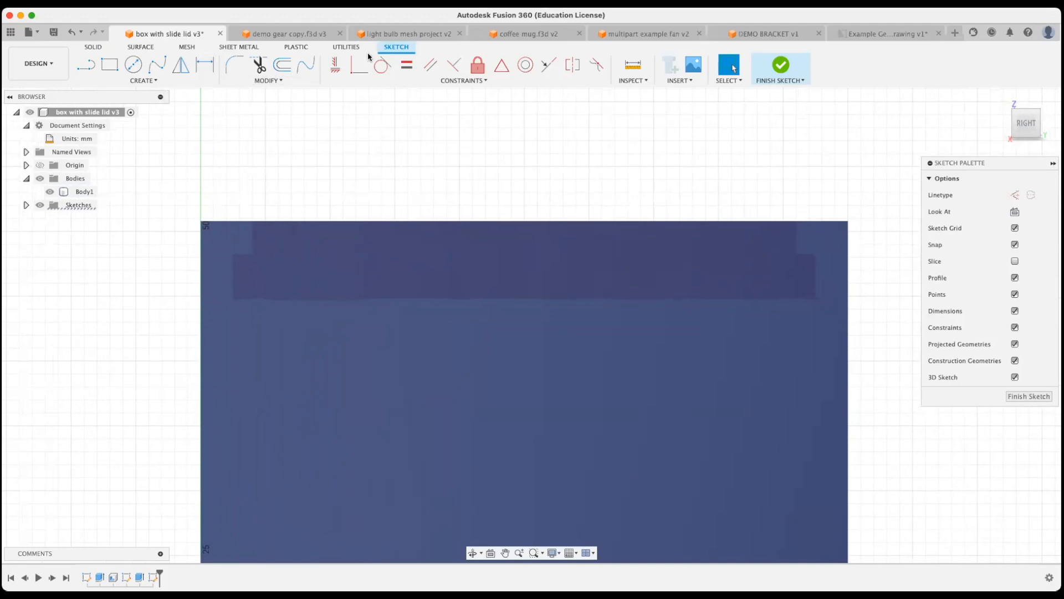
- Offset the outline of the box's end face by 0.5 mm toward the inside of the lid slot opening
{"action": "left_click", "coordinate": [281, 64]}
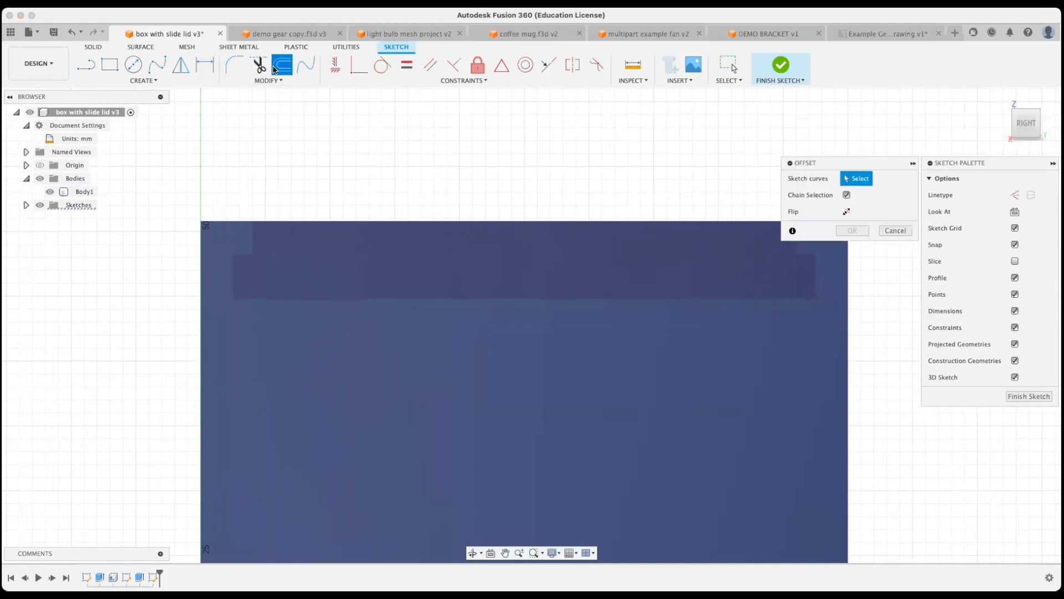
{"action": "left_click", "coordinate": [230, 265]}
{"action": "scroll", "coordinate": [261, 191], "scroll_direction": "down", "scroll_amount": 2}
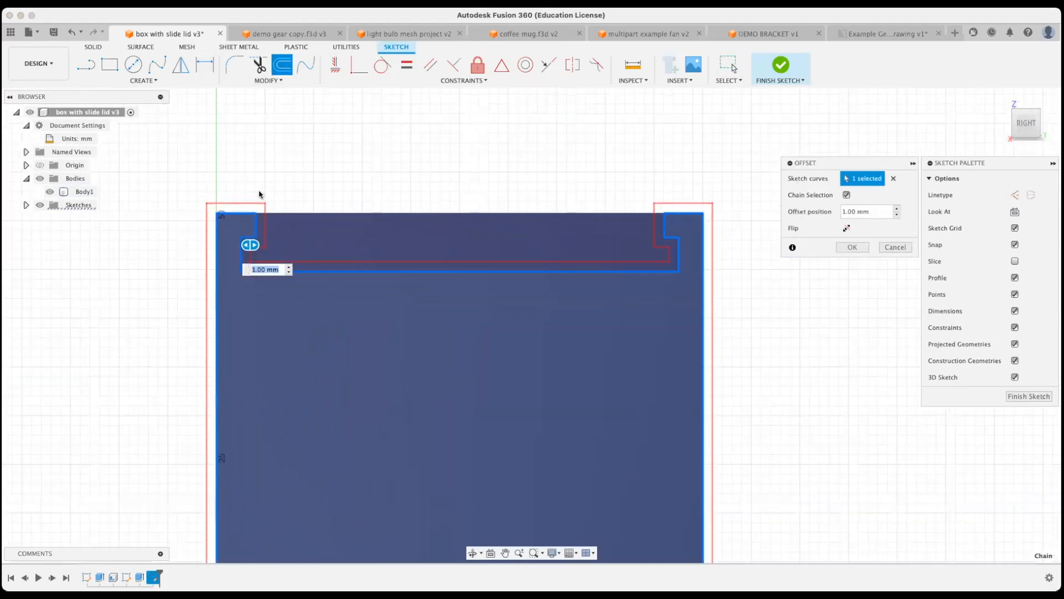
{"action": "scroll", "coordinate": [261, 196], "scroll_direction": "up", "scroll_amount": 5}
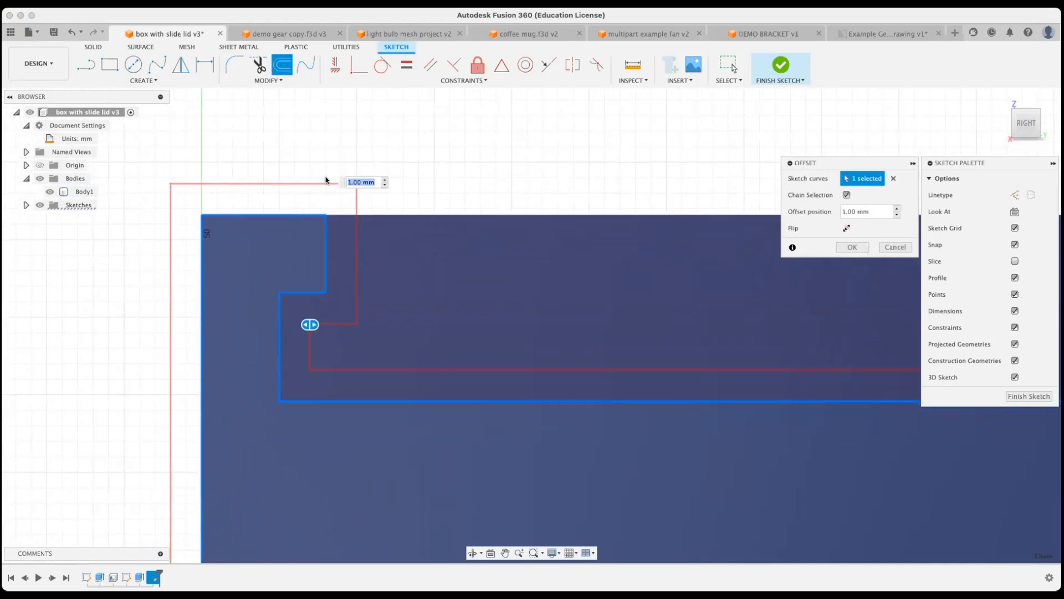
{"action": "middle_click_drag", "start_coordinate": [326, 180], "coordinate": [411, 179]}
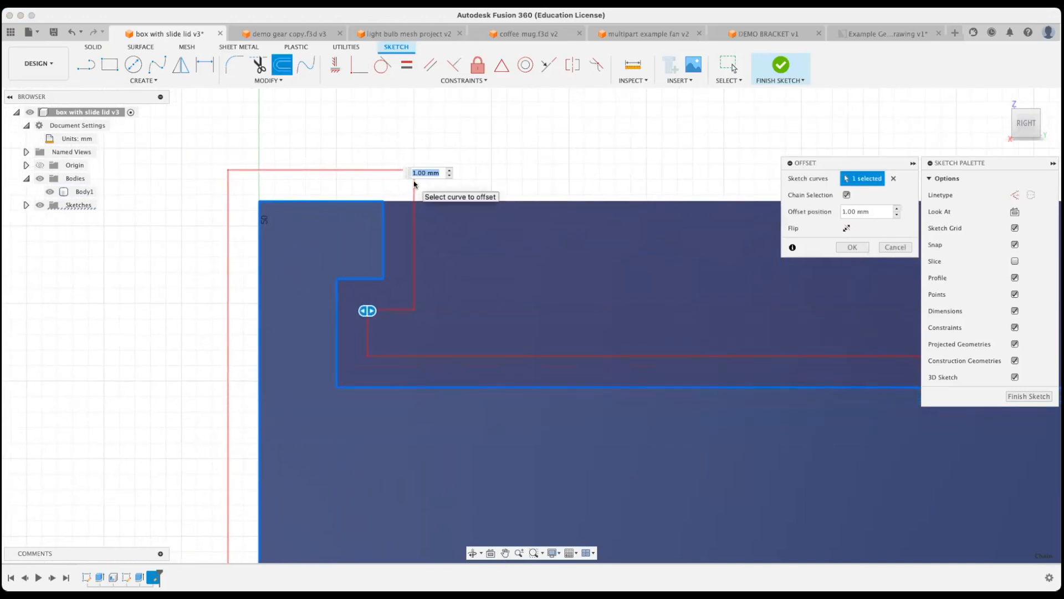
{"action": "type", "text": ".5mm"}
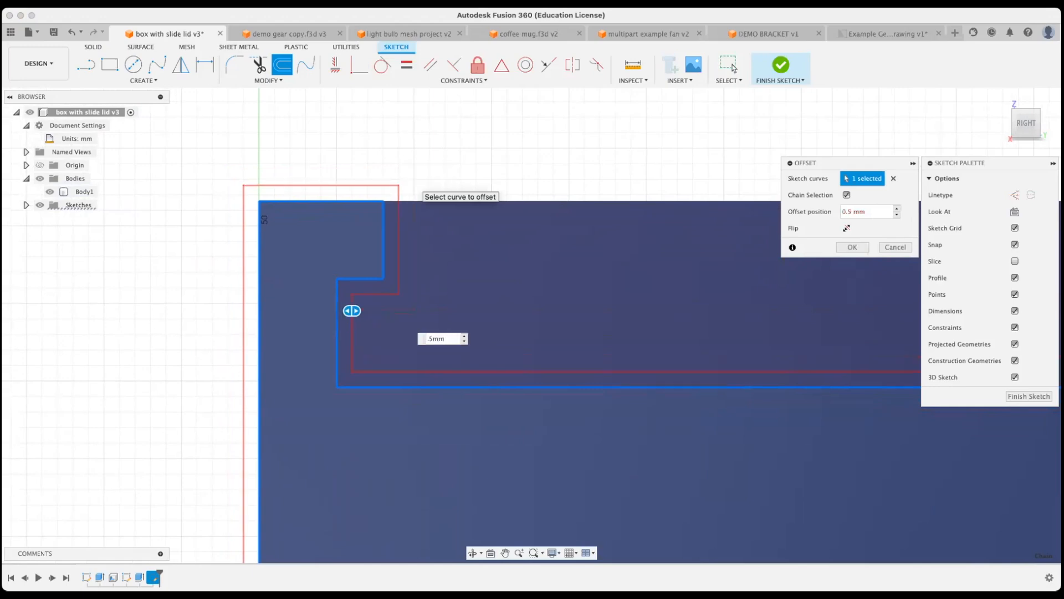
{"action": "key", "text": "Return"}
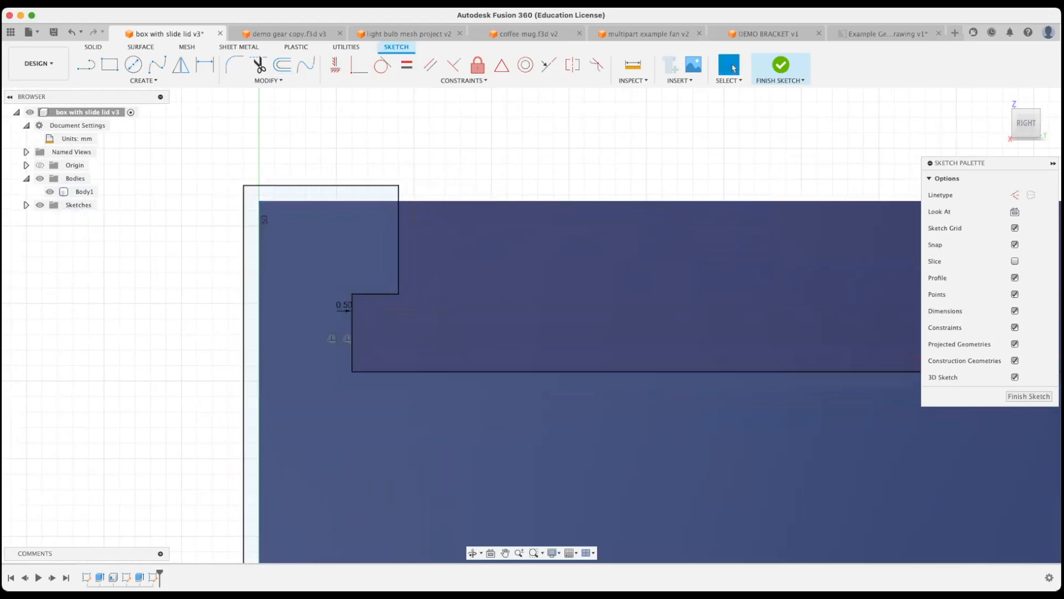
- Close the lid profile with a horizontal line about 43.6 mm long across the slot opening's upper edge, and finish the sketch
{"action": "middle_click_drag", "start_coordinate": [443, 267], "coordinate": [476, 256], "text": "shift"}
{"action": "middle_click_drag", "start_coordinate": [582, 212], "coordinate": [351, 121]}
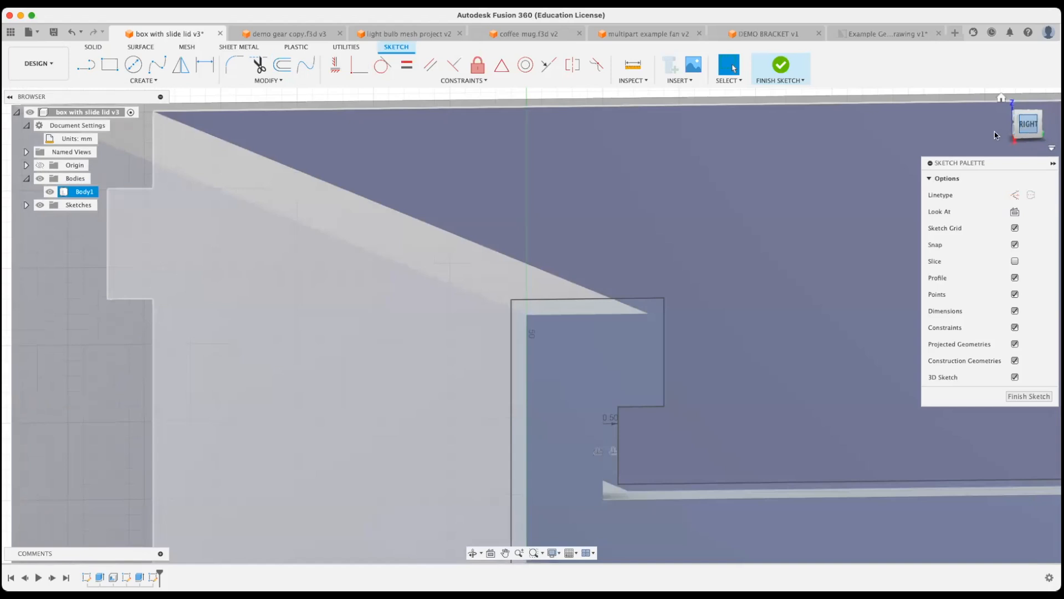
{"action": "left_click", "coordinate": [1019, 130]}
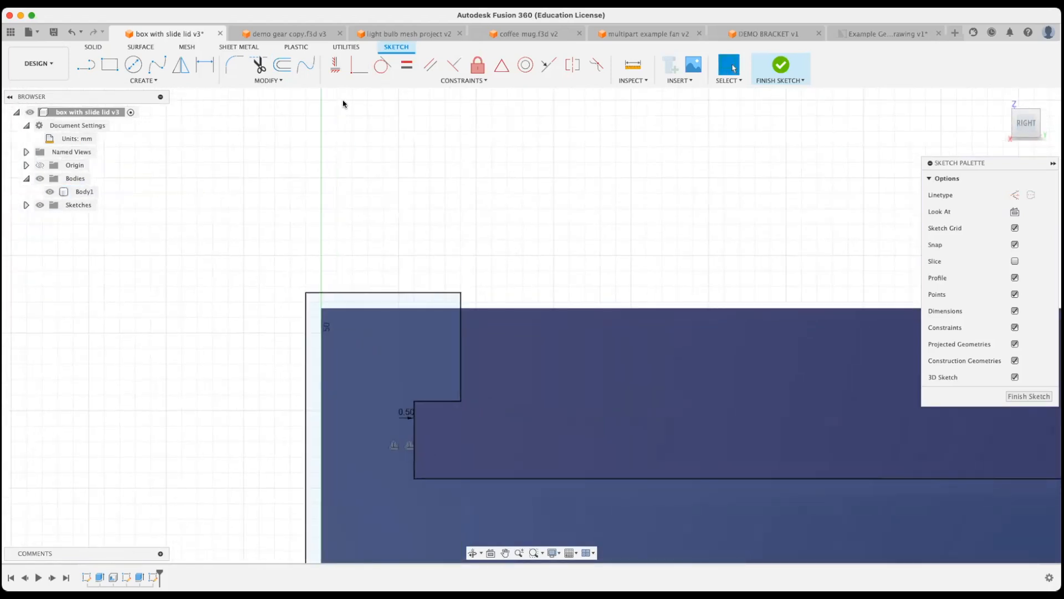
{"action": "left_click", "coordinate": [86, 65]}
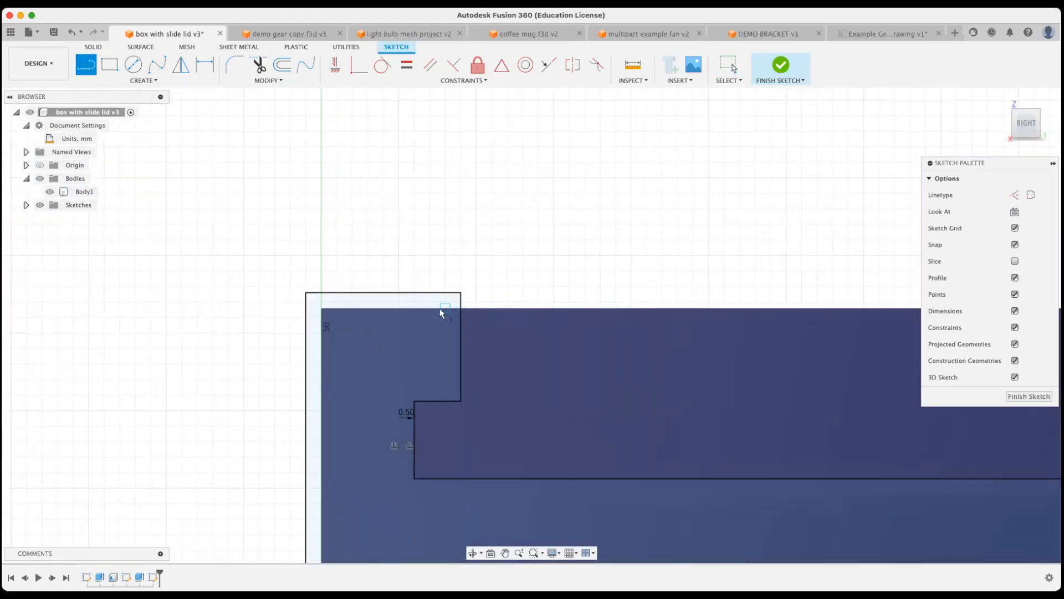
{"action": "left_click", "coordinate": [425, 309]}
{"action": "scroll", "coordinate": [580, 283], "scroll_direction": "up", "scroll_amount": 1}
{"action": "scroll", "coordinate": [579, 283], "scroll_direction": "down", "scroll_amount": 3}
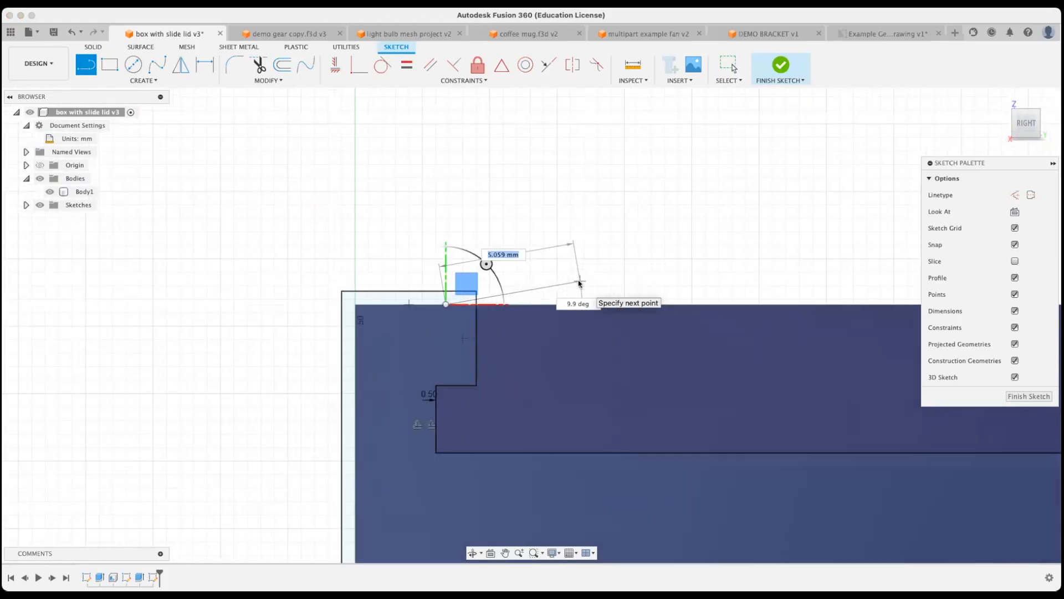
{"action": "scroll", "coordinate": [579, 283], "scroll_direction": "down", "scroll_amount": 3}
{"action": "middle_click_drag", "start_coordinate": [816, 269], "coordinate": [390, 290]}
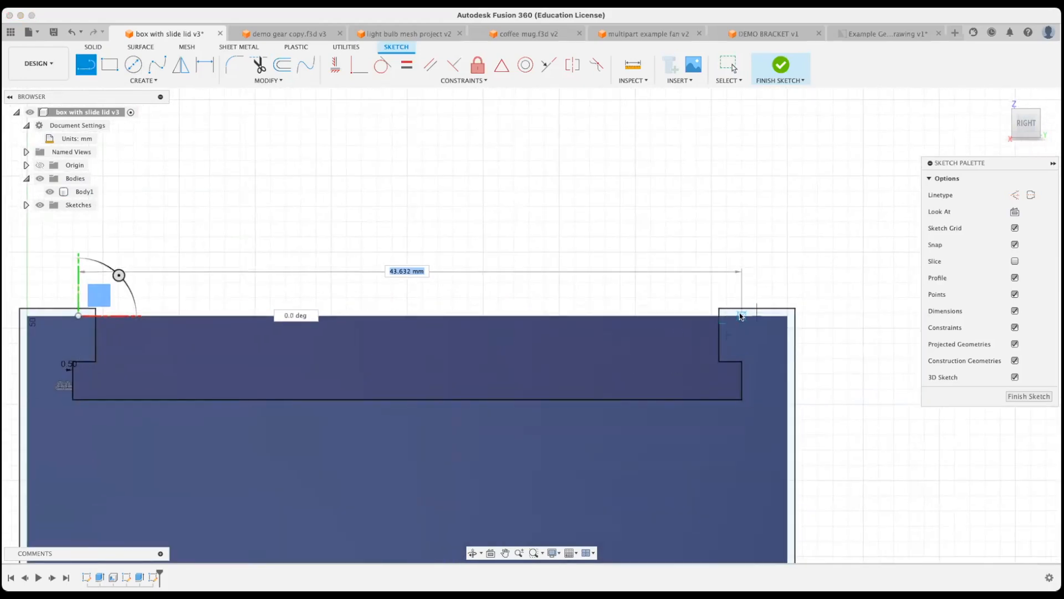
{"action": "left_click", "coordinate": [741, 316]}
{"action": "left_click", "coordinate": [781, 65]}
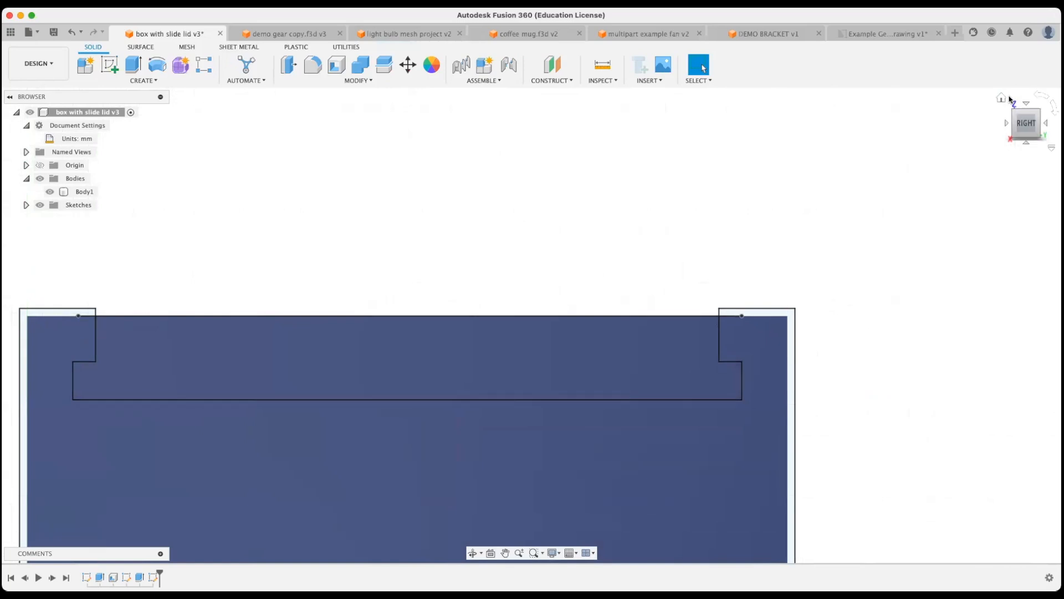
- Extrude the closed lid profile up to the inner face of the box's far end wall as a new body
{"action": "left_click", "coordinate": [1002, 99]}
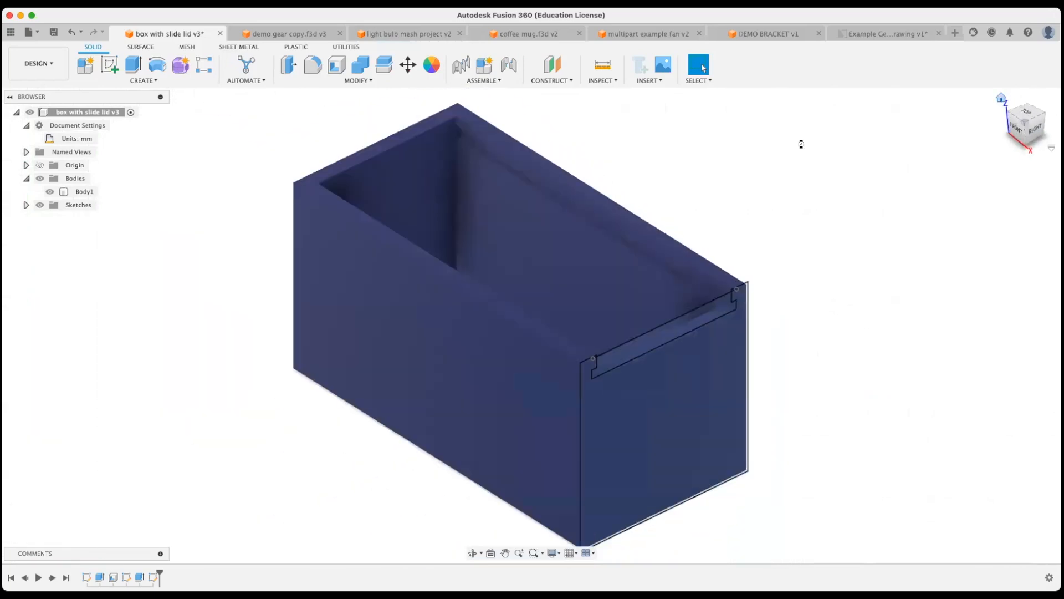
{"action": "left_click", "coordinate": [133, 64]}
{"action": "left_click", "coordinate": [674, 336]}
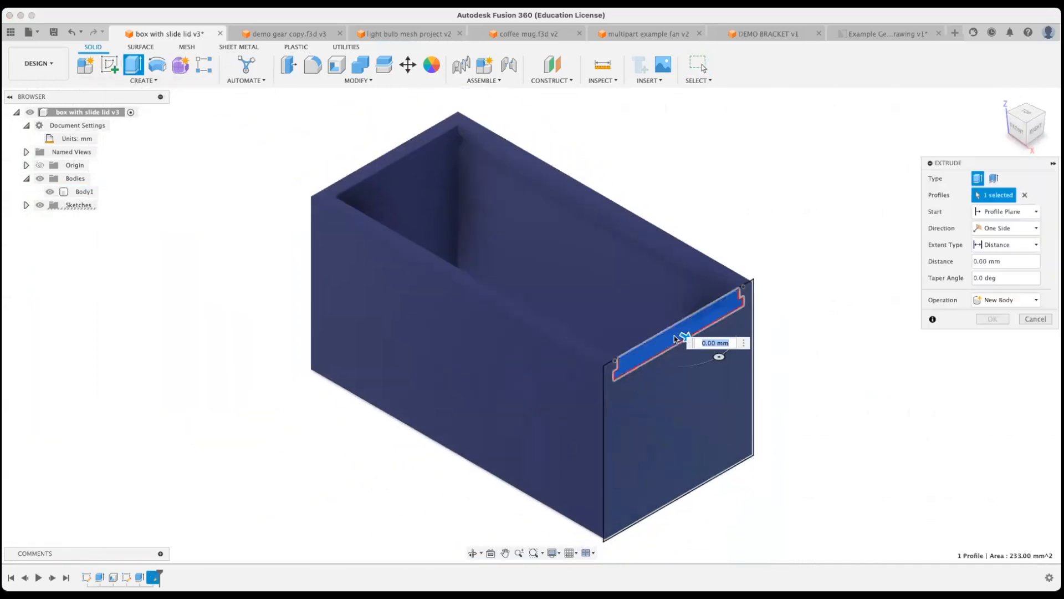
{"action": "left_click_drag", "start_coordinate": [674, 334], "coordinate": [543, 259]}
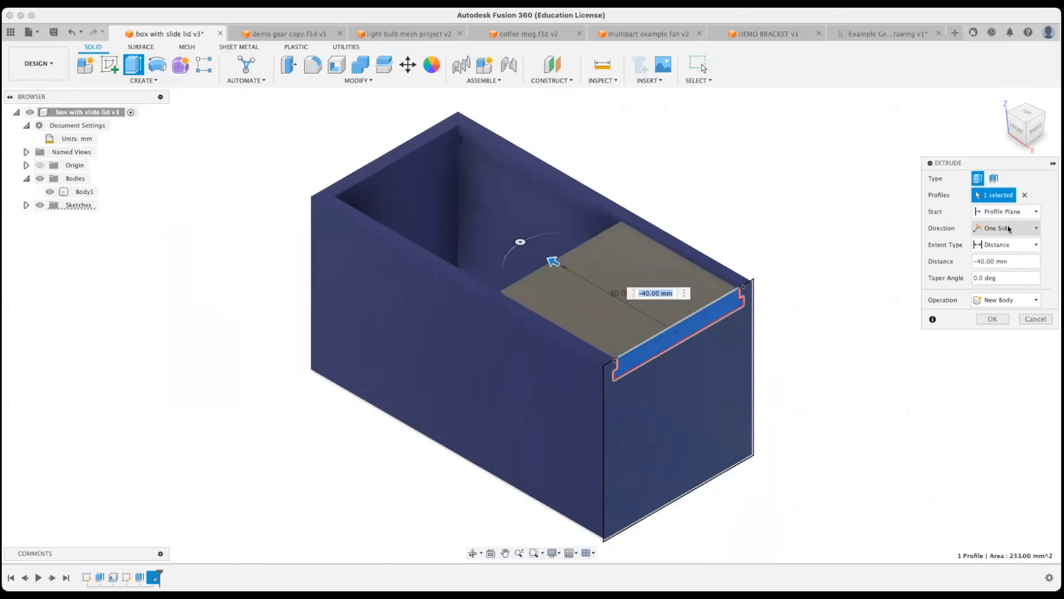
{"action": "left_click", "coordinate": [1009, 244]}
{"action": "left_click", "coordinate": [998, 261]}
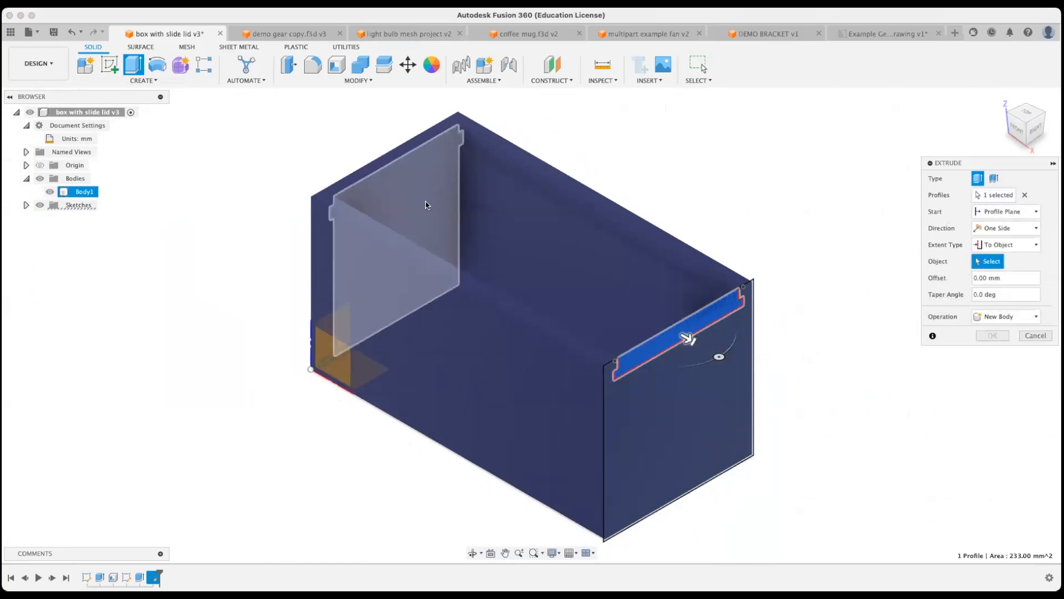
{"action": "left_click", "coordinate": [426, 205]}
{"action": "left_click", "coordinate": [1004, 349]}
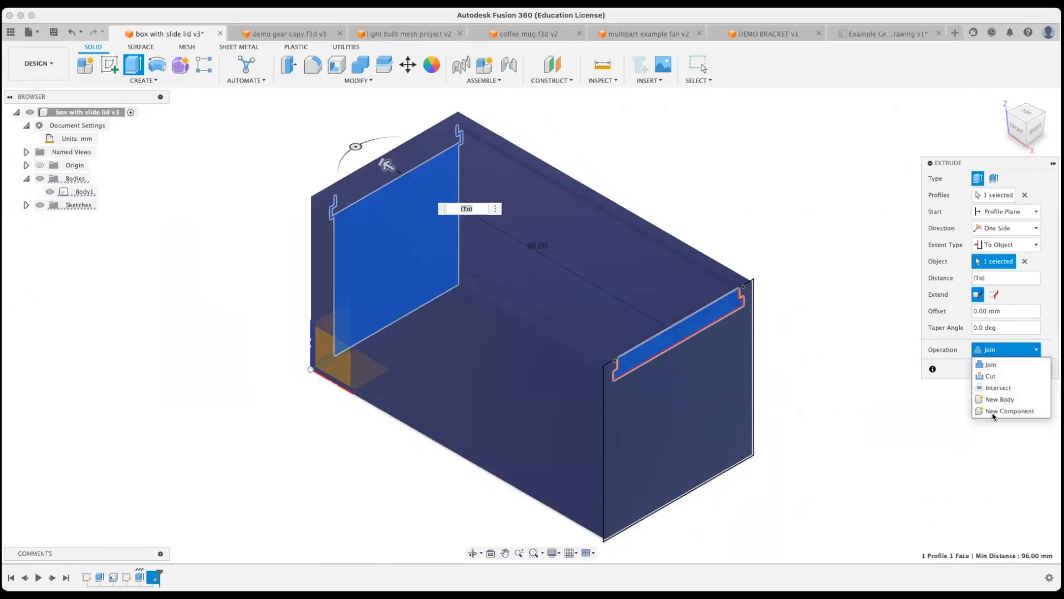
{"action": "left_click", "coordinate": [1000, 399]}
{"action": "left_click", "coordinate": [997, 368]}
- Hide and show the box body and the lid body in turn to check them as separate bodies
{"action": "middle_click_drag", "start_coordinate": [847, 346], "coordinate": [819, 313], "text": "shift"}
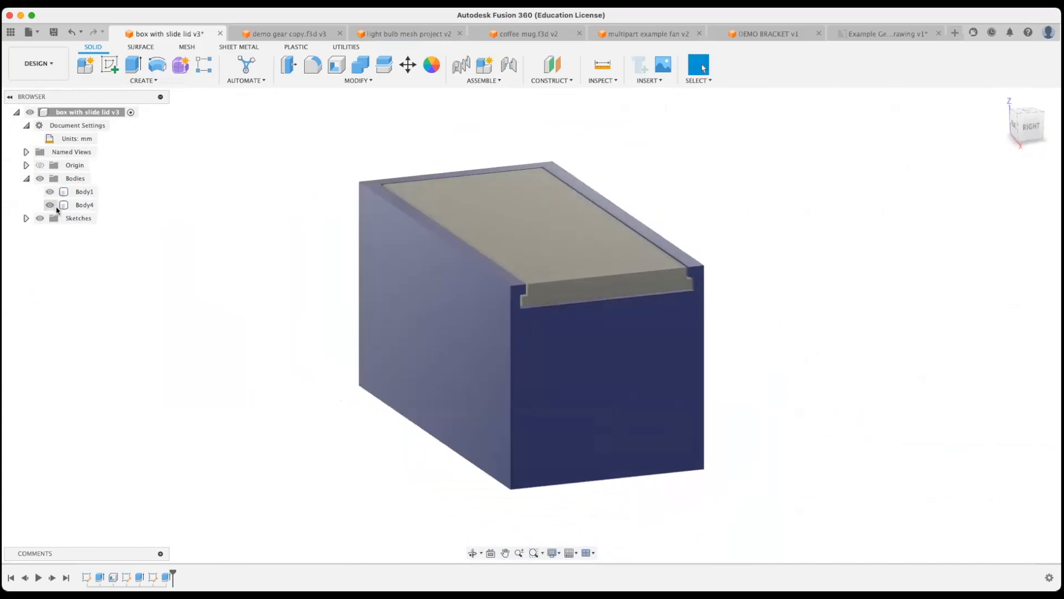
{"action": "left_click", "coordinate": [49, 192]}
{"action": "left_click", "coordinate": [50, 191]}
{"action": "left_click", "coordinate": [50, 205]}
{"action": "left_click", "coordinate": [50, 205]}
{"action": "left_click", "coordinate": [409, 213]}
{"action": "left_click", "coordinate": [432, 213]}
- Examine the clearance gap between the lid and the box grooves up close and from several angles
{"action": "scroll", "coordinate": [433, 214], "scroll_direction": "up", "scroll_amount": 3}
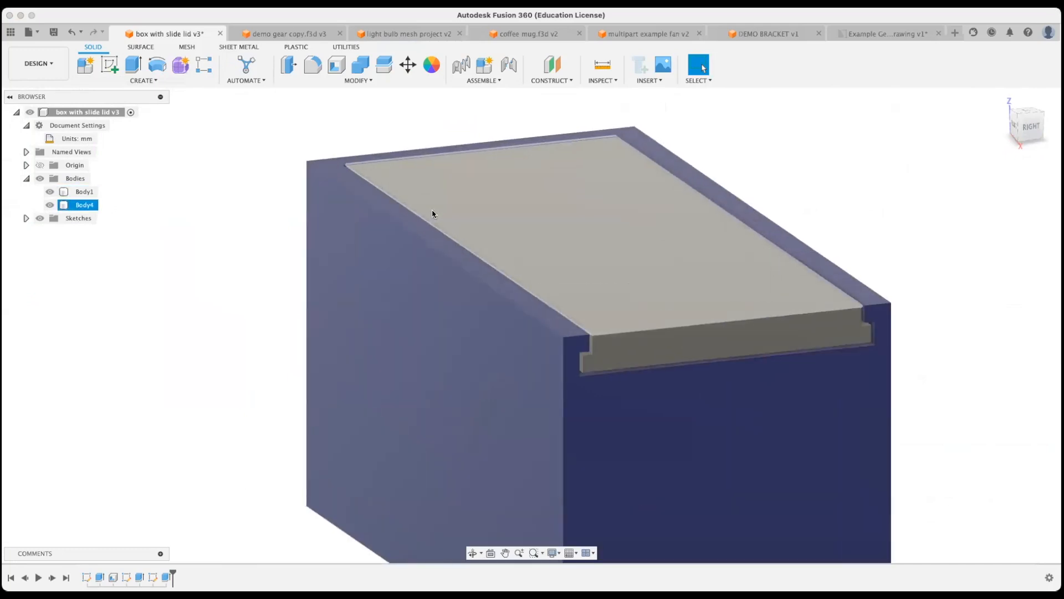
{"action": "scroll", "coordinate": [562, 266], "scroll_direction": "up", "scroll_amount": 3}
{"action": "middle_click_drag", "start_coordinate": [563, 266], "coordinate": [403, 221], "text": "shift"}
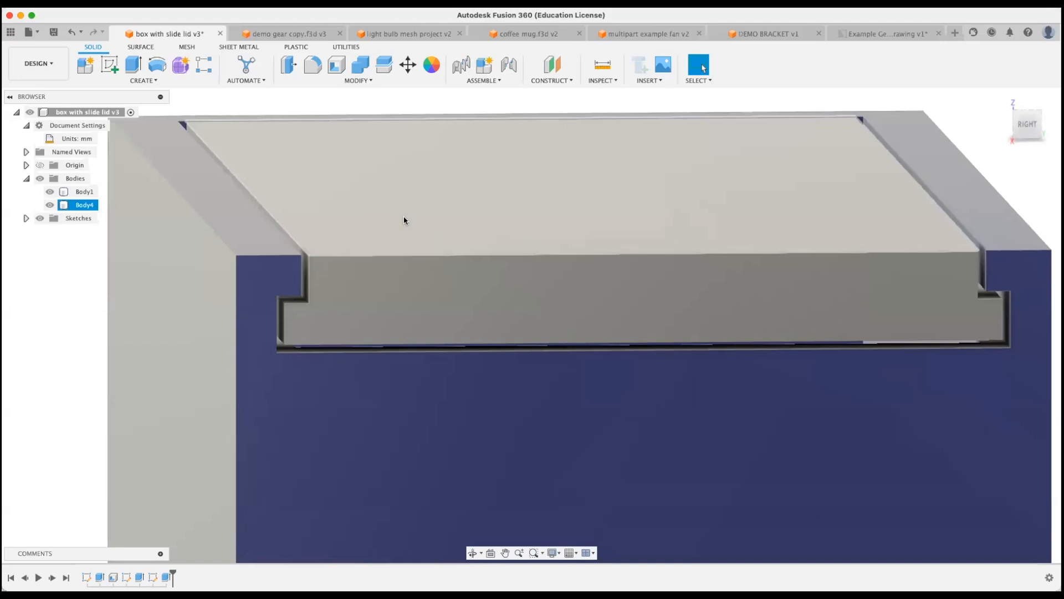
{"action": "scroll", "coordinate": [460, 291], "scroll_direction": "up", "scroll_amount": 2}
{"action": "scroll", "coordinate": [460, 291], "scroll_direction": "down", "scroll_amount": 3}
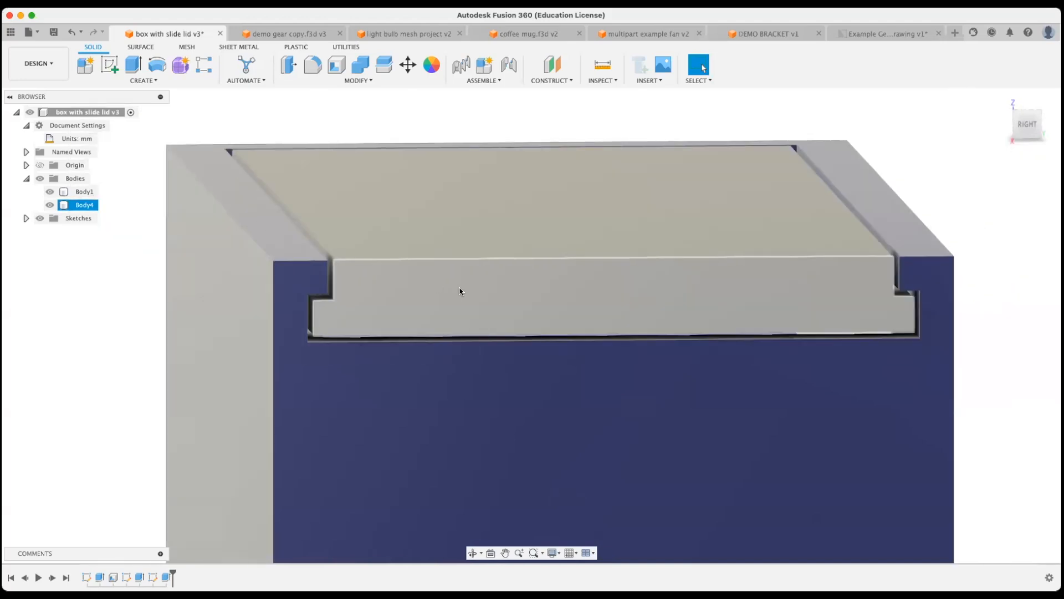
{"action": "scroll", "coordinate": [494, 215], "scroll_direction": "down", "scroll_amount": 2}
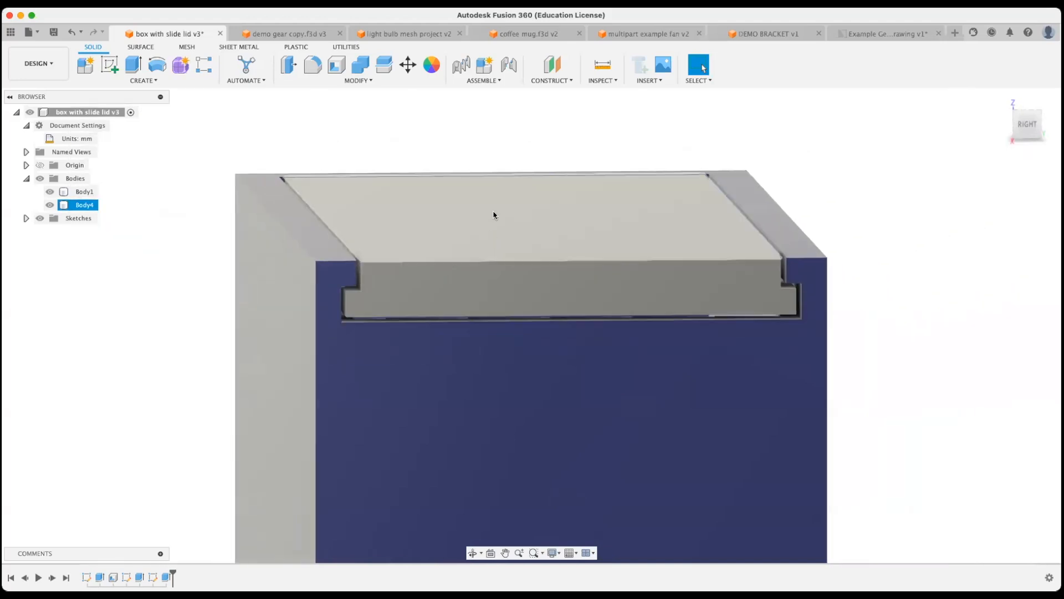
{"action": "scroll", "coordinate": [518, 168], "scroll_direction": "down", "scroll_amount": 2}
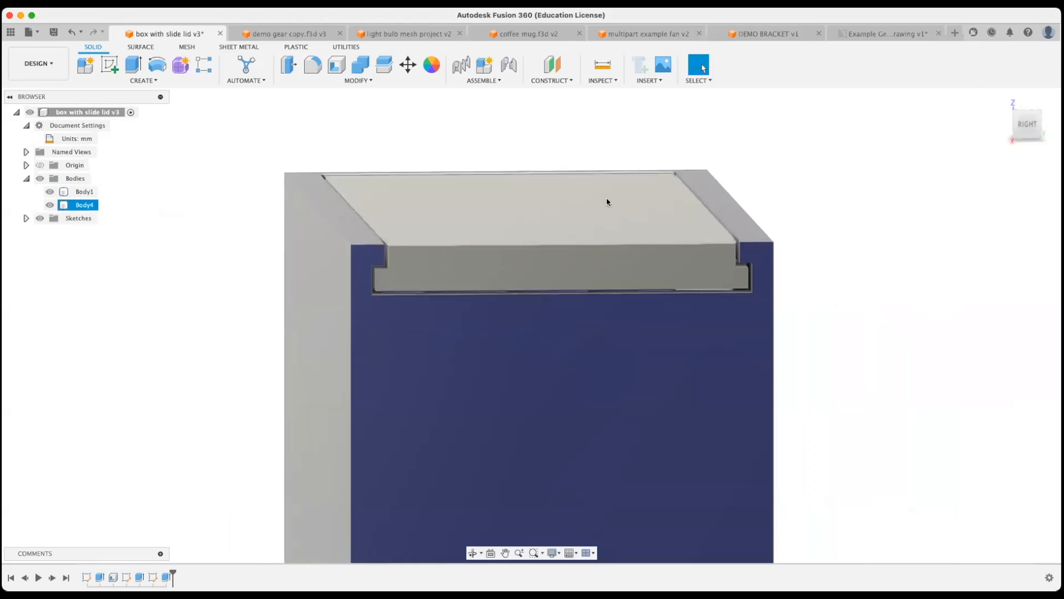
{"action": "scroll", "coordinate": [647, 282], "scroll_direction": "down", "scroll_amount": 2}
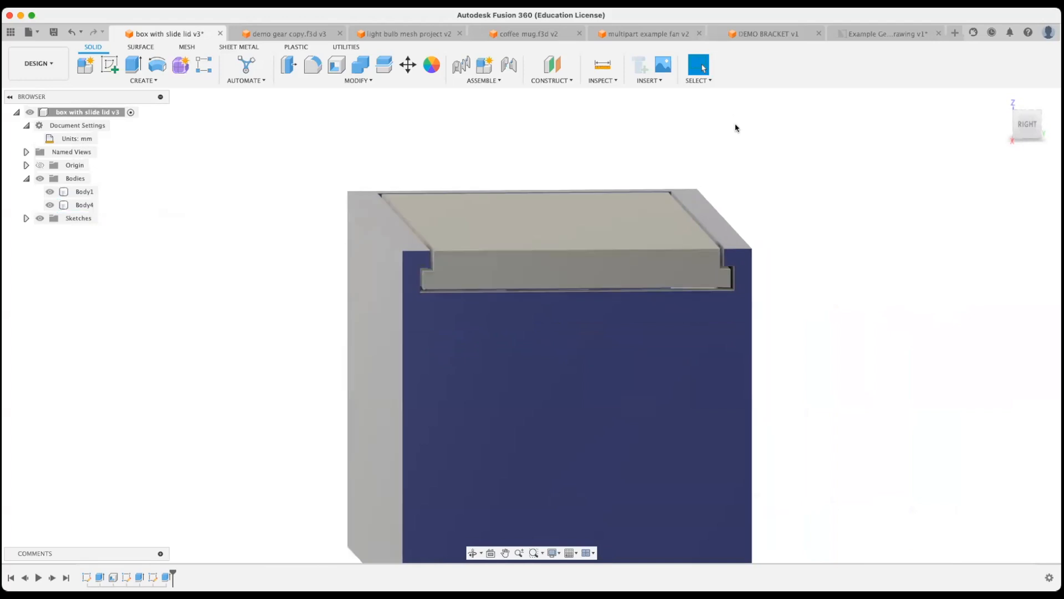
{"action": "scroll", "coordinate": [742, 144], "scroll_direction": "down", "scroll_amount": 2}
{"action": "middle_click_drag", "start_coordinate": [751, 203], "coordinate": [820, 264], "text": "shift"}
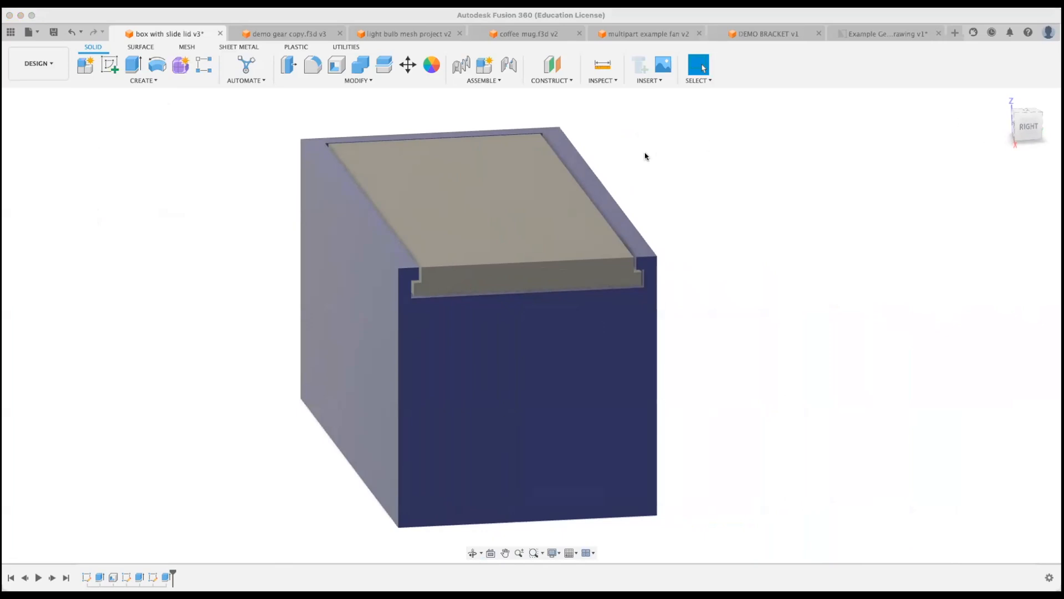
{"action": "scroll", "coordinate": [577, 173], "scroll_direction": "up", "scroll_amount": 3}
{"action": "middle_click_drag", "start_coordinate": [589, 206], "coordinate": [614, 249], "text": "shift"}
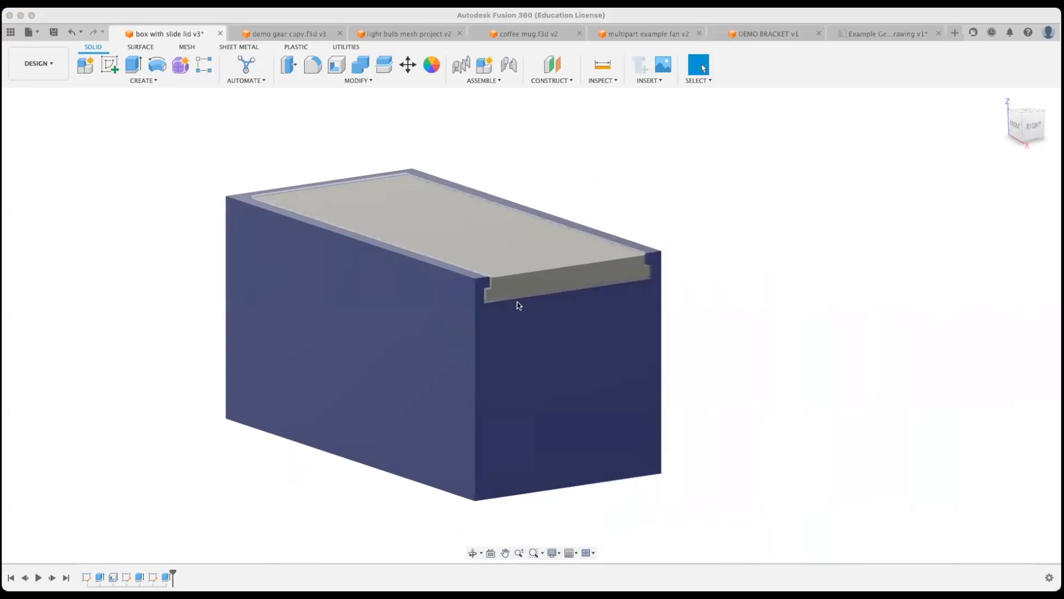
{"action": "scroll", "coordinate": [477, 306], "scroll_direction": "up", "scroll_amount": 5}
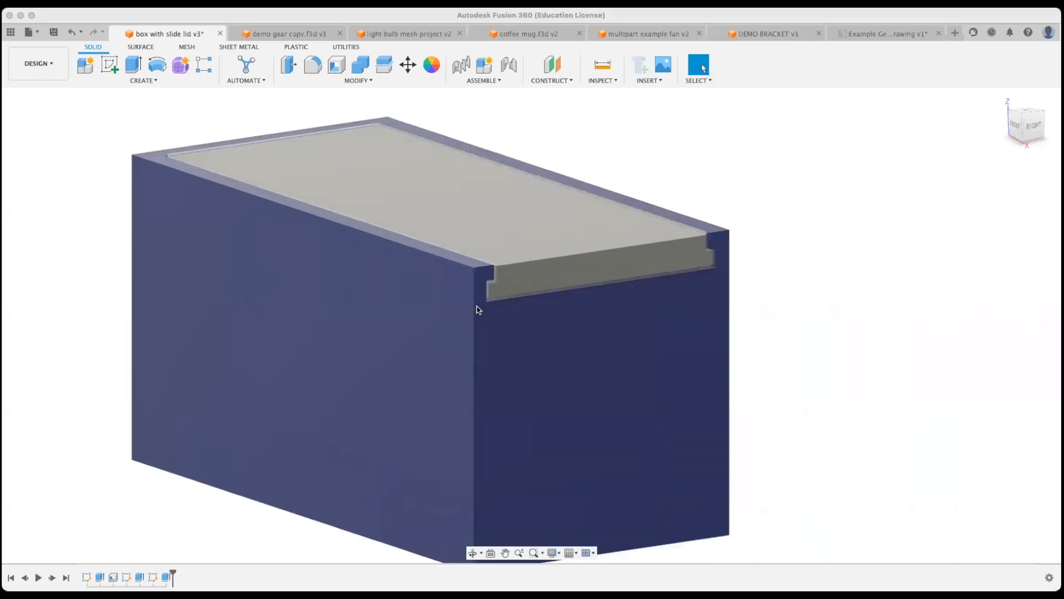
{"action": "scroll", "coordinate": [507, 285], "scroll_direction": "down", "scroll_amount": 5}
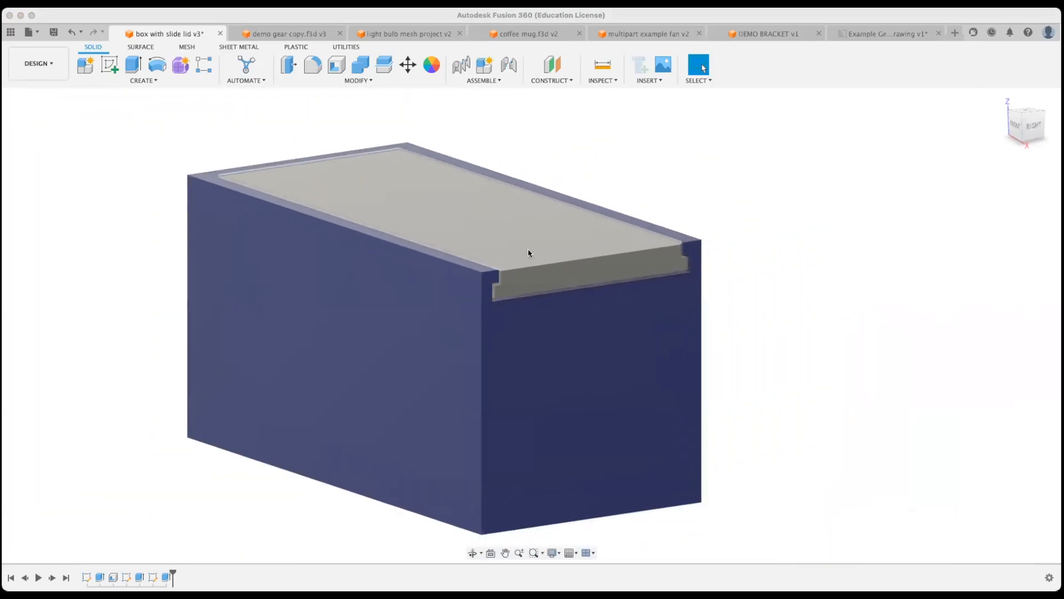
{"action": "middle_click_drag", "start_coordinate": [527, 254], "coordinate": [492, 256], "text": "shift"}
{"action": "scroll", "coordinate": [680, 225], "scroll_direction": "down", "scroll_amount": 3}
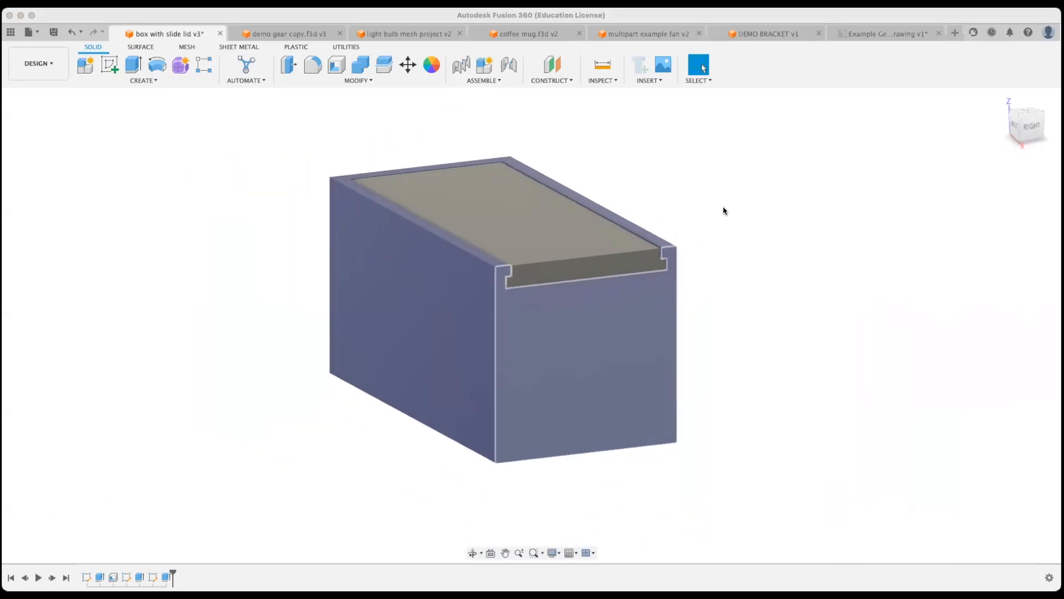
- Move the lid body 60 mm along Y and -45 mm along Z so it lies beside the box at base level
{"action": "middle_click_drag", "start_coordinate": [725, 209], "coordinate": [610, 228]}
{"action": "left_click", "coordinate": [406, 64]}
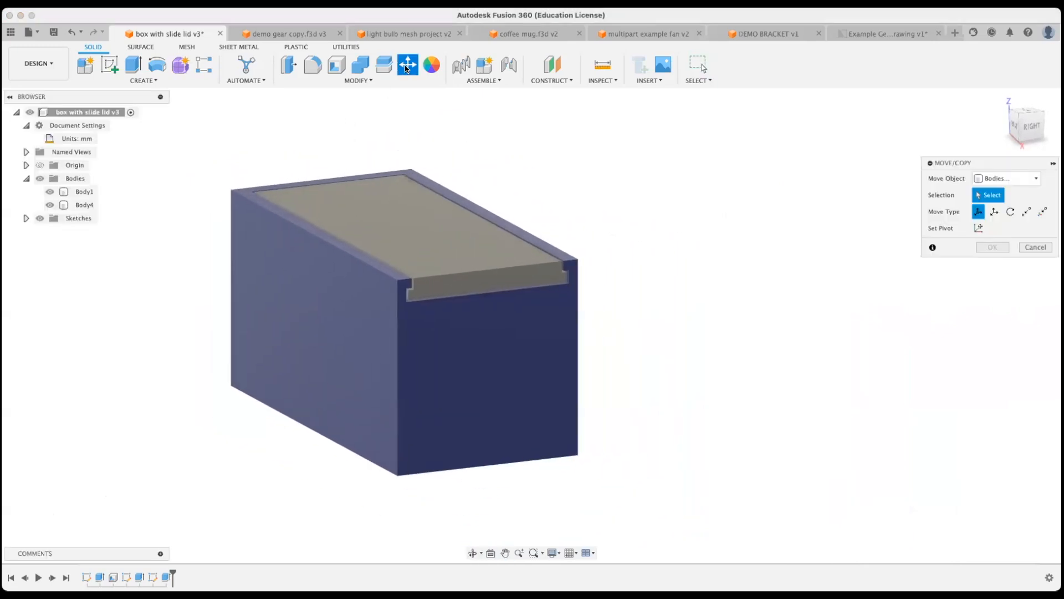
{"action": "left_click", "coordinate": [443, 227]}
{"action": "left_click", "coordinate": [405, 226]}
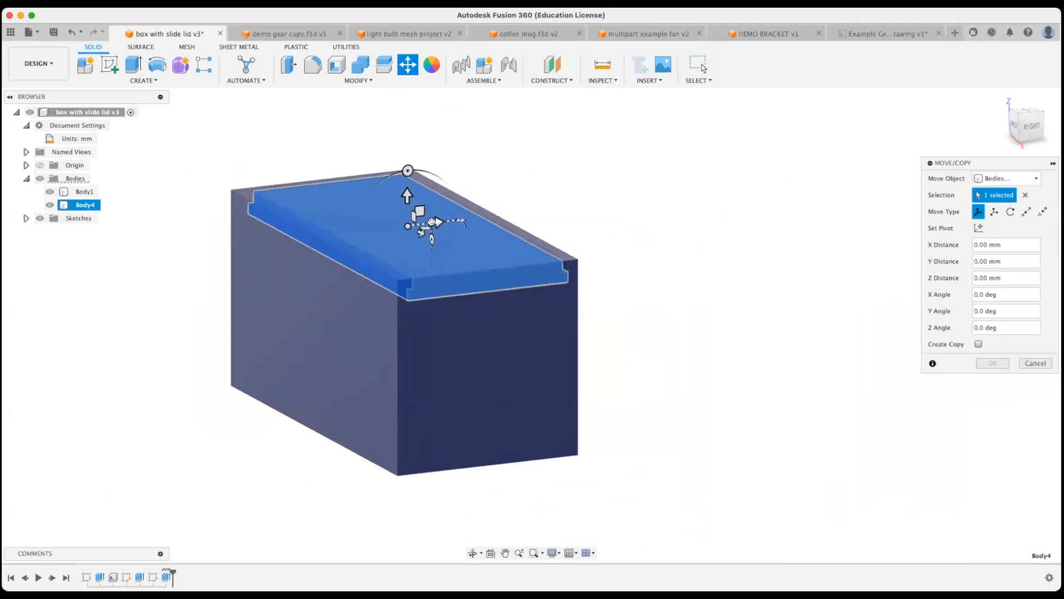
{"action": "left_click_drag", "start_coordinate": [434, 221], "coordinate": [649, 187]}
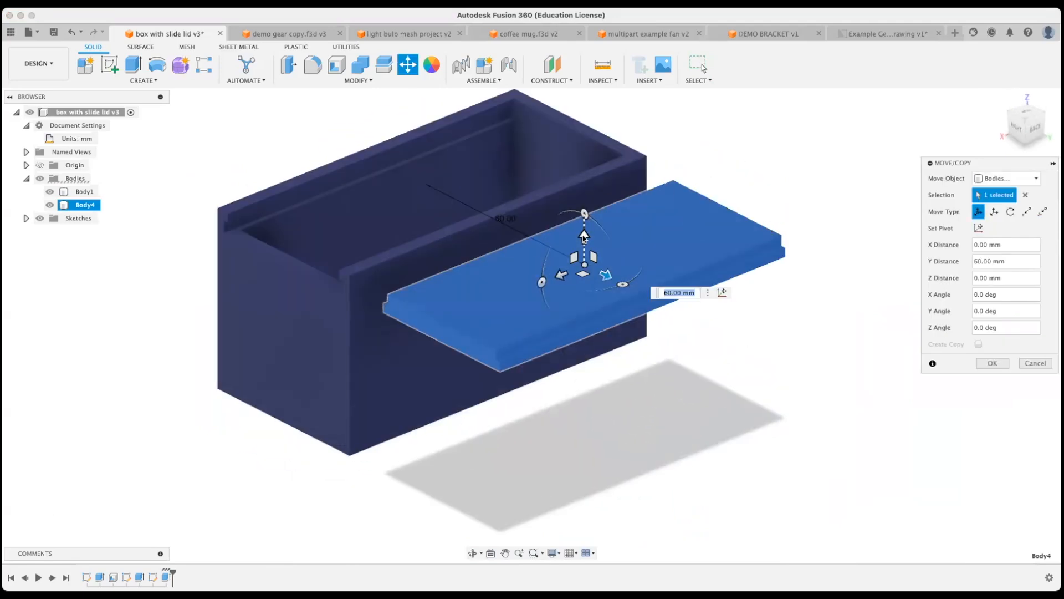
{"action": "left_click_drag", "start_coordinate": [583, 250], "coordinate": [581, 409]}
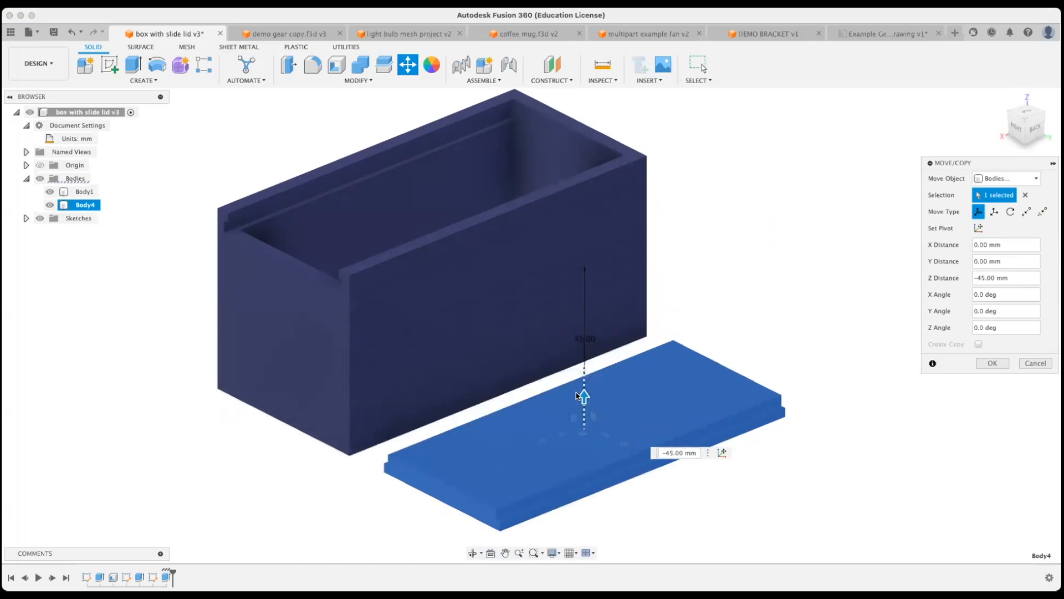
{"action": "left_click", "coordinate": [993, 363]}
{"action": "middle_click_drag", "start_coordinate": [721, 360], "coordinate": [747, 347], "text": "shift"}
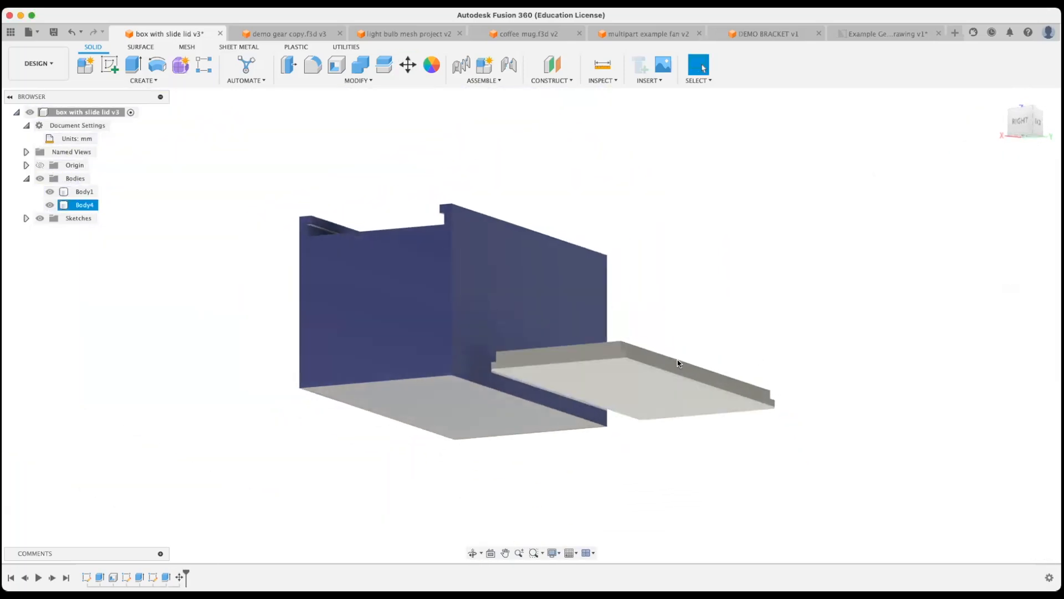
{"action": "middle_click_drag", "start_coordinate": [530, 310], "coordinate": [470, 361], "text": "shift"}
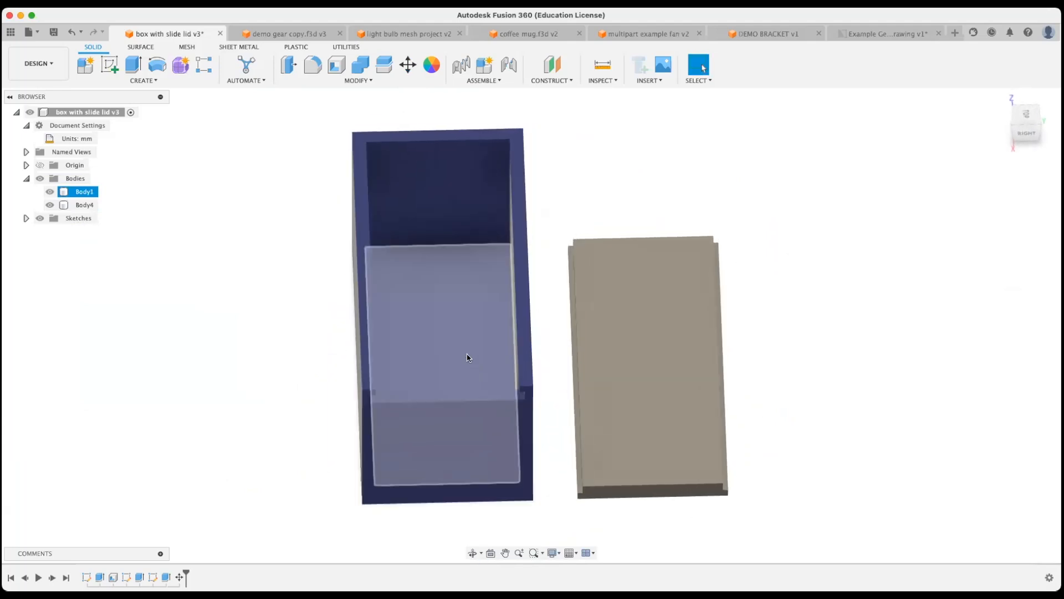
{"action": "middle_click_drag", "start_coordinate": [654, 294], "coordinate": [655, 209], "text": "shift"}
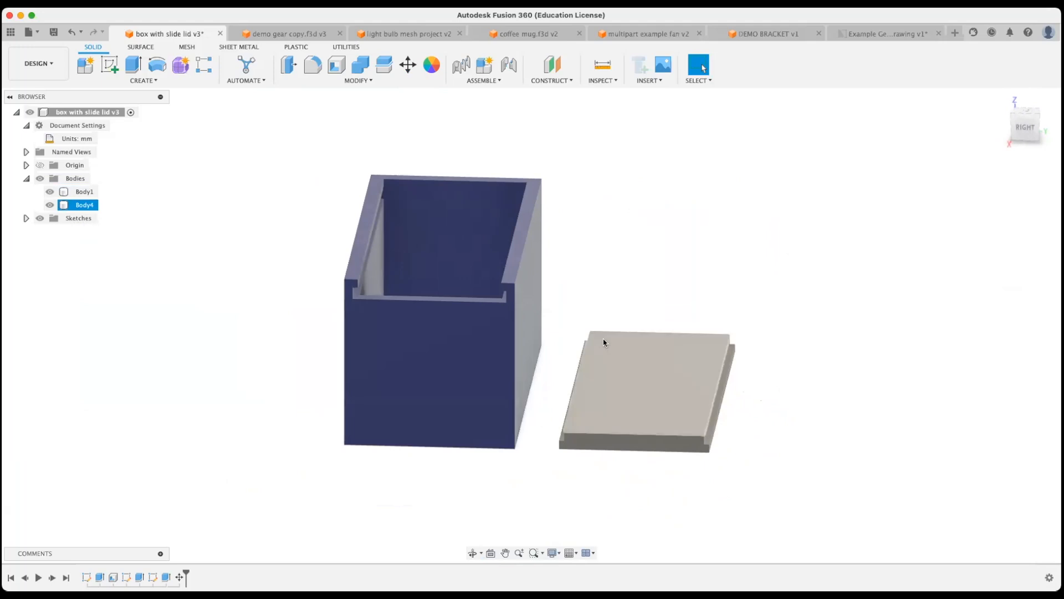
{"action": "middle_click_drag", "start_coordinate": [677, 281], "coordinate": [632, 280], "text": "shift"}
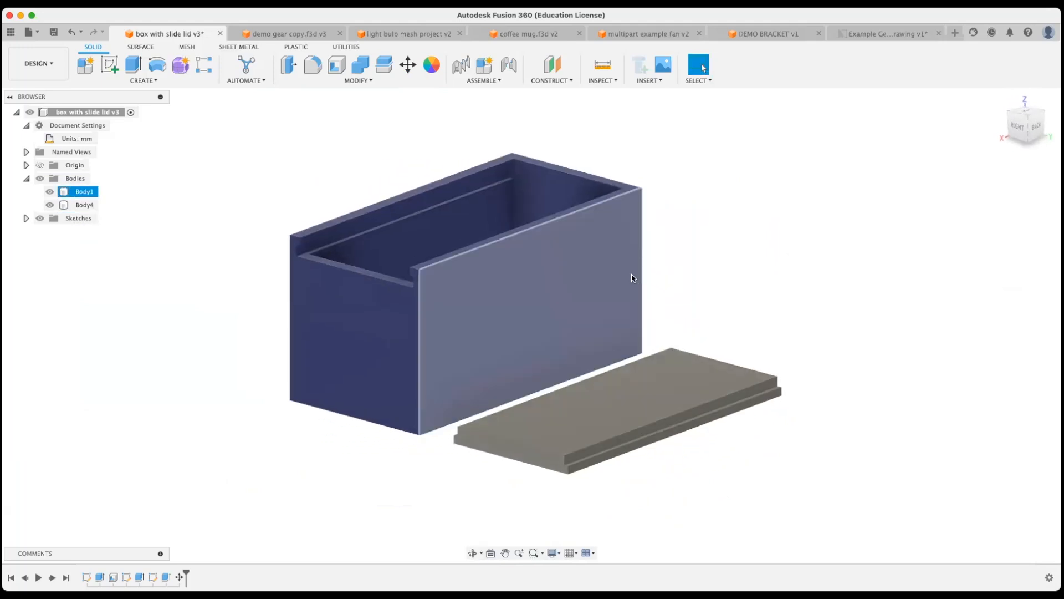
- Switch to the DEMO BRACKET document and start a sketch on the front XZ plane
{"action": "left_click", "coordinate": [767, 34]}
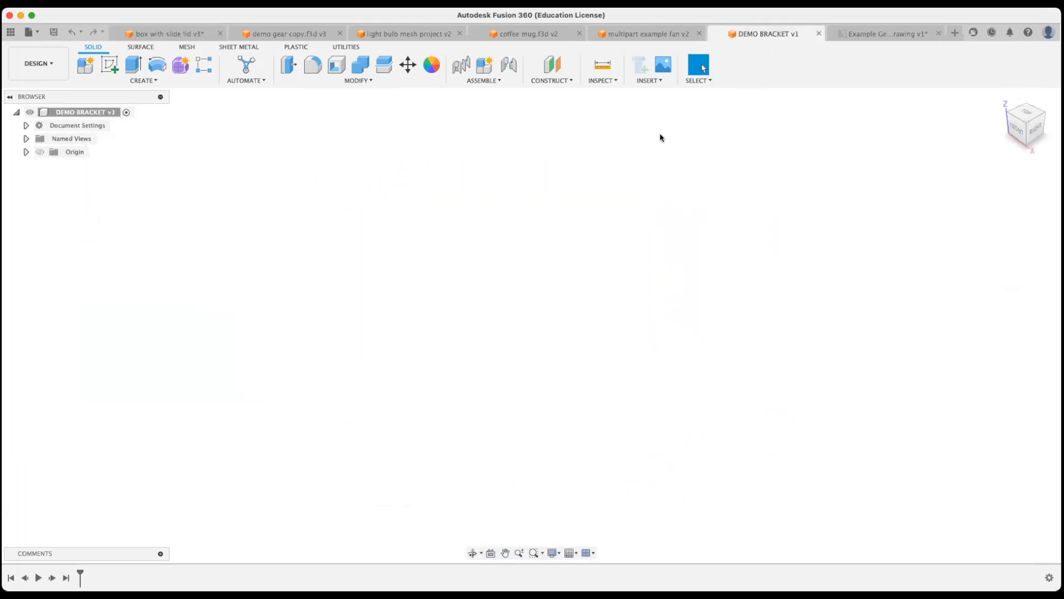
{"action": "left_click", "coordinate": [110, 65]}
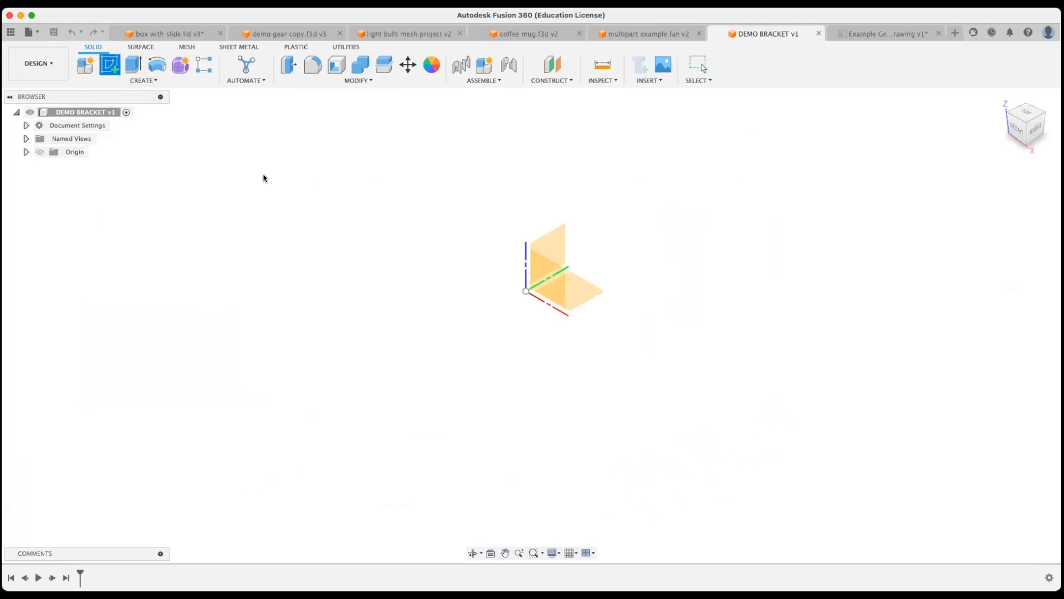
{"action": "left_click", "coordinate": [543, 272]}
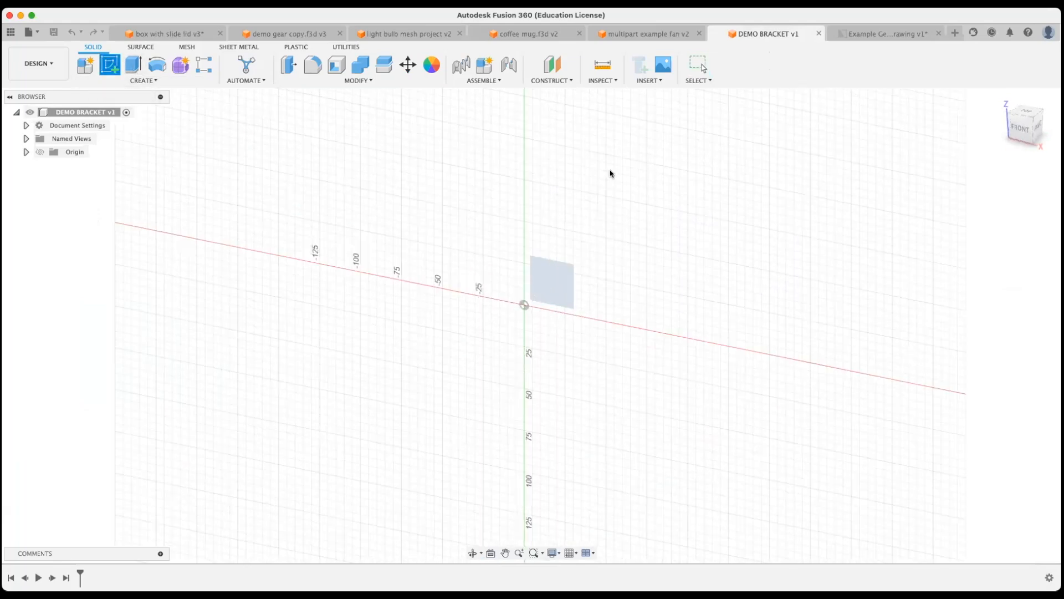
{"action": "scroll", "coordinate": [616, 184], "scroll_direction": "down", "scroll_amount": 3}
{"action": "middle_click_drag", "start_coordinate": [615, 184], "coordinate": [535, 256]}
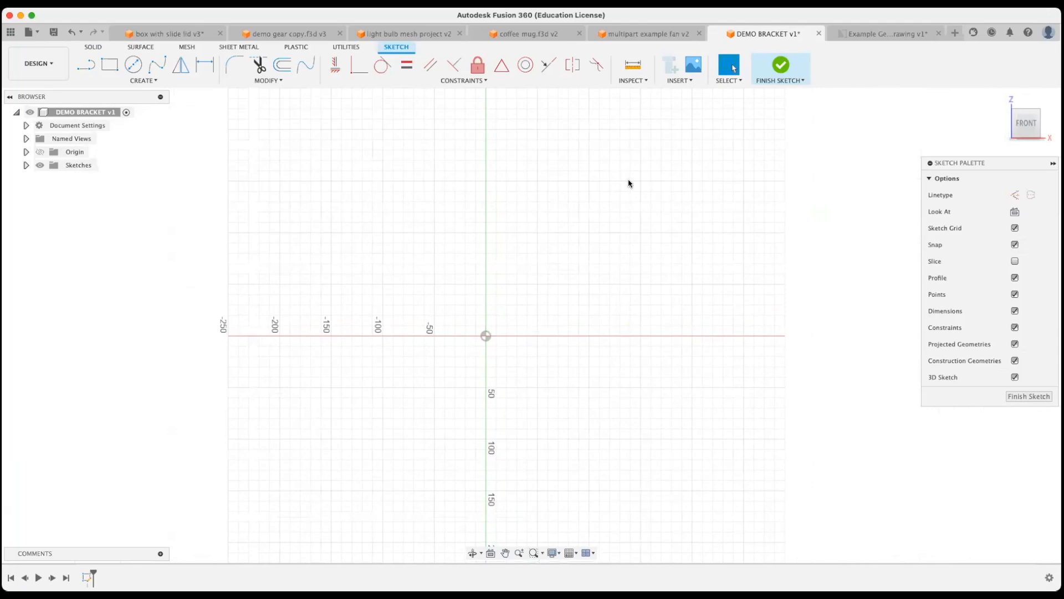
{"action": "scroll", "coordinate": [643, 203], "scroll_direction": "down", "scroll_amount": 2}
{"action": "scroll", "coordinate": [644, 239], "scroll_direction": "up", "scroll_amount": 5}
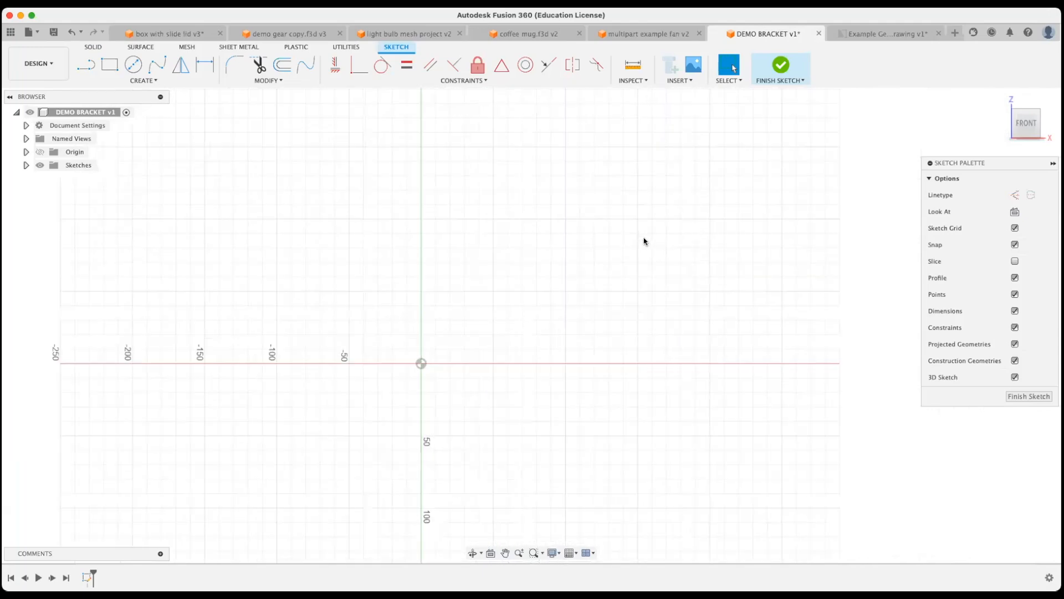
{"action": "scroll", "coordinate": [644, 240], "scroll_direction": "down", "scroll_amount": 3}
{"action": "middle_click_drag", "start_coordinate": [644, 239], "coordinate": [619, 286]}
{"action": "middle_click_drag", "start_coordinate": [531, 242], "coordinate": [477, 240]}
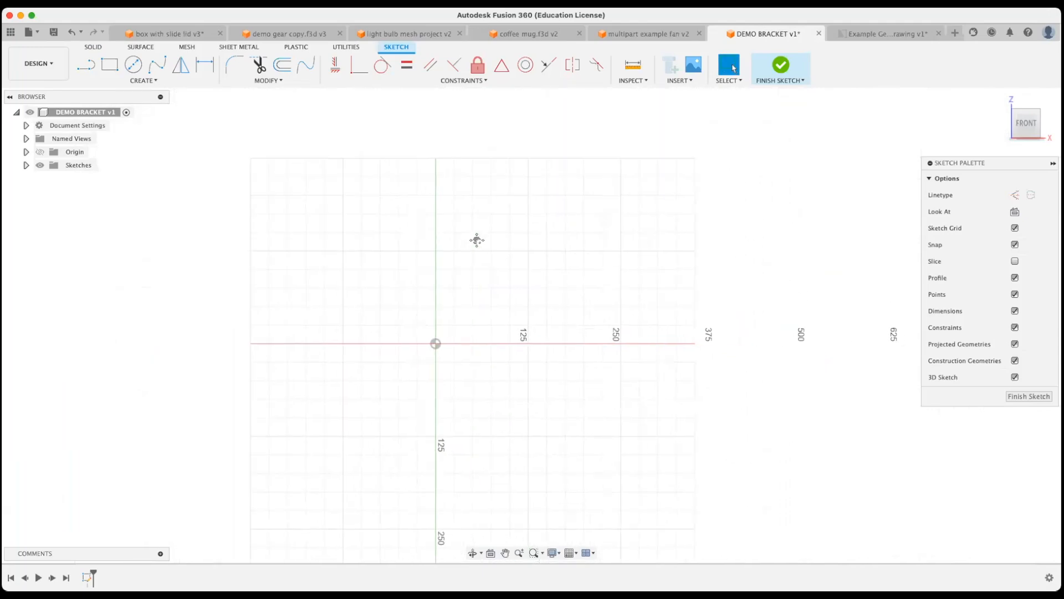
{"action": "middle_click_drag", "start_coordinate": [574, 265], "coordinate": [493, 284]}
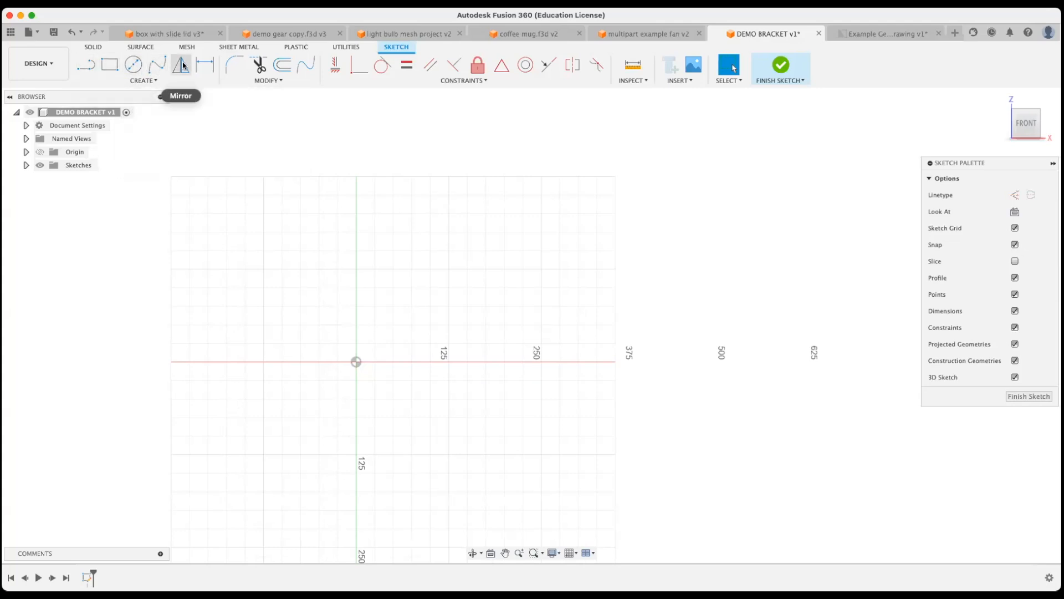
- Pin the 3-Point Arc sketch tool to the toolbar
{"action": "left_click", "coordinate": [143, 81]}
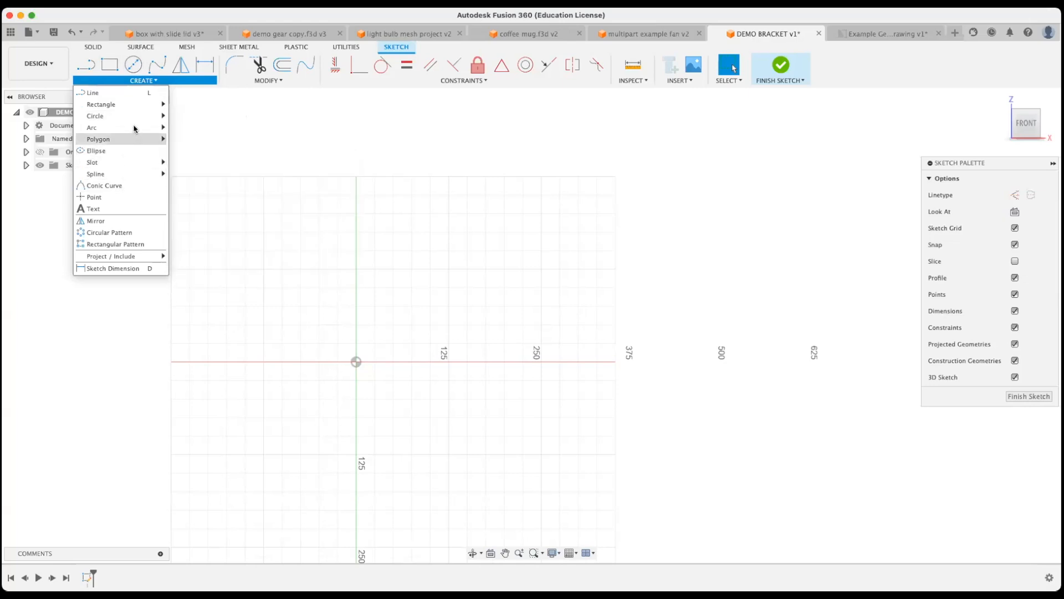
{"action": "mouse_move", "coordinate": [158, 128]}
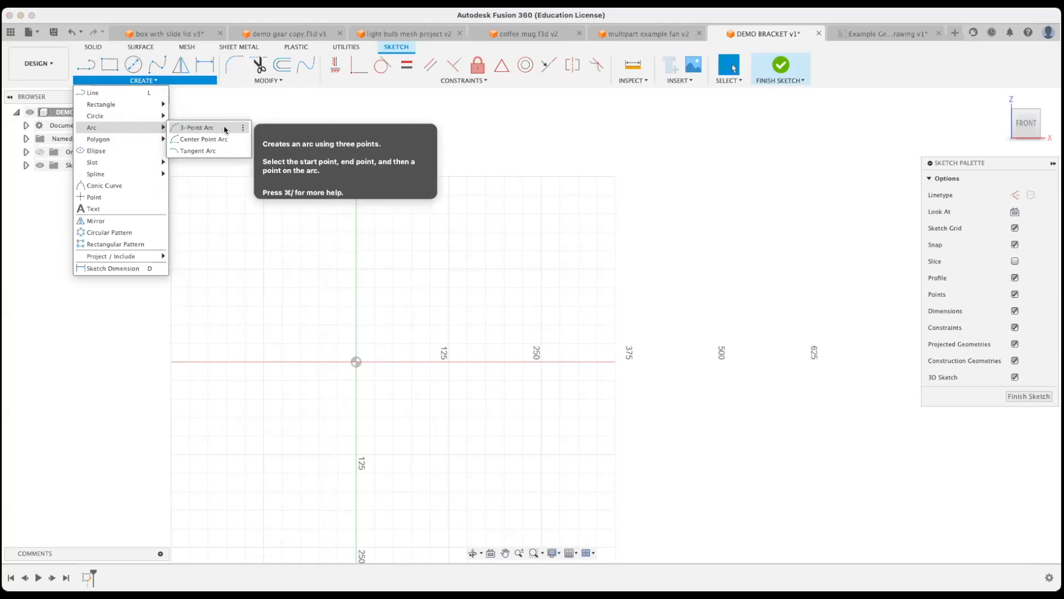
{"action": "left_click", "coordinate": [242, 128]}
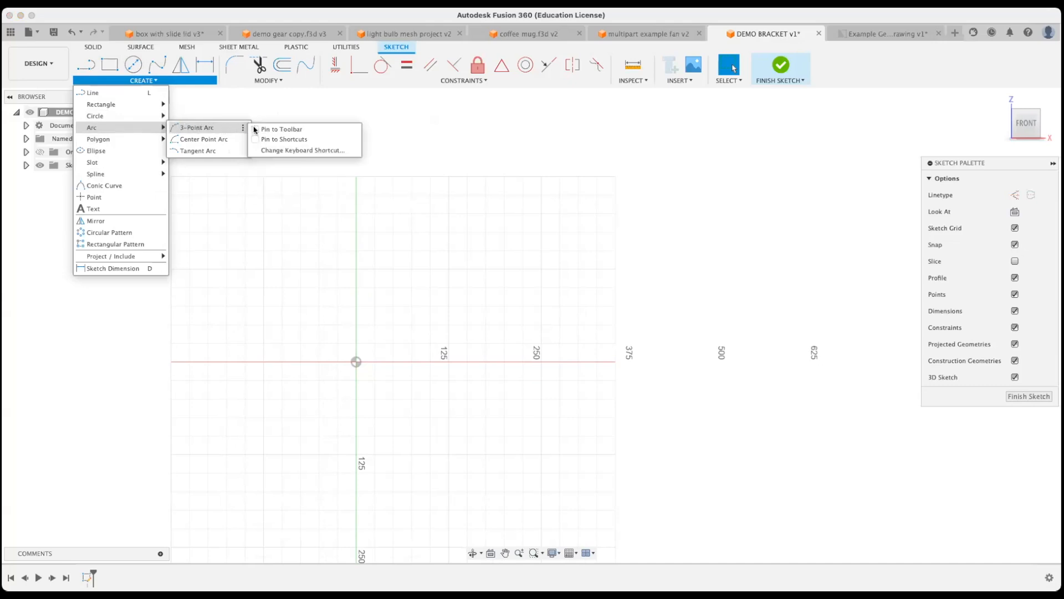
{"action": "left_click", "coordinate": [256, 129]}
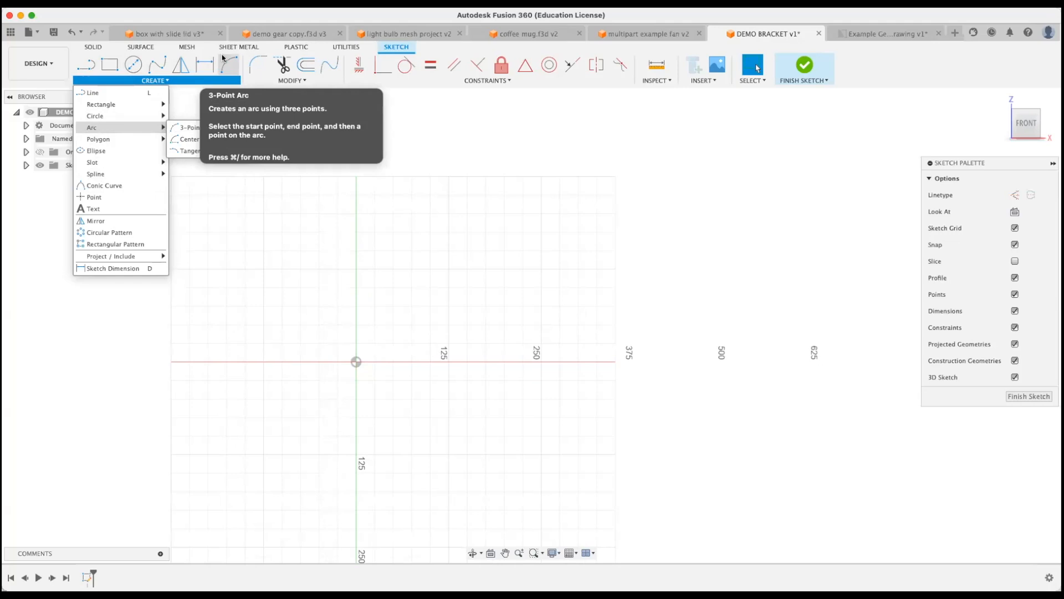
- Sketch a tall upright rectangle from the origin, about 66 mm wide and 299 mm high
{"action": "left_click", "coordinate": [109, 64]}
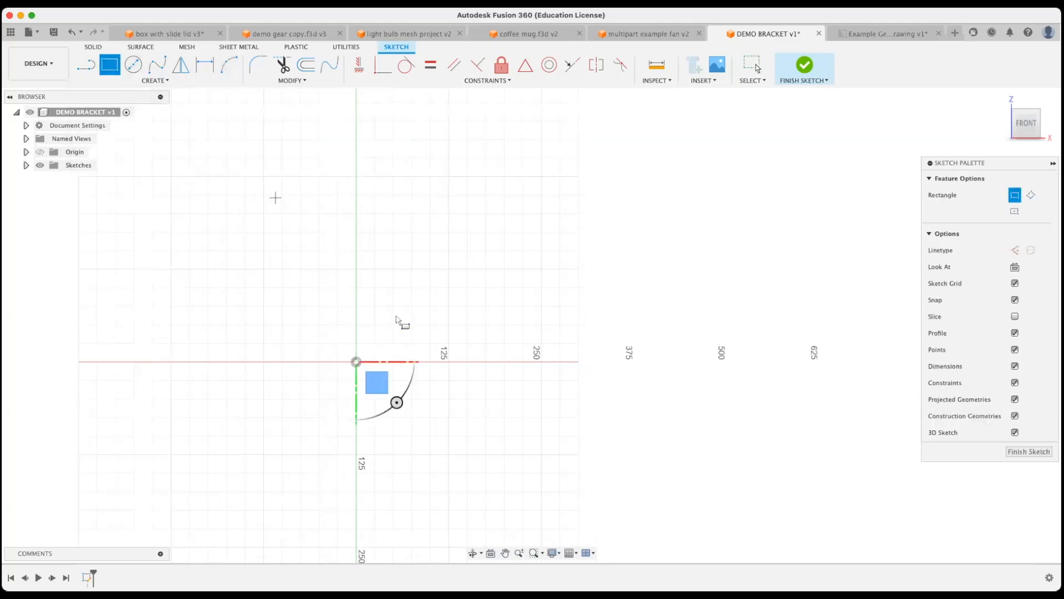
{"action": "left_click", "coordinate": [357, 362]}
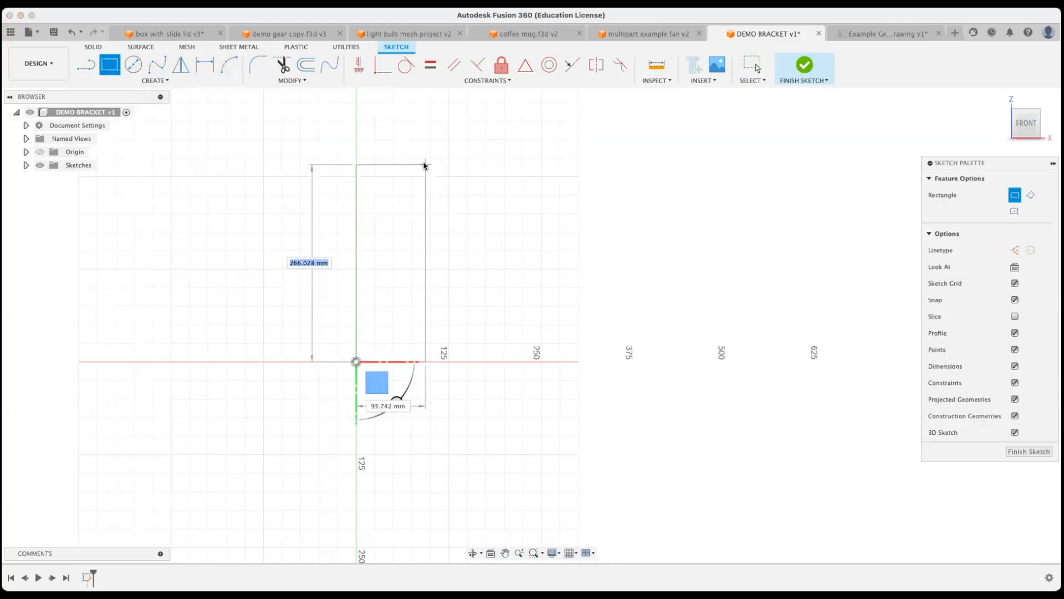
{"action": "left_click", "coordinate": [405, 141]}
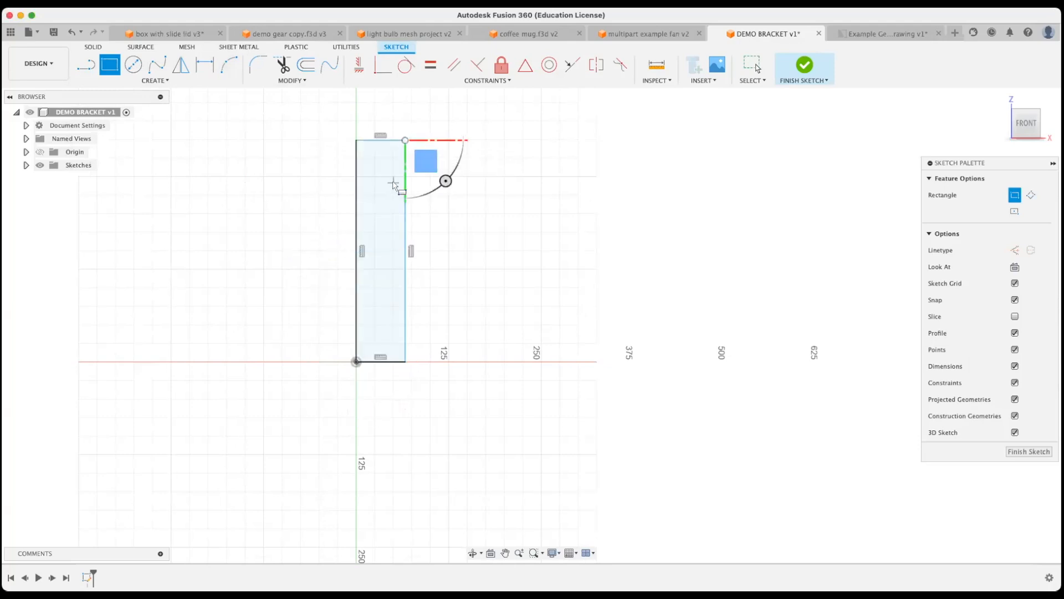
- Dimension the upright rectangle to 300 mm high and 50 mm wide
{"action": "key", "text": "d"}
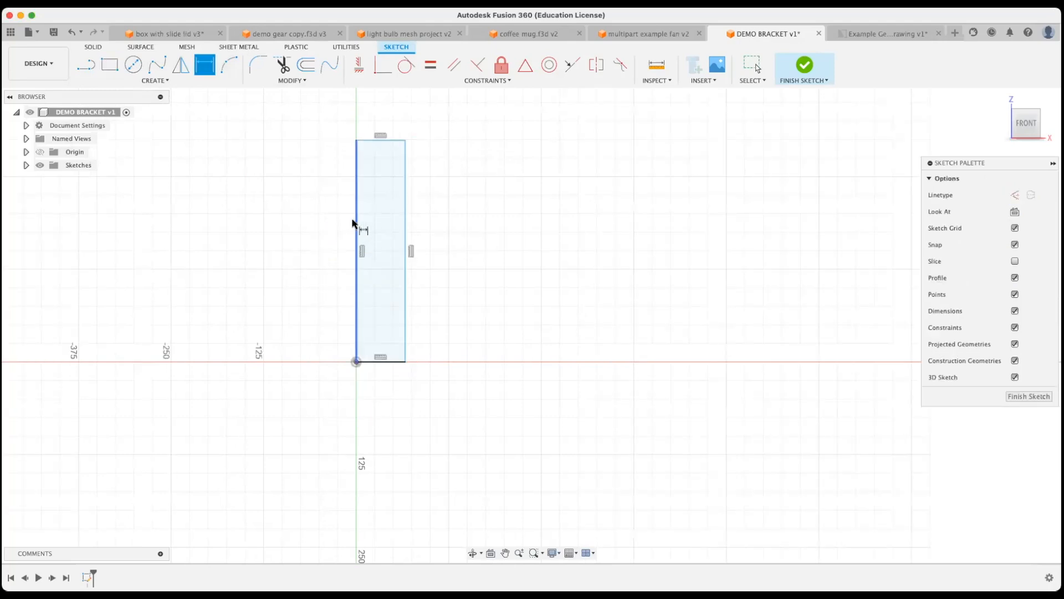
{"action": "left_click", "coordinate": [353, 224]}
{"action": "left_click", "coordinate": [326, 224]}
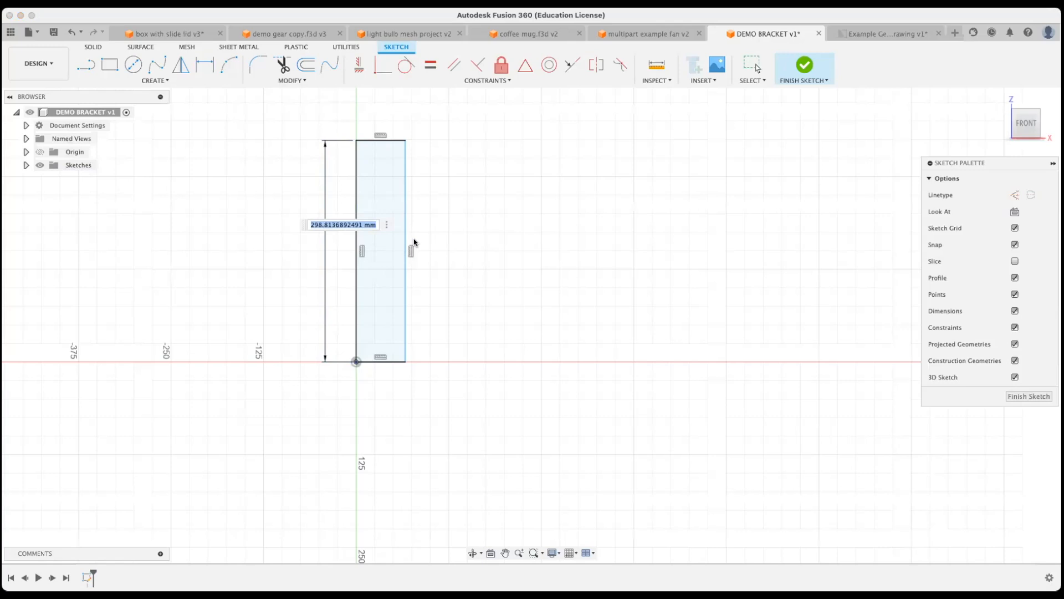
{"action": "type", "text": "300"}
{"action": "key", "text": "Return"}
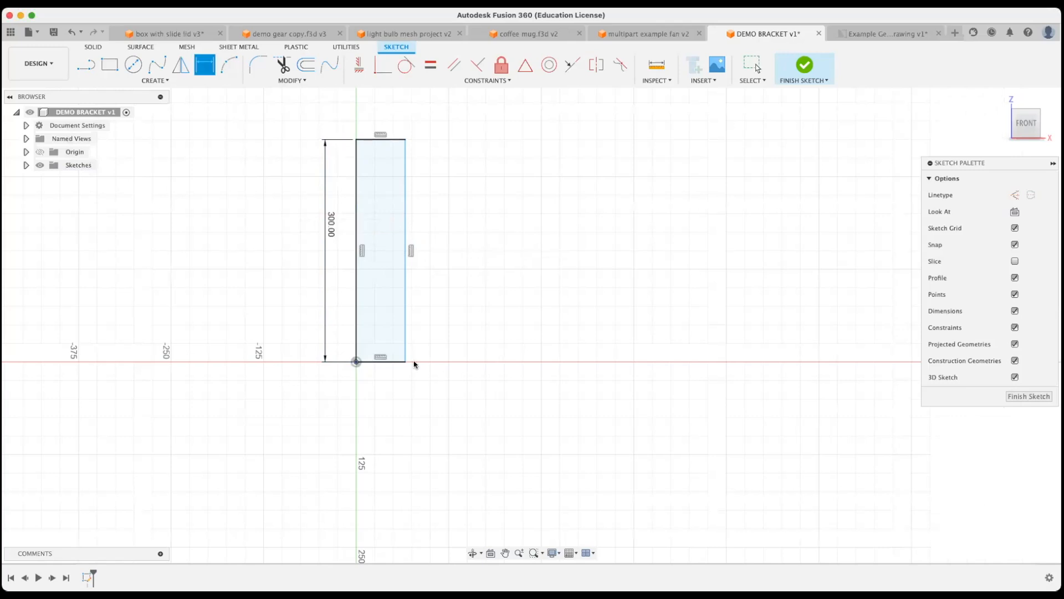
{"action": "left_click", "coordinate": [397, 361]}
{"action": "left_click", "coordinate": [419, 400]}
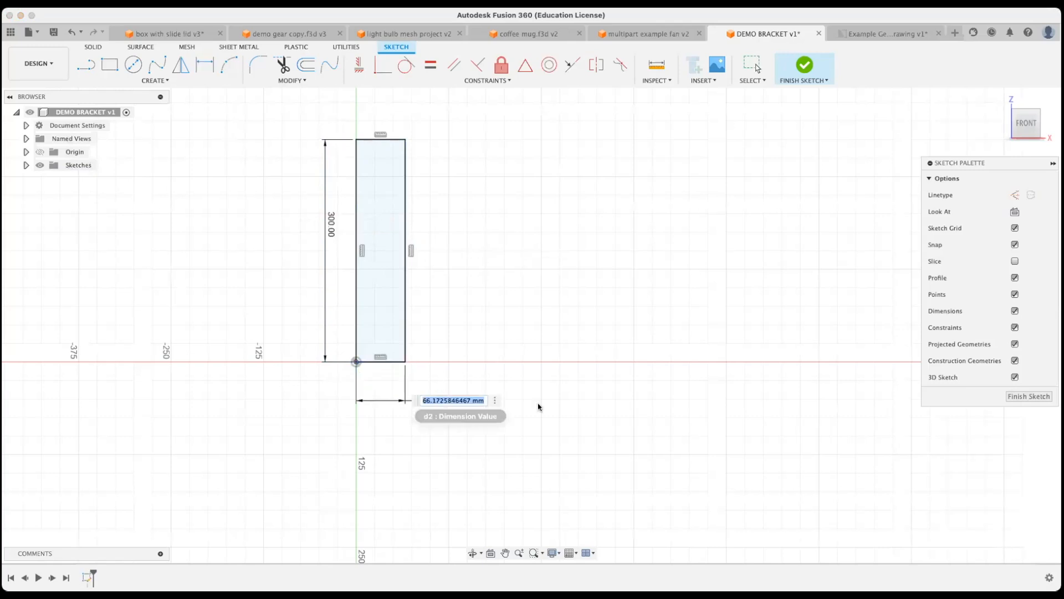
{"action": "type", "text": "50"}
{"action": "key", "text": "Return"}
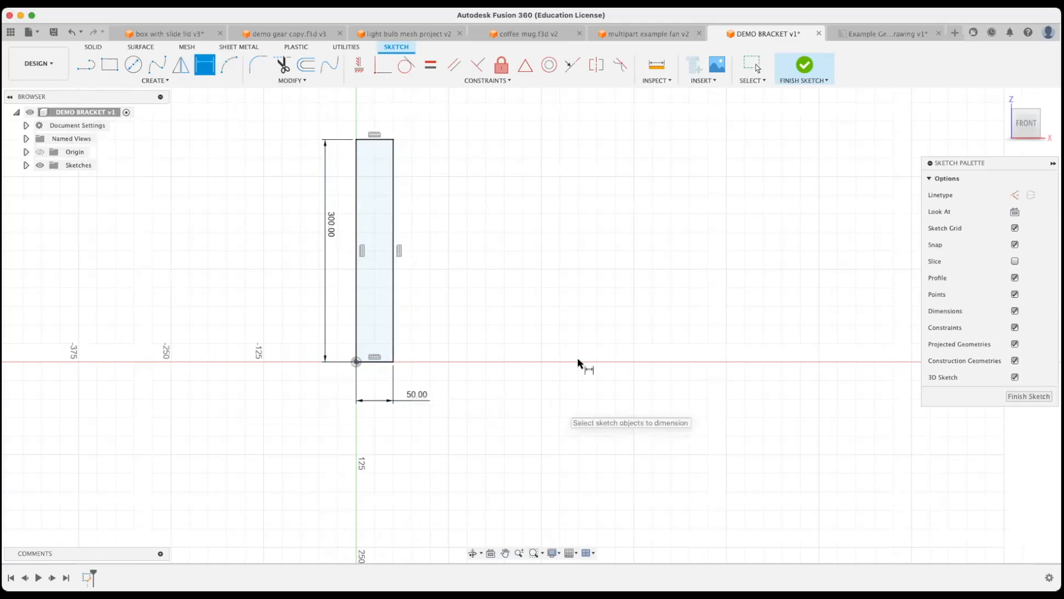
{"action": "left_click", "coordinate": [110, 74]}
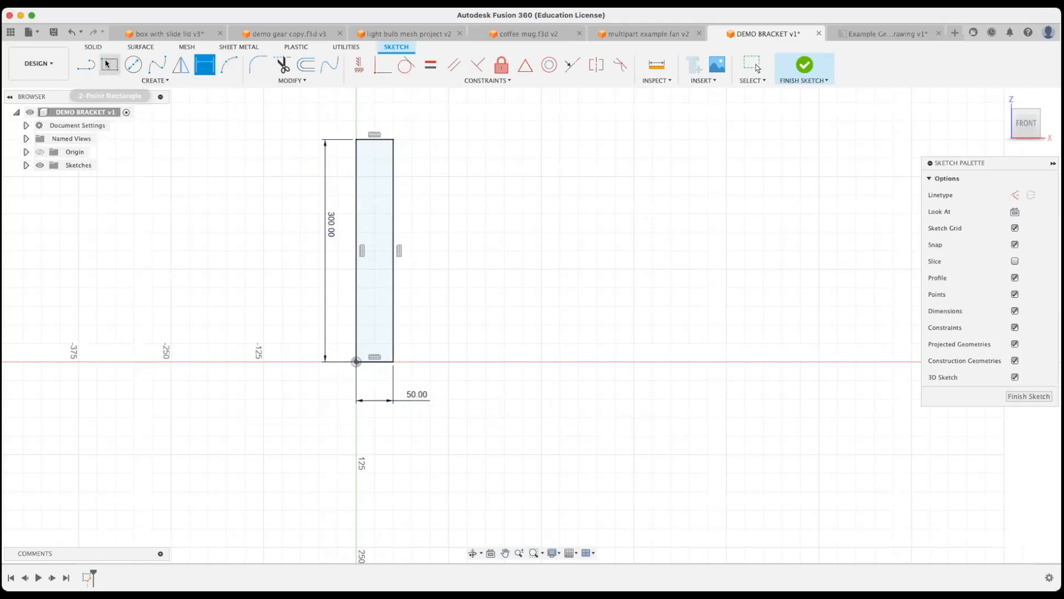
{"action": "left_click", "coordinate": [394, 362]}
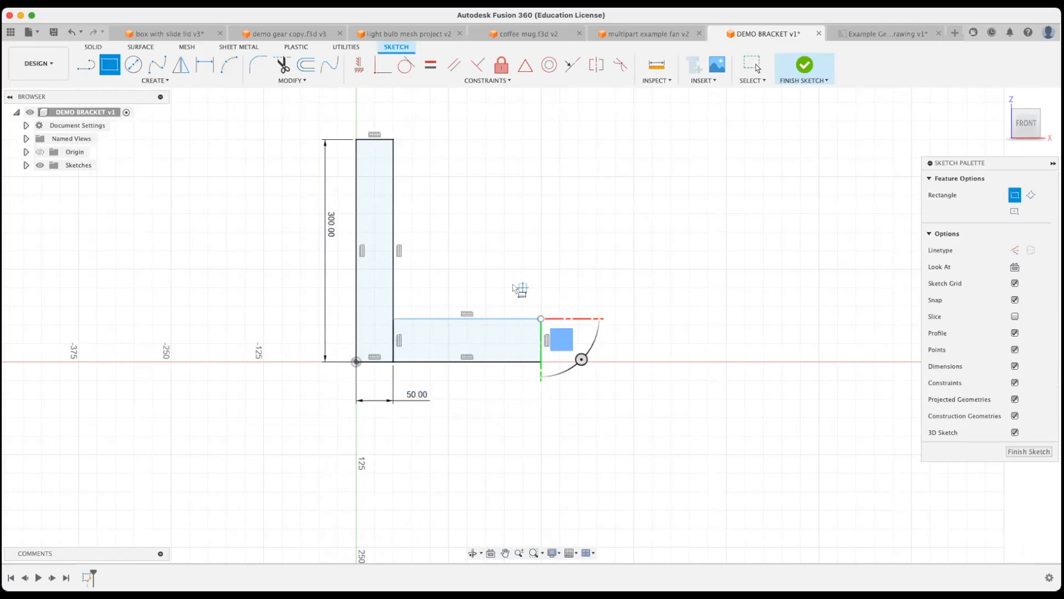
{"action": "key", "text": "Escape"}
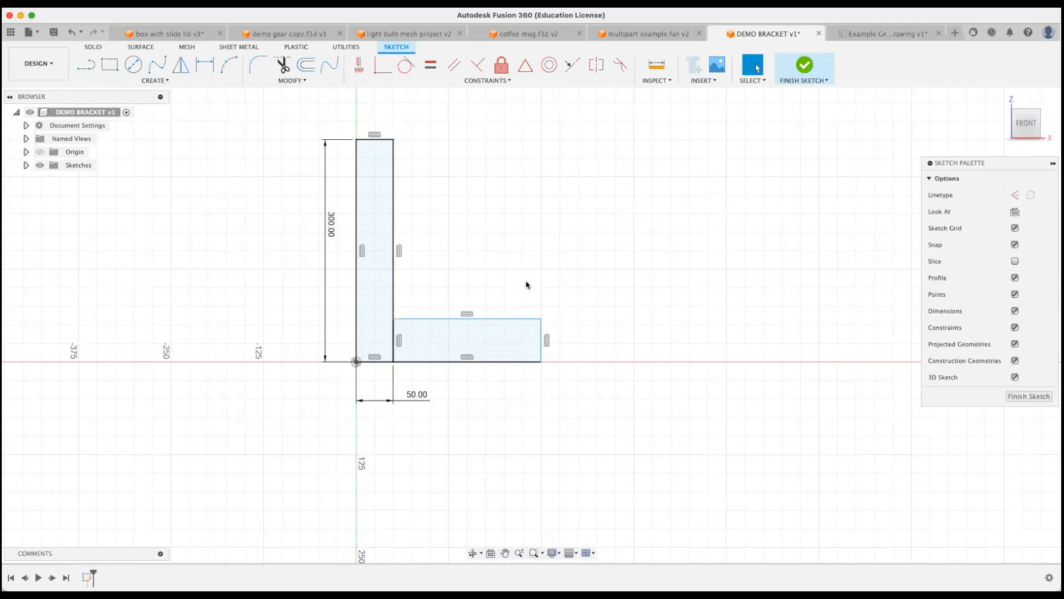
{"action": "left_click", "coordinate": [70, 35]}
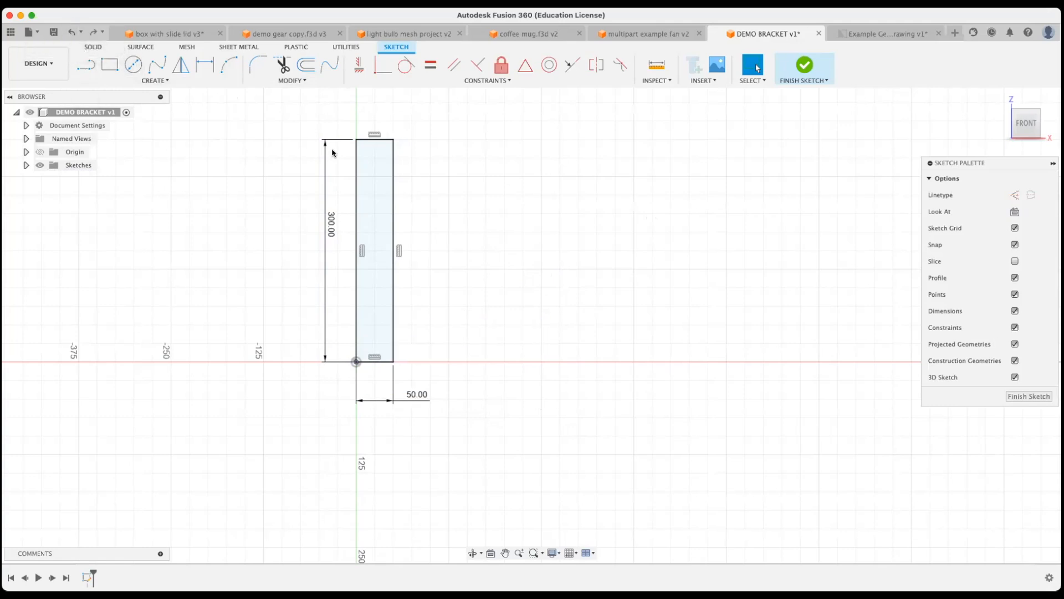
- Sketch a horizontal rectangle extending from the upright rectangle's upper-right corner and dimension its length to 225 mm
{"action": "left_click", "coordinate": [109, 64]}
{"action": "left_click", "coordinate": [393, 140]}
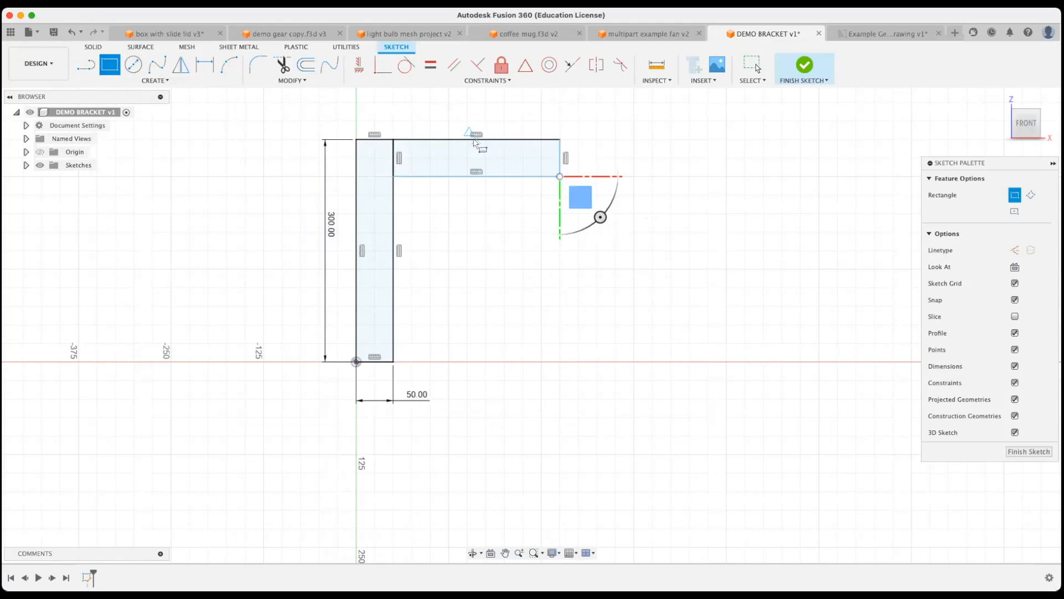
{"action": "key", "text": "d"}
{"action": "left_click", "coordinate": [475, 140]}
{"action": "left_click", "coordinate": [471, 117]}
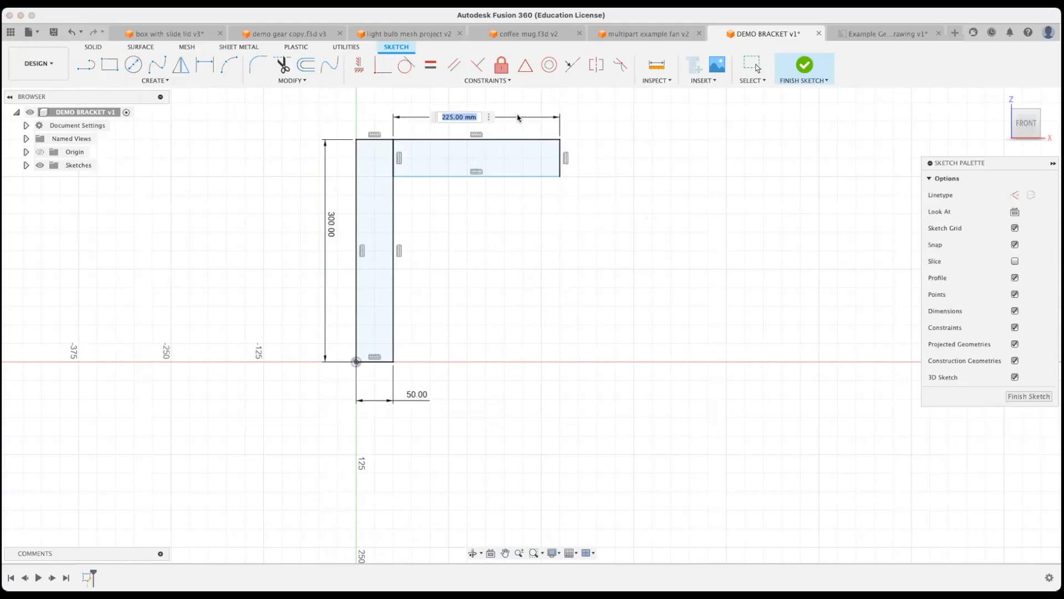
{"action": "type", "text": "225"}
{"action": "key", "text": "Return"}
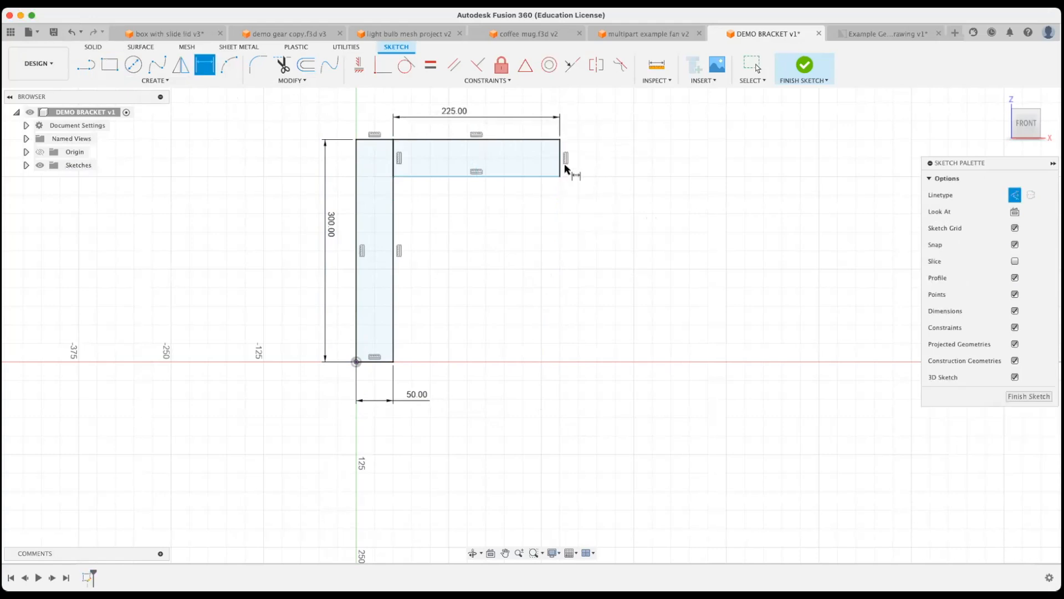
- Dimension the horizontal rectangle's height to 50 mm and finish the sketch
{"action": "left_click", "coordinate": [561, 169]}
{"action": "left_click", "coordinate": [598, 168]}
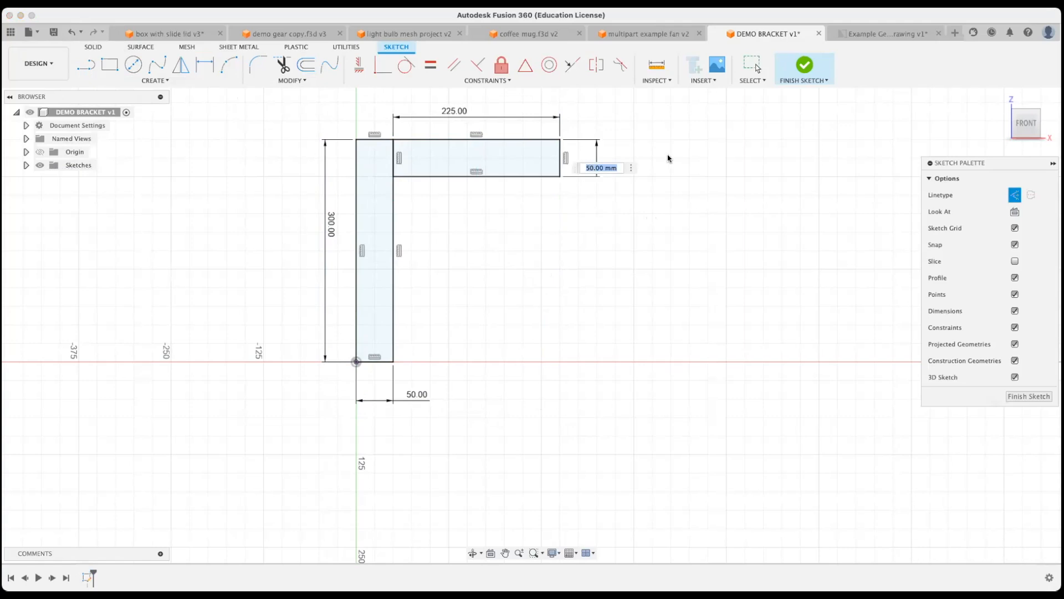
{"action": "type", "text": "50"}
{"action": "key", "text": "Return"}
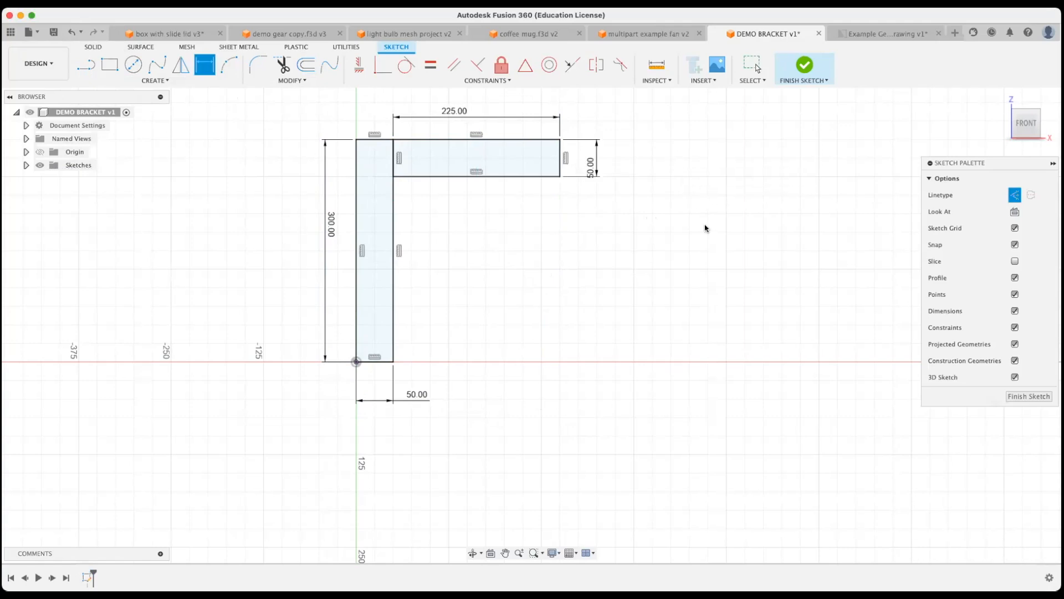
{"action": "left_click", "coordinate": [803, 68]}
- Extrude both sketched rectangles together 100 mm as a new body to form the L-shaped bracket
{"action": "middle_click_drag", "start_coordinate": [620, 218], "coordinate": [606, 236], "text": "shift"}
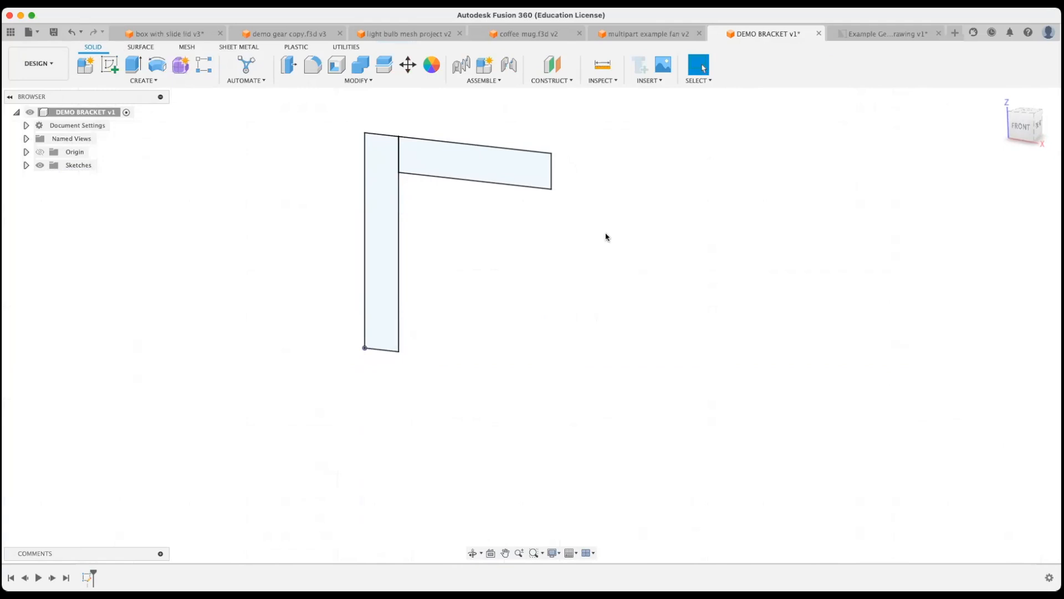
{"action": "left_click", "coordinate": [136, 68]}
{"action": "left_click", "coordinate": [426, 160]}
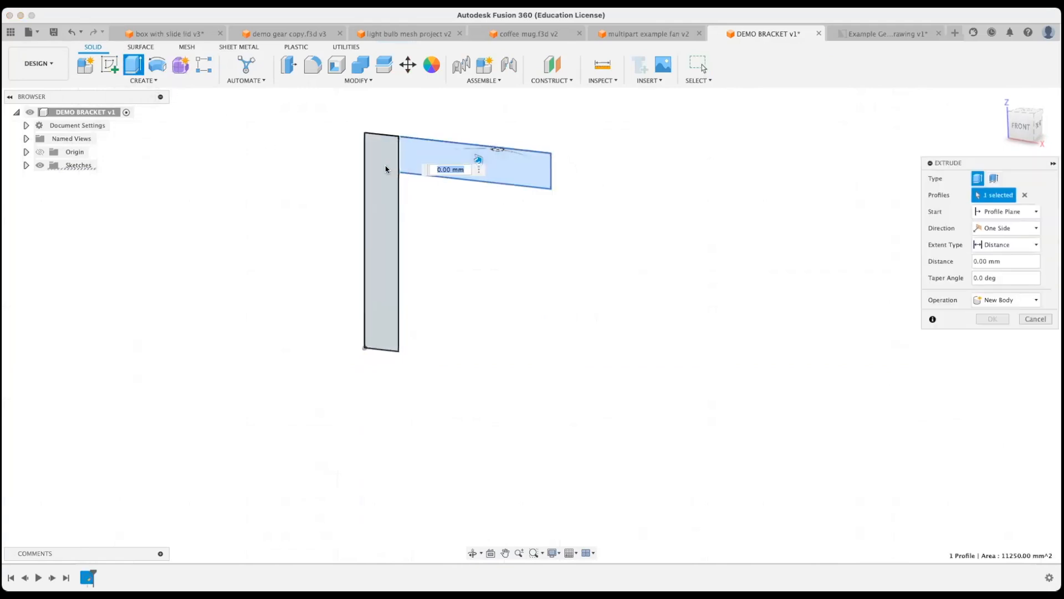
{"action": "left_click", "coordinate": [387, 169]}
{"action": "left_click_drag", "start_coordinate": [385, 239], "coordinate": [427, 214]}
{"action": "scroll", "coordinate": [476, 121], "scroll_direction": "down", "scroll_amount": 4}
{"action": "scroll", "coordinate": [471, 119], "scroll_direction": "up", "scroll_amount": 8}
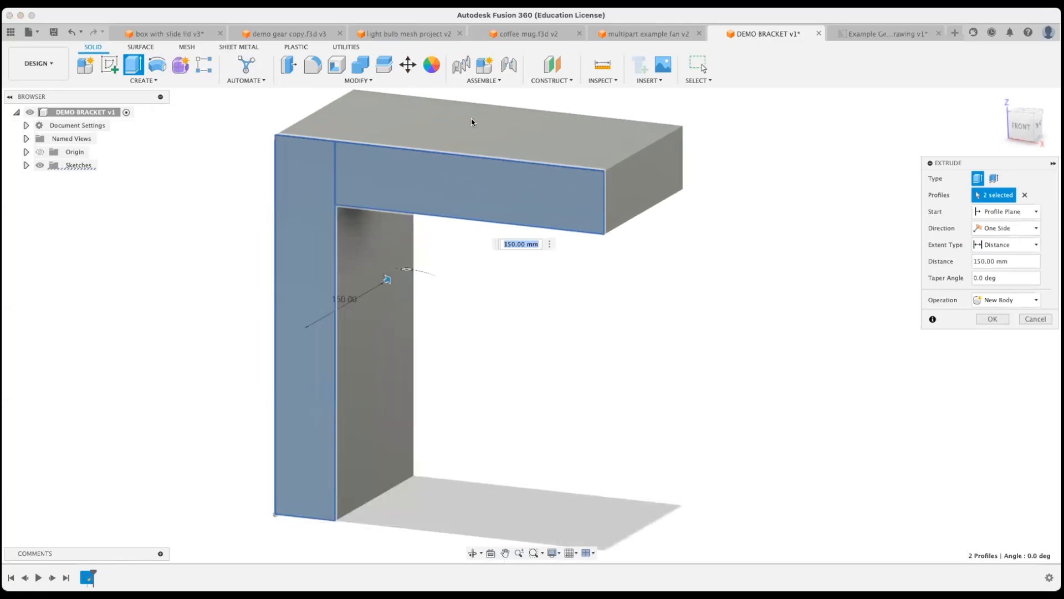
{"action": "middle_click_drag", "start_coordinate": [471, 122], "coordinate": [466, 186]}
{"action": "scroll", "coordinate": [466, 186], "scroll_direction": "up", "scroll_amount": 3}
{"action": "scroll", "coordinate": [469, 186], "scroll_direction": "down", "scroll_amount": 6}
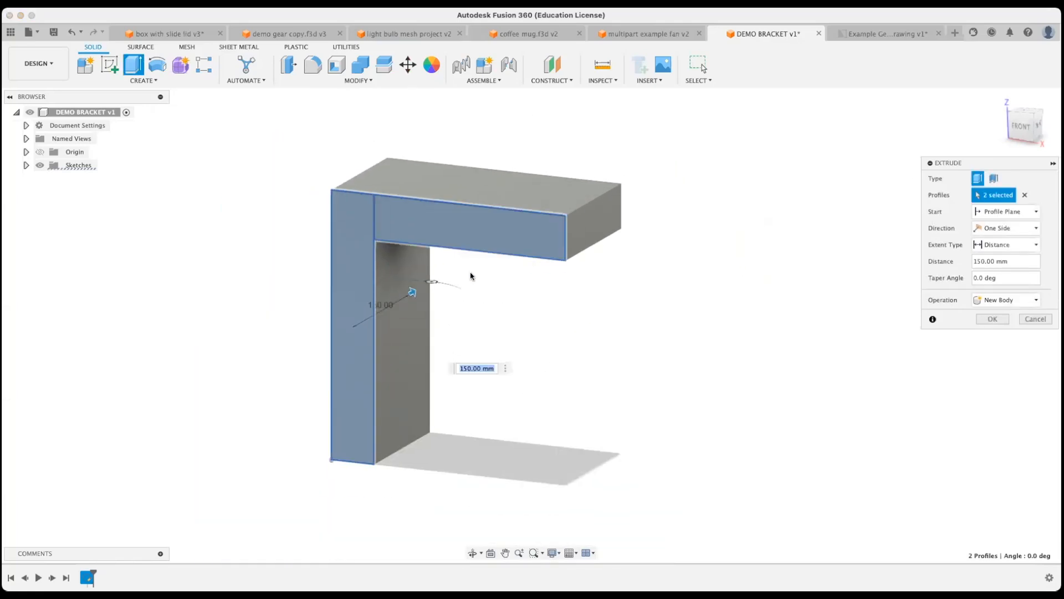
{"action": "middle_click_drag", "start_coordinate": [458, 322], "coordinate": [441, 326], "text": "shift"}
{"action": "left_click_drag", "start_coordinate": [451, 281], "coordinate": [423, 290]}
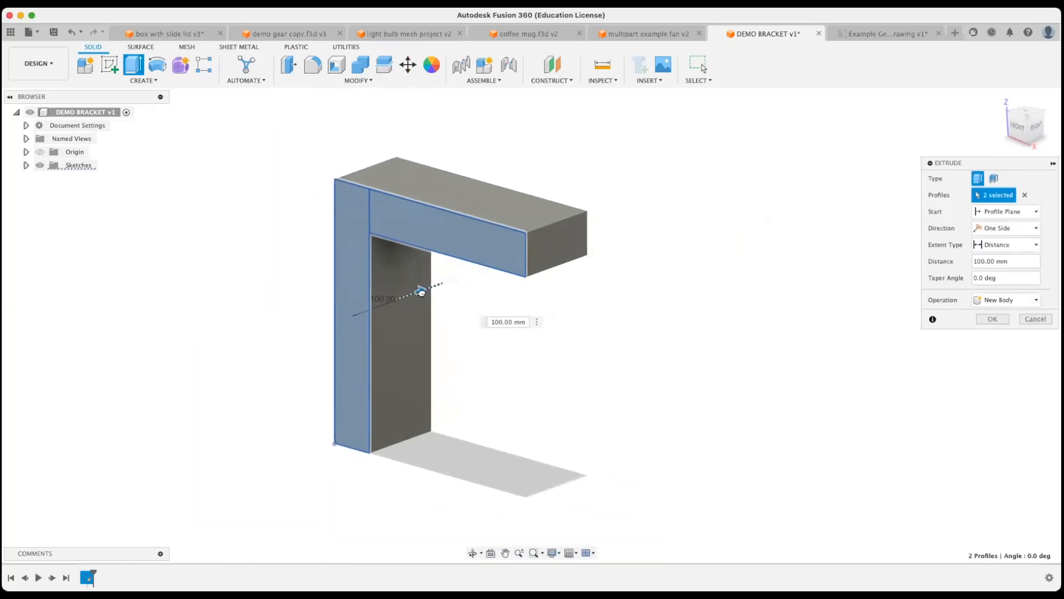
{"action": "mouse_move", "coordinate": [515, 286]}
{"action": "middle_mouse_down", "text": "shift"}
{"action": "mouse_move", "coordinate": [500, 287]}
{"action": "mouse_move", "coordinate": [582, 361]}
{"action": "mouse_move", "coordinate": [527, 257]}
{"action": "mouse_move", "coordinate": [523, 284]}
{"action": "middle_mouse_up", "text": "shift"}
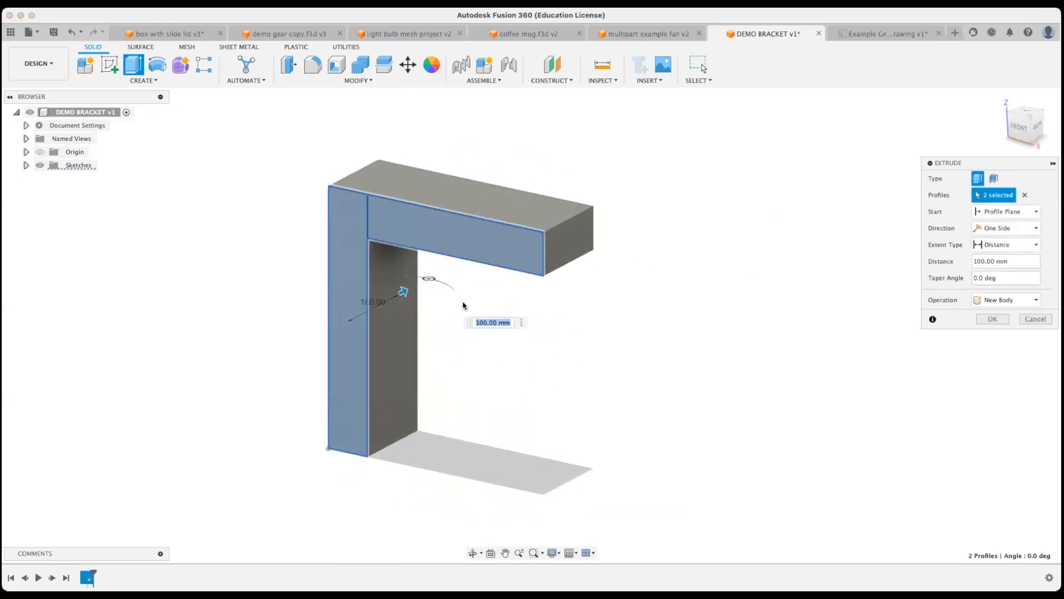
{"action": "left_click", "coordinate": [987, 319]}
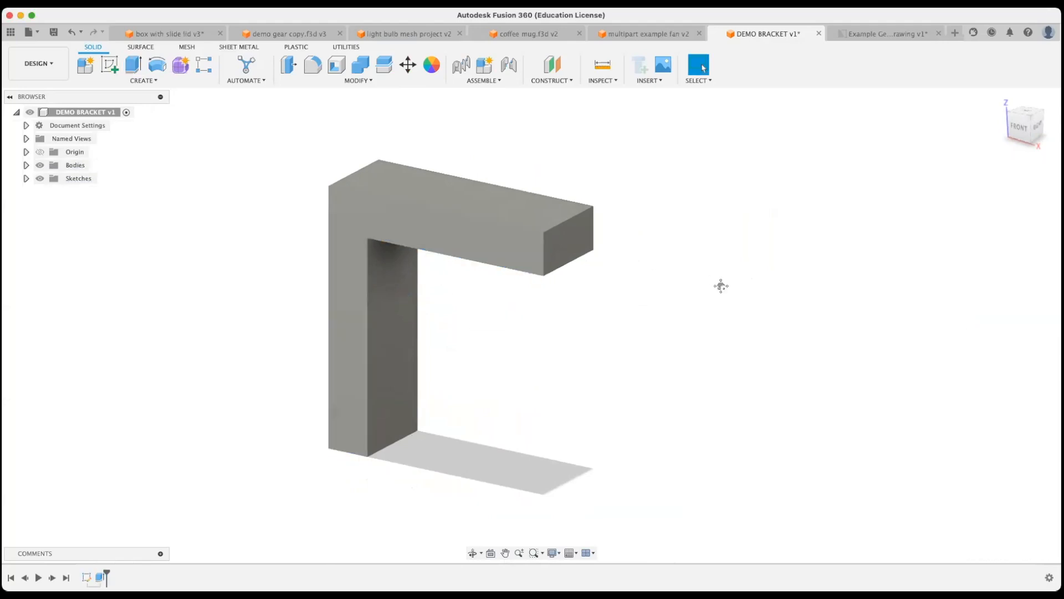
- Sketch two circles on the upright leg's inner face along its vertical centreline, the upper one about 23 mm in diameter
{"action": "middle_click_drag", "start_coordinate": [720, 285], "coordinate": [662, 290], "text": "shift"}
{"action": "scroll", "coordinate": [591, 333], "scroll_direction": "up", "scroll_amount": 3}
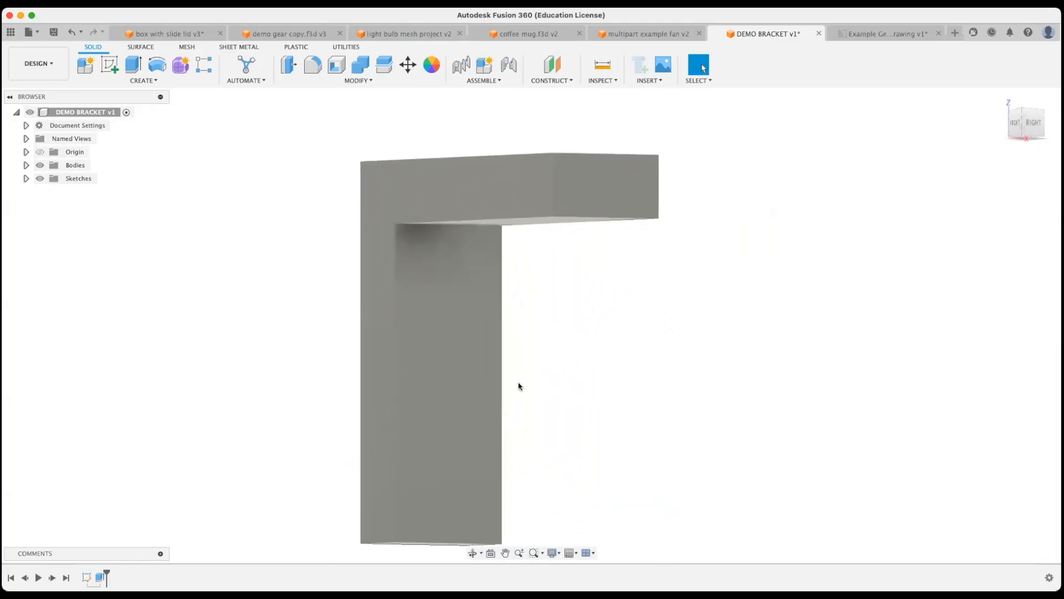
{"action": "left_click", "coordinate": [460, 411]}
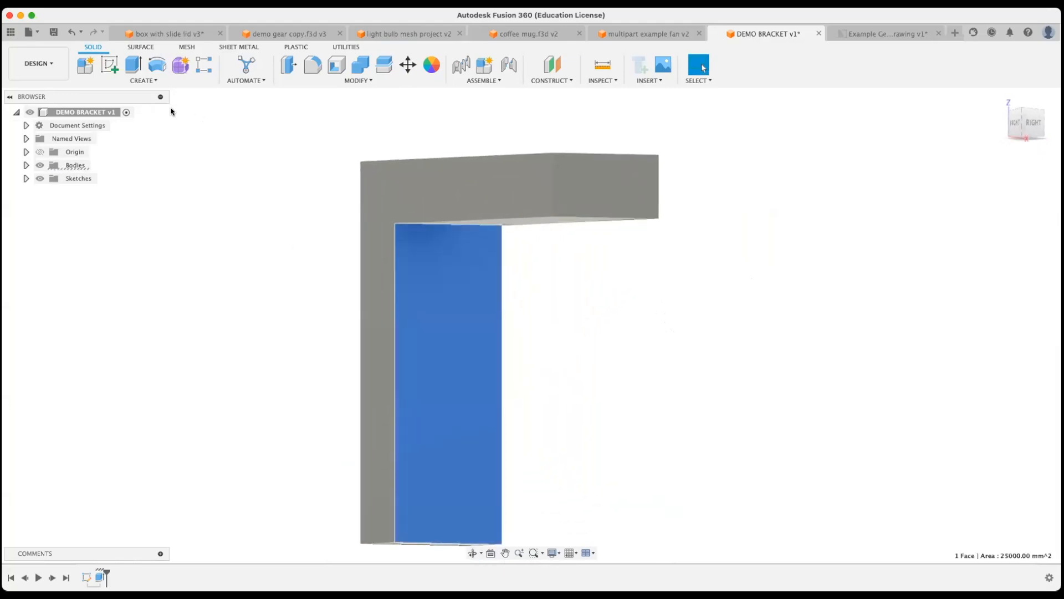
{"action": "left_click", "coordinate": [110, 64]}
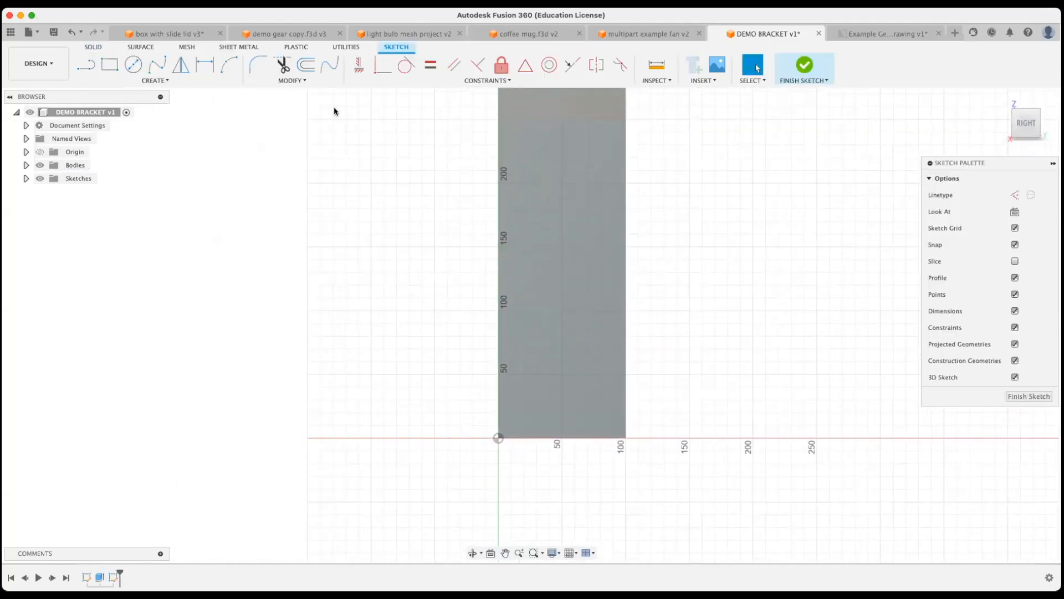
{"action": "left_click", "coordinate": [133, 65]}
{"action": "left_click", "coordinate": [498, 438]}
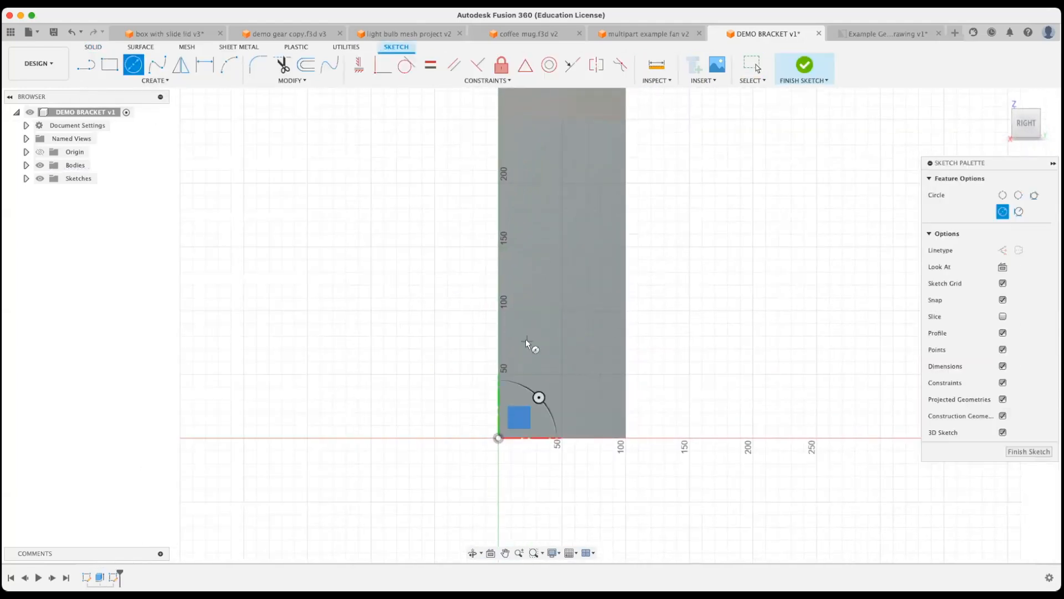
{"action": "left_click", "coordinate": [559, 349]}
{"action": "left_click", "coordinate": [570, 366]}
{"action": "middle_click_drag", "start_coordinate": [553, 216], "coordinate": [550, 320]}
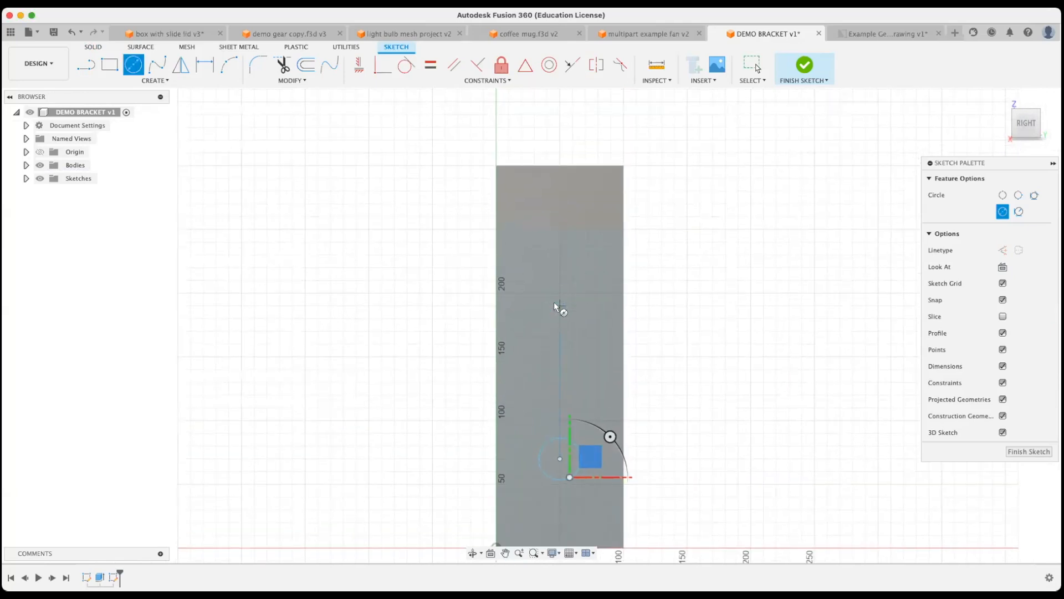
{"action": "left_click", "coordinate": [557, 292]}
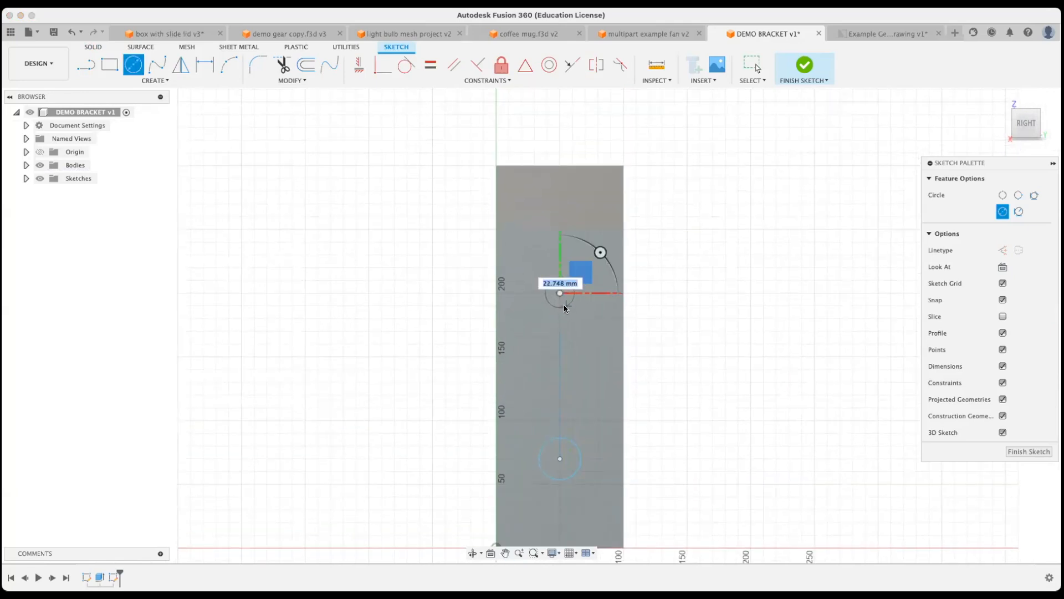
- Dimension both circles to a 22 mm diameter and finish the sketch
{"action": "type", "text": "sdim"}
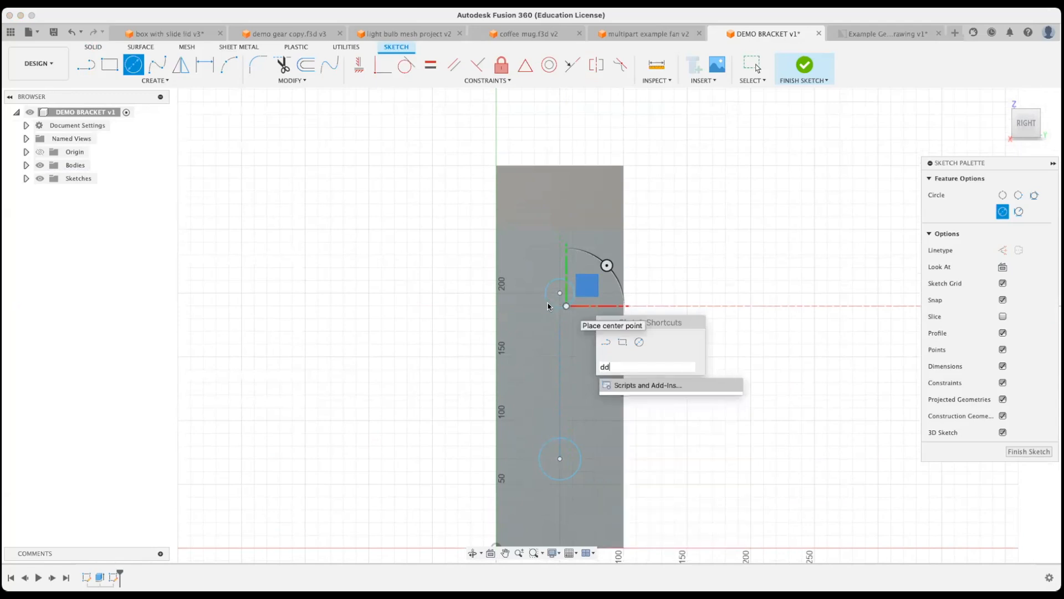
{"action": "key", "text": "Return"}
{"action": "left_click", "coordinate": [555, 308]}
{"action": "left_click", "coordinate": [430, 327]}
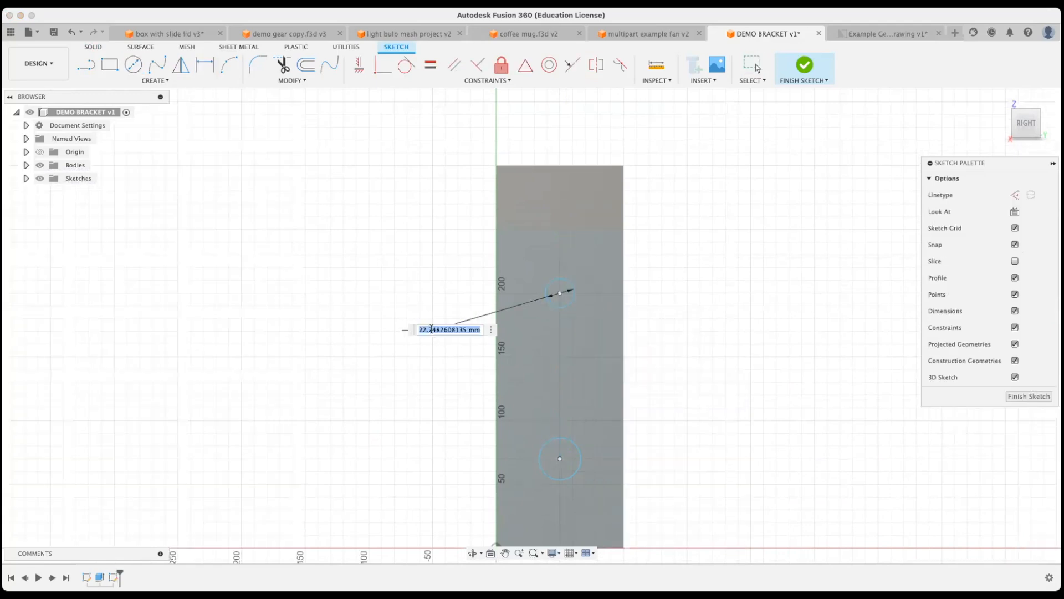
{"action": "type", "text": "22"}
{"action": "key", "text": "Return"}
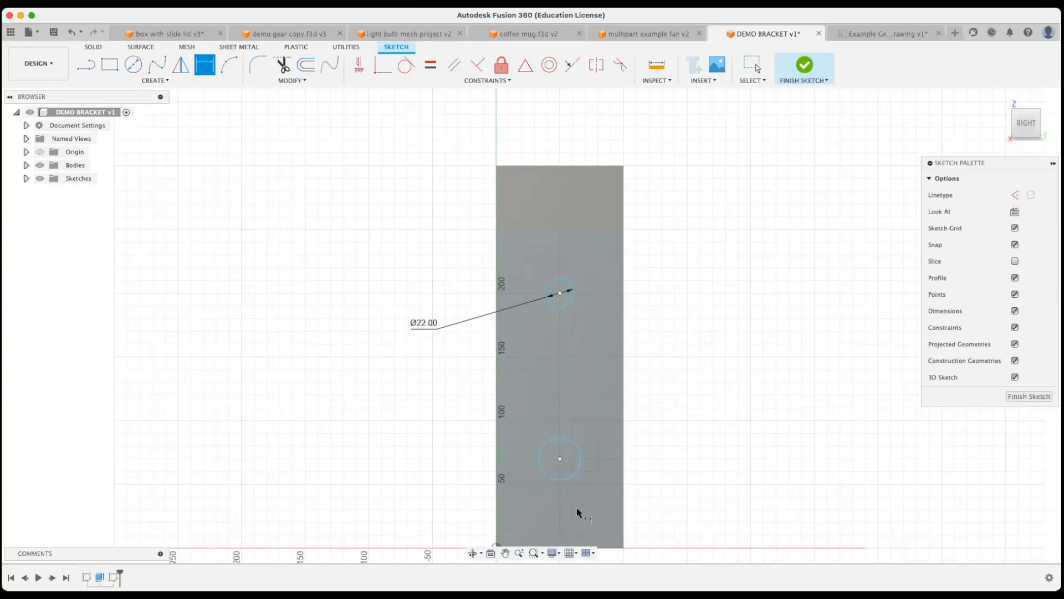
{"action": "left_click", "coordinate": [542, 441]}
{"action": "left_click", "coordinate": [447, 447]}
{"action": "type", "text": "2"}
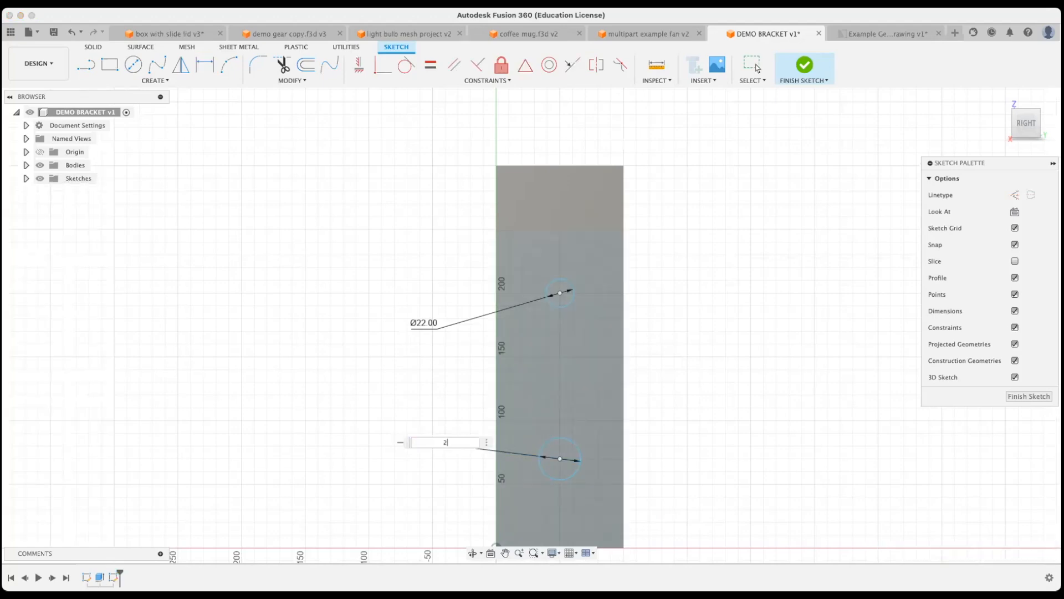
{"action": "type", "text": "2"}
{"action": "key", "text": "Return"}
{"action": "left_click", "coordinate": [784, 67]}
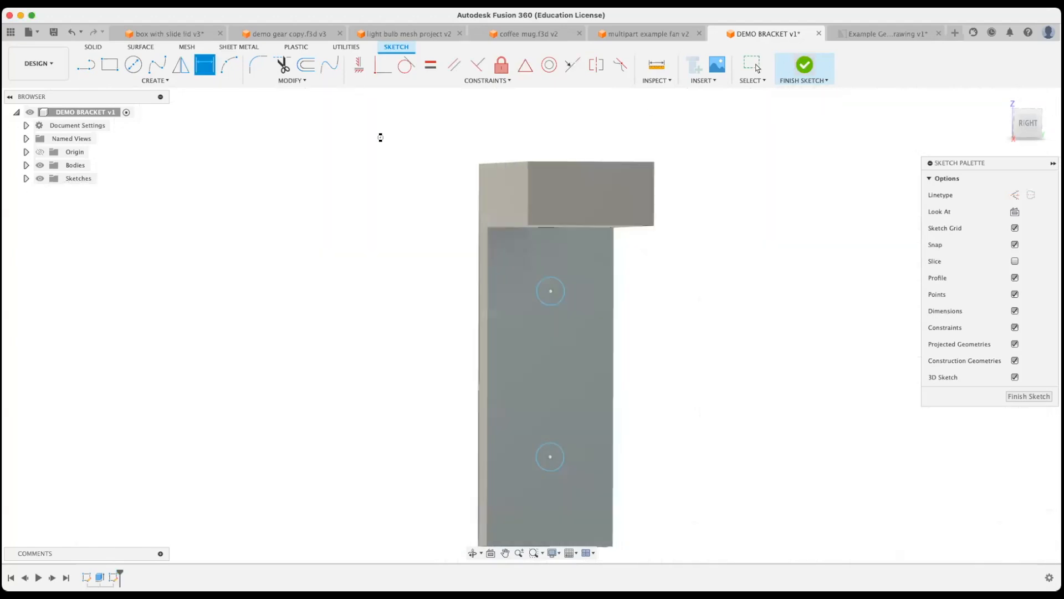
- Extrude the two circles -160 mm as a cut to make through-holes in the upright leg
{"action": "left_click", "coordinate": [133, 64]}
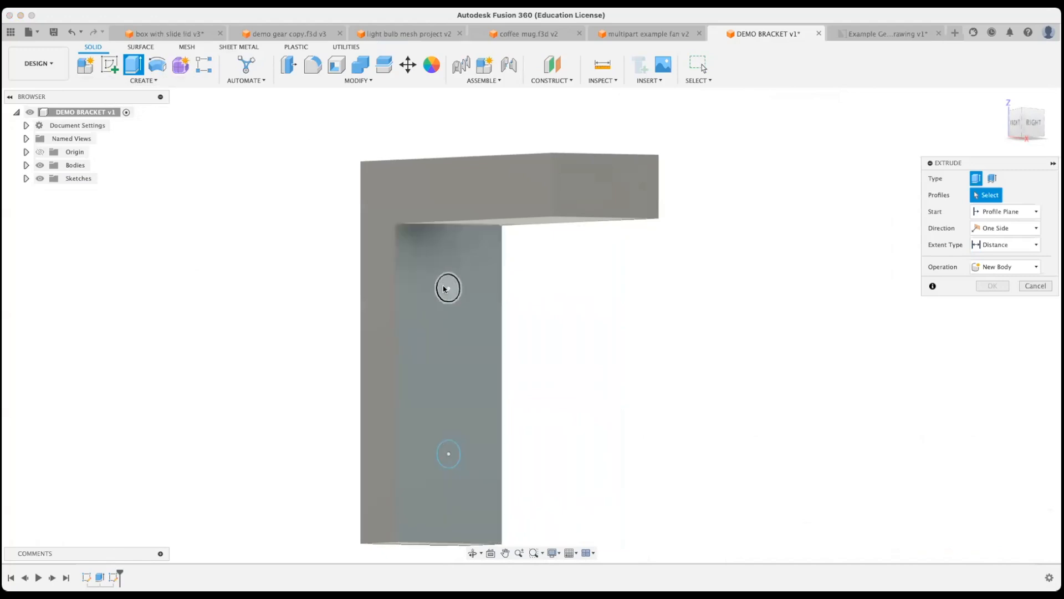
{"action": "left_click", "coordinate": [446, 287]}
{"action": "left_click", "coordinate": [443, 452]}
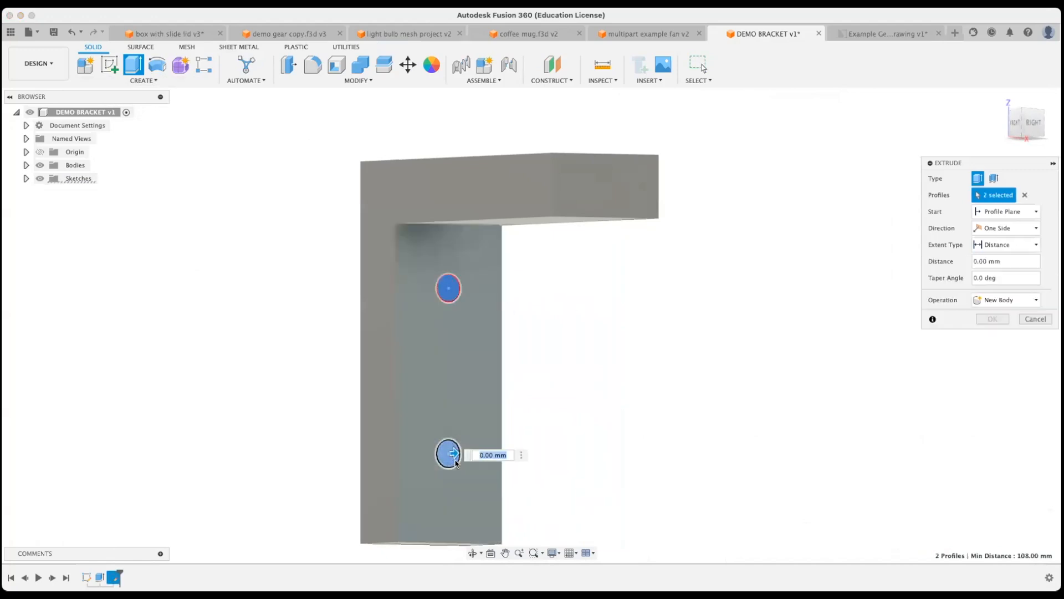
{"action": "type", "text": "-160"}
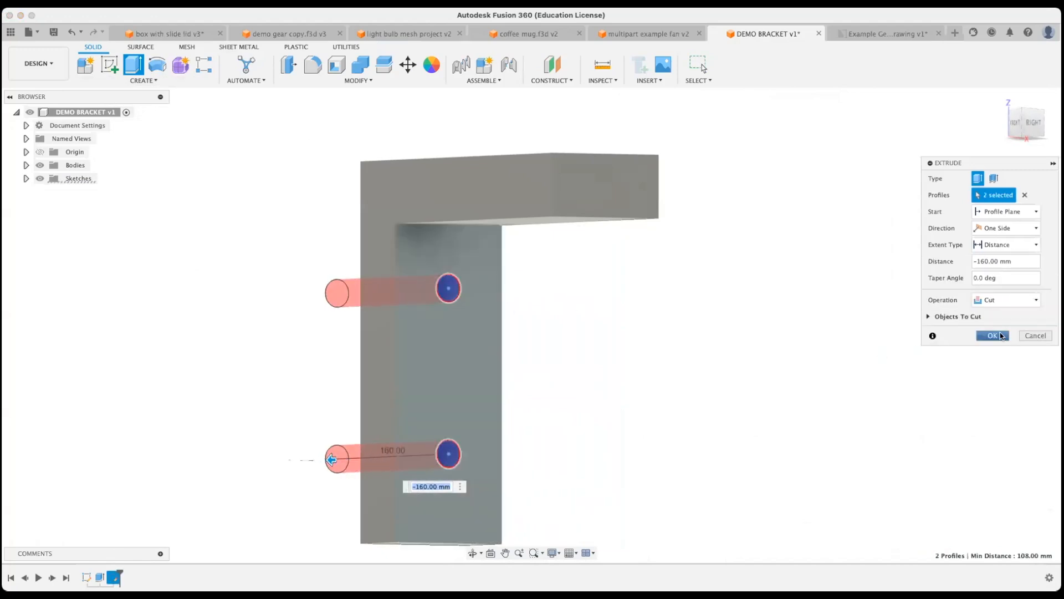
{"action": "left_click", "coordinate": [1001, 336]}
{"action": "scroll", "coordinate": [732, 291], "scroll_direction": "down", "scroll_amount": 5}
{"action": "middle_click_drag", "start_coordinate": [744, 304], "coordinate": [709, 298], "text": "shift"}
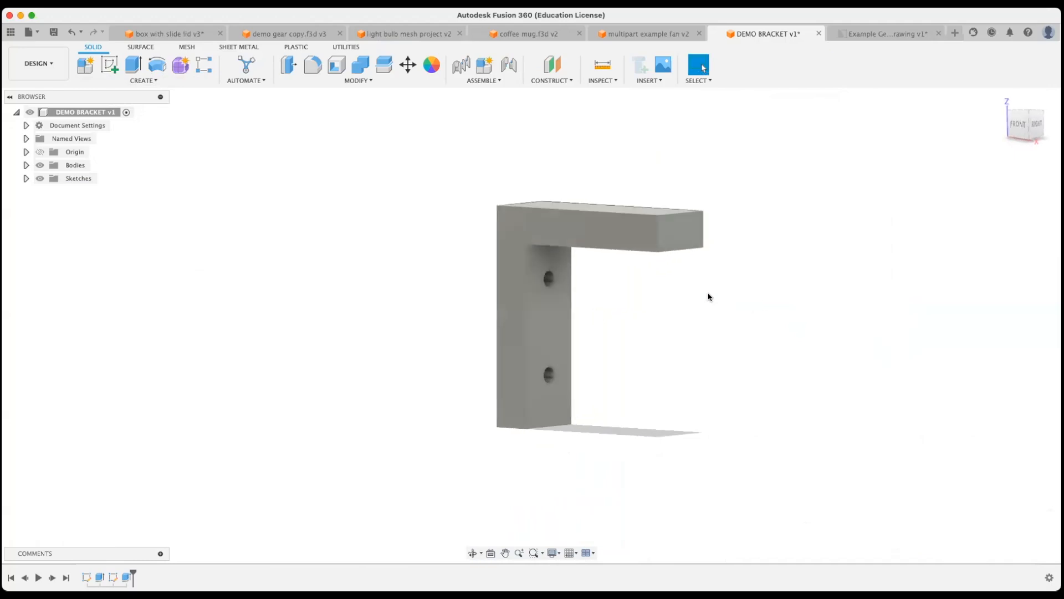
- Examine the bracket from the front, turned so its longer leg lies flat, and inspect the inner corner
{"action": "left_click", "coordinate": [1018, 117]}
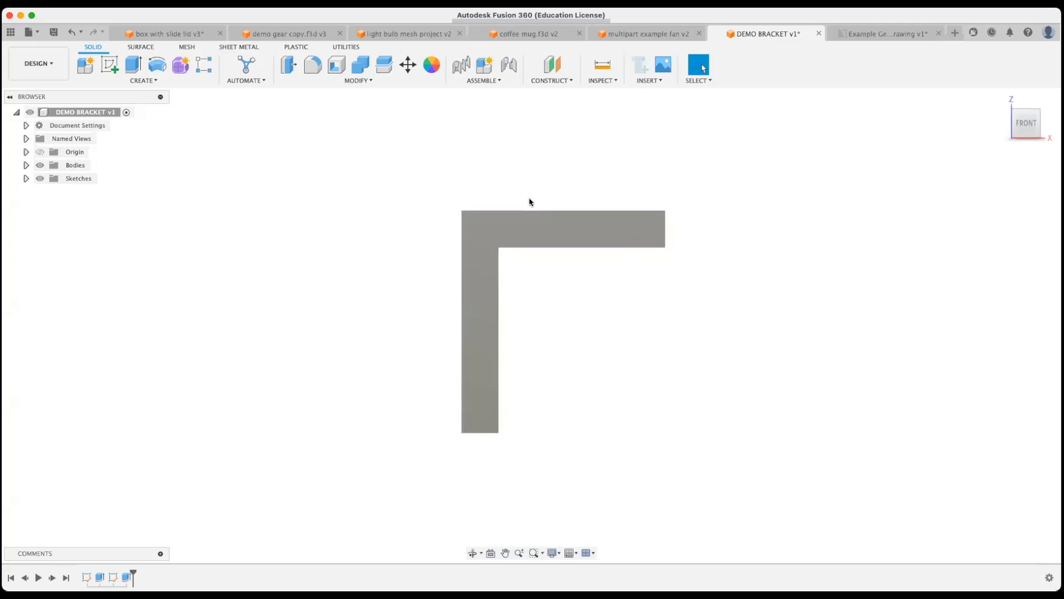
{"action": "left_click", "coordinate": [1037, 95]}
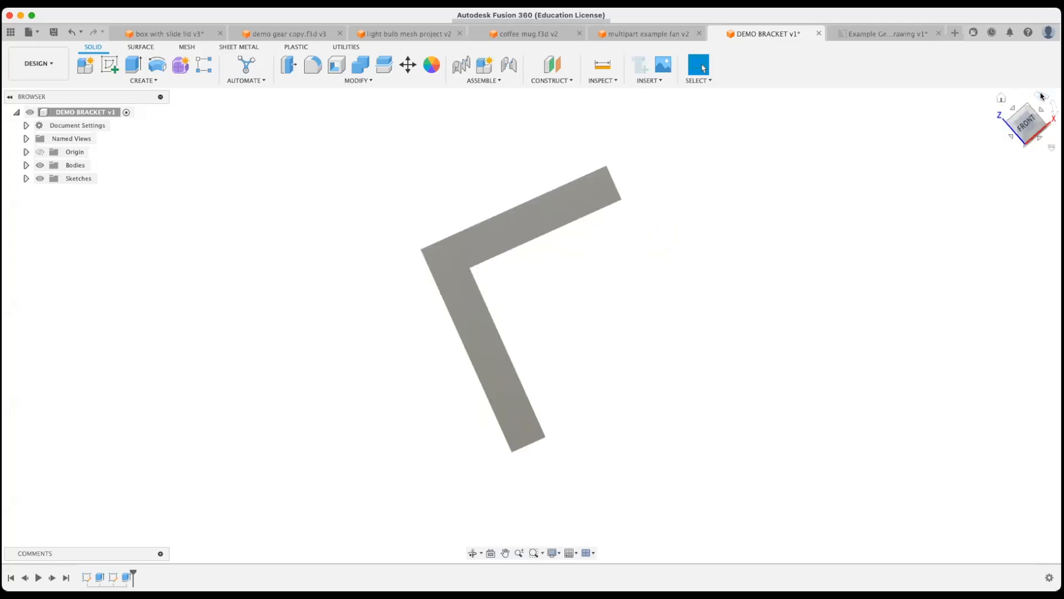
{"action": "middle_click_drag", "start_coordinate": [757, 238], "coordinate": [736, 247], "text": "shift"}
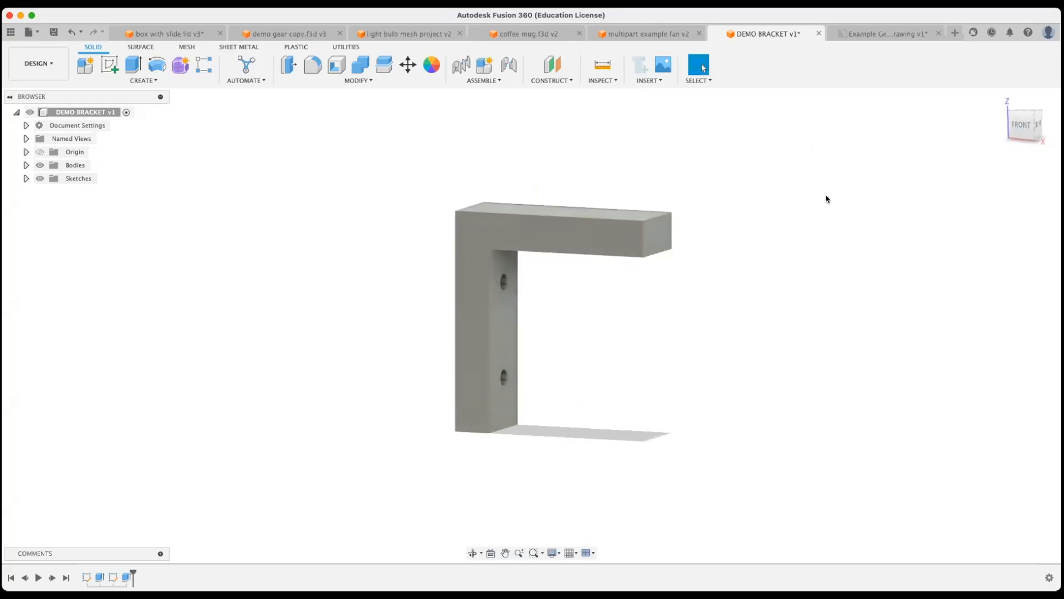
{"action": "left_click", "coordinate": [1023, 125]}
{"action": "left_click", "coordinate": [1031, 92]}
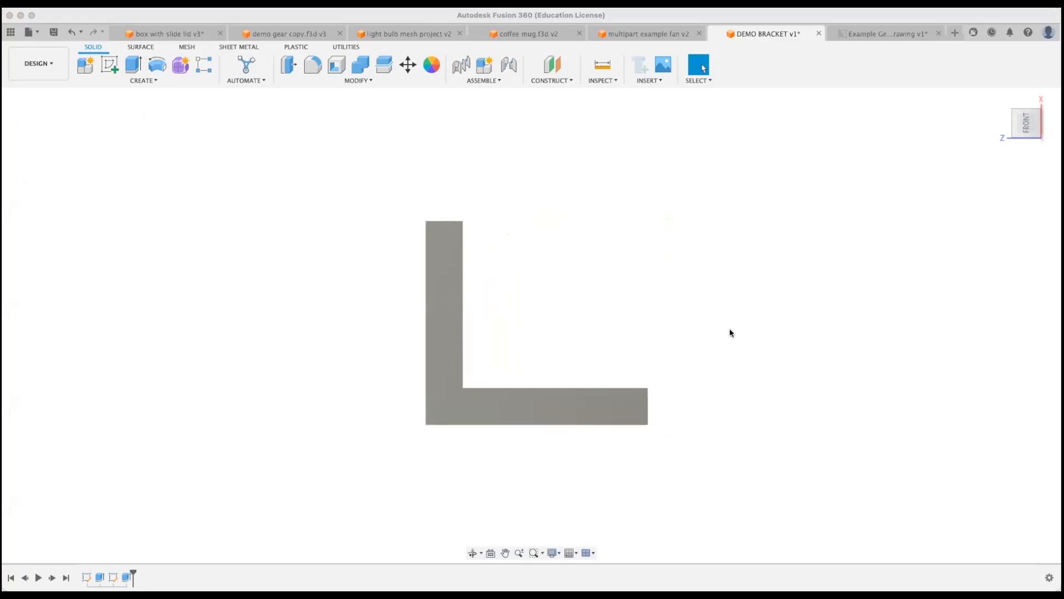
{"action": "left_click", "coordinate": [459, 388]}
{"action": "scroll", "coordinate": [461, 388], "scroll_direction": "up", "scroll_amount": 5}
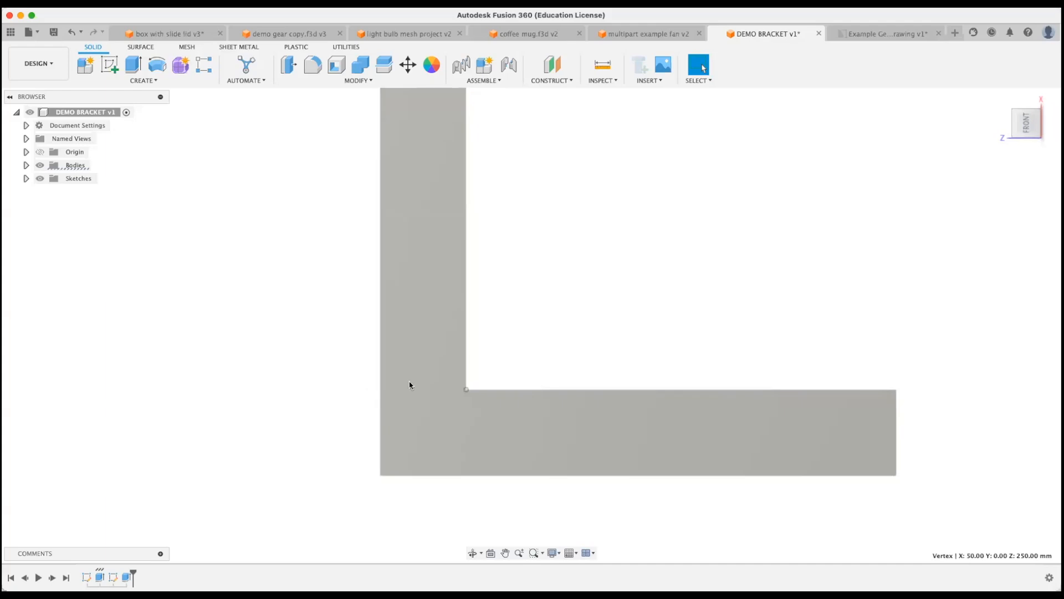
- Fillet only the inner corner edge between the two legs with a 25 mm constant radius
{"action": "middle_click_drag", "start_coordinate": [561, 242], "coordinate": [396, 175], "text": "shift"}
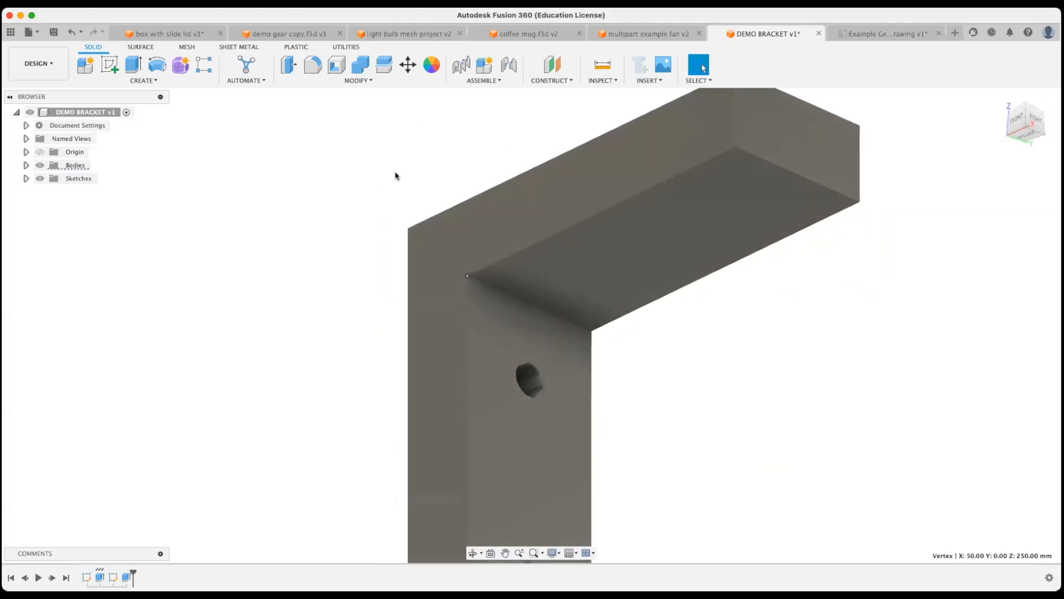
{"action": "left_click", "coordinate": [313, 65]}
{"action": "left_click", "coordinate": [500, 290]}
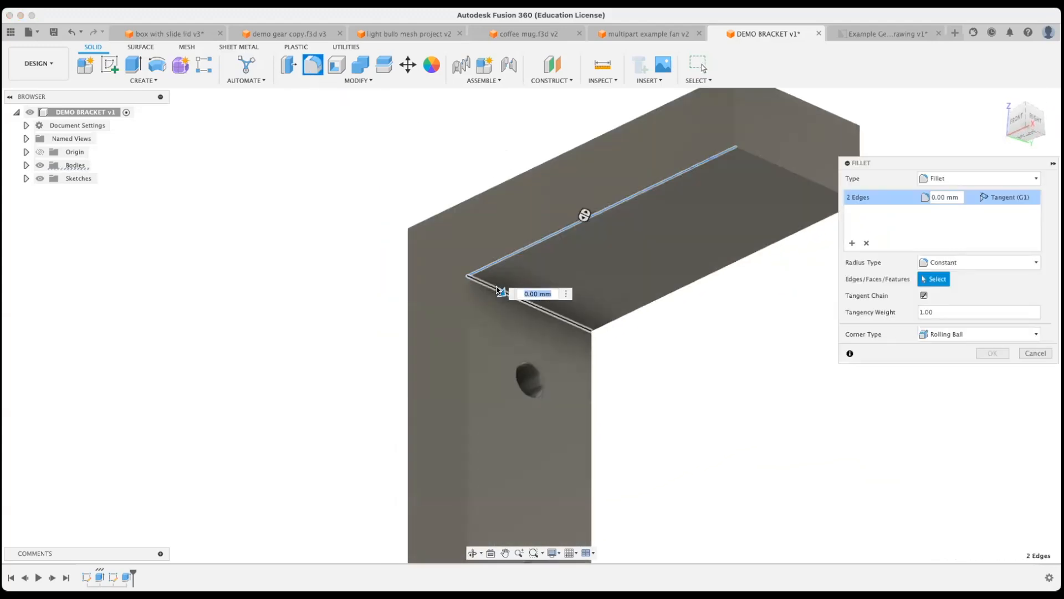
{"action": "left_click", "coordinate": [866, 243]}
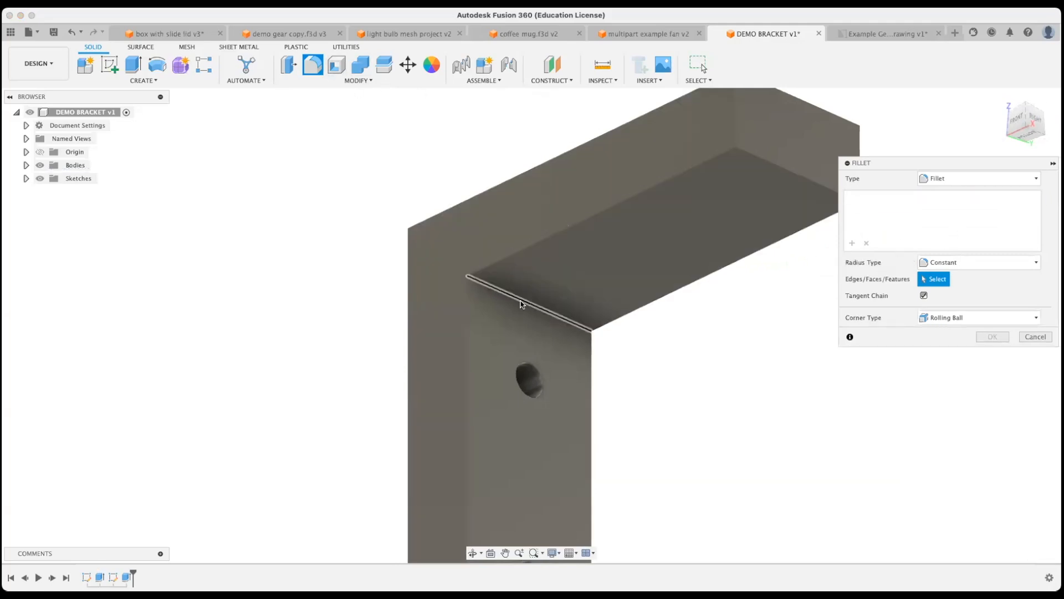
{"action": "left_click", "coordinate": [523, 301]}
{"action": "type", "text": "5"}
{"action": "key", "text": "Return"}
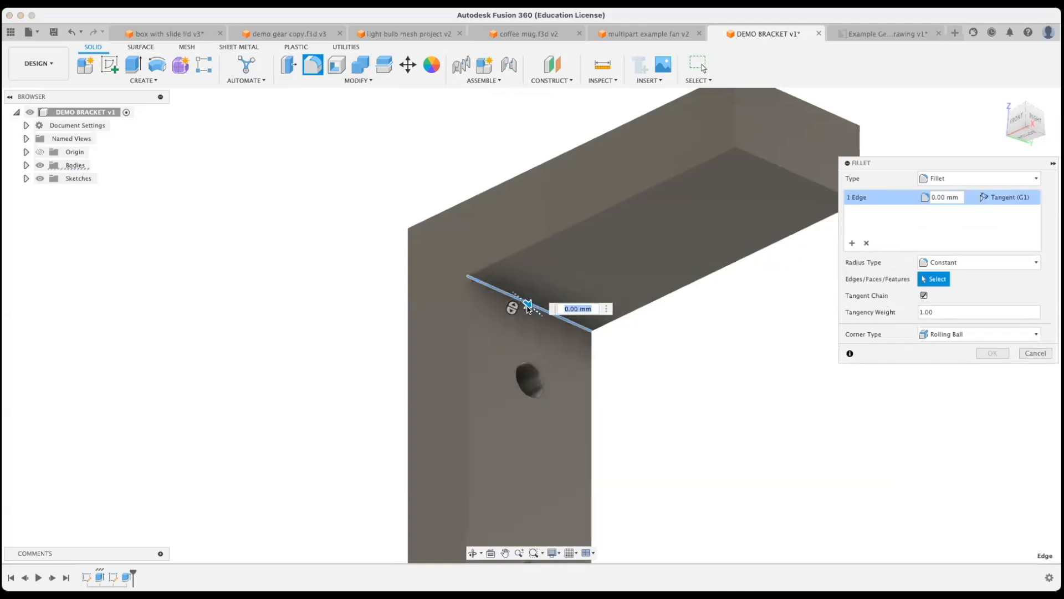
{"action": "left_click_drag", "start_coordinate": [530, 305], "coordinate": [536, 311]}
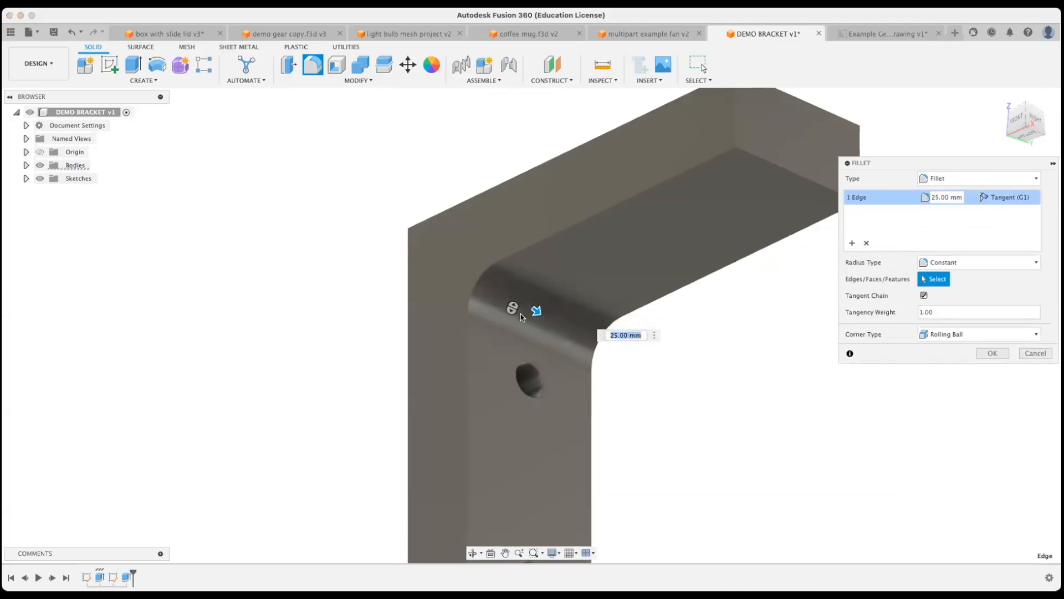
{"action": "mouse_move", "coordinate": [312, 337]}
{"action": "middle_mouse_down", "text": "shift"}
{"action": "mouse_move", "coordinate": [331, 354]}
{"action": "mouse_move", "coordinate": [311, 359]}
{"action": "mouse_move", "coordinate": [333, 353]}
{"action": "mouse_move", "coordinate": [325, 335]}
{"action": "mouse_move", "coordinate": [344, 324]}
{"action": "middle_mouse_up", "text": "shift"}
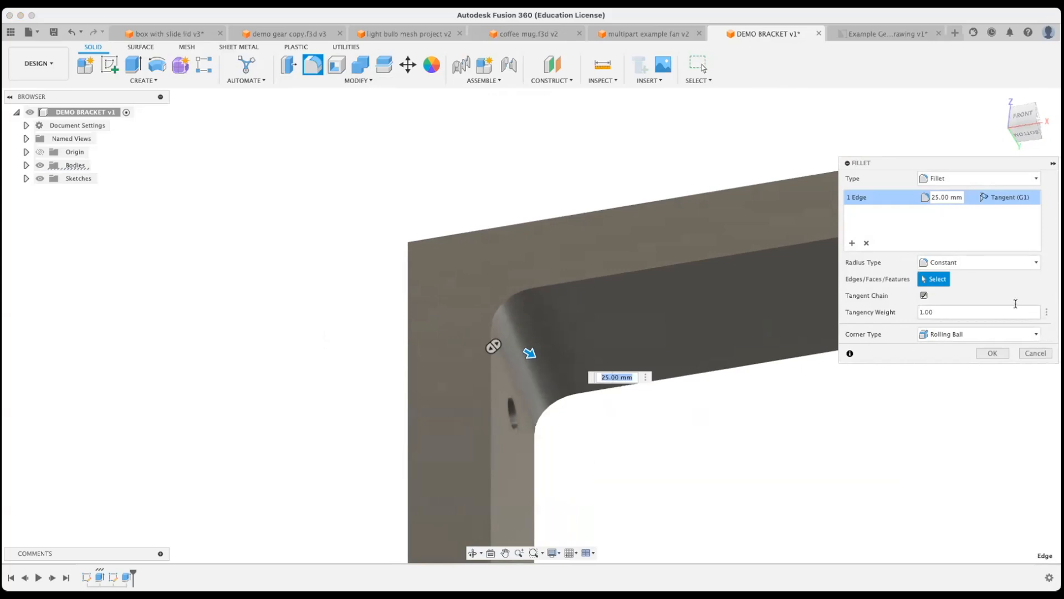
{"action": "left_click", "coordinate": [992, 354]}
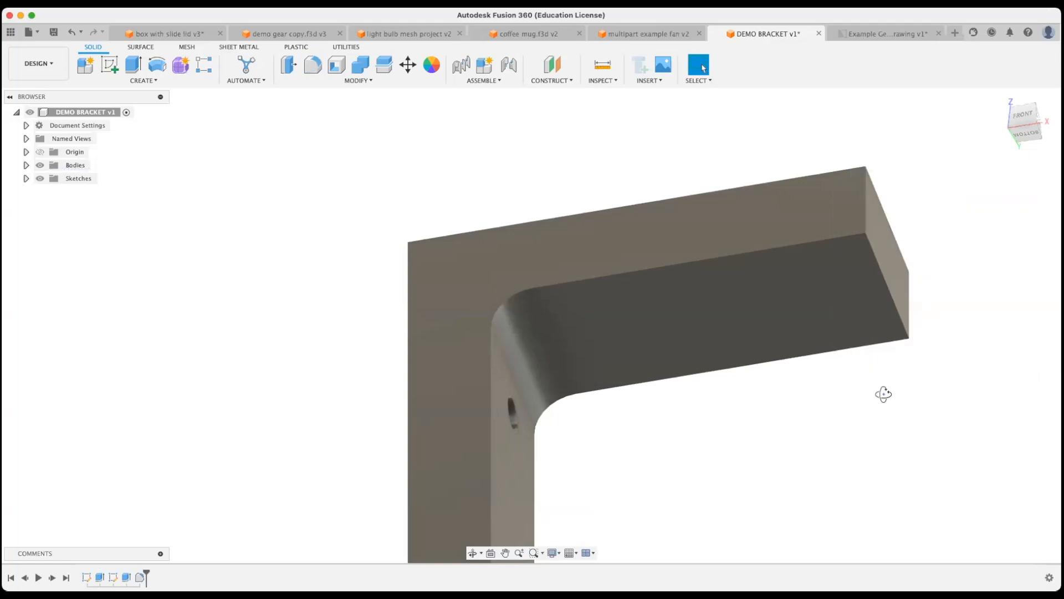
{"action": "middle_click_drag", "start_coordinate": [884, 394], "coordinate": [700, 293], "text": "shift"}
{"action": "scroll", "coordinate": [757, 299], "scroll_direction": "down", "scroll_amount": 4}
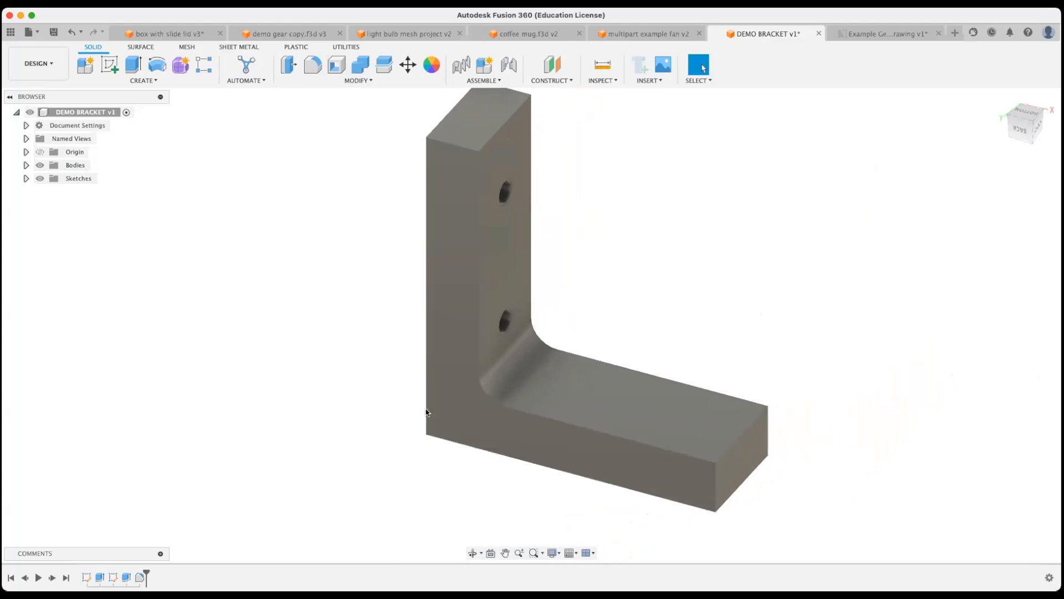
- Fillet the two short end edges of the horizontal leg and the two long outer edges of the upright leg with a 2.5 mm radius
{"action": "left_click", "coordinate": [312, 65]}
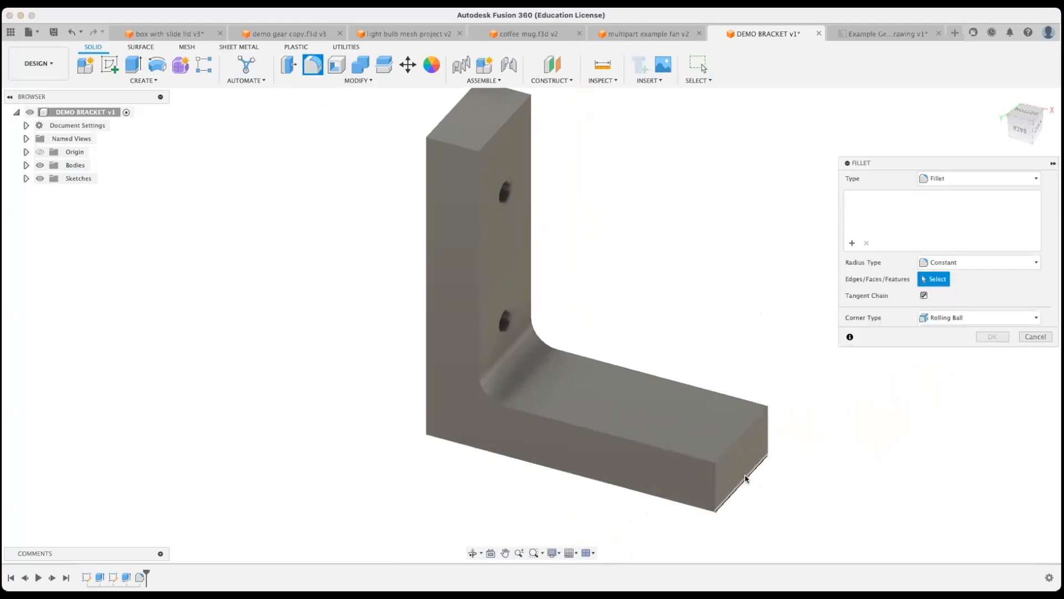
{"action": "left_click", "coordinate": [717, 483]}
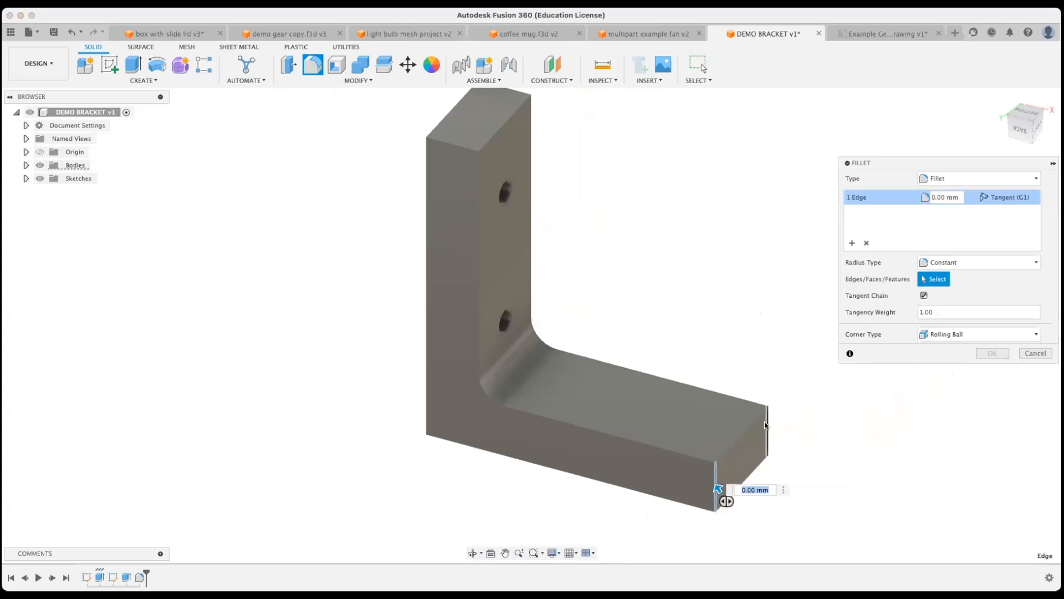
{"action": "left_click", "coordinate": [768, 424]}
{"action": "middle_click_drag", "start_coordinate": [412, 455], "coordinate": [594, 297], "text": "shift"}
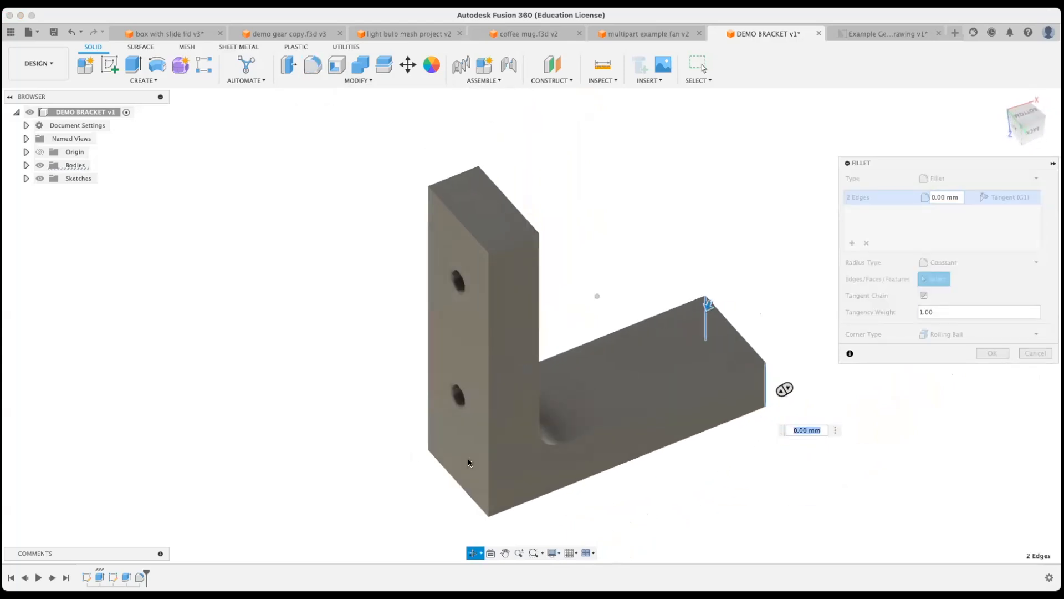
{"action": "left_click", "coordinate": [428, 442]}
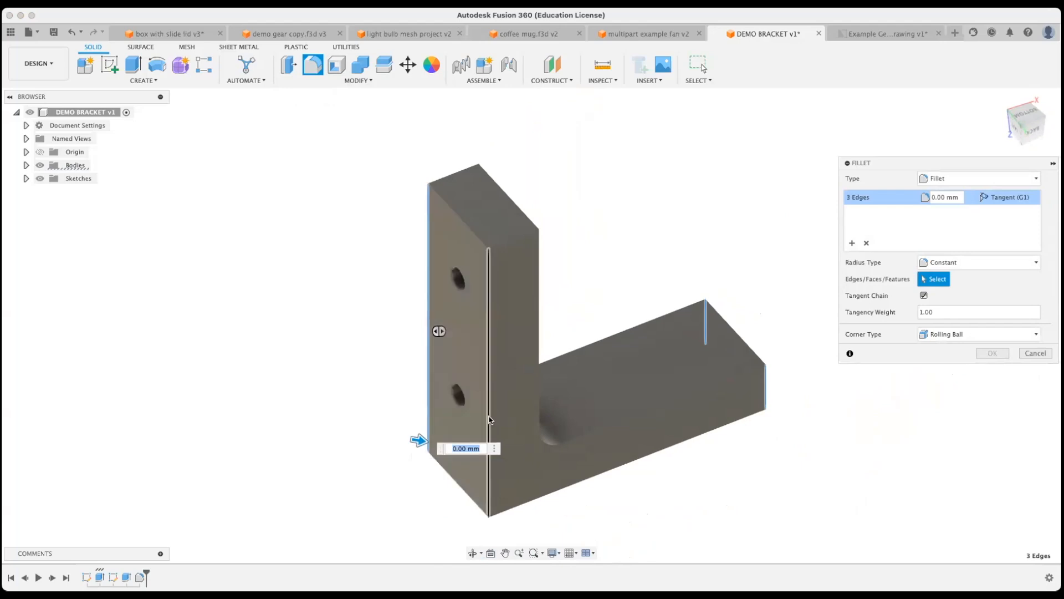
{"action": "left_click", "coordinate": [488, 429]}
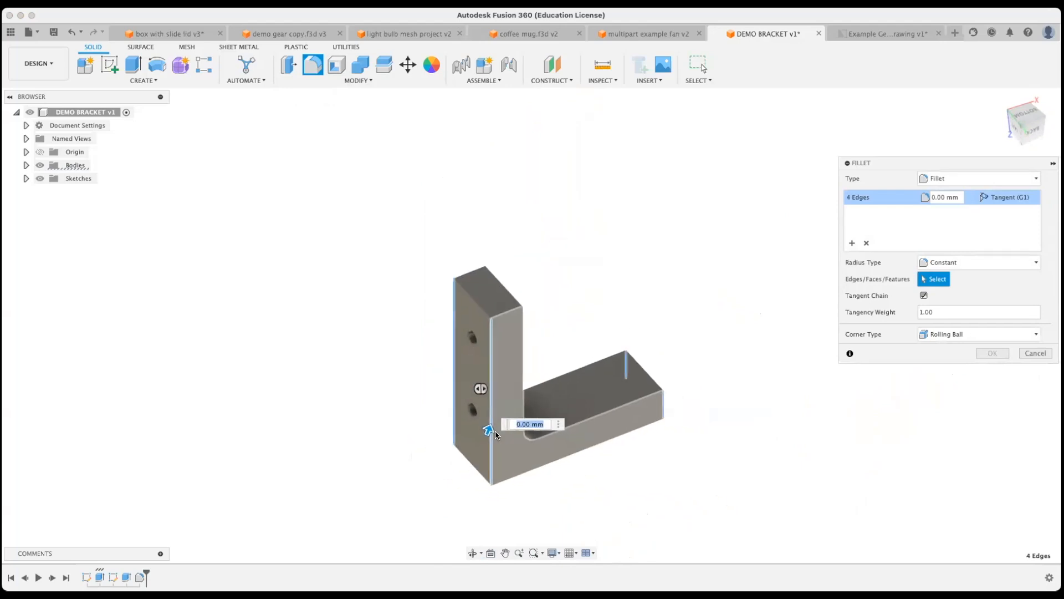
{"action": "scroll", "coordinate": [485, 426], "scroll_direction": "up", "scroll_amount": 5}
{"action": "type", "text": "5"}
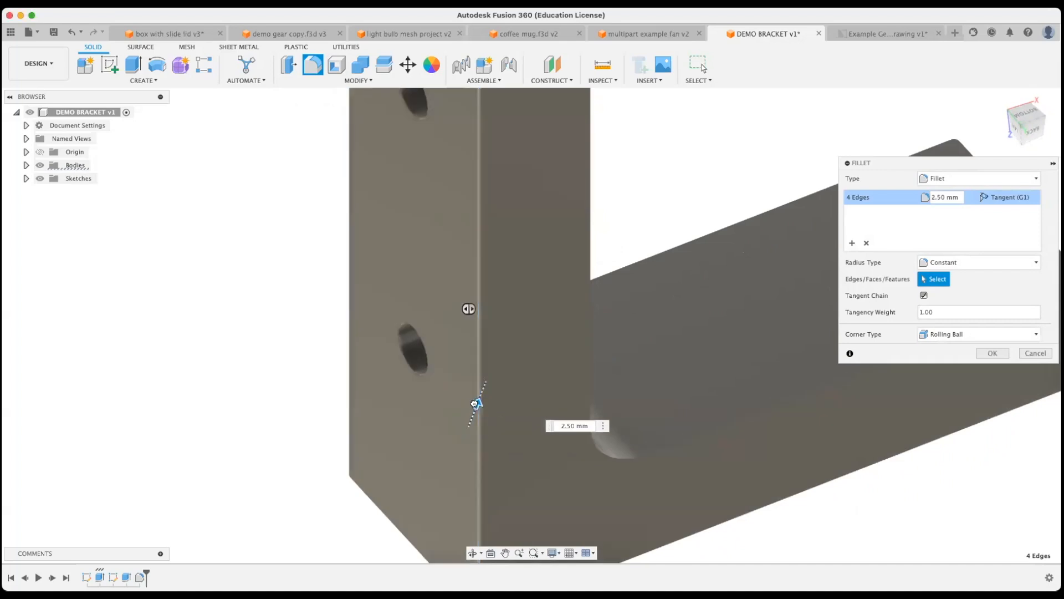
{"action": "left_click", "coordinate": [992, 352]}
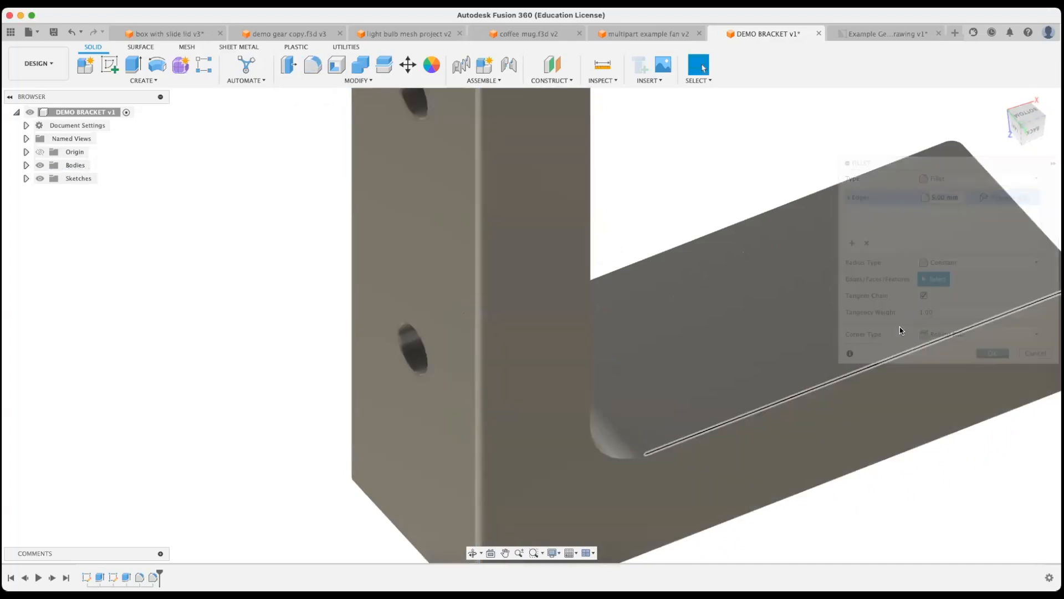
- Examine the bracket's rounded edges and the holes in the upright leg from several angles
{"action": "scroll", "coordinate": [913, 330], "scroll_direction": "down", "scroll_amount": 5}
{"action": "middle_click_drag", "start_coordinate": [915, 294], "coordinate": [838, 320]}
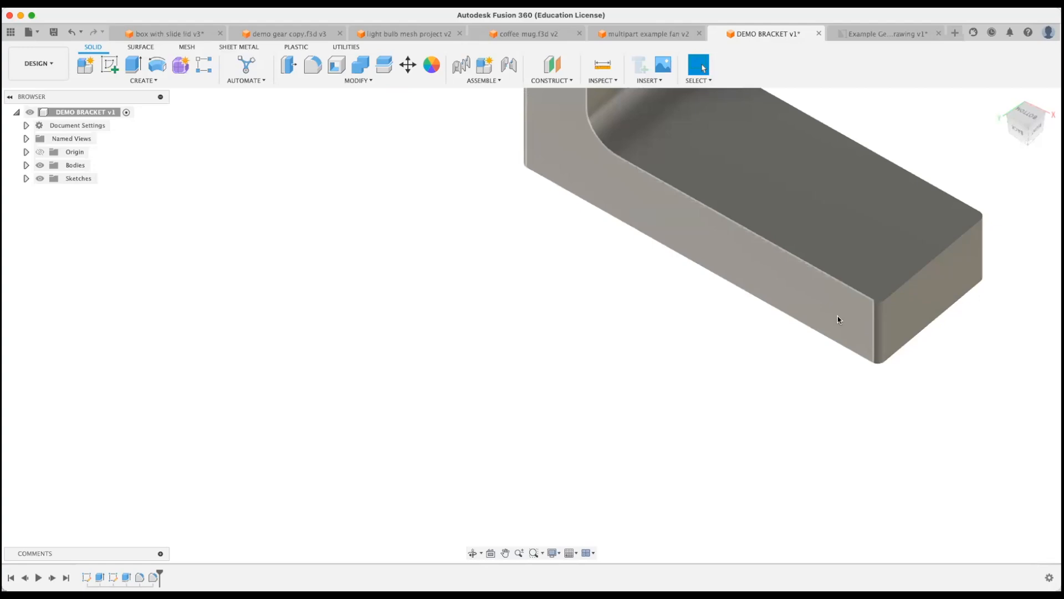
{"action": "scroll", "coordinate": [837, 318], "scroll_direction": "down", "scroll_amount": 5}
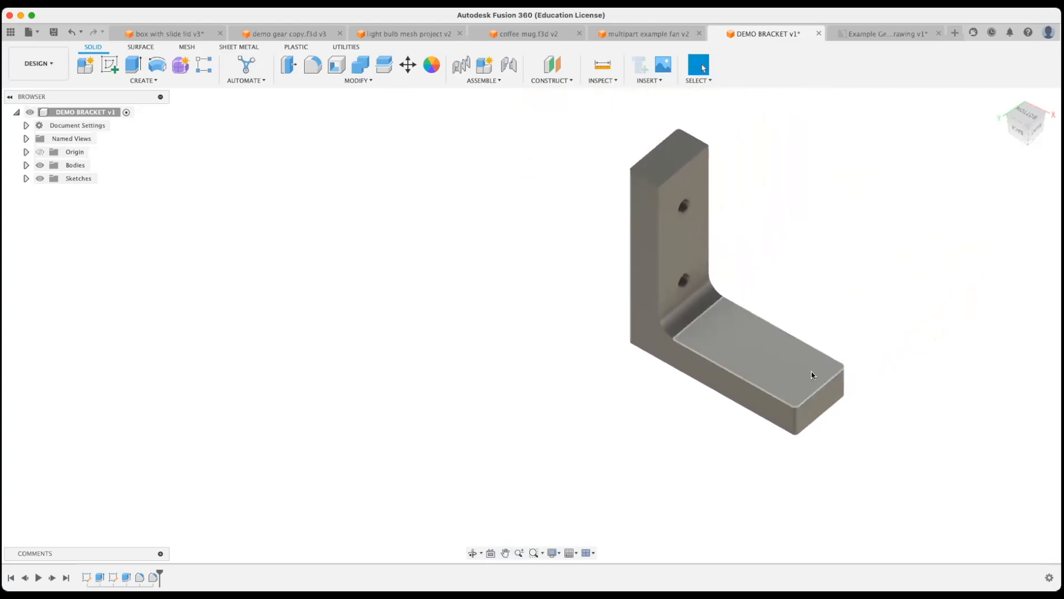
{"action": "middle_click_drag", "start_coordinate": [811, 374], "coordinate": [622, 235], "text": "shift"}
{"action": "scroll", "coordinate": [641, 303], "scroll_direction": "down", "scroll_amount": 3}
{"action": "scroll", "coordinate": [641, 303], "scroll_direction": "up", "scroll_amount": 4}
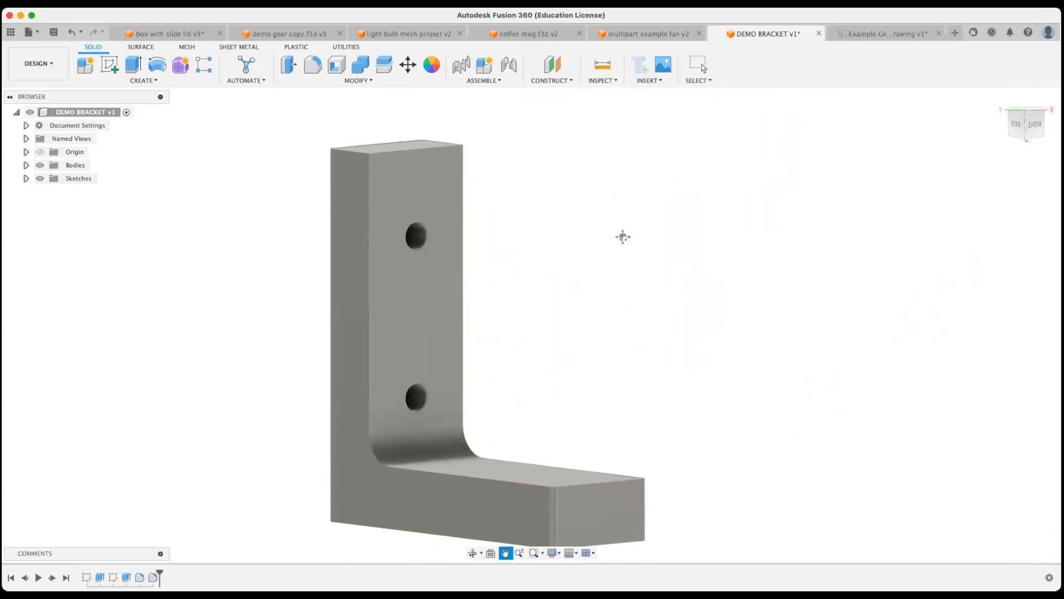
{"action": "scroll", "coordinate": [554, 393], "scroll_direction": "up", "scroll_amount": 1}
{"action": "middle_click_drag", "start_coordinate": [402, 383], "coordinate": [438, 401]}
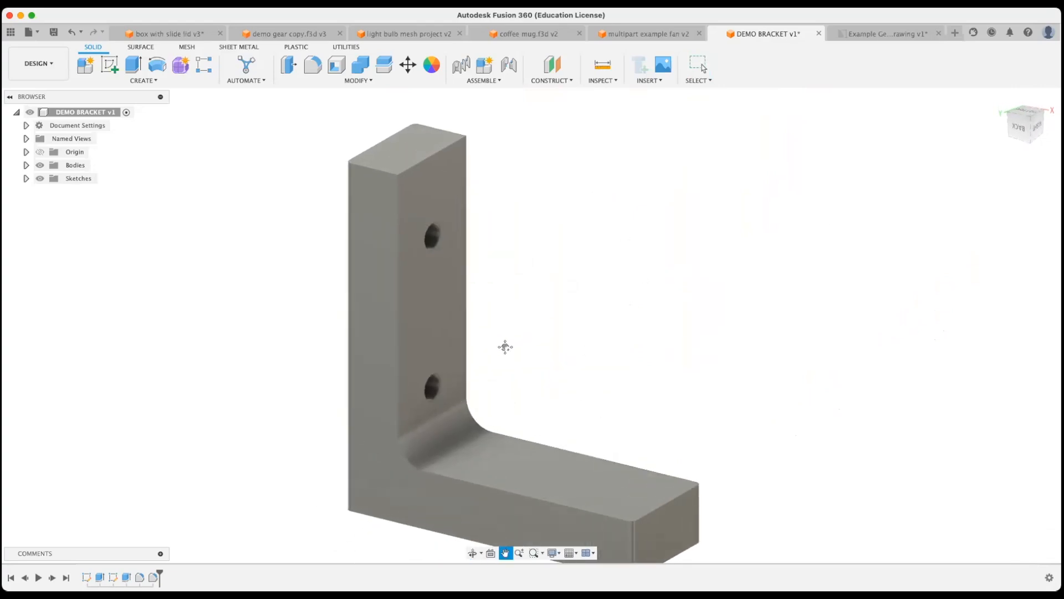
- Start an equal-distance chamfer on the inner-face edge of the upright leg's upper hole, with a 10 mm distance
{"action": "left_click", "coordinate": [391, 82]}
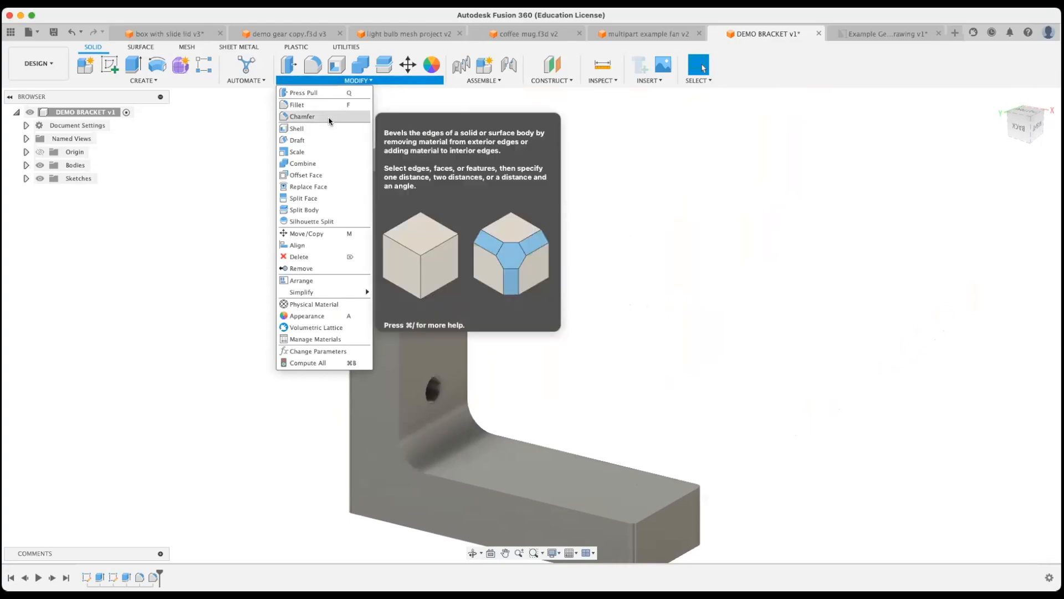
{"action": "left_click", "coordinate": [310, 117]}
{"action": "scroll", "coordinate": [388, 166], "scroll_direction": "down", "scroll_amount": 3}
{"action": "scroll", "coordinate": [428, 211], "scroll_direction": "up", "scroll_amount": 8}
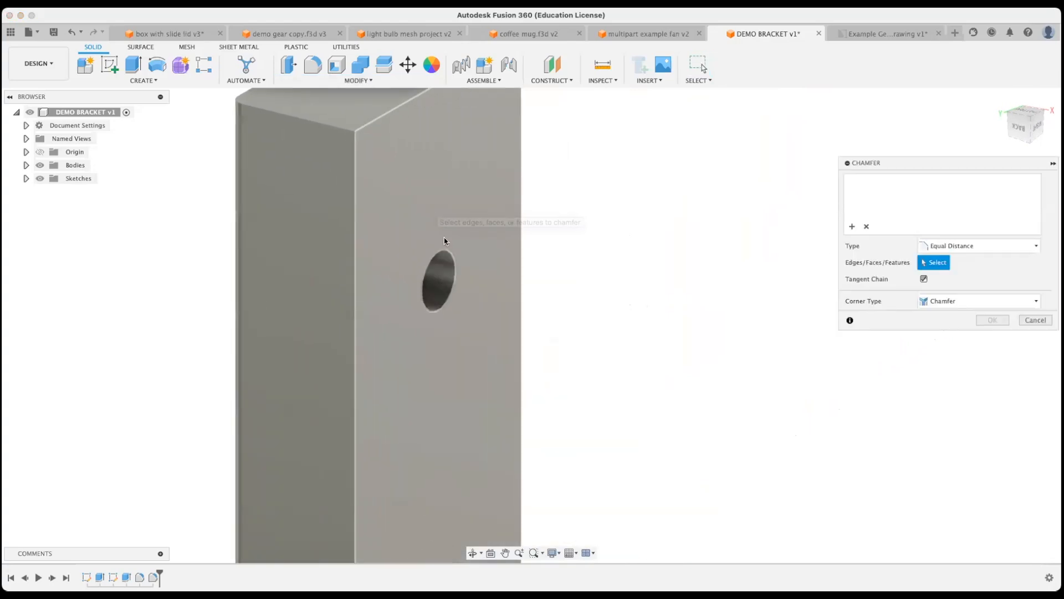
{"action": "middle_click_drag", "start_coordinate": [583, 289], "coordinate": [652, 224], "text": "shift"}
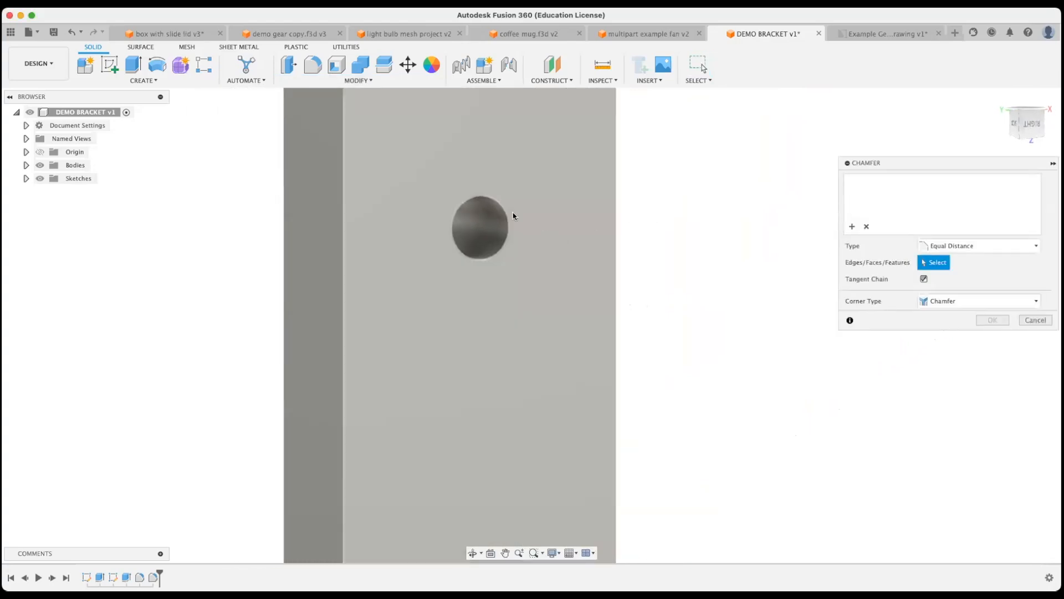
{"action": "left_click", "coordinate": [487, 203]}
{"action": "type", "text": "10"}
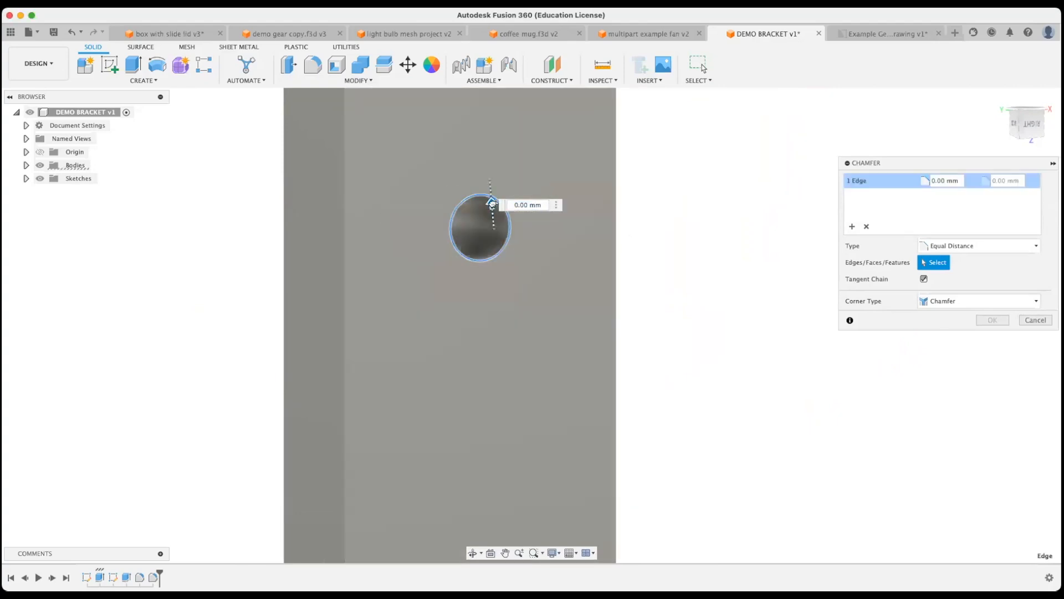
{"action": "key", "text": "Return"}
- Add the lower hole's inner-face edge to the chamfer as a second selection at 10 mm and finish the chamfer
{"action": "middle_click_drag", "start_coordinate": [627, 331], "coordinate": [653, 208], "text": "shift"}
{"action": "left_click", "coordinate": [852, 228]}
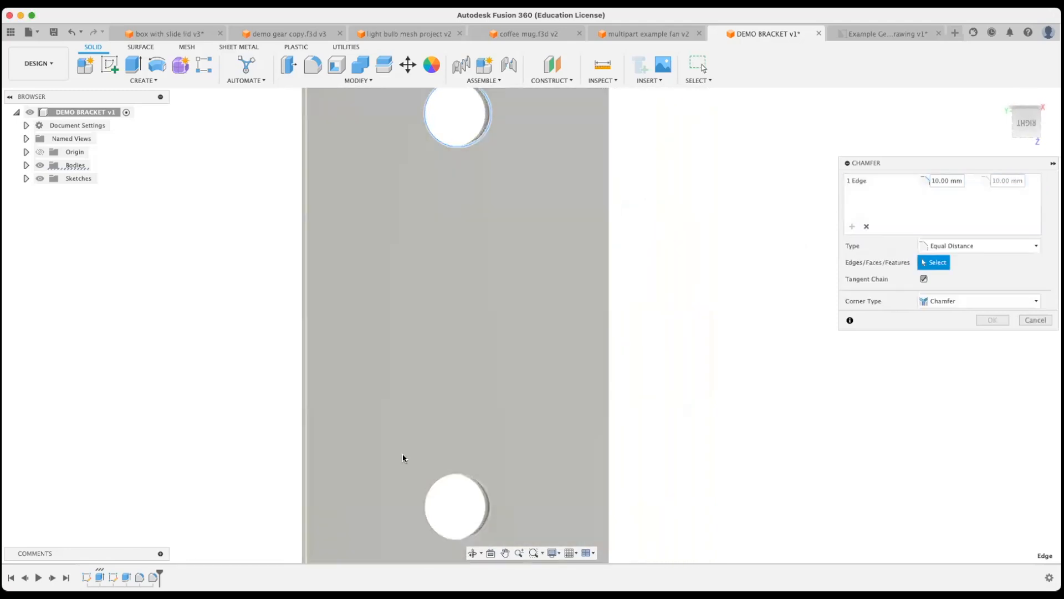
{"action": "left_click", "coordinate": [454, 474]}
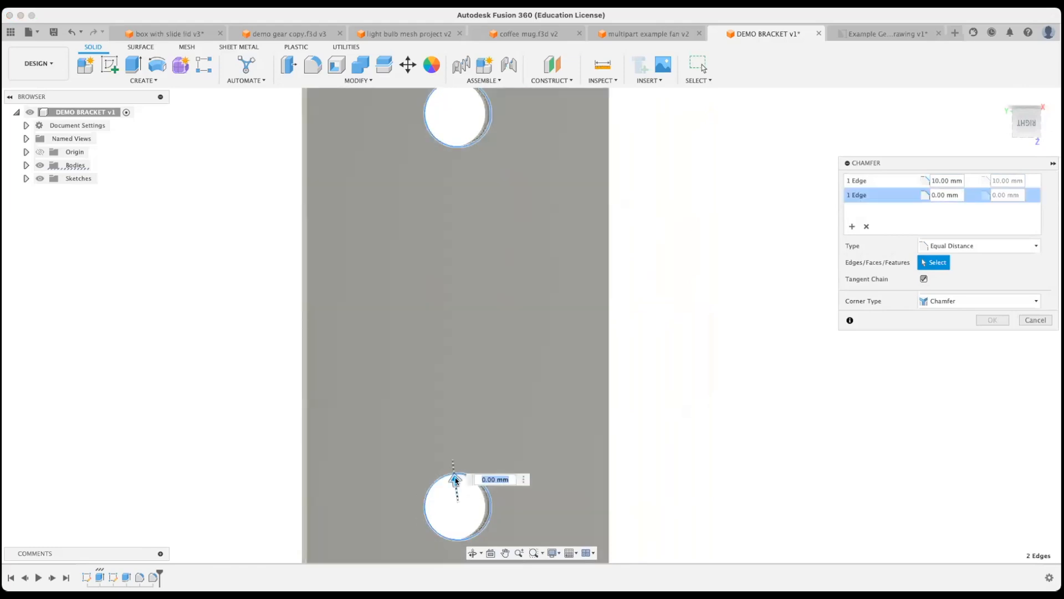
{"action": "left_click_drag", "start_coordinate": [451, 463], "coordinate": [453, 464]}
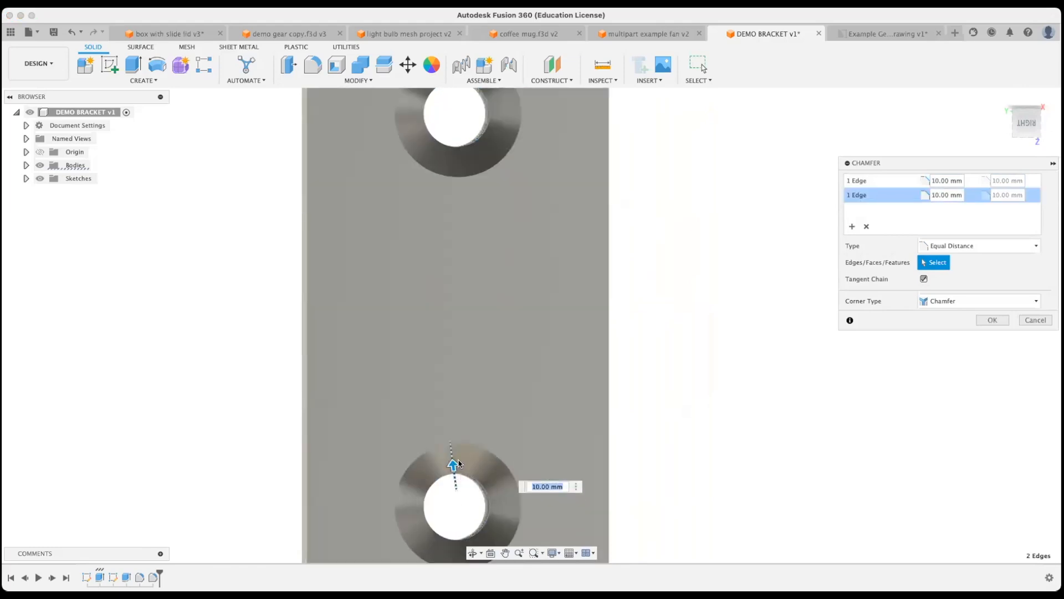
{"action": "left_click", "coordinate": [989, 319]}
{"action": "scroll", "coordinate": [755, 301], "scroll_direction": "up", "scroll_amount": 3}
{"action": "scroll", "coordinate": [754, 302], "scroll_direction": "down", "scroll_amount": 7}
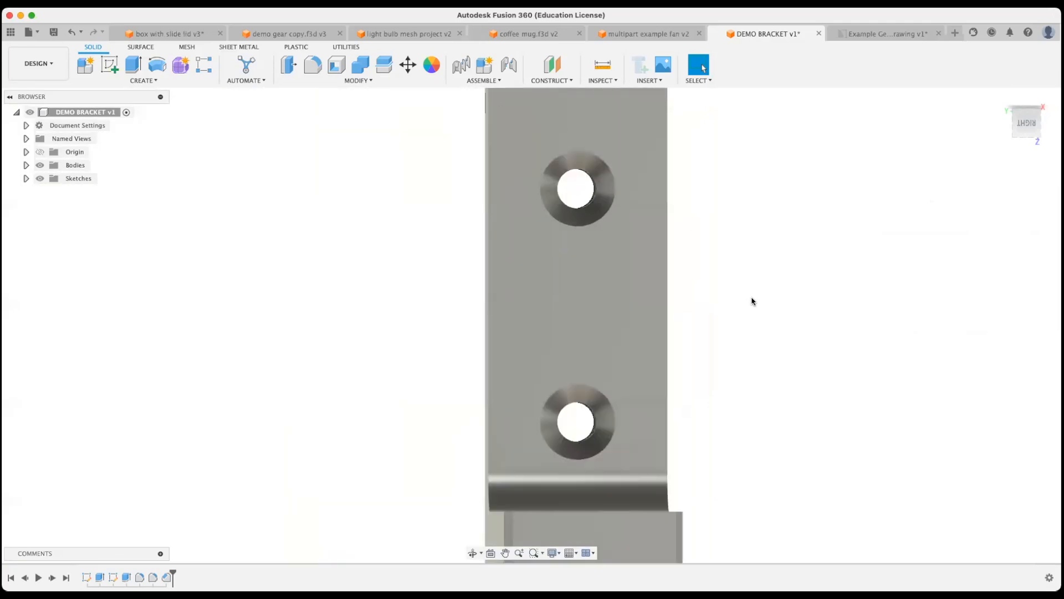
{"action": "middle_click_drag", "start_coordinate": [752, 302], "coordinate": [682, 288]}
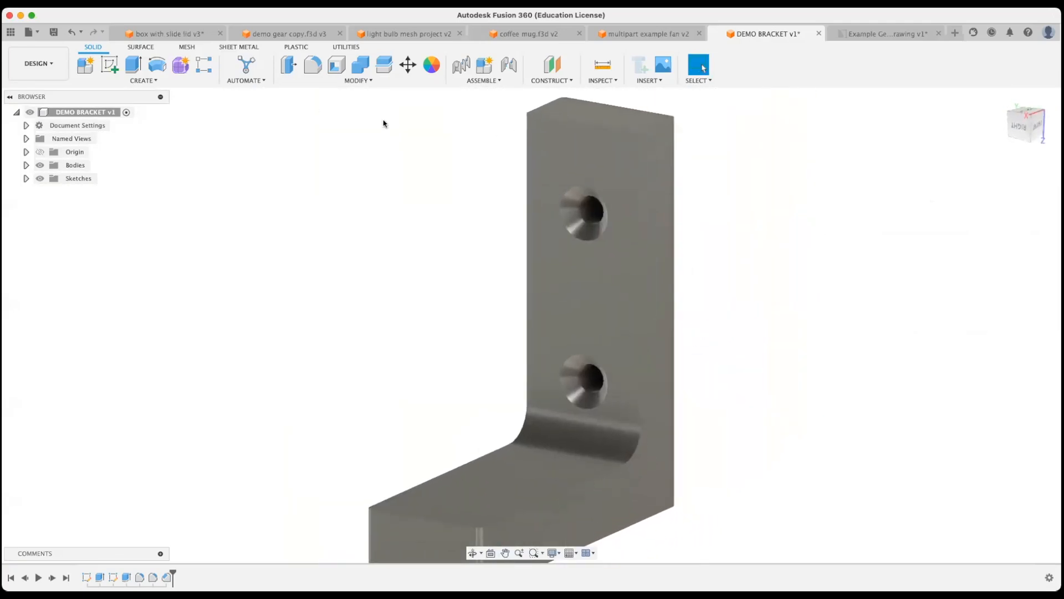
- Chamfer the top inner edge of the upright leg with an equal distance of 20 mm
{"action": "left_click", "coordinate": [358, 81]}
{"action": "left_click", "coordinate": [331, 117]}
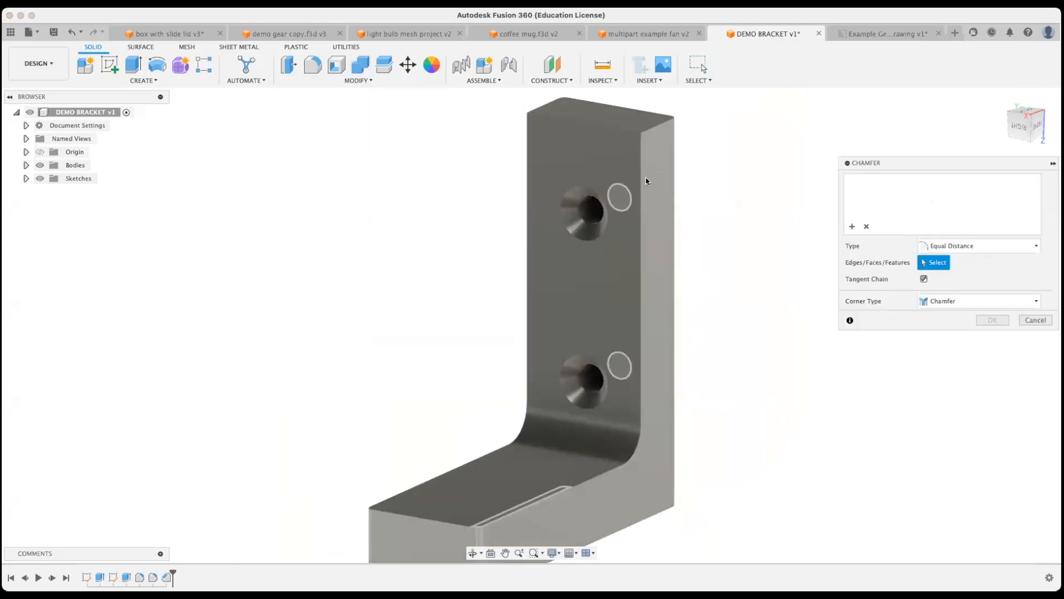
{"action": "left_click", "coordinate": [594, 125]}
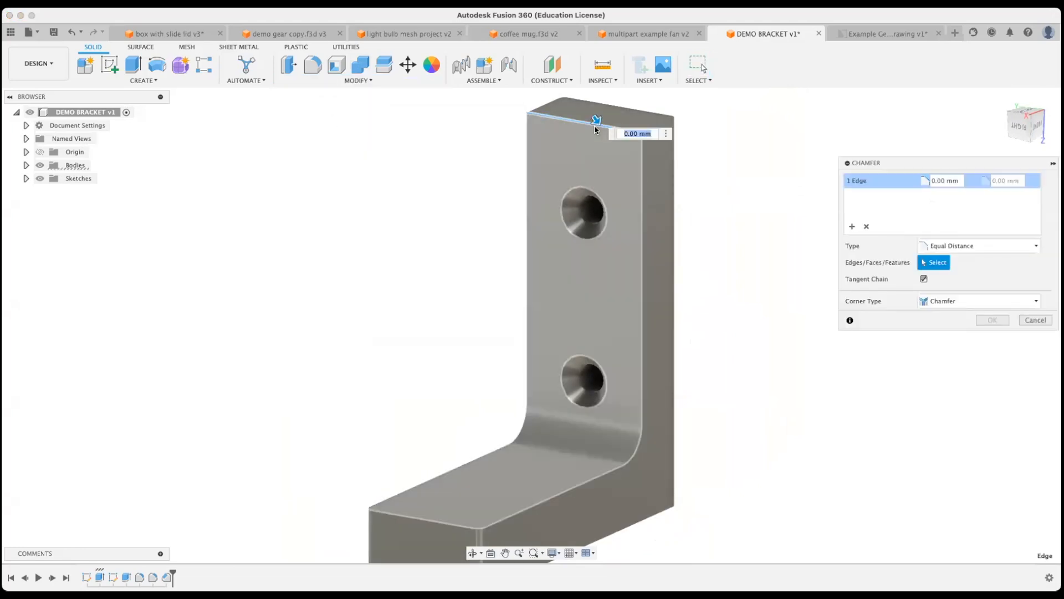
{"action": "left_click_drag", "start_coordinate": [595, 129], "coordinate": [601, 130]}
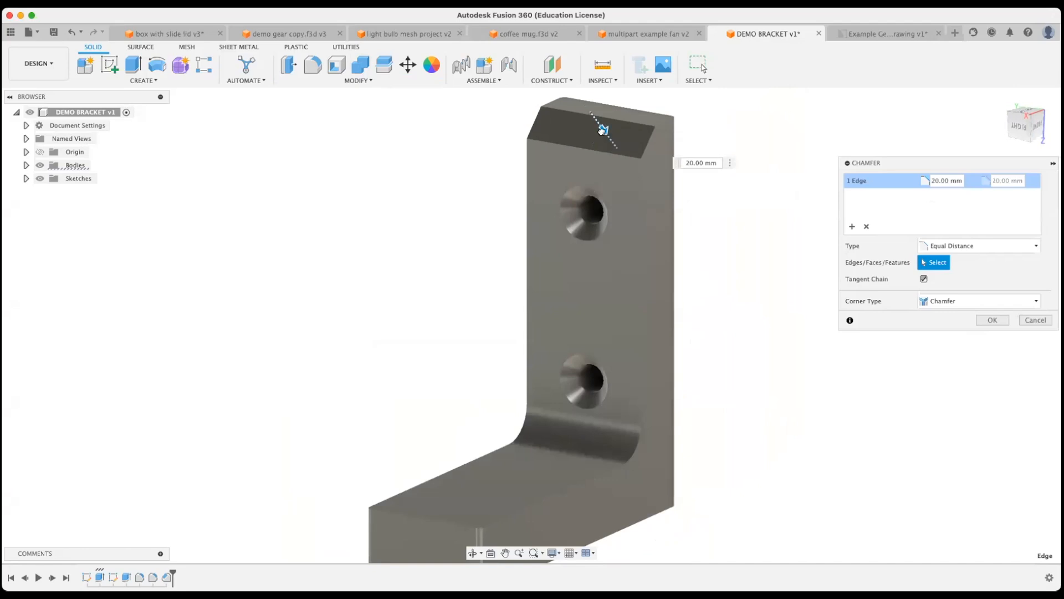
{"action": "left_click", "coordinate": [984, 320]}
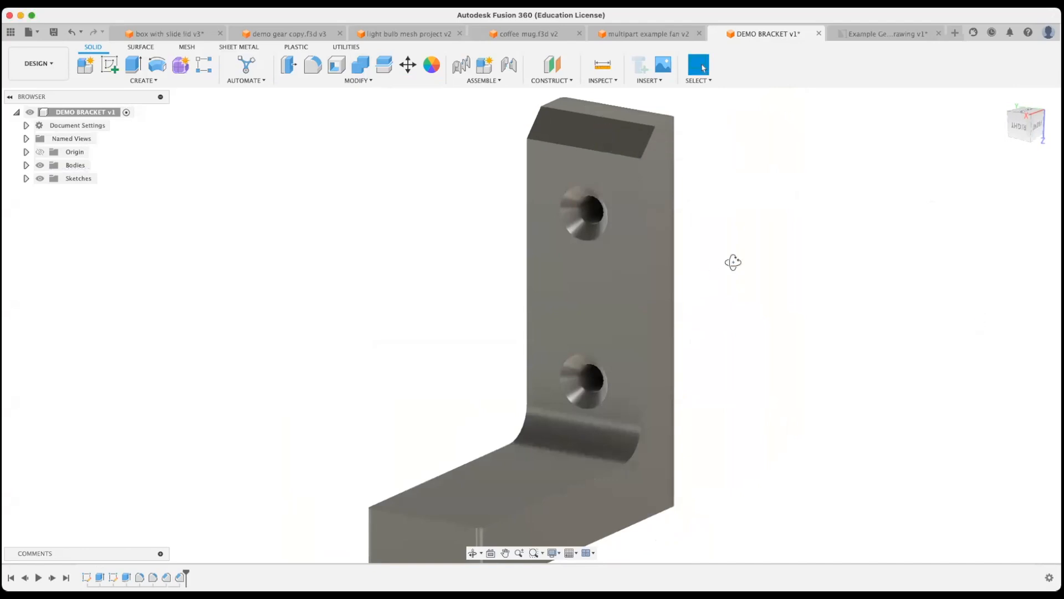
{"action": "middle_click_drag", "start_coordinate": [733, 261], "coordinate": [810, 325], "text": "shift"}
{"action": "scroll", "coordinate": [748, 262], "scroll_direction": "up", "scroll_amount": 4}
{"action": "scroll", "coordinate": [748, 263], "scroll_direction": "down", "scroll_amount": 7}
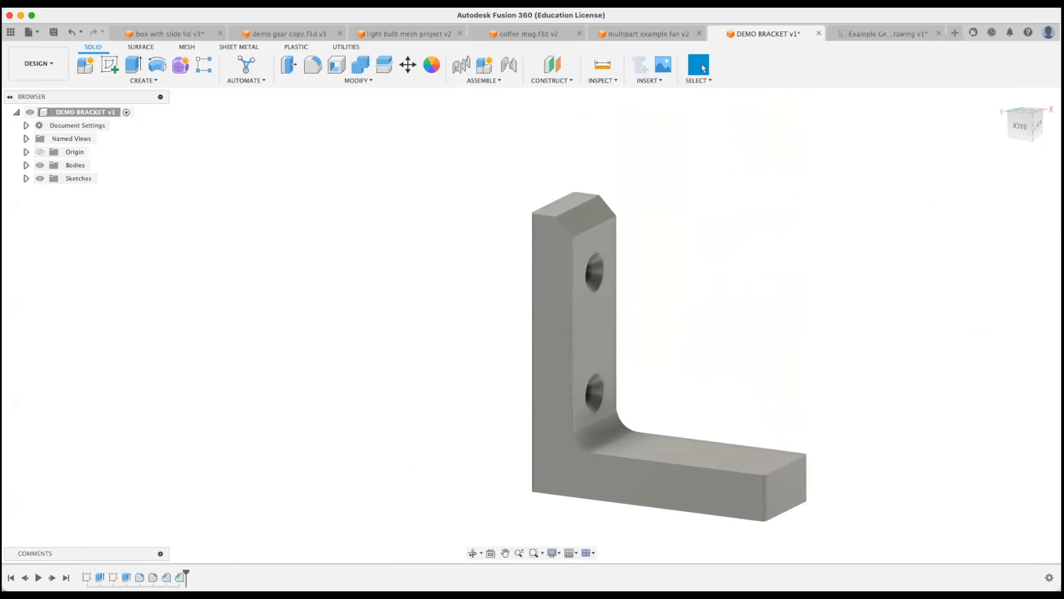
- Switch to the multipart example fan document and highlight its single body to check which parts it includes
{"action": "key", "text": "super+Tab"}
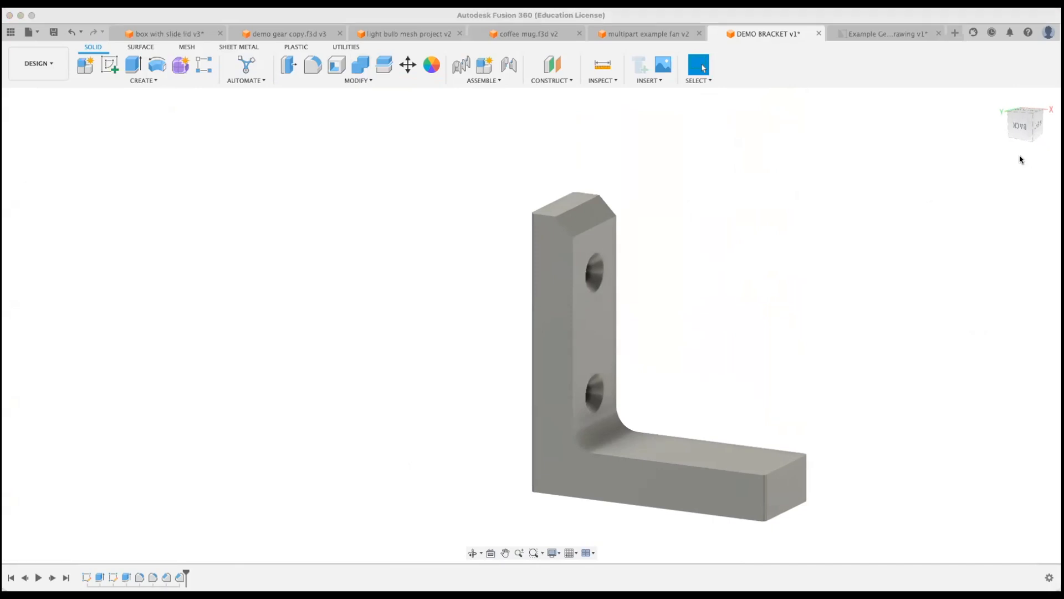
{"action": "middle_click_drag", "start_coordinate": [739, 226], "coordinate": [678, 205]}
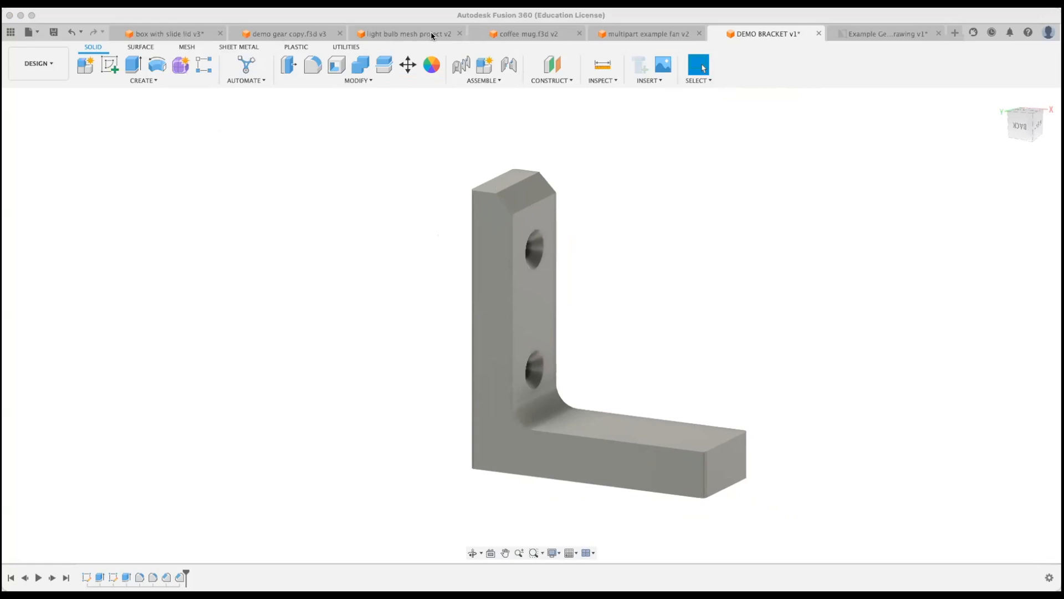
{"action": "left_click", "coordinate": [637, 36]}
{"action": "middle_click_drag", "start_coordinate": [544, 359], "coordinate": [503, 291], "text": "shift"}
{"action": "key", "text": "Escape"}
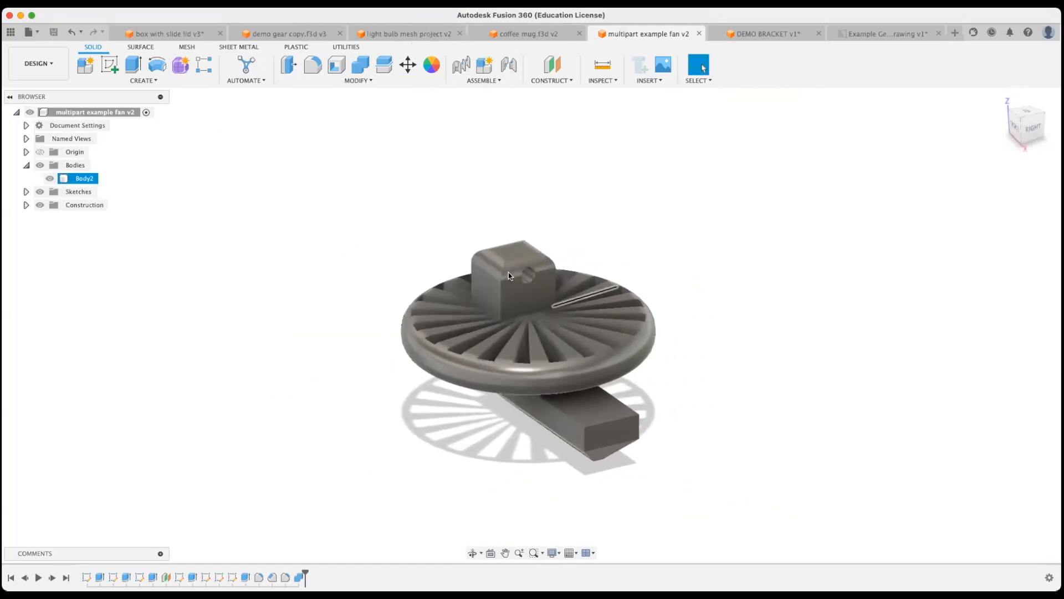
{"action": "left_click", "coordinate": [80, 178]}
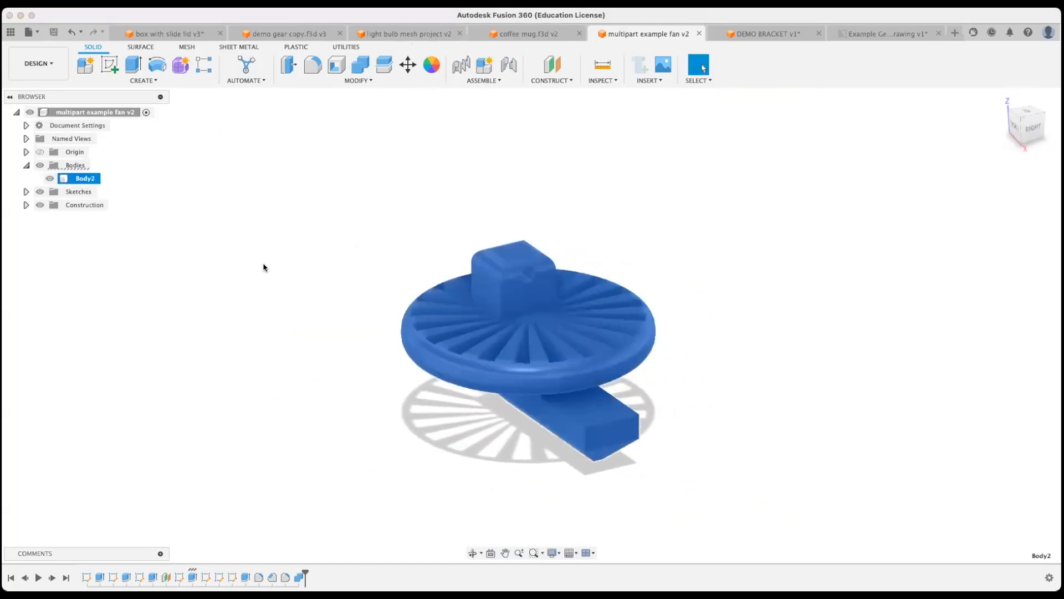
{"action": "middle_click_drag", "start_coordinate": [343, 378], "coordinate": [406, 360], "text": "shift"}
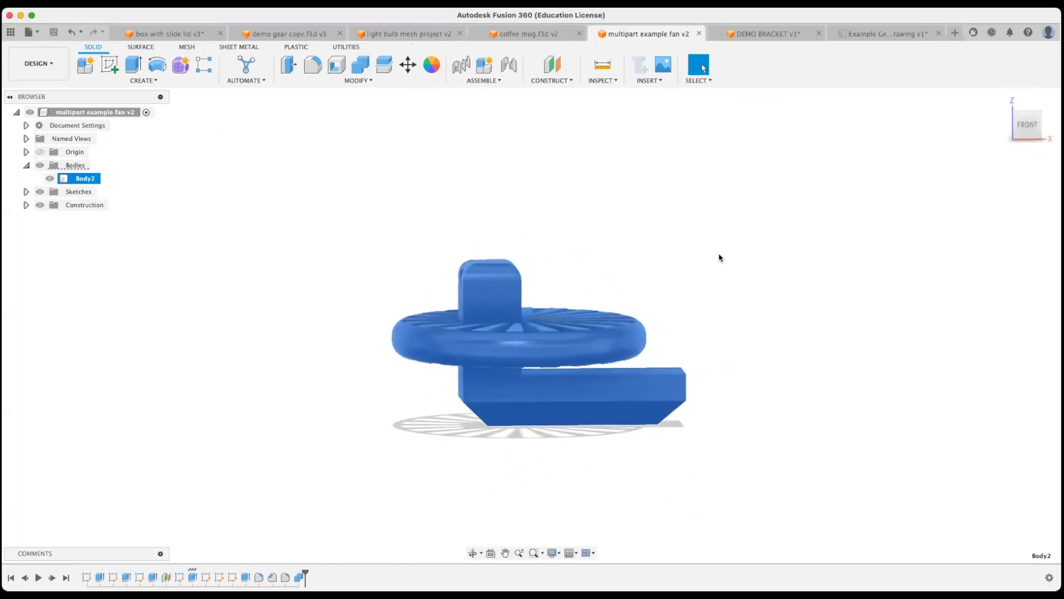
{"action": "left_click", "coordinate": [705, 279]}
- Examine the fan wheel, its block and the base arm up close from several angles
{"action": "scroll", "coordinate": [704, 274], "scroll_direction": "up", "scroll_amount": 3}
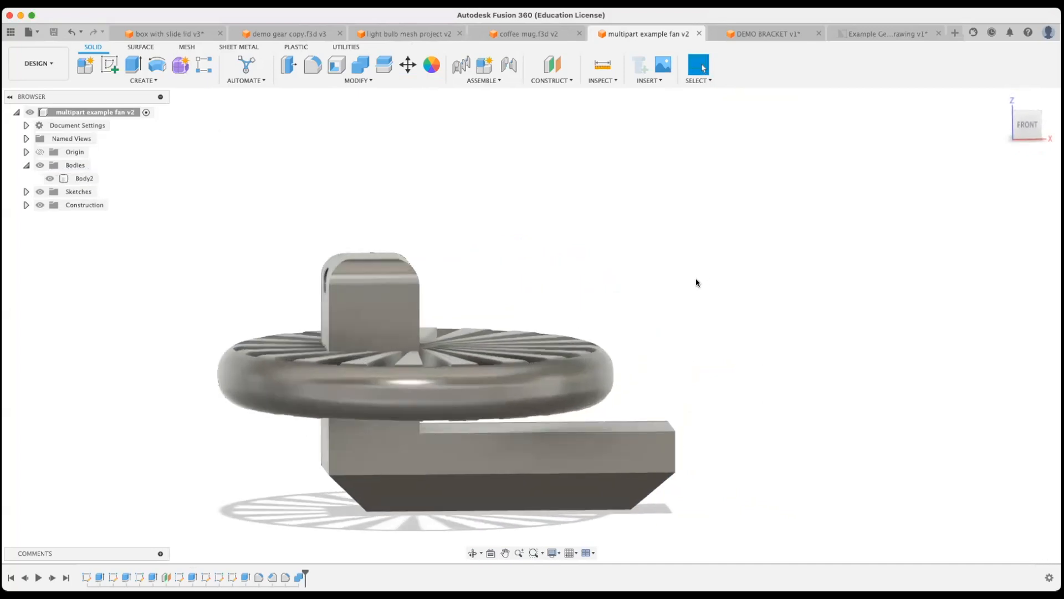
{"action": "middle_click_drag", "start_coordinate": [697, 283], "coordinate": [670, 304], "text": "shift"}
{"action": "scroll", "coordinate": [546, 397], "scroll_direction": "down", "scroll_amount": 1}
{"action": "scroll", "coordinate": [516, 397], "scroll_direction": "up", "scroll_amount": 4}
{"action": "middle_click_drag", "start_coordinate": [521, 375], "coordinate": [575, 393]}
{"action": "scroll", "coordinate": [798, 380], "scroll_direction": "down", "scroll_amount": 5}
{"action": "scroll", "coordinate": [620, 380], "scroll_direction": "up", "scroll_amount": 5}
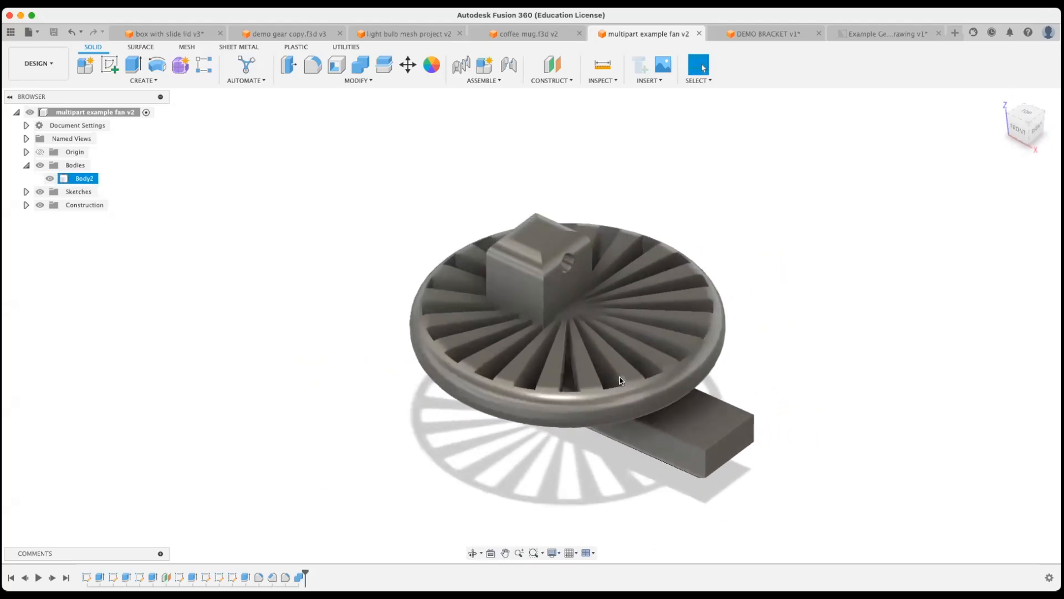
{"action": "middle_click_drag", "start_coordinate": [693, 368], "coordinate": [553, 404]}
{"action": "scroll", "coordinate": [621, 389], "scroll_direction": "down", "scroll_amount": 3}
{"action": "middle_click_drag", "start_coordinate": [630, 386], "coordinate": [593, 371]}
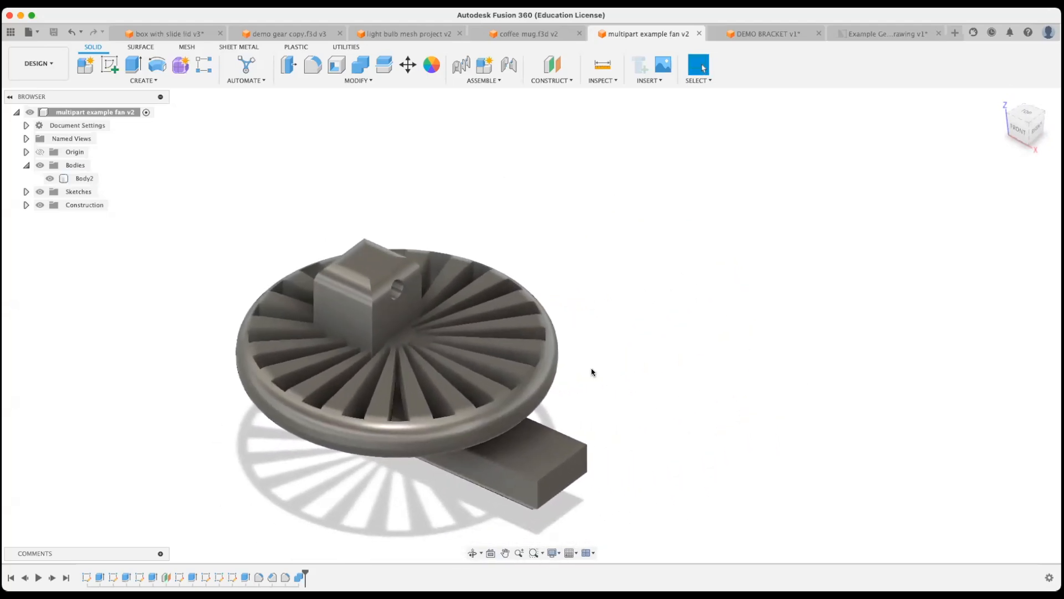
- Delete the last Combine feature from the fan's history and hide the separated fan wheel body
{"action": "left_click", "coordinate": [299, 577]}
{"action": "right_click", "coordinate": [300, 577]}
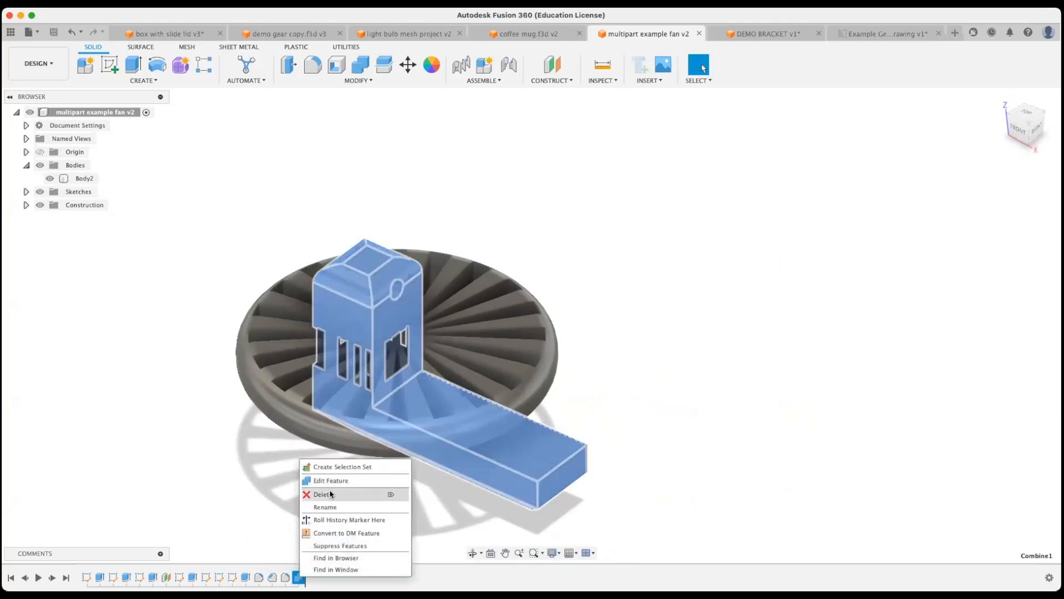
{"action": "left_click", "coordinate": [320, 494]}
{"action": "left_click", "coordinate": [50, 178]}
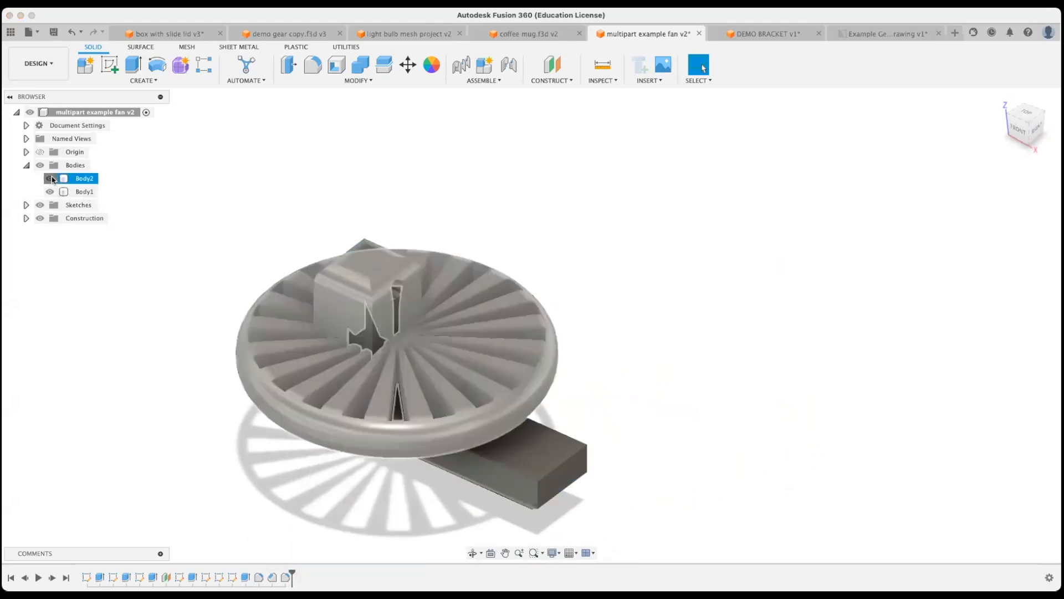
- Show the fan wheel on its own with the base body hidden, and make the base body visible again beside it
{"action": "middle_click_drag", "start_coordinate": [242, 275], "coordinate": [239, 219], "text": "shift"}
{"action": "left_click", "coordinate": [49, 178]}
{"action": "left_click", "coordinate": [50, 191]}
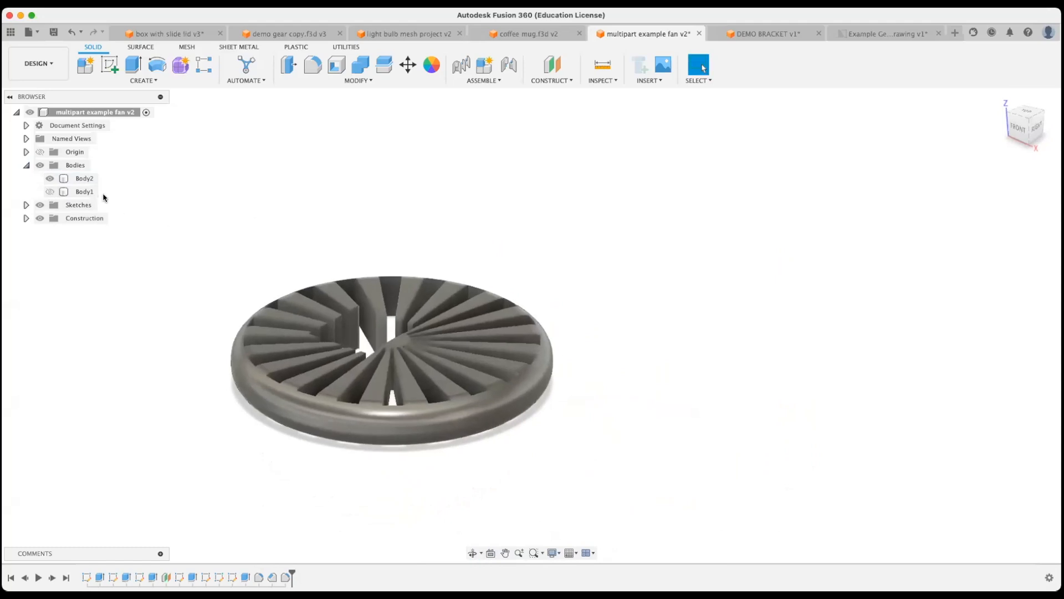
{"action": "left_click", "coordinate": [49, 191]}
{"action": "middle_click_drag", "start_coordinate": [389, 287], "coordinate": [483, 265]}
{"action": "scroll", "coordinate": [485, 263], "scroll_direction": "down", "scroll_amount": 3}
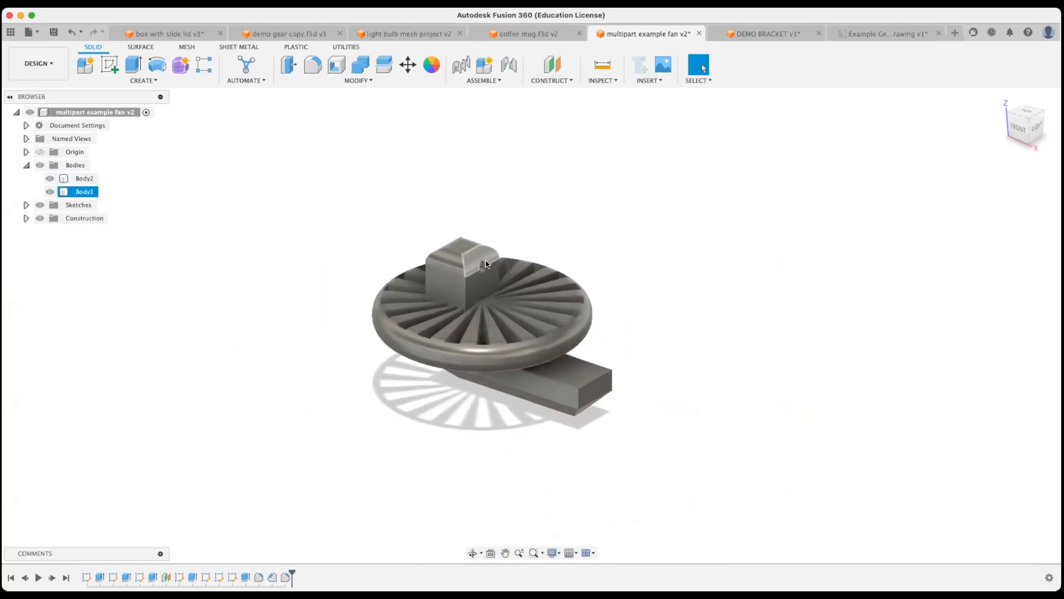
{"action": "middle_click_drag", "start_coordinate": [579, 272], "coordinate": [493, 281], "text": "shift"}
{"action": "middle_click_drag", "start_coordinate": [523, 231], "coordinate": [428, 261]}
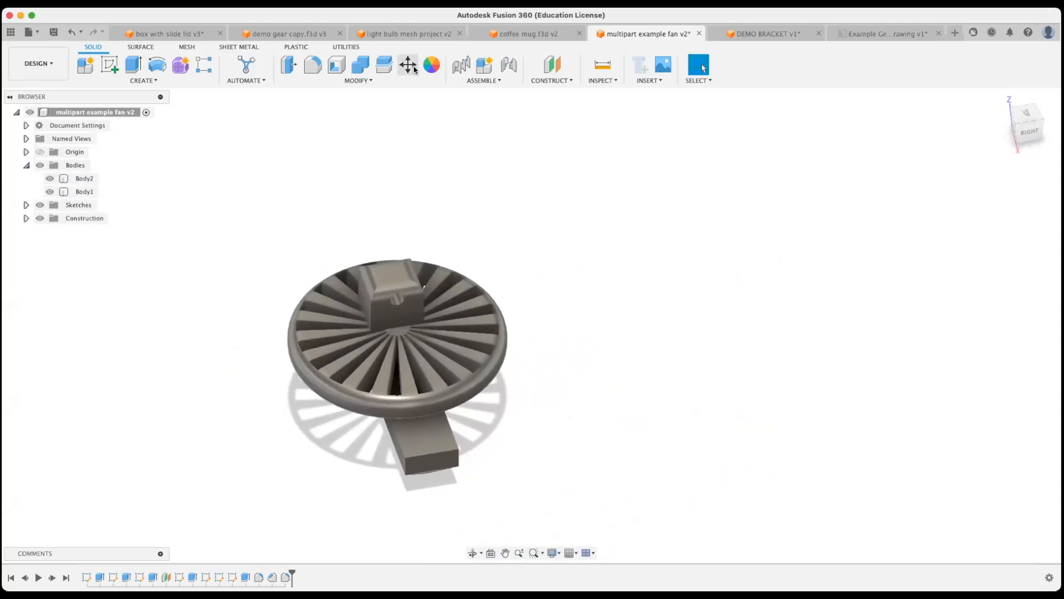
- Move the fan wheel body sideways clear of the base body and lower it by 30 mm
{"action": "left_click", "coordinate": [408, 65]}
{"action": "left_click", "coordinate": [421, 288]}
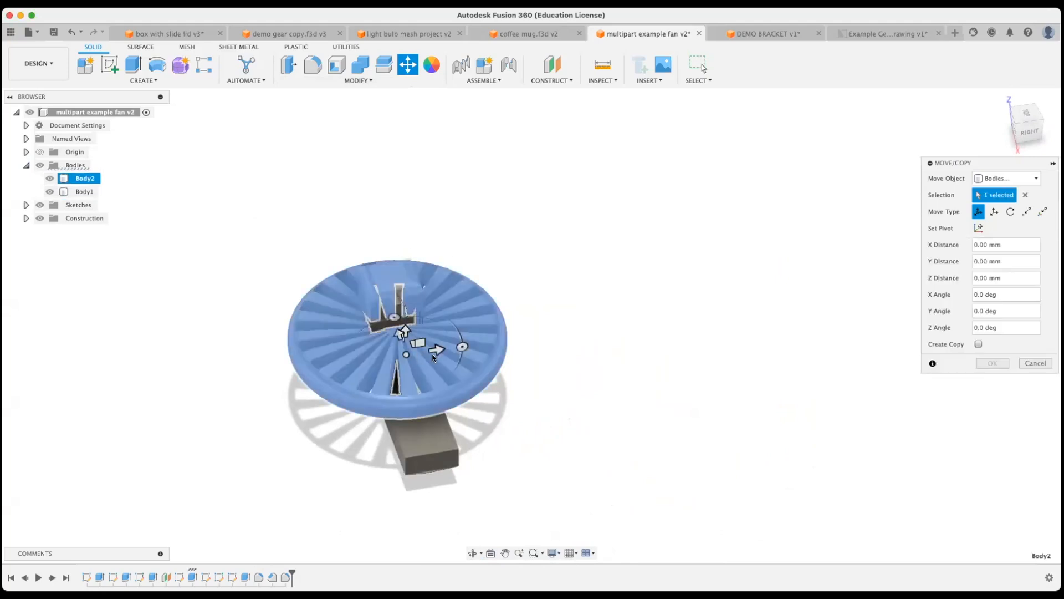
{"action": "left_click_drag", "start_coordinate": [438, 350], "coordinate": [598, 326]}
{"action": "middle_click_drag", "start_coordinate": [588, 321], "coordinate": [549, 306], "text": "shift"}
{"action": "left_click_drag", "start_coordinate": [527, 314], "coordinate": [528, 370]}
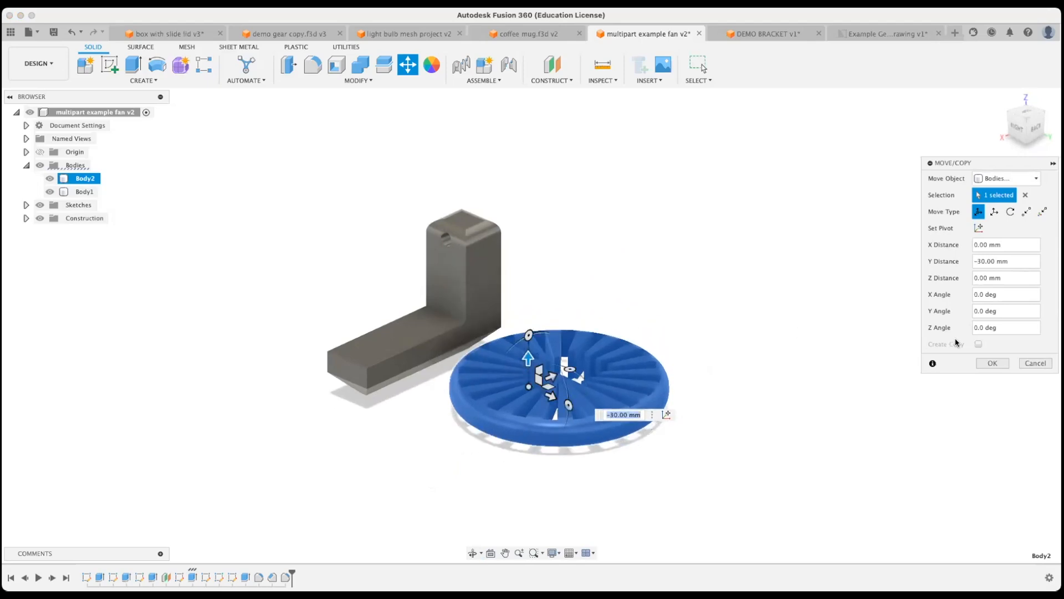
{"action": "left_click", "coordinate": [992, 362]}
{"action": "middle_click_drag", "start_coordinate": [832, 358], "coordinate": [602, 358], "text": "shift"}
{"action": "left_click", "coordinate": [667, 407]}
{"action": "scroll", "coordinate": [667, 407], "scroll_direction": "up", "scroll_amount": 3}
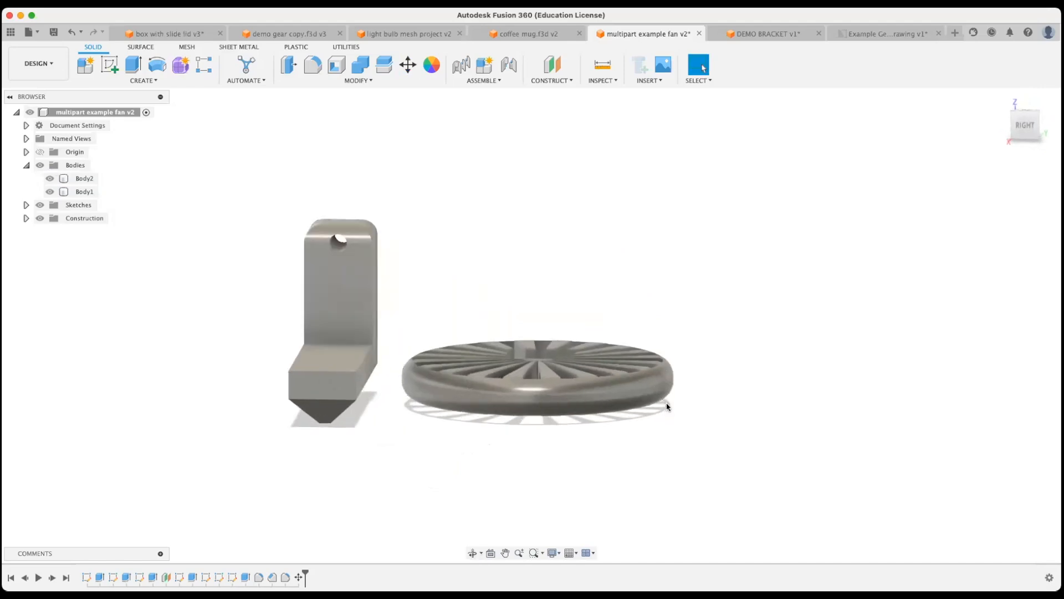
{"action": "scroll", "coordinate": [667, 407], "scroll_direction": "up", "scroll_amount": 3}
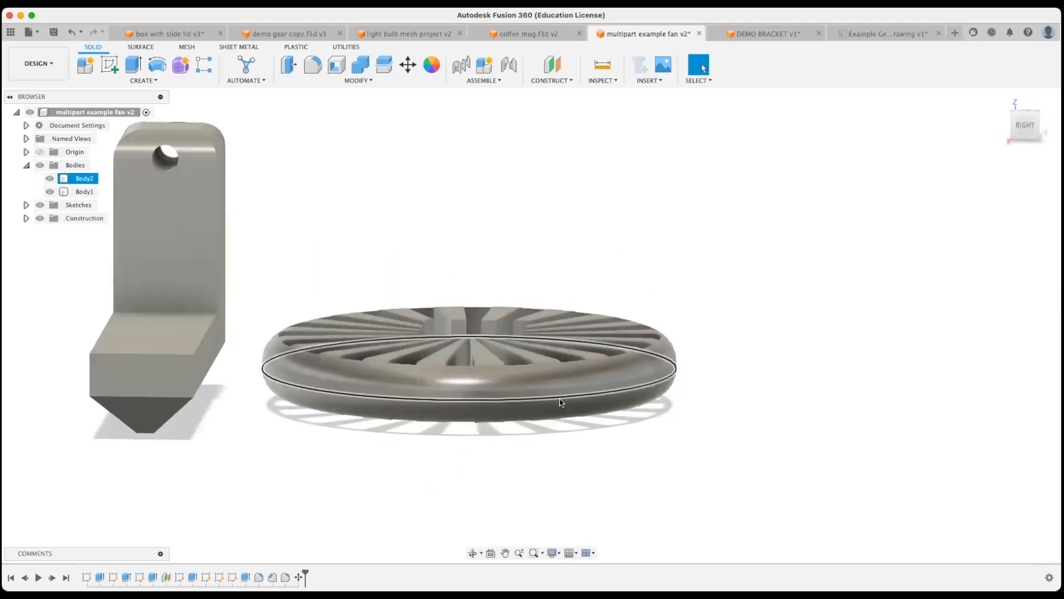
{"action": "middle_click_drag", "start_coordinate": [561, 403], "coordinate": [377, 289], "text": "shift"}
{"action": "left_click", "coordinate": [369, 277]}
{"action": "left_click", "coordinate": [408, 64]}
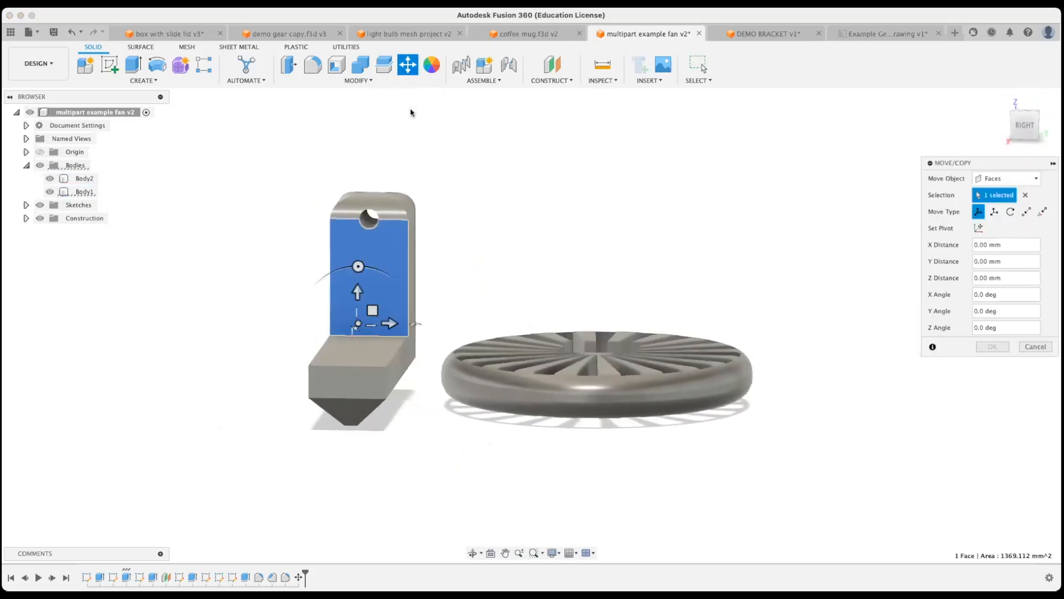
{"action": "left_click_drag", "start_coordinate": [358, 267], "coordinate": [298, 319]}
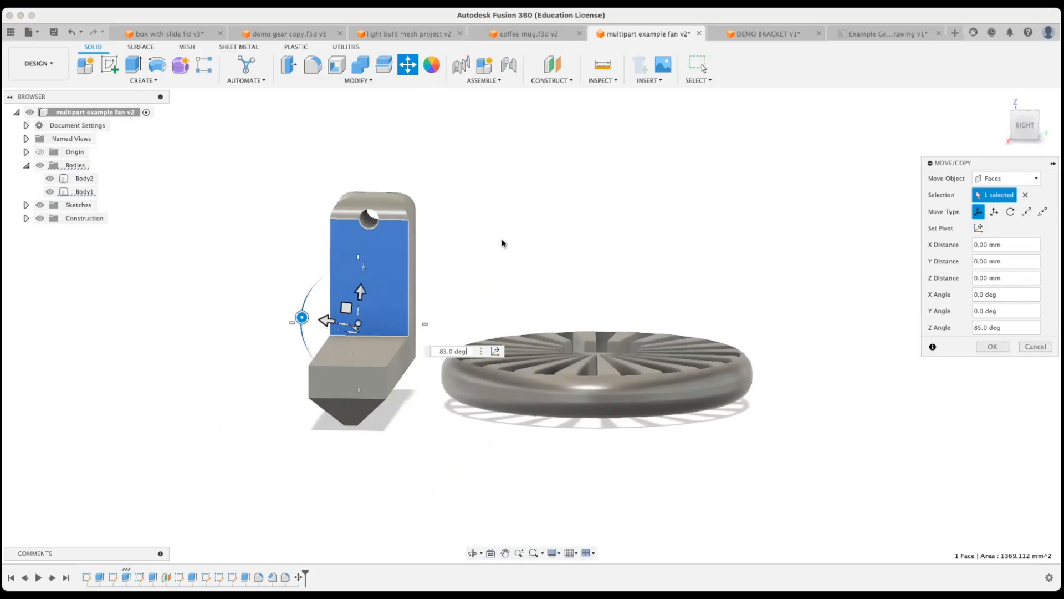
{"action": "key", "text": "Return"}
- Rotate the base body onto its side, shift it 25 mm away from the fan wheel and lower it by 30 mm
{"action": "left_click", "coordinate": [407, 64]}
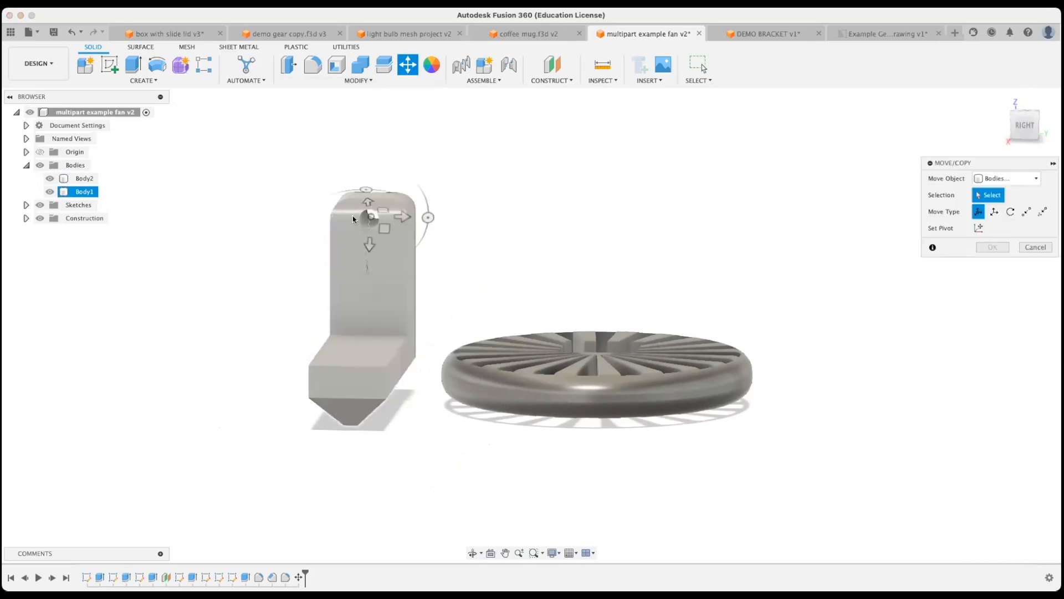
{"action": "left_click", "coordinate": [368, 217]}
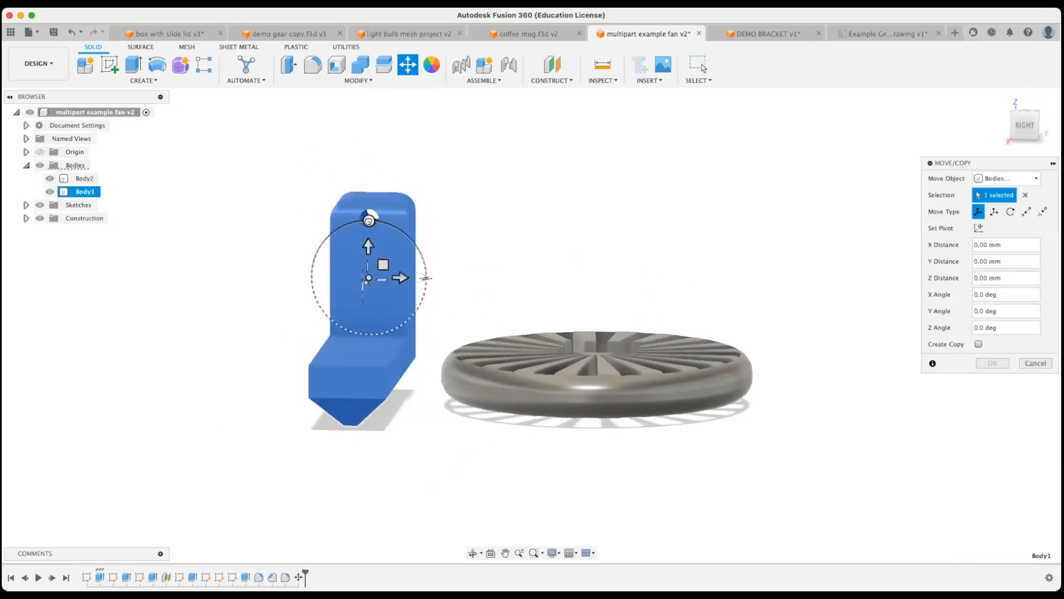
{"action": "left_click_drag", "start_coordinate": [368, 221], "coordinate": [274, 283]}
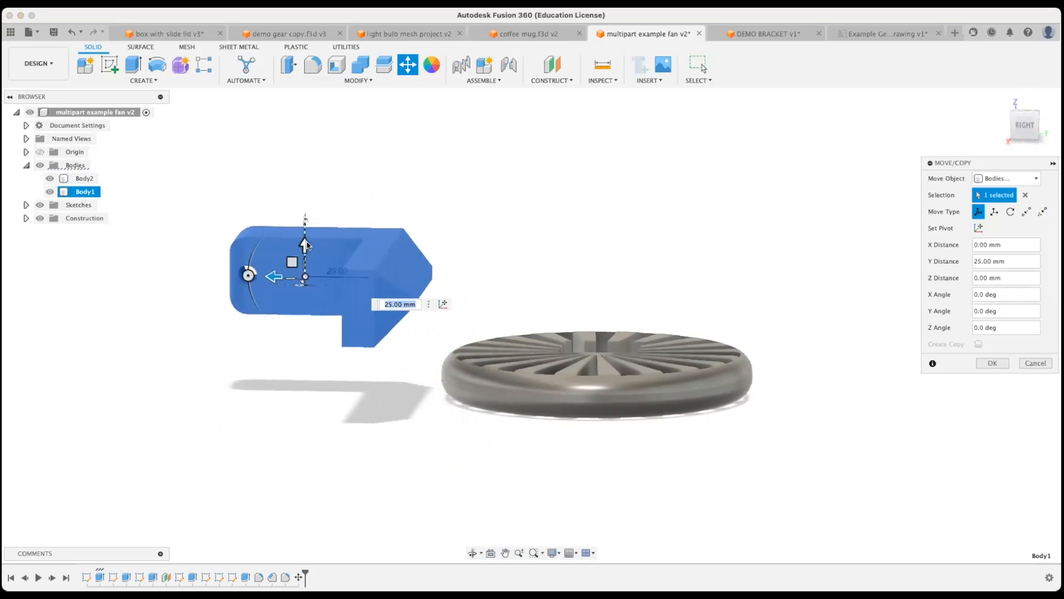
{"action": "left_click_drag", "start_coordinate": [306, 245], "coordinate": [305, 320]}
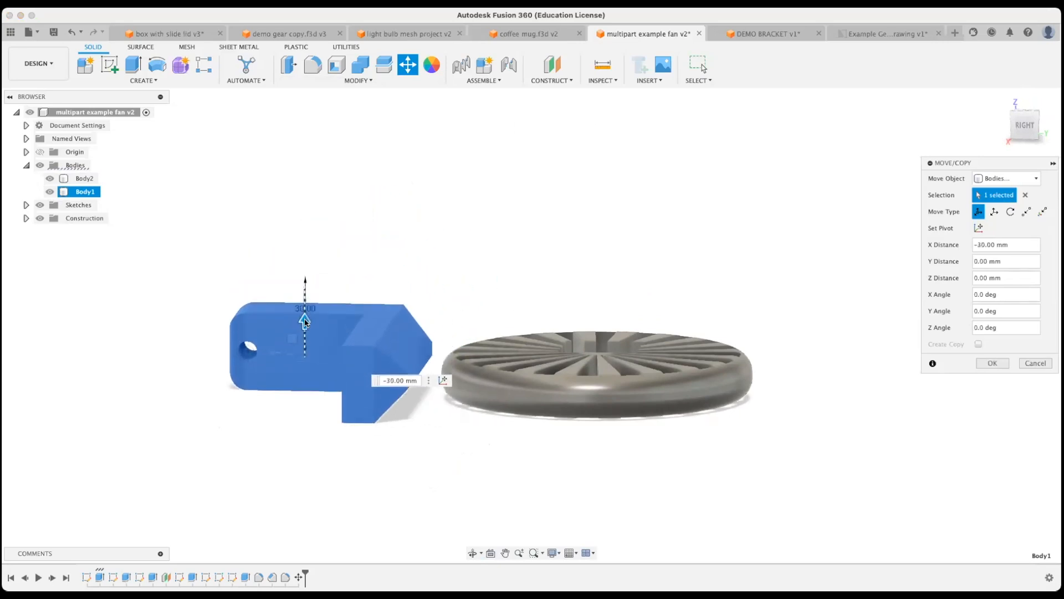
{"action": "left_click", "coordinate": [993, 363]}
- Examine the separated base body and fan wheel lying flat side by side from several angles
{"action": "middle_click_drag", "start_coordinate": [468, 333], "coordinate": [532, 311], "text": "shift"}
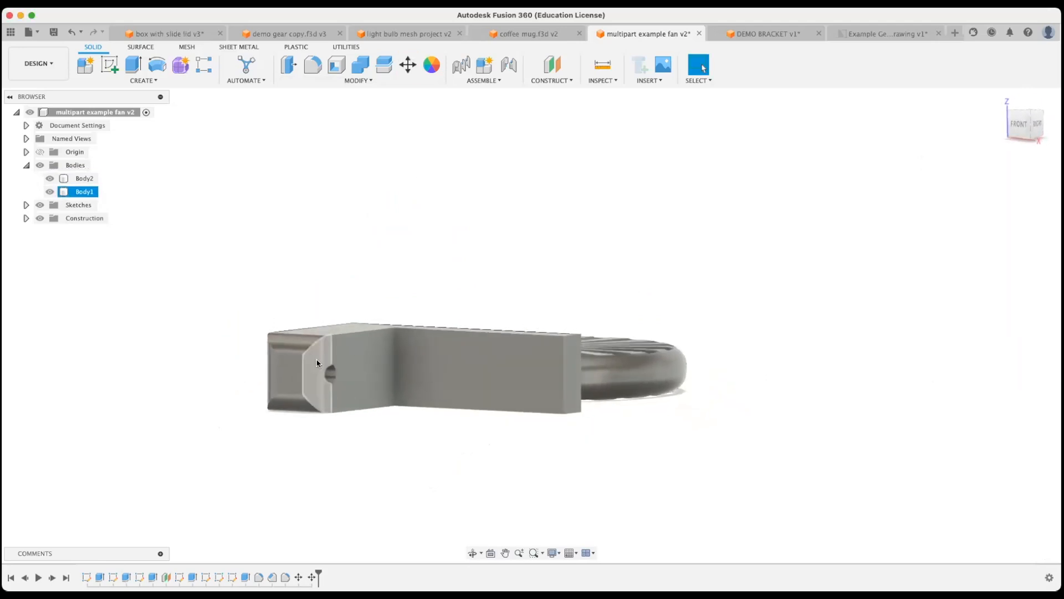
{"action": "middle_click_drag", "start_coordinate": [317, 363], "coordinate": [470, 414], "text": "shift"}
{"action": "scroll", "coordinate": [471, 407], "scroll_direction": "up", "scroll_amount": 5}
{"action": "scroll", "coordinate": [474, 401], "scroll_direction": "down", "scroll_amount": 8}
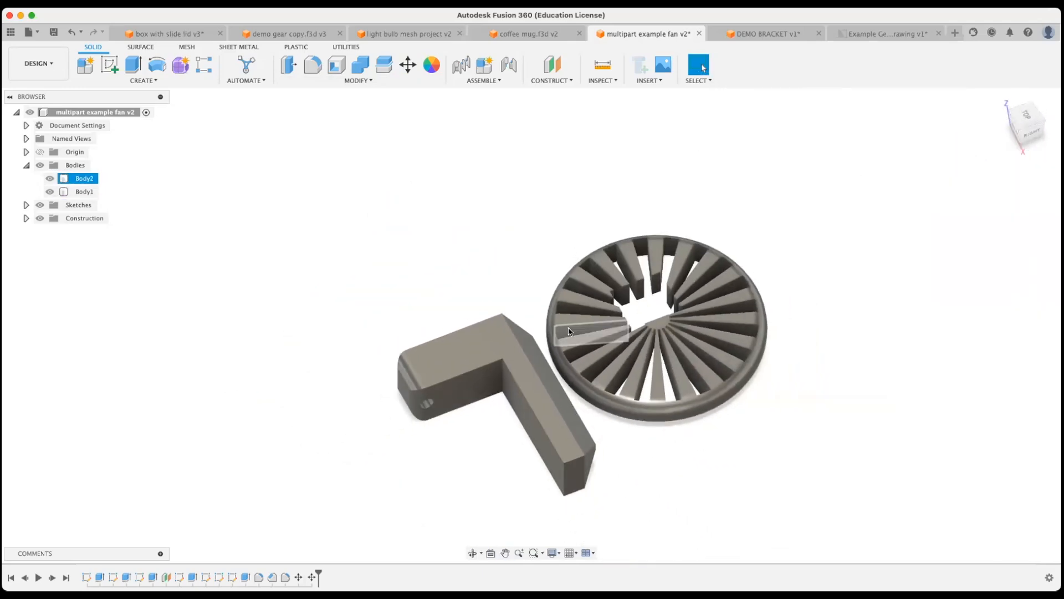
{"action": "middle_click_drag", "start_coordinate": [568, 331], "coordinate": [514, 311]}
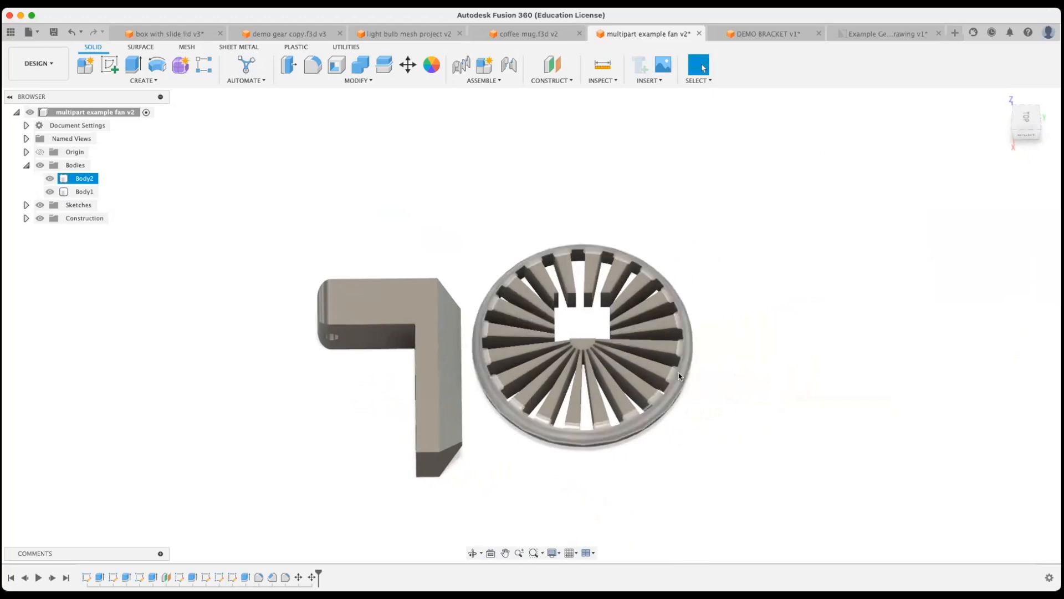
{"action": "middle_click_drag", "start_coordinate": [602, 281], "coordinate": [643, 267]}
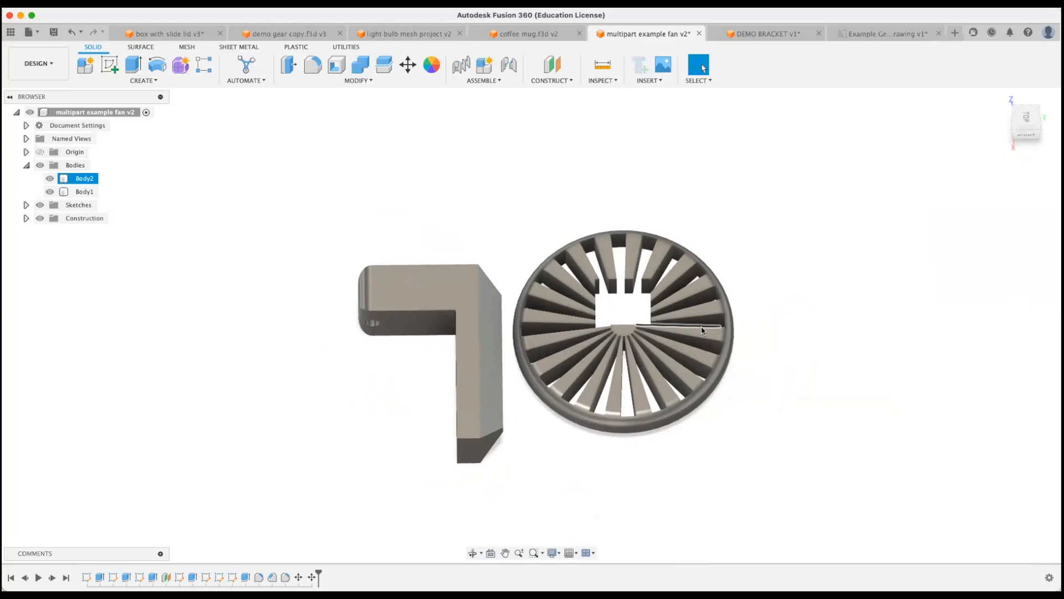
{"action": "key", "text": "super+Tab"}
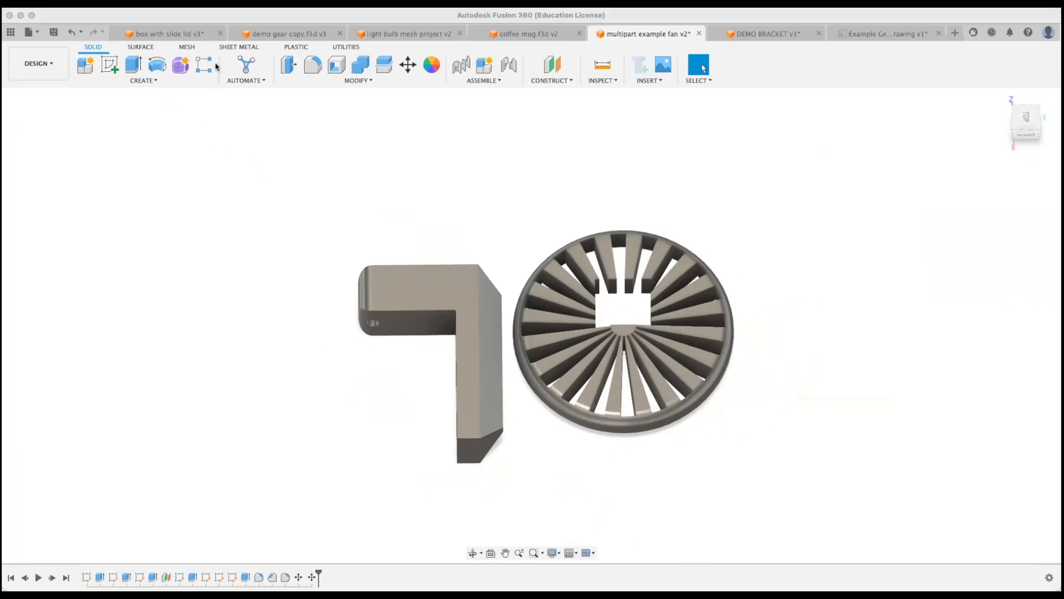
- Switch to the light bulb mesh project document and examine the bulb from different angles
{"action": "left_click", "coordinate": [396, 34]}
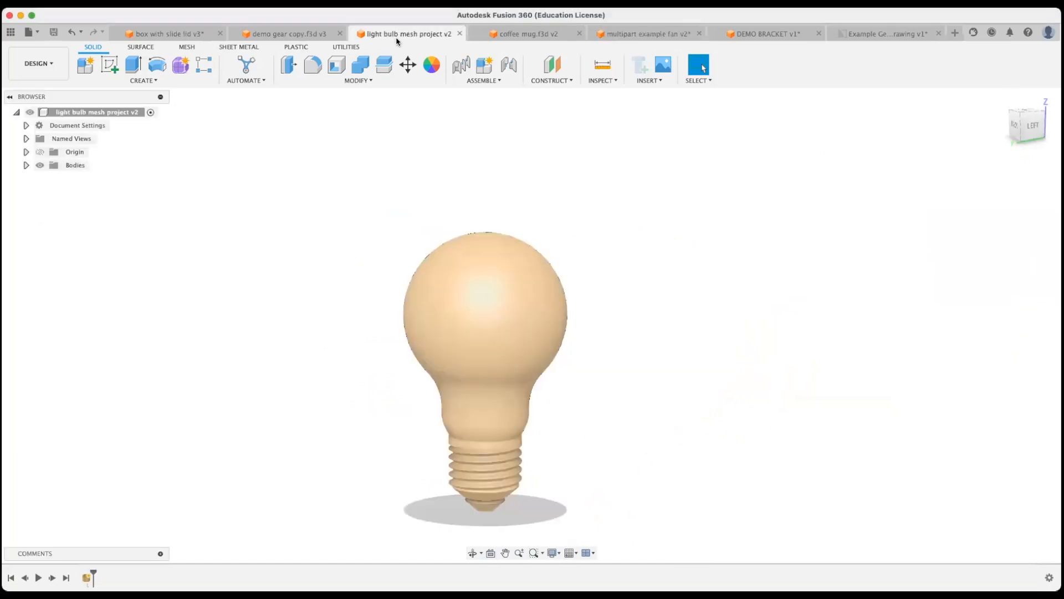
{"action": "middle_click_drag", "start_coordinate": [533, 247], "coordinate": [632, 215], "text": "shift"}
{"action": "scroll", "coordinate": [557, 184], "scroll_direction": "up", "scroll_amount": 3}
{"action": "middle_click_drag", "start_coordinate": [569, 192], "coordinate": [558, 238]}
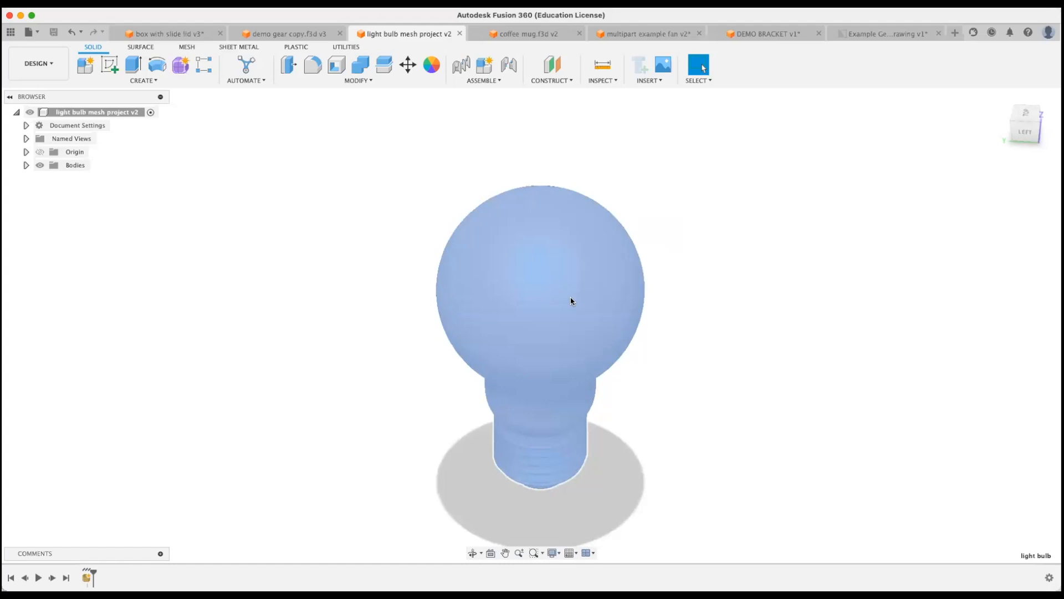
{"action": "middle_click_drag", "start_coordinate": [689, 287], "coordinate": [649, 274]}
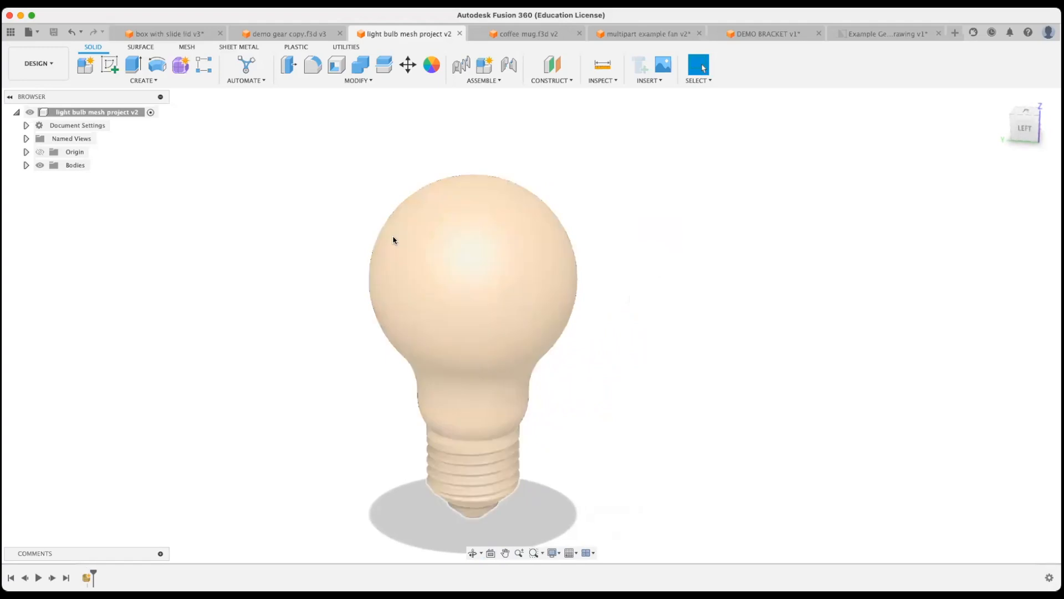
{"action": "middle_click_drag", "start_coordinate": [411, 311], "coordinate": [428, 299]}
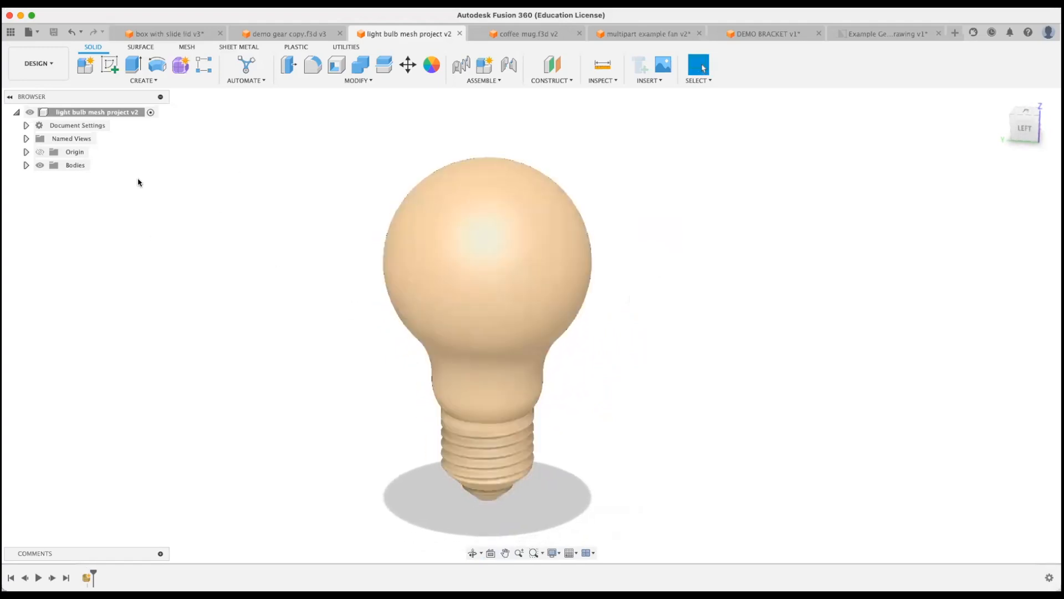
- Set up a mesh Plane Cut on the light bulb body, using the vertical YZ origin plane as the cut plane
{"action": "left_click", "coordinate": [193, 49]}
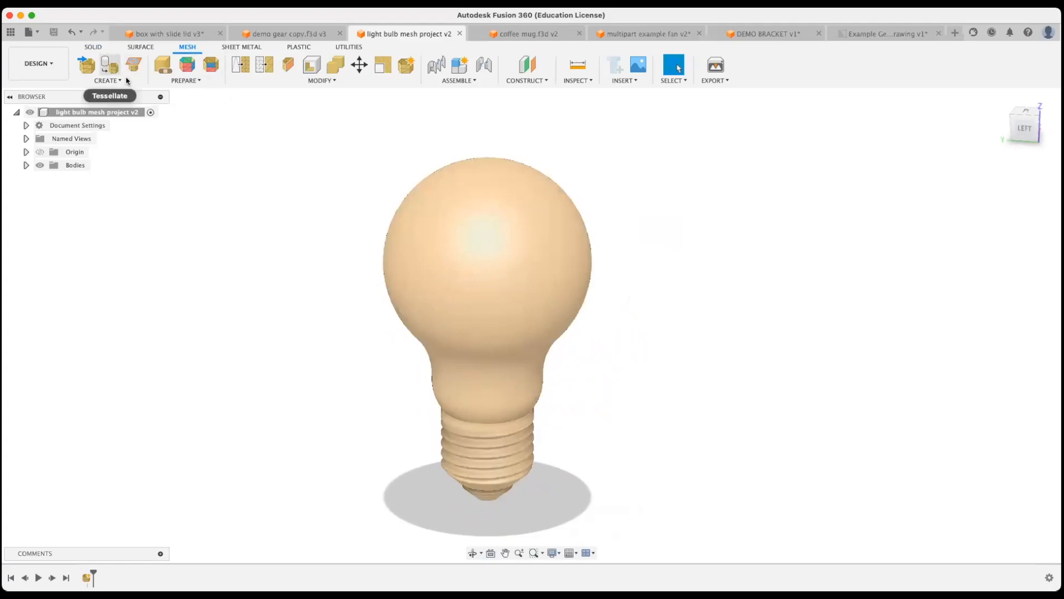
{"action": "scroll", "coordinate": [524, 218], "scroll_direction": "up", "scroll_amount": 1}
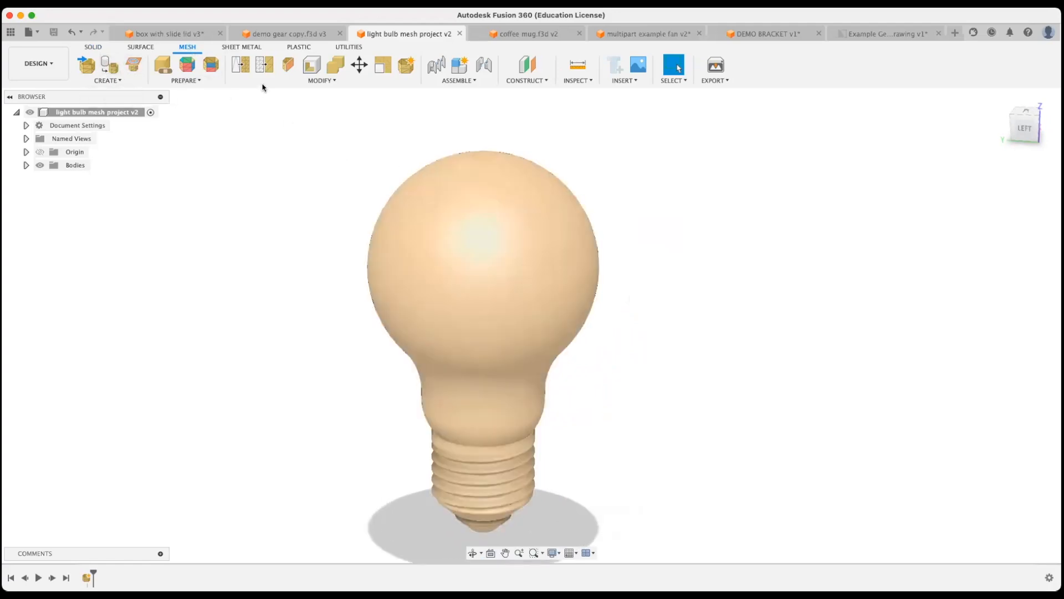
{"action": "middle_click_drag", "start_coordinate": [392, 154], "coordinate": [298, 185], "text": "shift"}
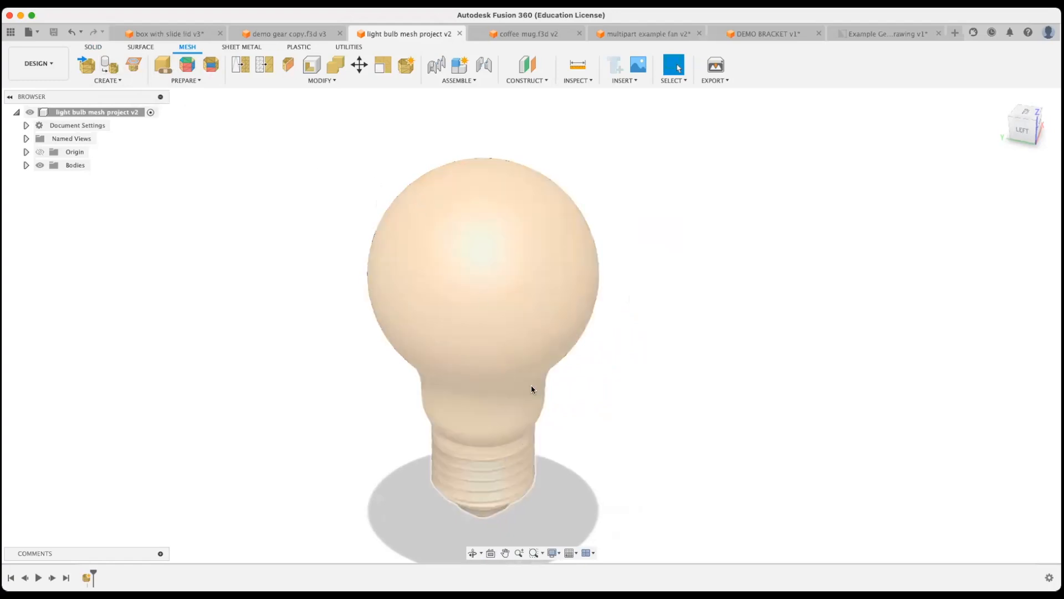
{"action": "scroll", "coordinate": [567, 327], "scroll_direction": "down", "scroll_amount": 2}
{"action": "left_click", "coordinate": [288, 65]}
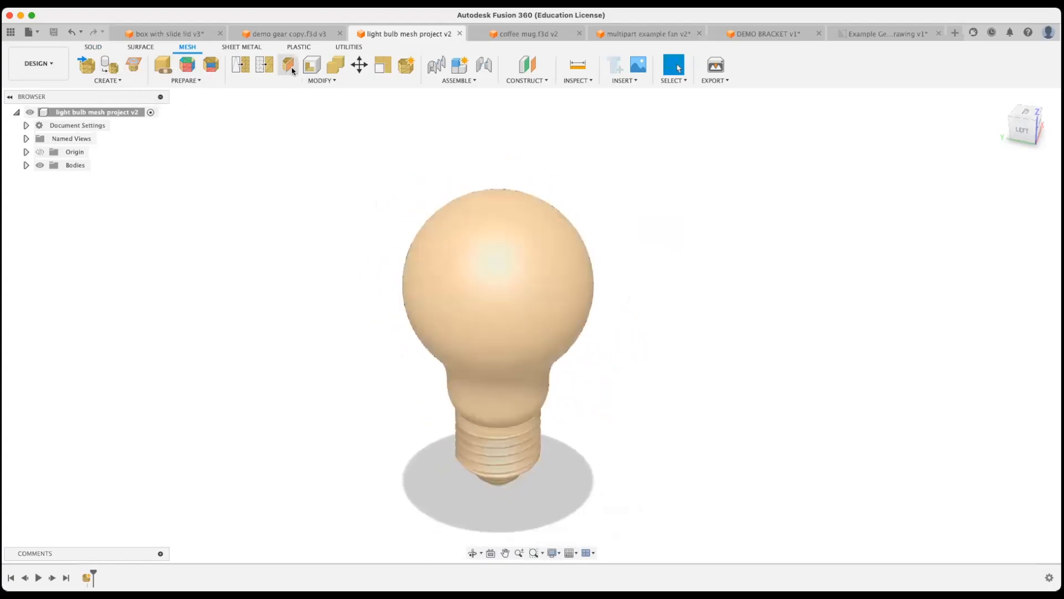
{"action": "mouse_move", "coordinate": [641, 293]}
{"action": "middle_mouse_down", "text": "shift"}
{"action": "mouse_move", "coordinate": [673, 304]}
{"action": "mouse_move", "coordinate": [639, 299]}
{"action": "middle_mouse_up", "text": "shift"}
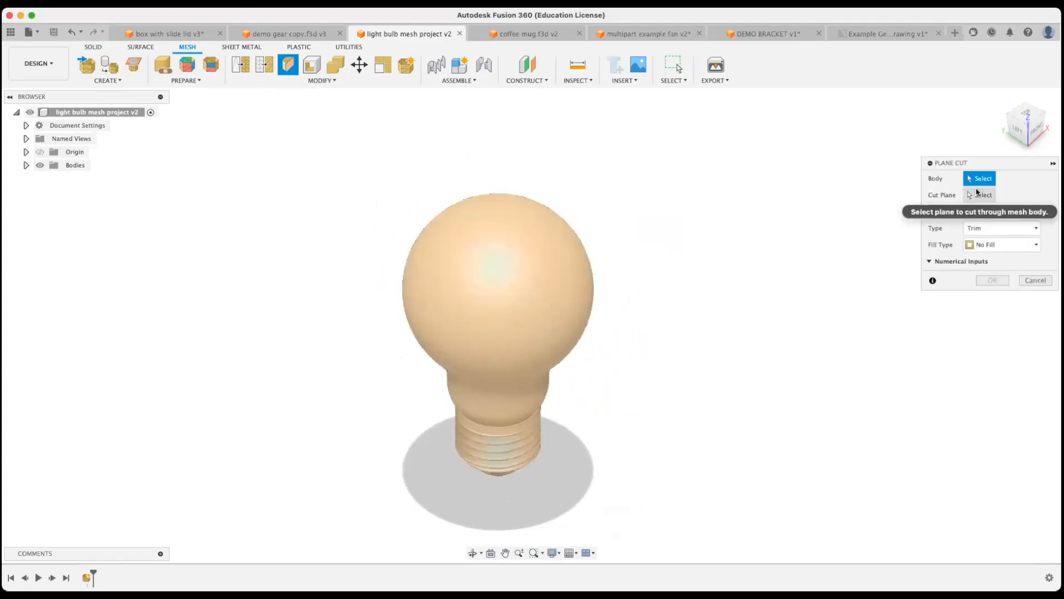
{"action": "left_click", "coordinate": [525, 290]}
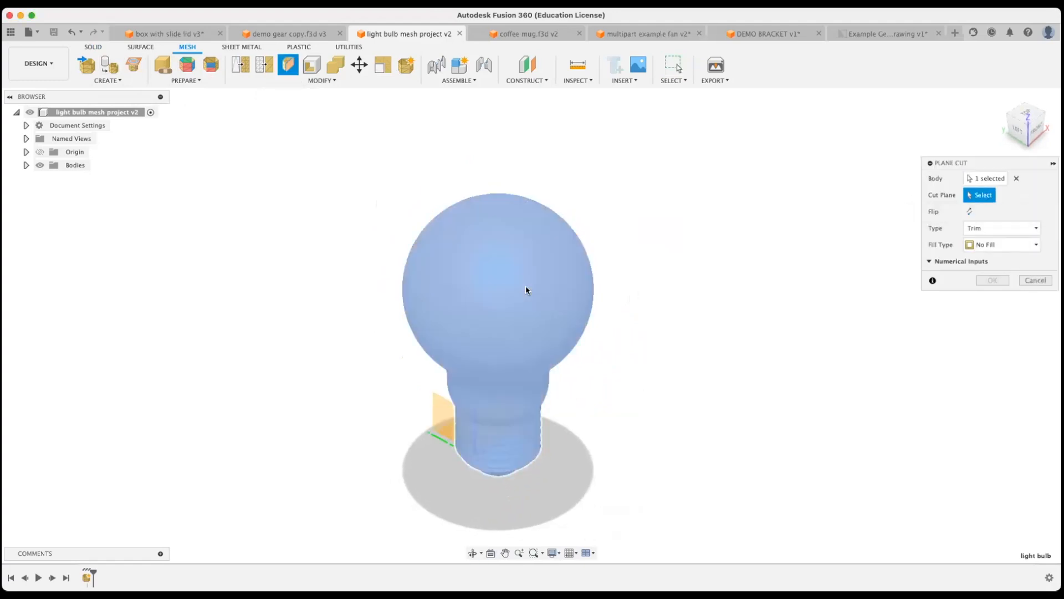
{"action": "left_click", "coordinate": [435, 424]}
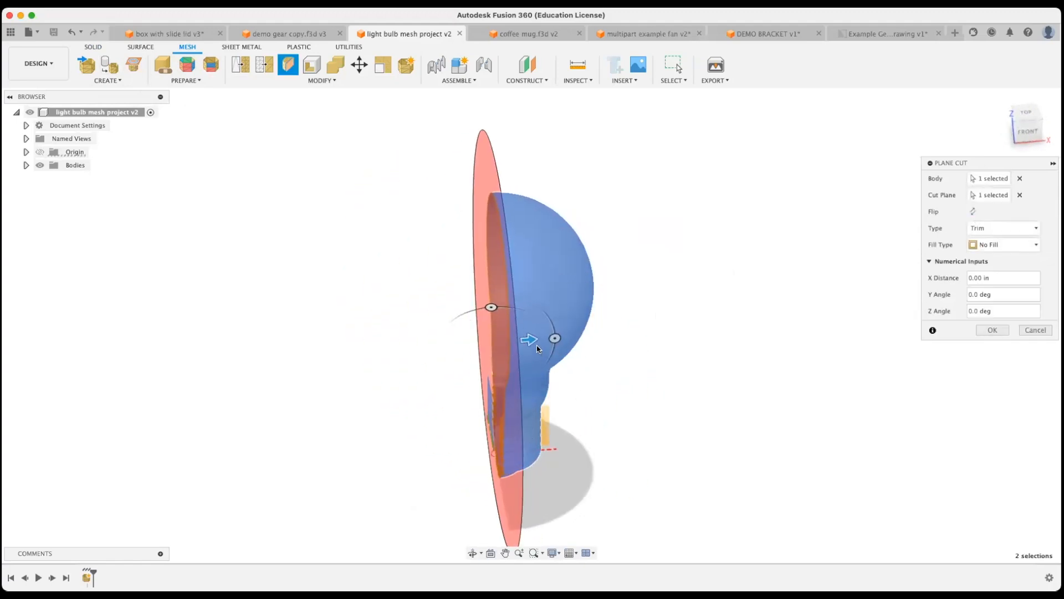
- Offset the cut plane 5.00 in along X and inspect the bulb's cut side and hollow interior
{"action": "left_click_drag", "start_coordinate": [529, 339], "coordinate": [544, 339]}
{"action": "middle_click_drag", "start_coordinate": [657, 392], "coordinate": [762, 366], "text": "shift"}
{"action": "mouse_move", "coordinate": [840, 419]}
{"action": "middle_mouse_down", "text": "shift"}
{"action": "mouse_move", "coordinate": [874, 416]}
{"action": "mouse_move", "coordinate": [824, 415]}
{"action": "middle_mouse_up", "text": "shift"}
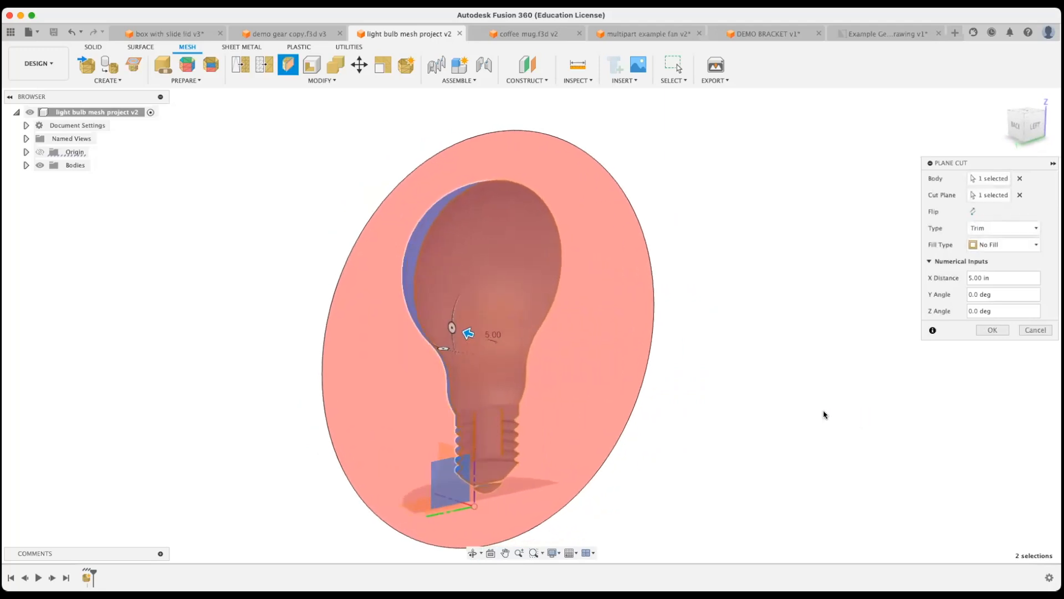
{"action": "scroll", "coordinate": [477, 118], "scroll_direction": "up", "scroll_amount": 5}
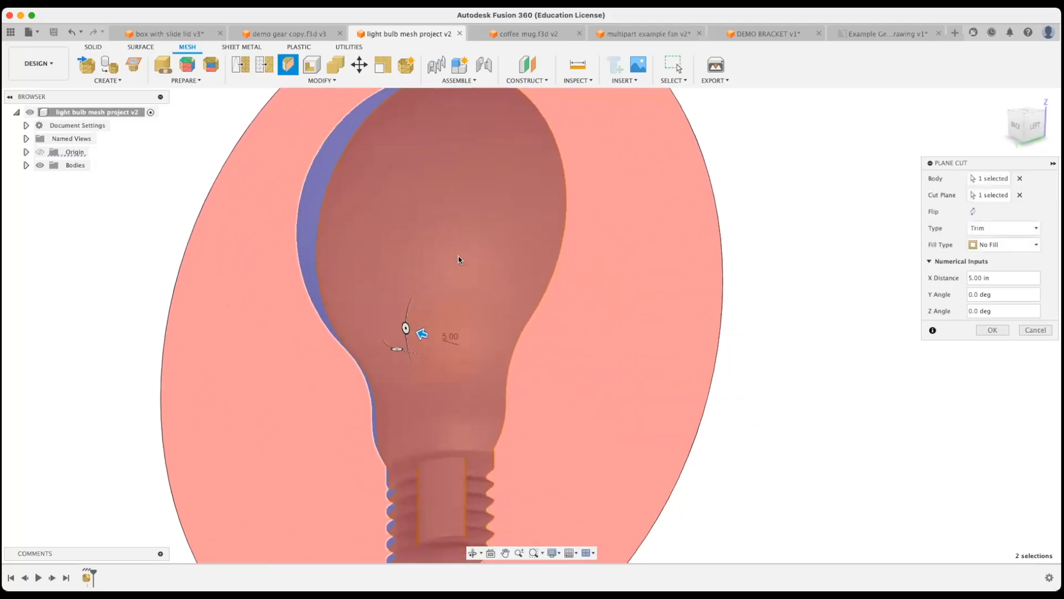
{"action": "scroll", "coordinate": [452, 275], "scroll_direction": "down", "scroll_amount": 2}
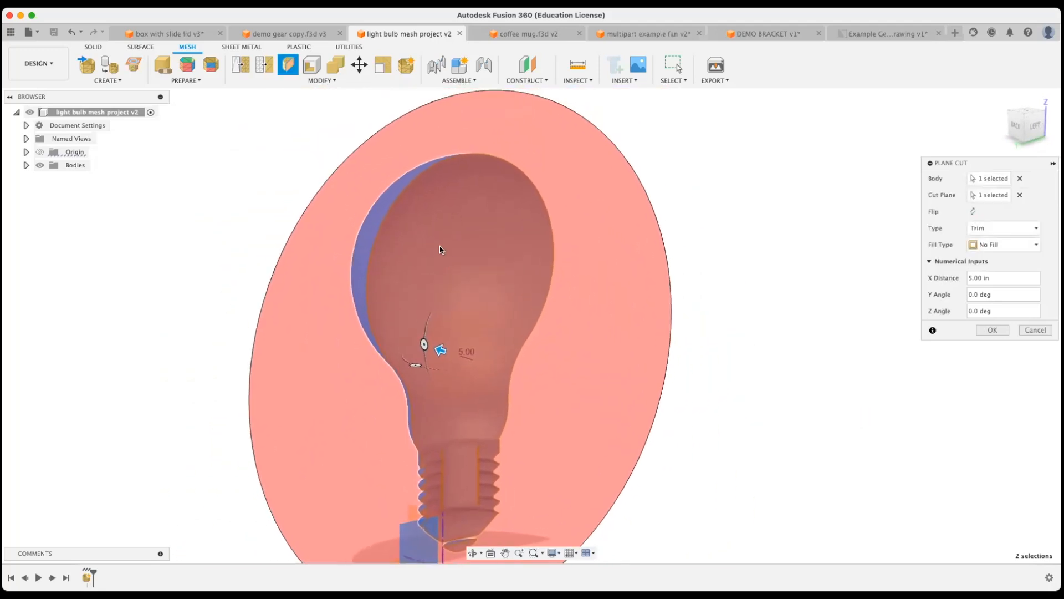
- Set the plane cut's fill type to Uniform
{"action": "left_click", "coordinate": [991, 246]}
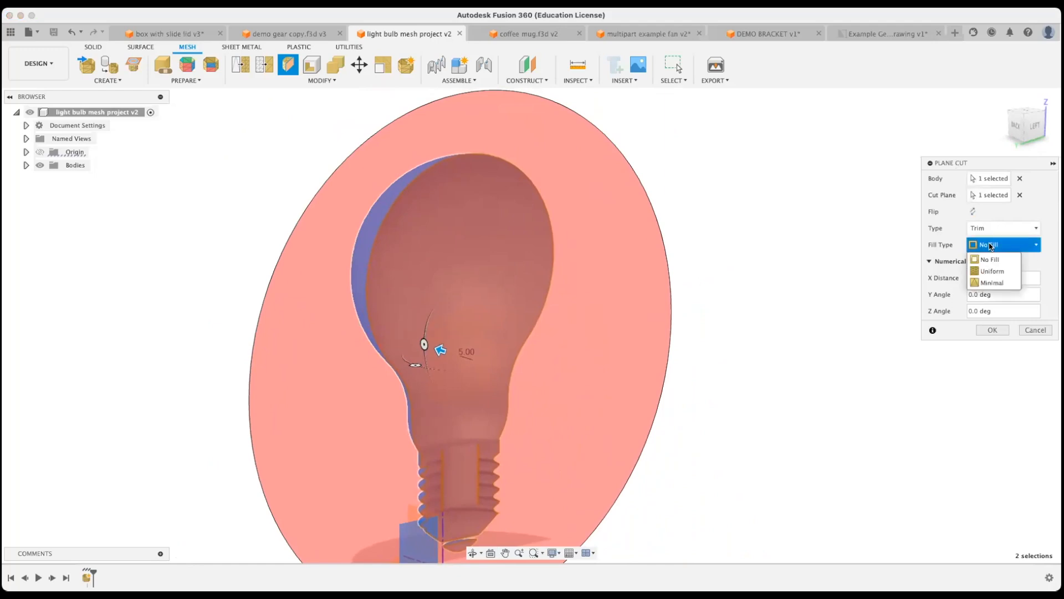
{"action": "left_click", "coordinate": [992, 270]}
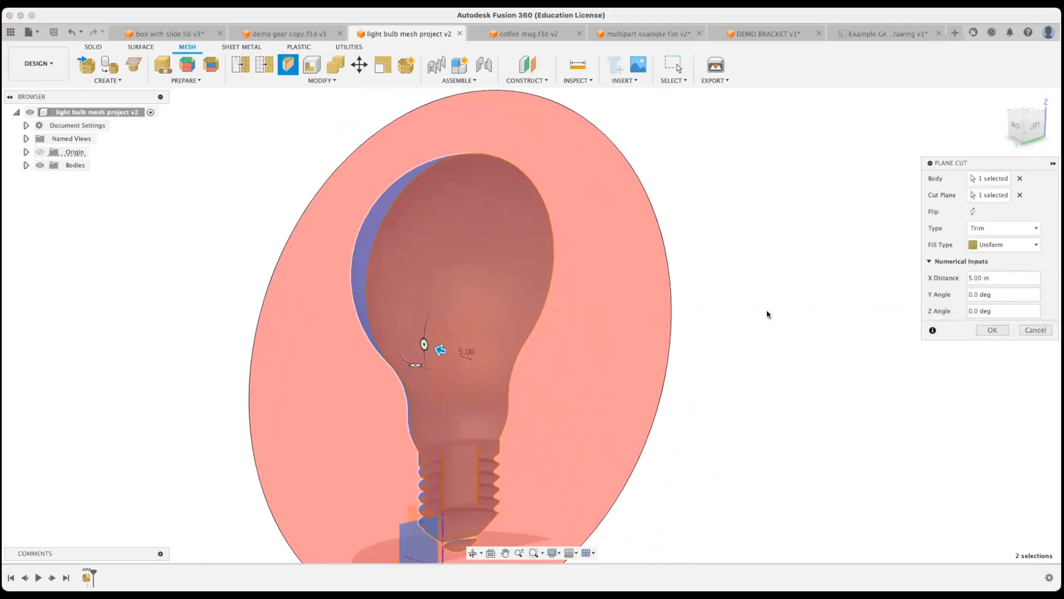
{"action": "left_click", "coordinate": [988, 246]}
{"action": "left_click", "coordinate": [992, 272]}
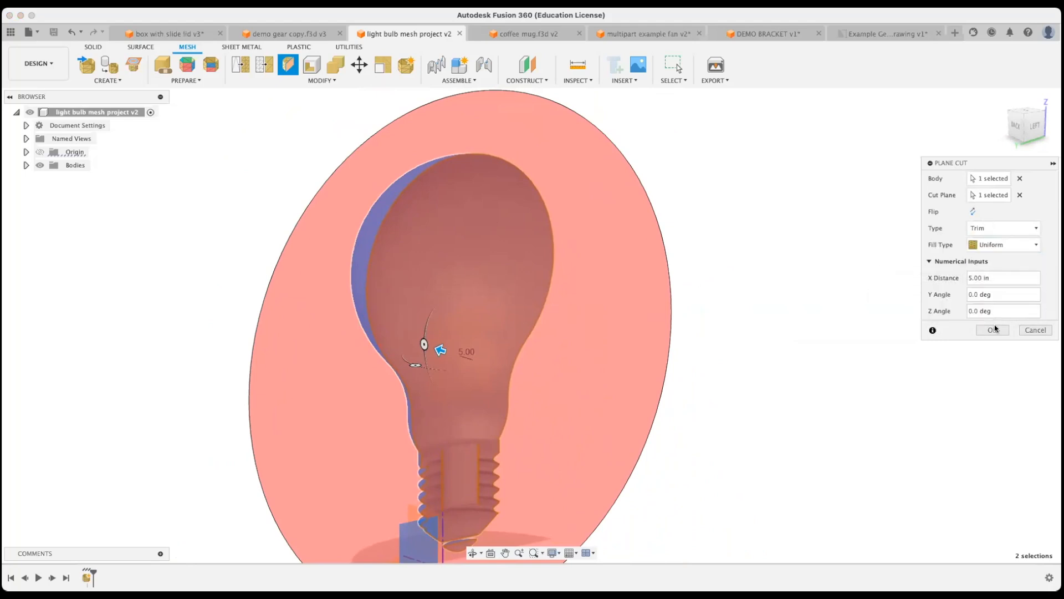
- Apply the plane cut and inspect the trimmed half bulb from its flat and rounded sides
{"action": "left_click", "coordinate": [993, 330]}
{"action": "middle_click_drag", "start_coordinate": [505, 282], "coordinate": [505, 258], "text": "shift"}
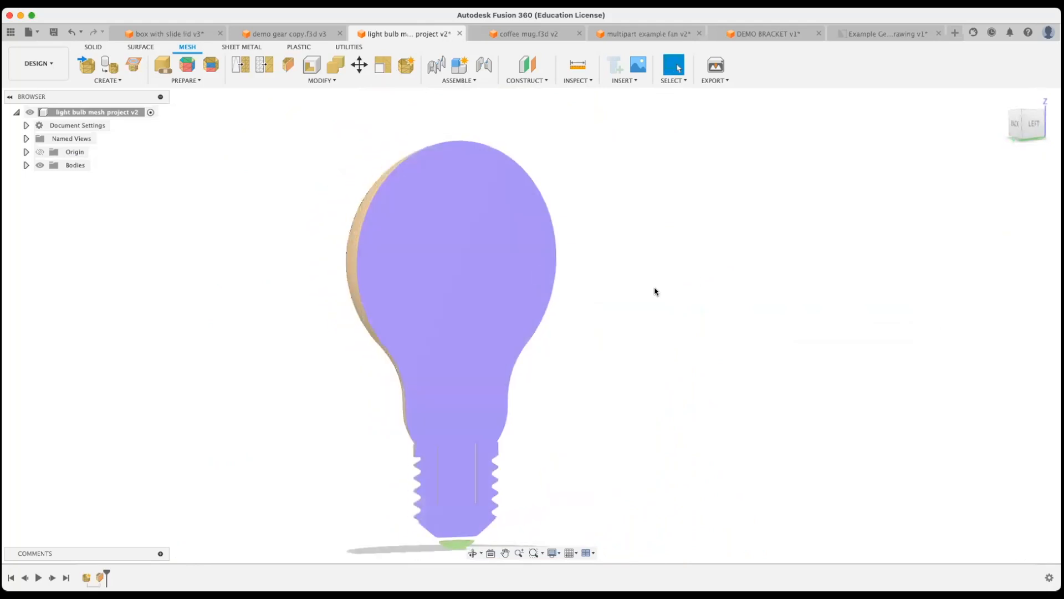
{"action": "middle_click_drag", "start_coordinate": [626, 279], "coordinate": [694, 299], "text": "shift"}
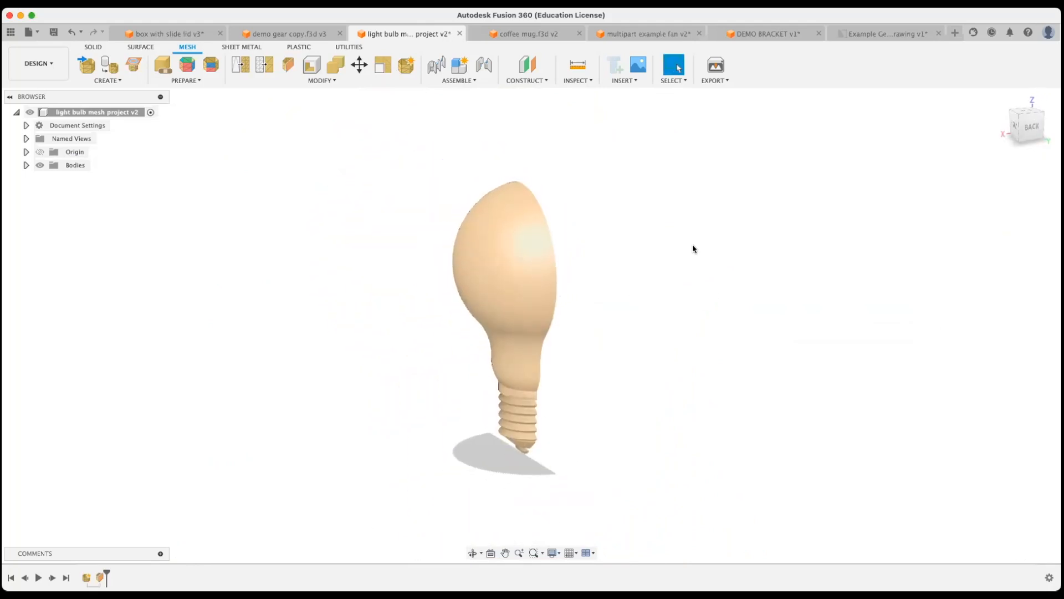
{"action": "scroll", "coordinate": [599, 203], "scroll_direction": "up", "scroll_amount": 5}
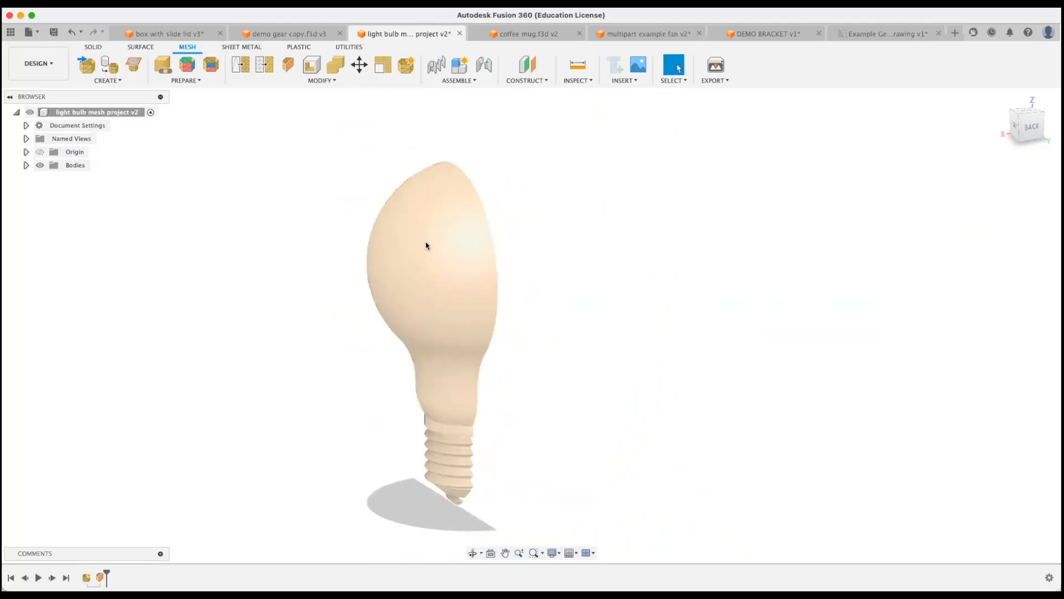
{"action": "middle_click_drag", "start_coordinate": [465, 350], "coordinate": [521, 339], "text": "shift"}
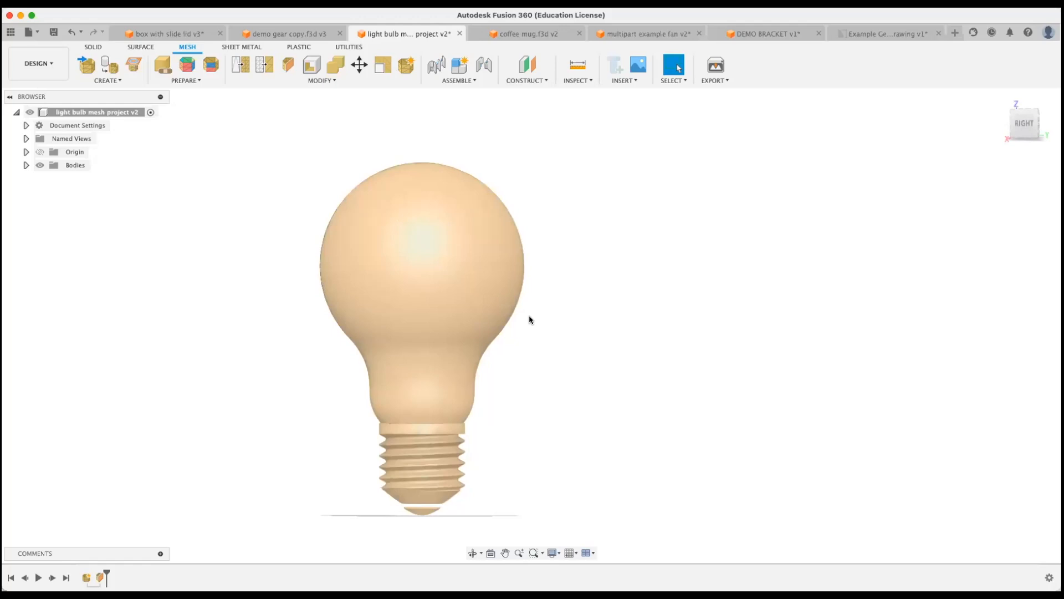
- Start a new sketch on the vertical YZ origin plane, facing the bulb's flat cut side
{"action": "left_click", "coordinate": [88, 47]}
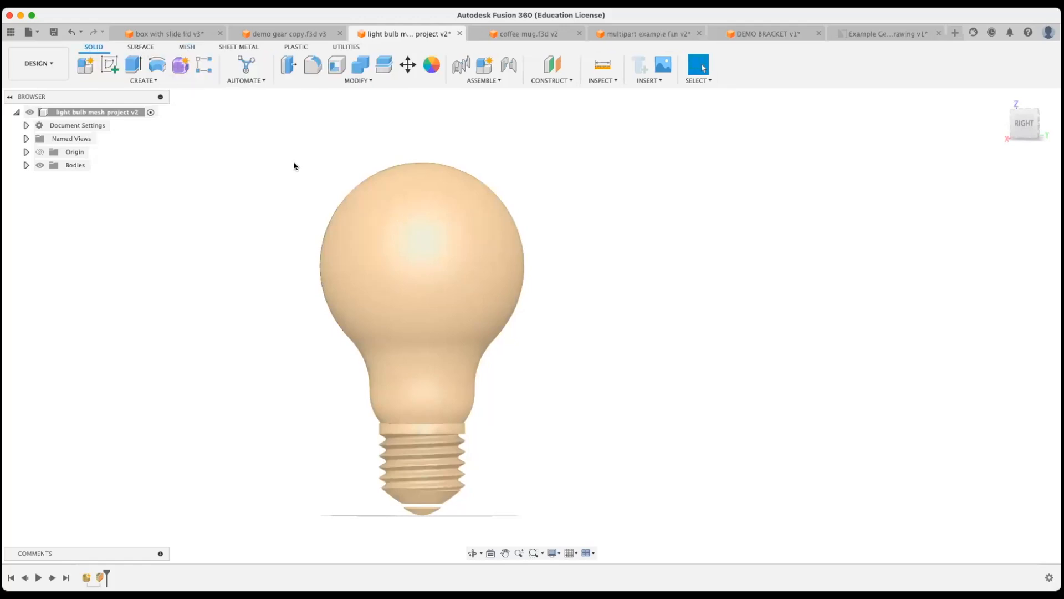
{"action": "middle_click_drag", "start_coordinate": [392, 209], "coordinate": [337, 271], "text": "shift"}
{"action": "left_click", "coordinate": [396, 246]}
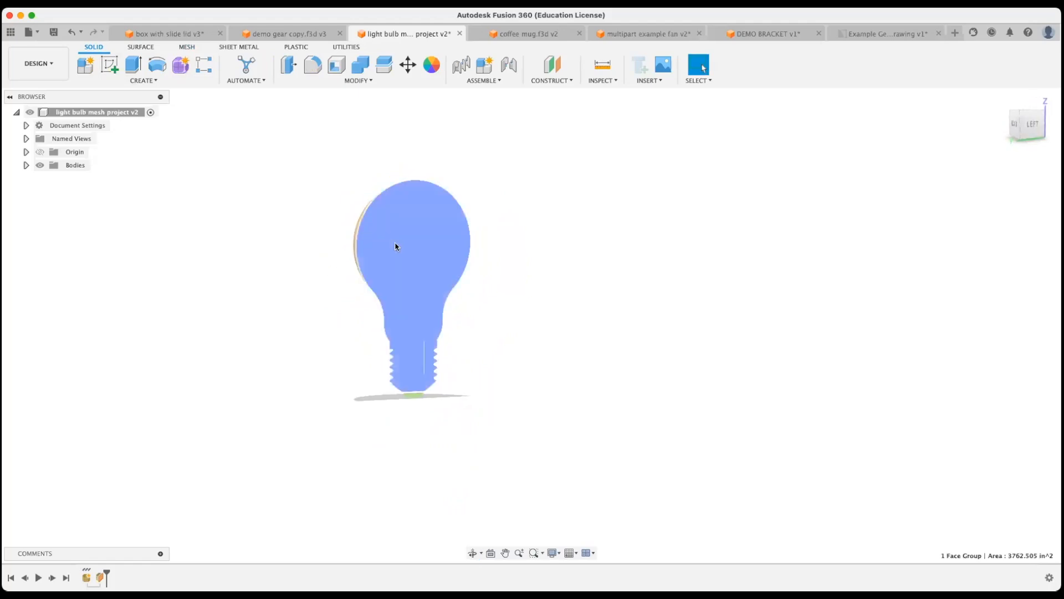
{"action": "left_click", "coordinate": [110, 65]}
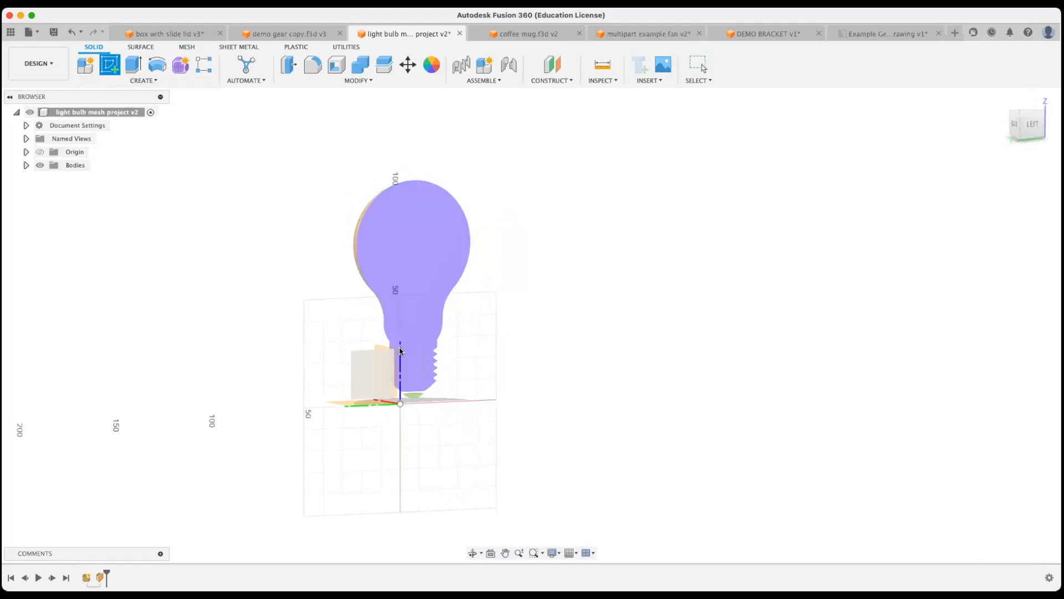
{"action": "left_click", "coordinate": [368, 357]}
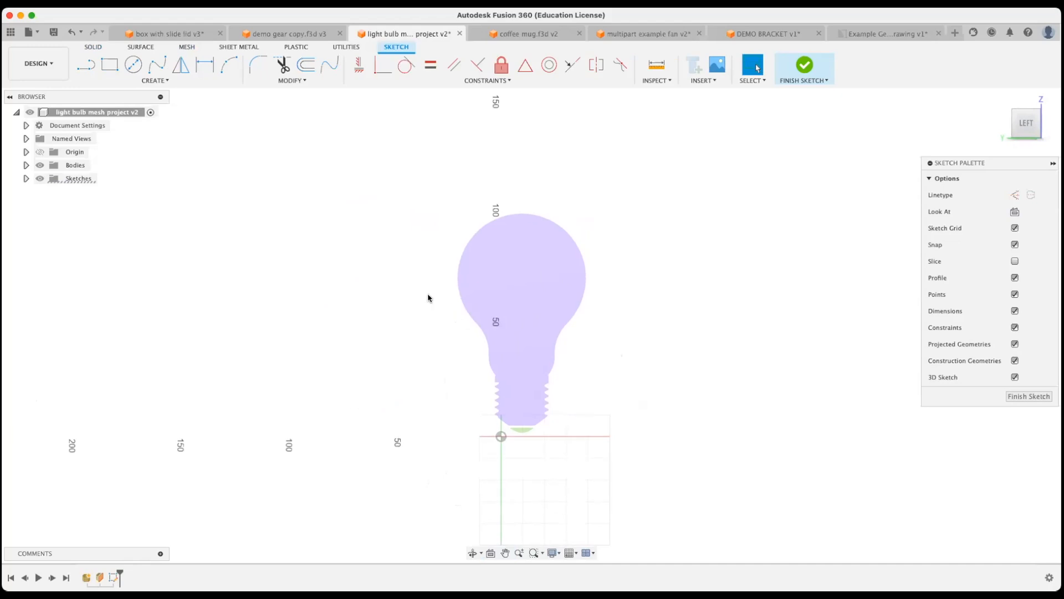
- Sketch a rectangle about 140 in wide and 160 in high around the whole bulb, and finish the sketch
{"action": "scroll", "coordinate": [420, 280], "scroll_direction": "up", "scroll_amount": 2}
{"action": "scroll", "coordinate": [420, 278], "scroll_direction": "down", "scroll_amount": 3}
{"action": "left_click", "coordinate": [109, 65]}
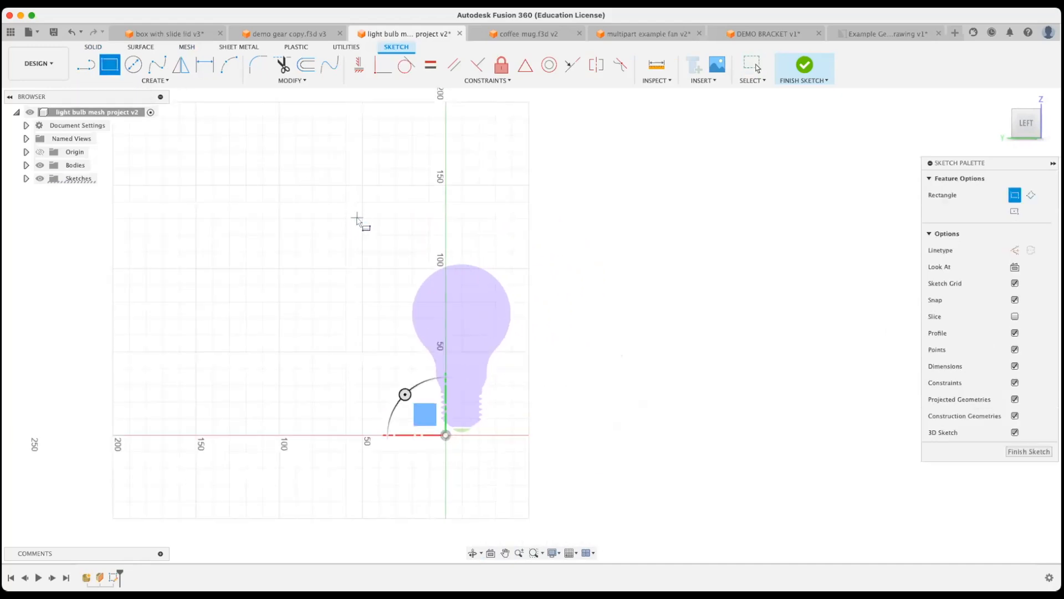
{"action": "left_click", "coordinate": [346, 202]}
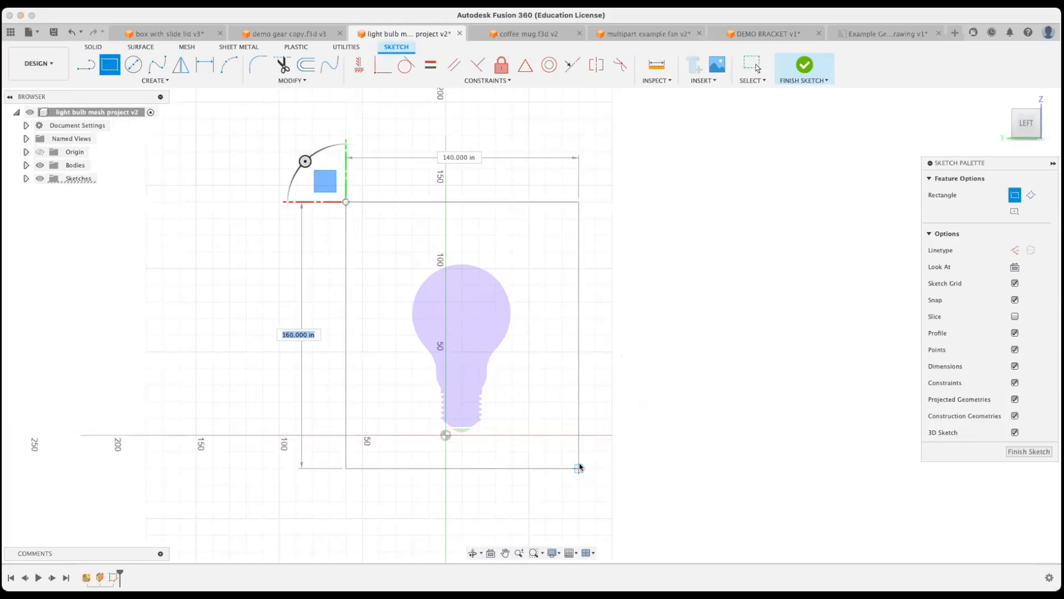
{"action": "left_click", "coordinate": [582, 464]}
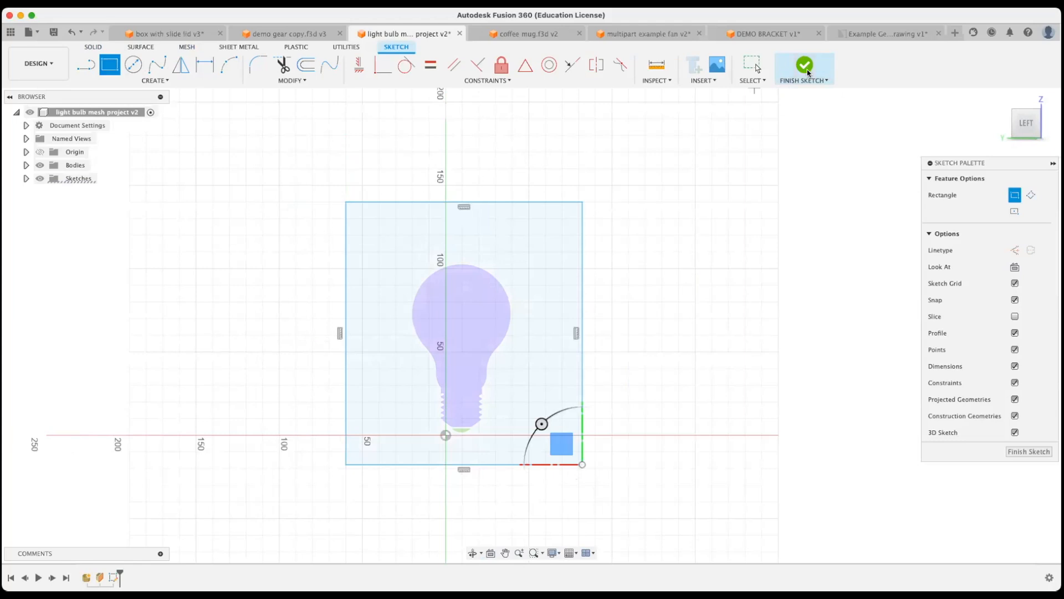
{"action": "left_click", "coordinate": [808, 72]}
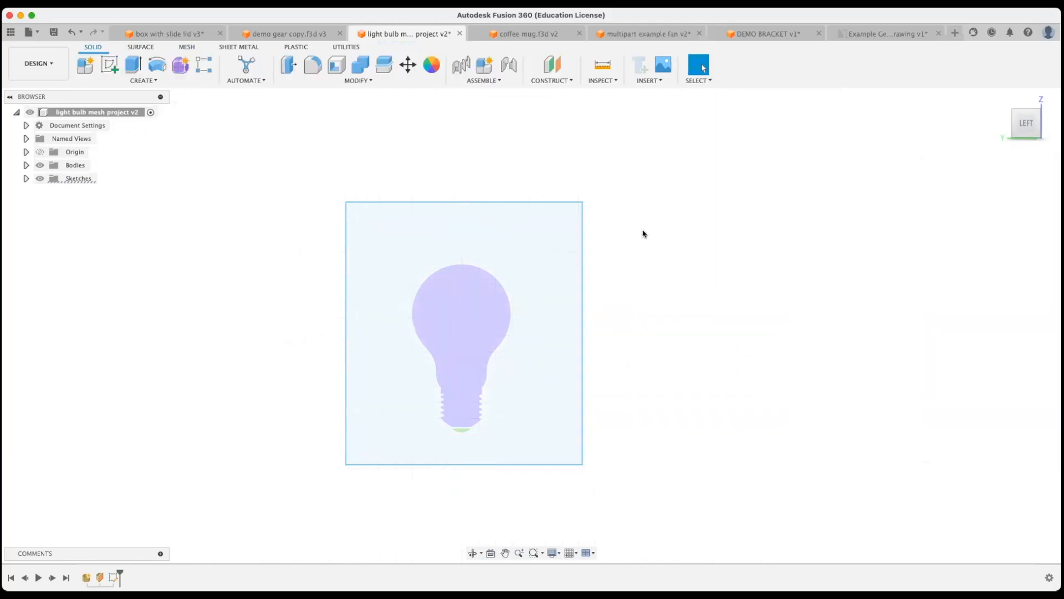
- Extrude the rectangle by -10.00 in as a new body, forming a backing plate behind the bulb
{"action": "left_click", "coordinate": [129, 67]}
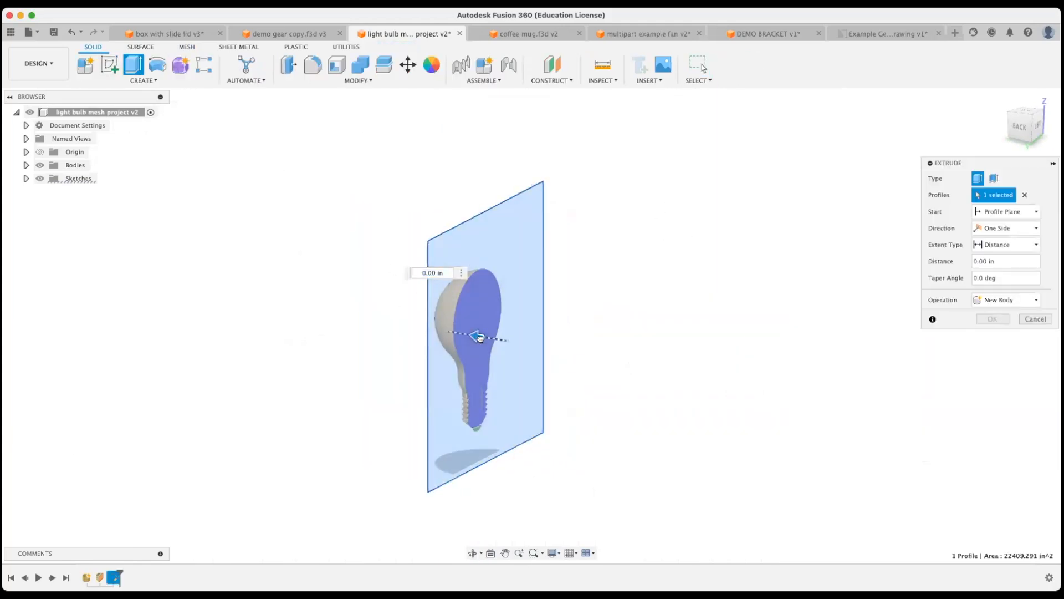
{"action": "left_click_drag", "start_coordinate": [480, 338], "coordinate": [490, 340]}
{"action": "middle_click_drag", "start_coordinate": [483, 338], "coordinate": [527, 347], "text": "shift"}
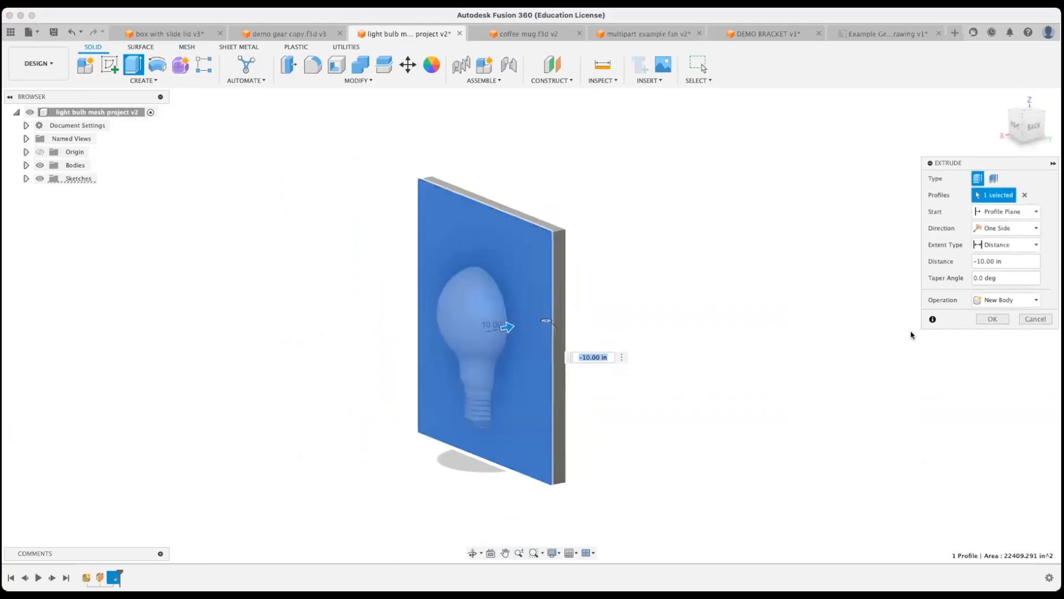
{"action": "left_click", "coordinate": [993, 319]}
{"action": "middle_click_drag", "start_coordinate": [820, 333], "coordinate": [701, 313], "text": "shift"}
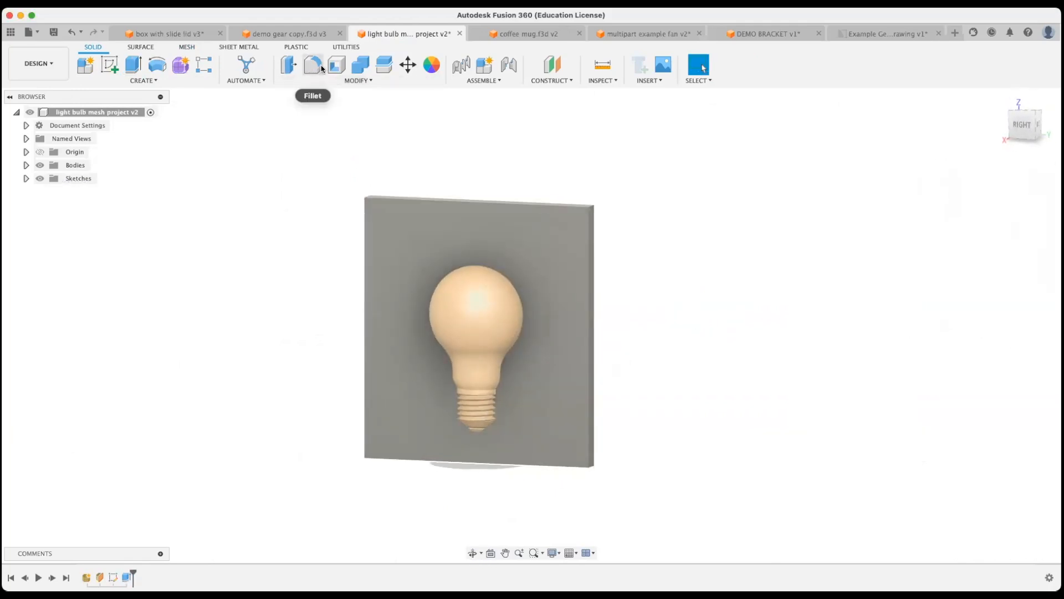
- Chamfer the edges of the plate's front face with an equal distance of 4.00 in
{"action": "left_click", "coordinate": [330, 83]}
{"action": "left_click", "coordinate": [319, 118]}
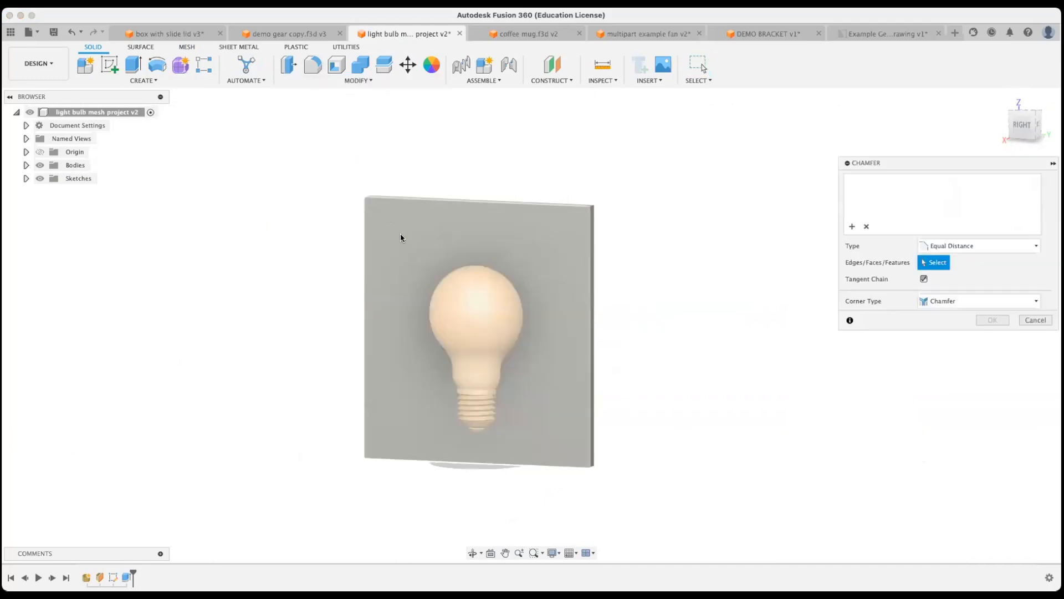
{"action": "left_click", "coordinate": [399, 236]}
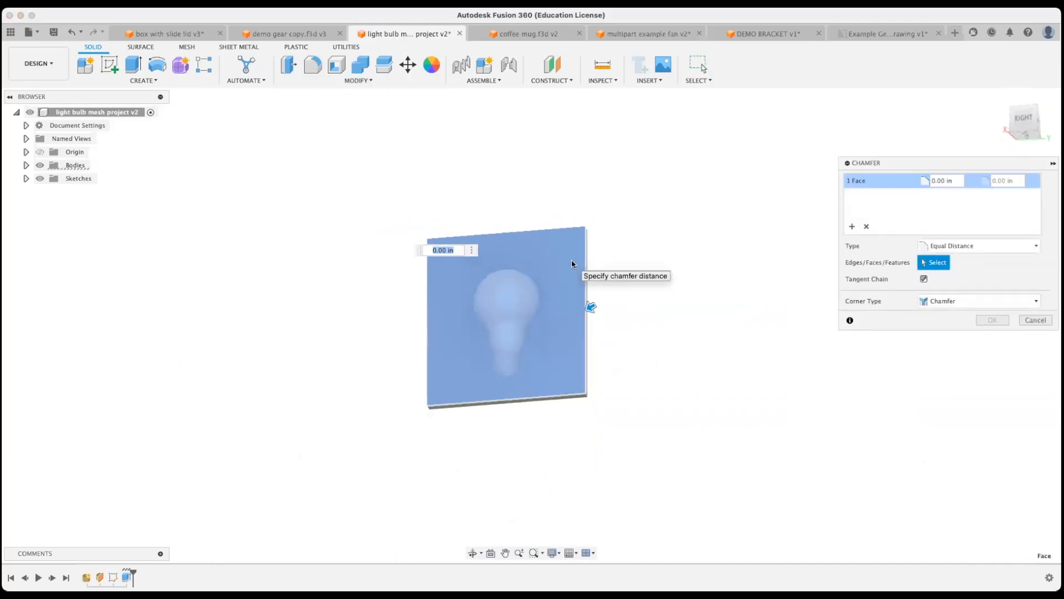
{"action": "scroll", "coordinate": [611, 311], "scroll_direction": "up", "scroll_amount": 5}
{"action": "left_click_drag", "start_coordinate": [582, 398], "coordinate": [571, 401]}
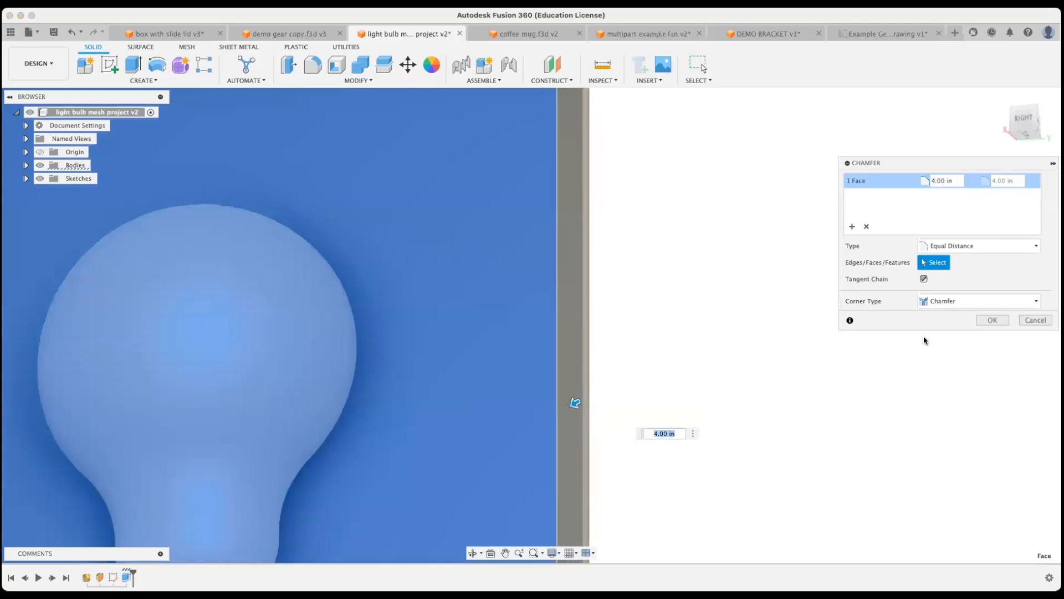
{"action": "left_click", "coordinate": [992, 320]}
{"action": "middle_click_drag", "start_coordinate": [706, 334], "coordinate": [687, 382], "text": "shift"}
{"action": "scroll", "coordinate": [436, 284], "scroll_direction": "down", "scroll_amount": 1}
{"action": "scroll", "coordinate": [435, 281], "scroll_direction": "down", "scroll_amount": 5}
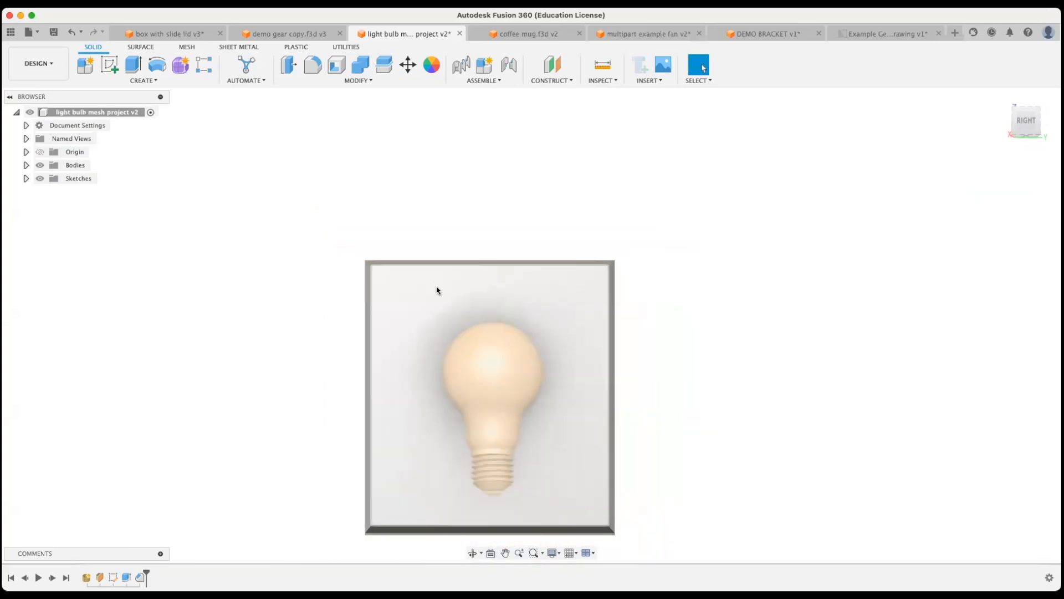
- Examine the plate and bulb as separate bodies by hiding and showing each one in turn
{"action": "middle_click_drag", "start_coordinate": [436, 282], "coordinate": [415, 294]}
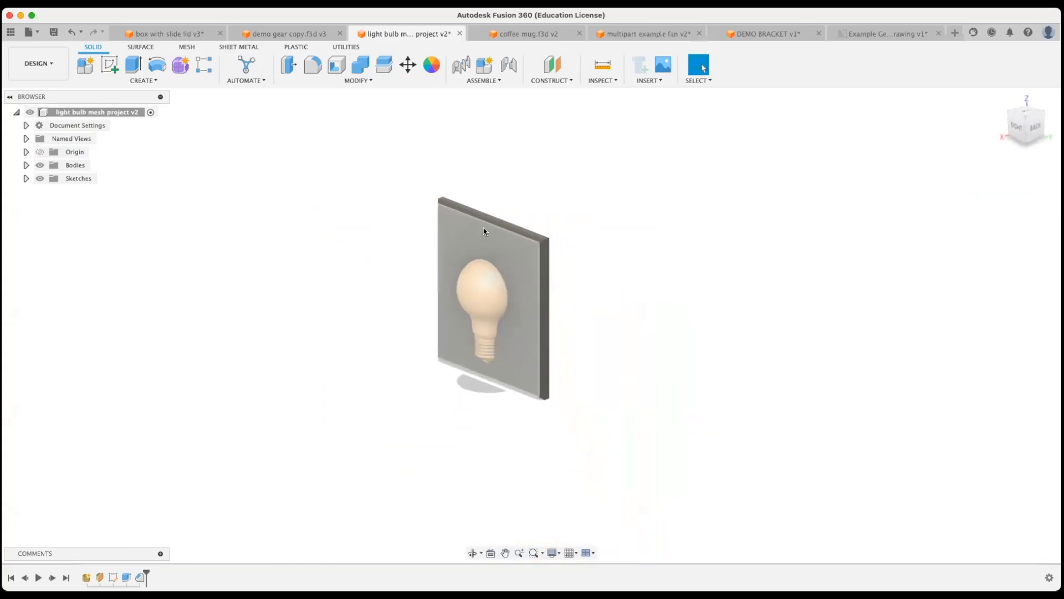
{"action": "scroll", "coordinate": [485, 231], "scroll_direction": "up", "scroll_amount": 3}
{"action": "middle_click_drag", "start_coordinate": [549, 290], "coordinate": [585, 287], "text": "shift"}
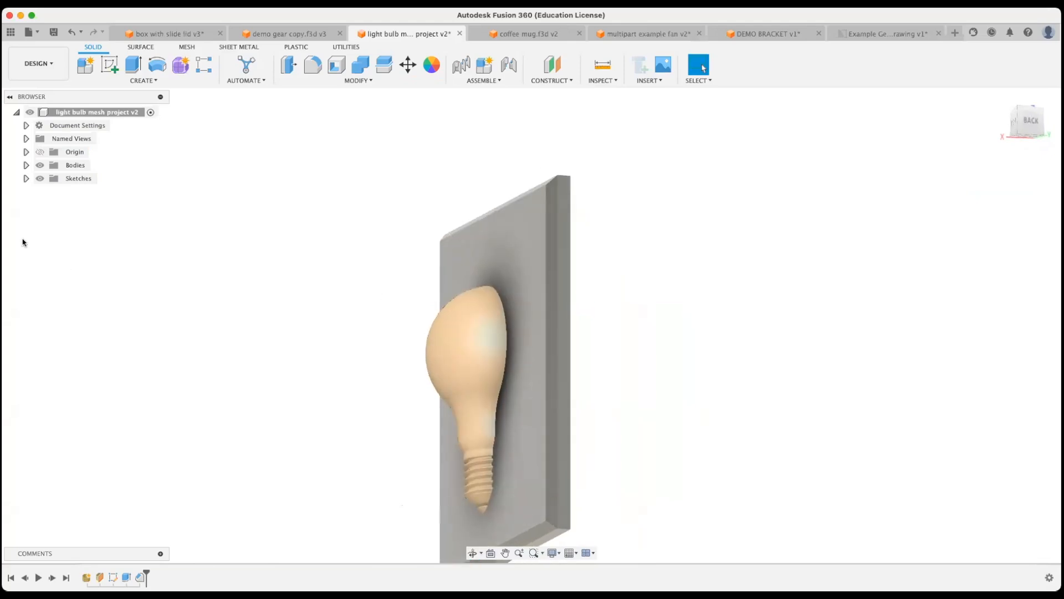
{"action": "left_click", "coordinate": [26, 165]}
{"action": "left_click", "coordinate": [50, 192]}
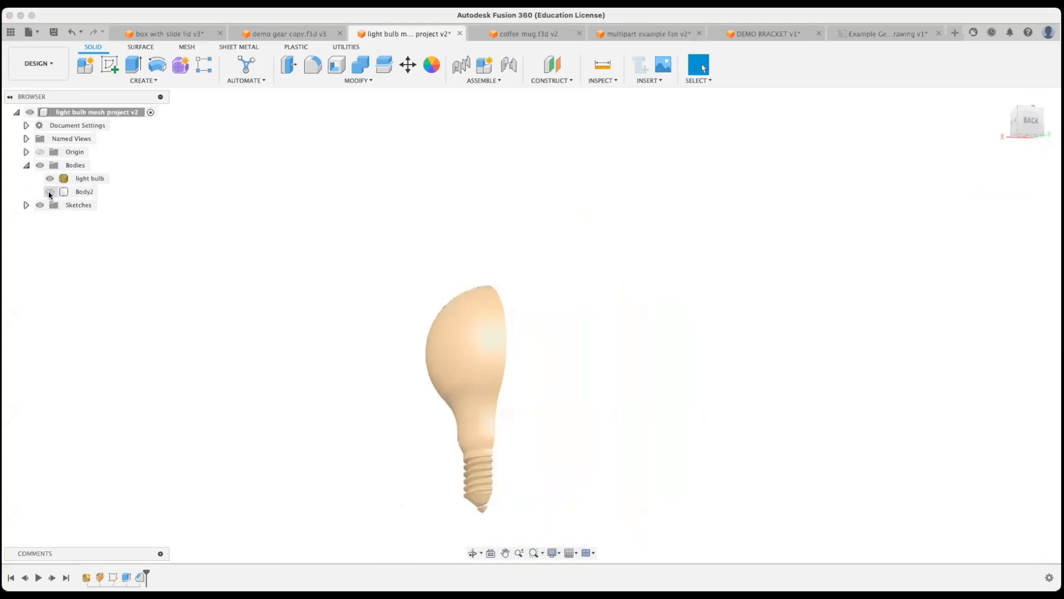
{"action": "left_click", "coordinate": [50, 192]}
{"action": "left_click", "coordinate": [49, 178]}
{"action": "left_click", "coordinate": [50, 178]}
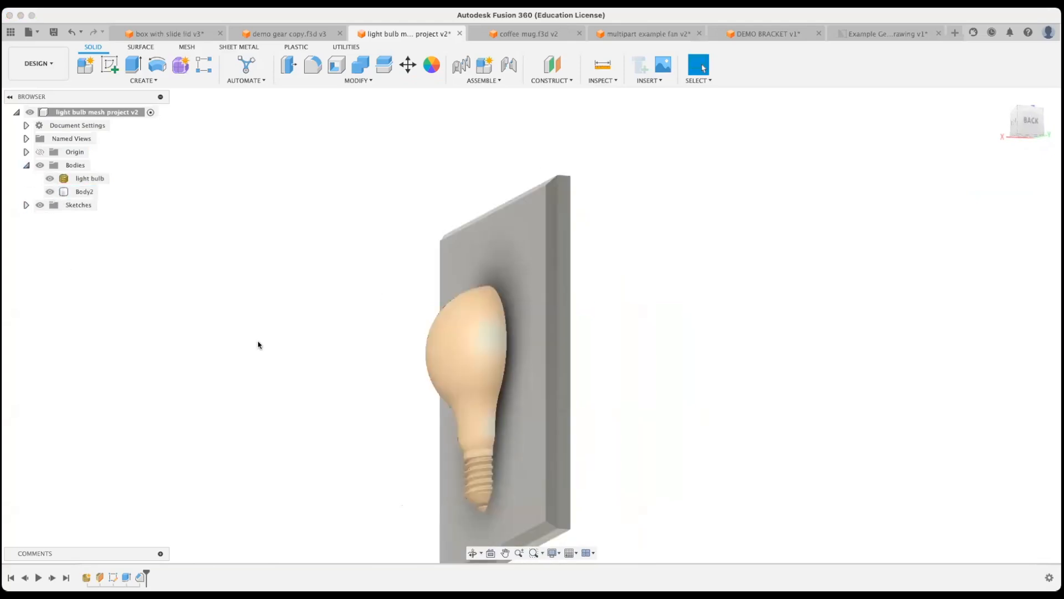
- Edit the plate's extrusion to Two Sides and extend it slightly toward the bulb so the plate overlaps the bulb's flat side
{"action": "middle_click_drag", "start_coordinate": [257, 344], "coordinate": [404, 366], "text": "shift"}
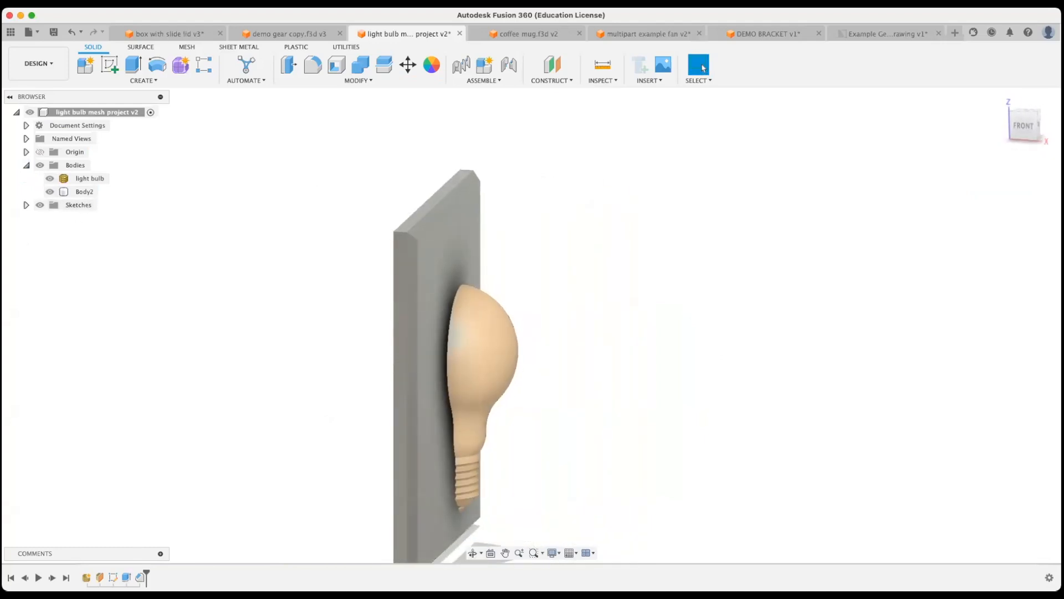
{"action": "double_click", "coordinate": [126, 577]}
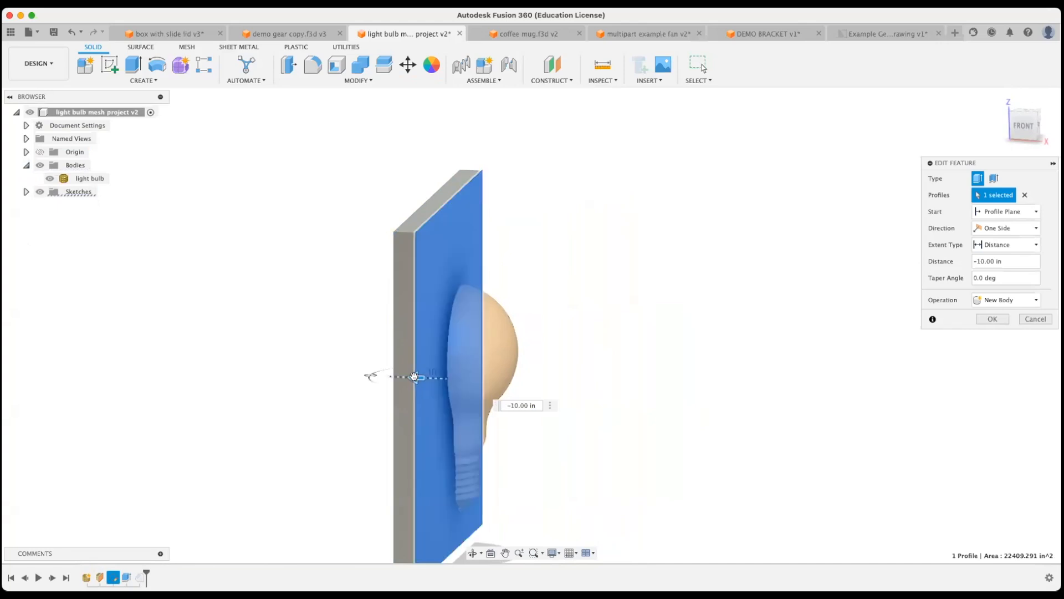
{"action": "left_click", "coordinate": [985, 231]}
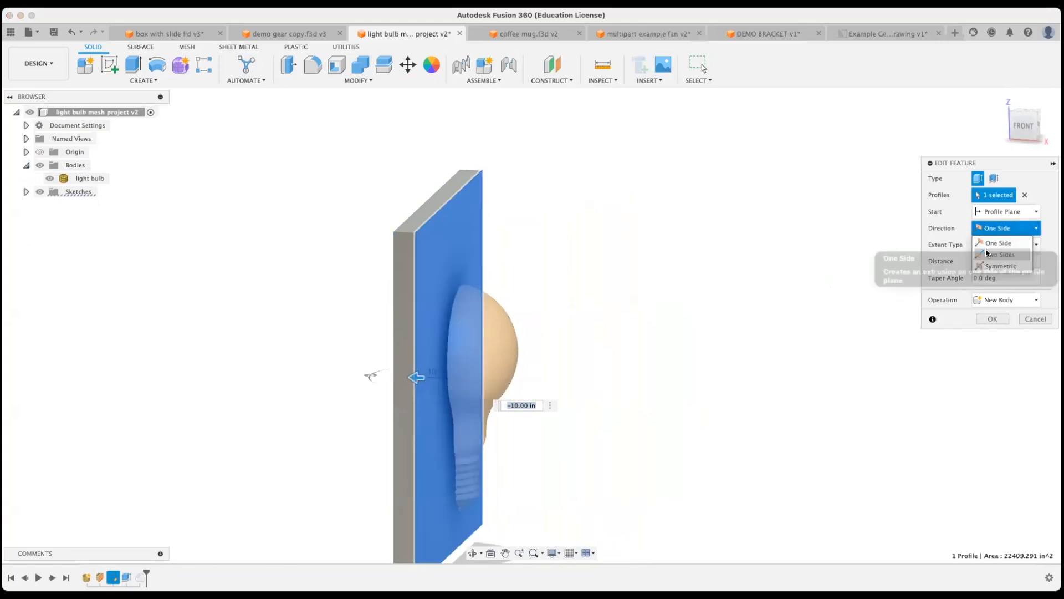
{"action": "left_click", "coordinate": [1000, 254]}
{"action": "left_click_drag", "start_coordinate": [434, 384], "coordinate": [444, 382]}
{"action": "left_click", "coordinate": [993, 412]}
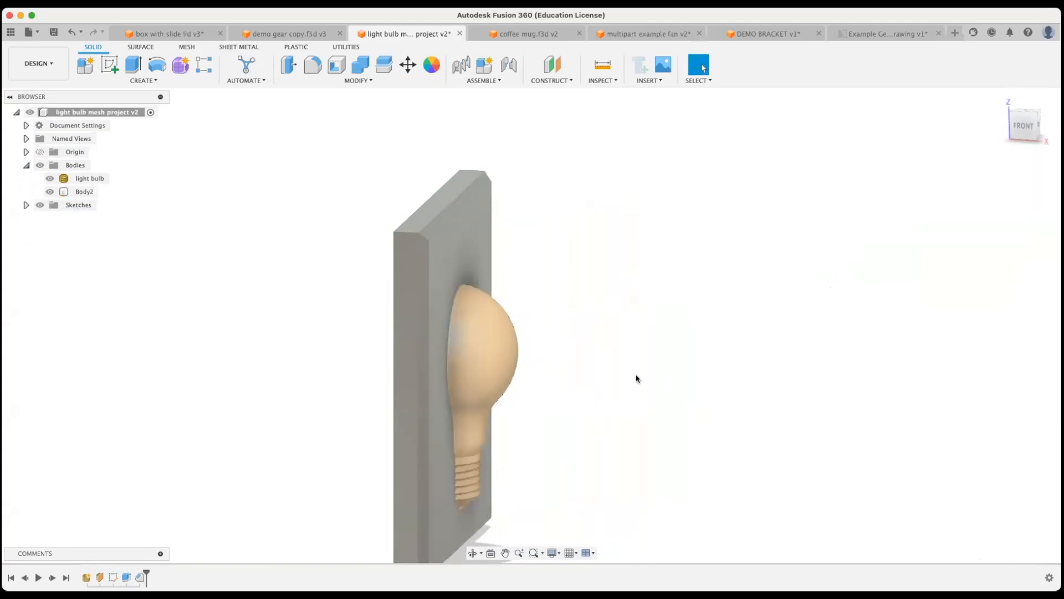
{"action": "middle_click_drag", "start_coordinate": [637, 375], "coordinate": [554, 373], "text": "shift"}
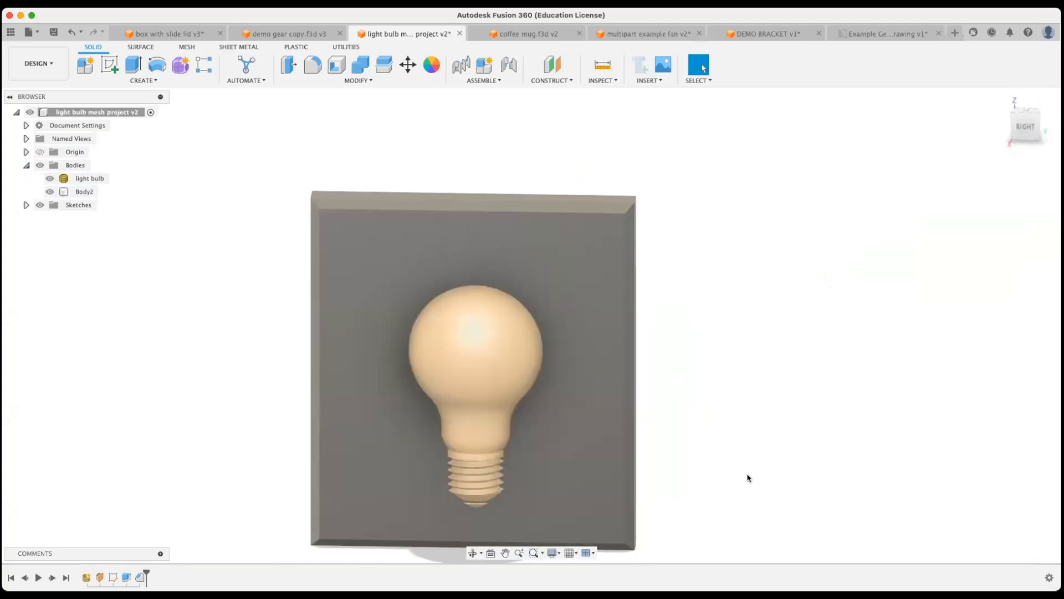
{"action": "middle_click_drag", "start_coordinate": [667, 312], "coordinate": [696, 269]}
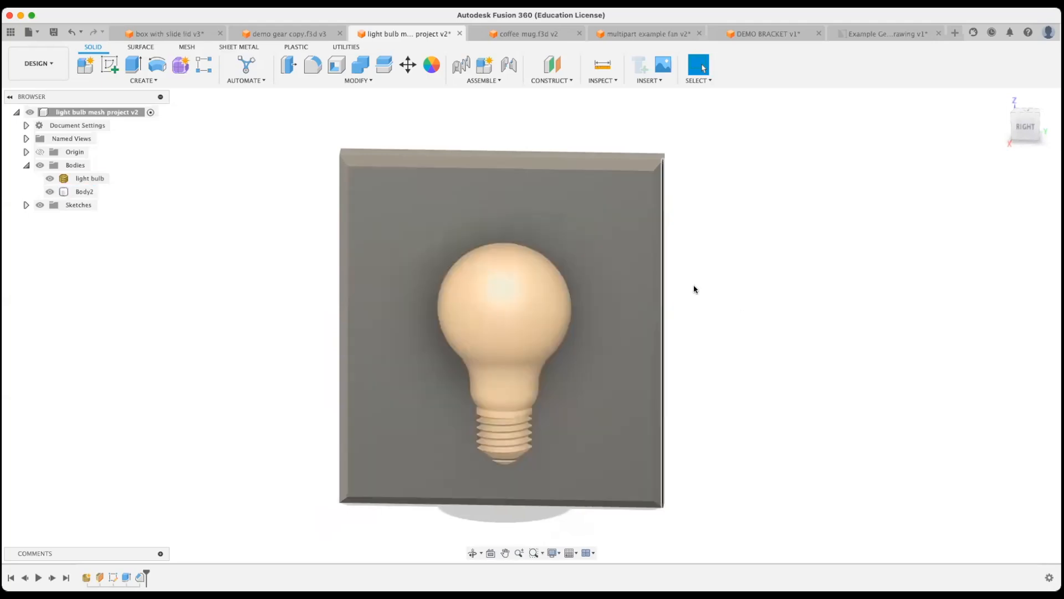
{"action": "middle_click_drag", "start_coordinate": [693, 287], "coordinate": [635, 329]}
{"action": "left_click", "coordinate": [592, 359]}
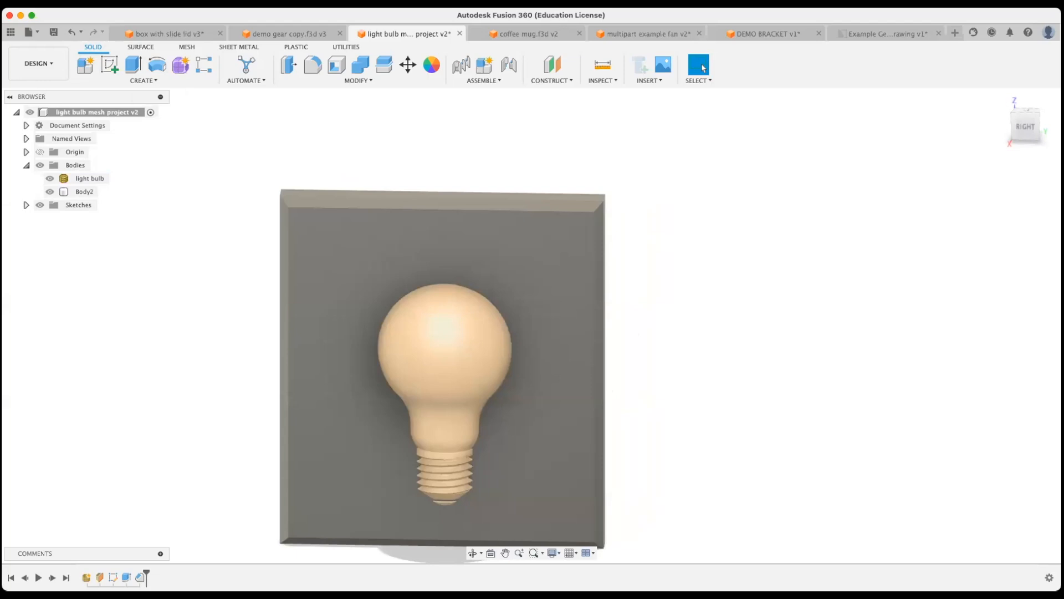
{"action": "key", "text": "super+Tab"}
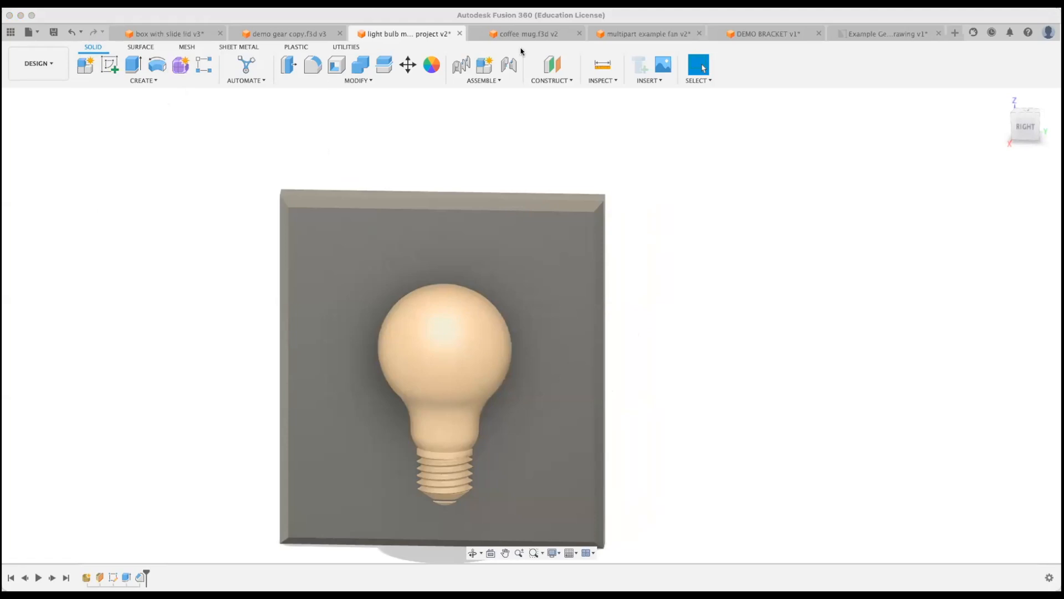
- Switch to the demo gear copy document and examine the red gear's teeth and threaded hole from different angles
{"action": "left_click", "coordinate": [279, 37]}
{"action": "middle_click_drag", "start_coordinate": [715, 255], "coordinate": [604, 267], "text": "shift"}
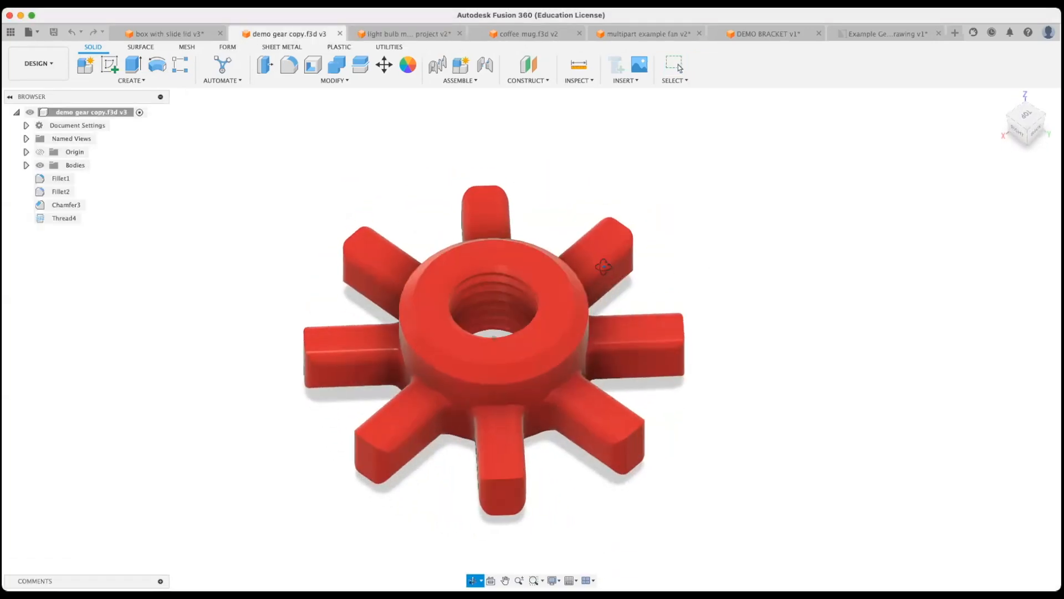
{"action": "middle_click_drag", "start_coordinate": [698, 297], "coordinate": [724, 322]}
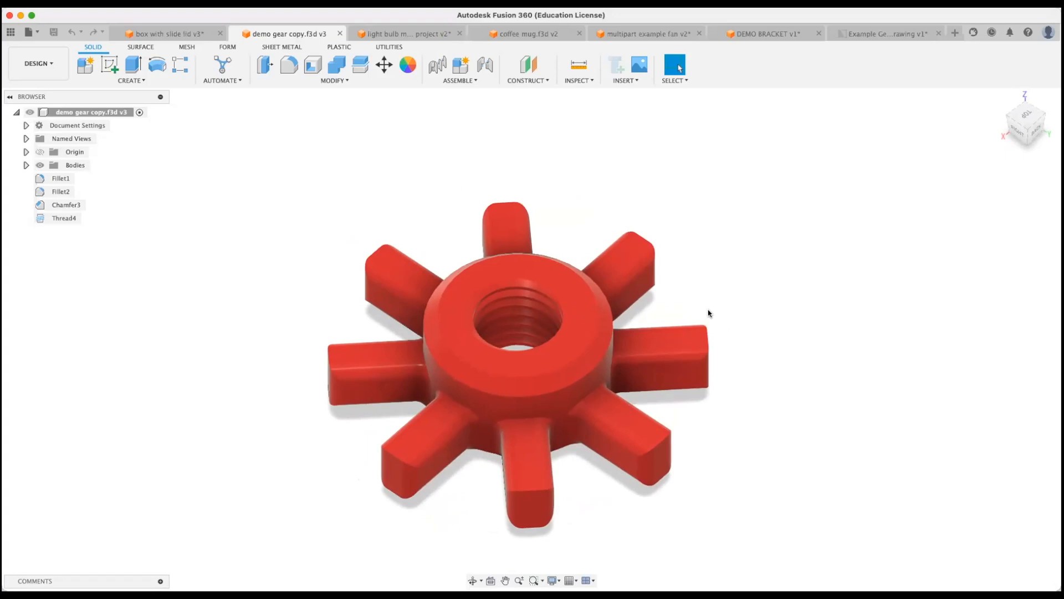
{"action": "middle_click_drag", "start_coordinate": [760, 266], "coordinate": [748, 247], "text": "shift"}
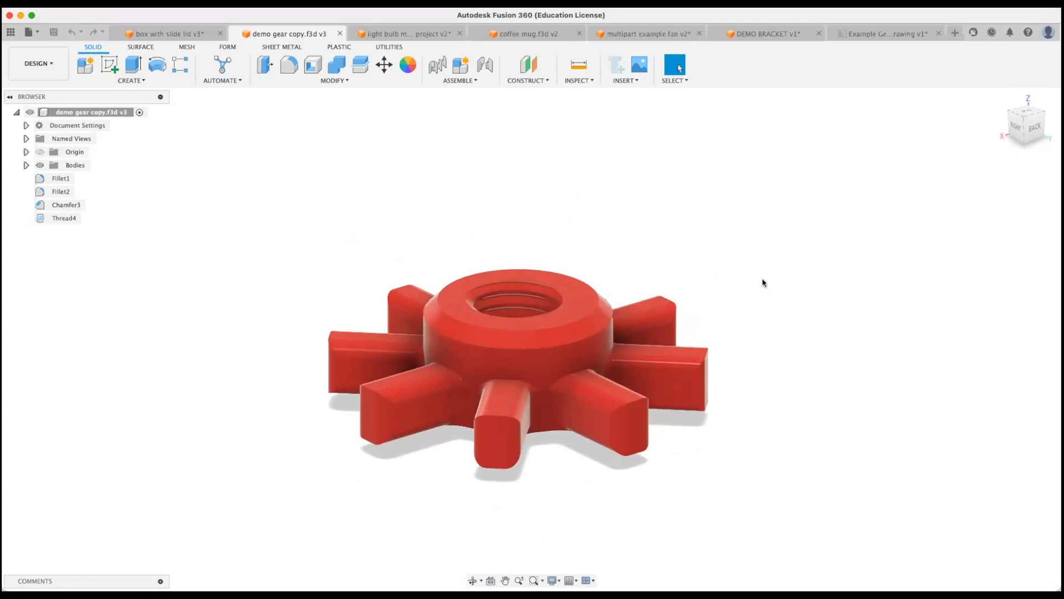
{"action": "middle_click_drag", "start_coordinate": [763, 282], "coordinate": [761, 309], "text": "shift"}
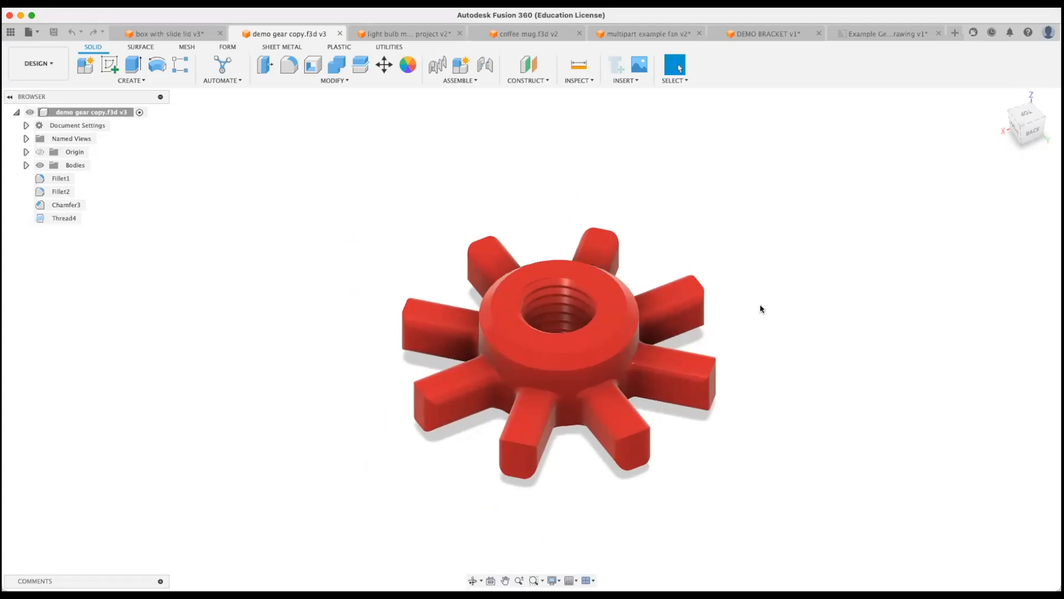
- Create a new full-assembly ISO drawing of the gear in mm on an A3 sheet and place its 1:1 front view near the sheet's upper-left corner
{"action": "middle_click_drag", "start_coordinate": [638, 344], "coordinate": [489, 358]}
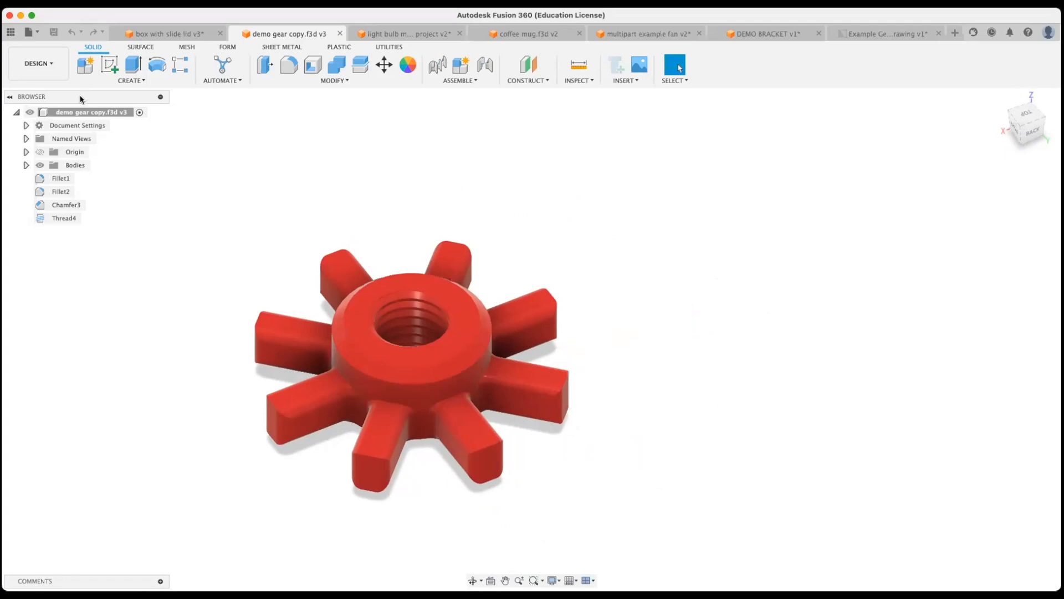
{"action": "left_click", "coordinate": [38, 64]}
{"action": "mouse_move", "coordinate": [79, 207]}
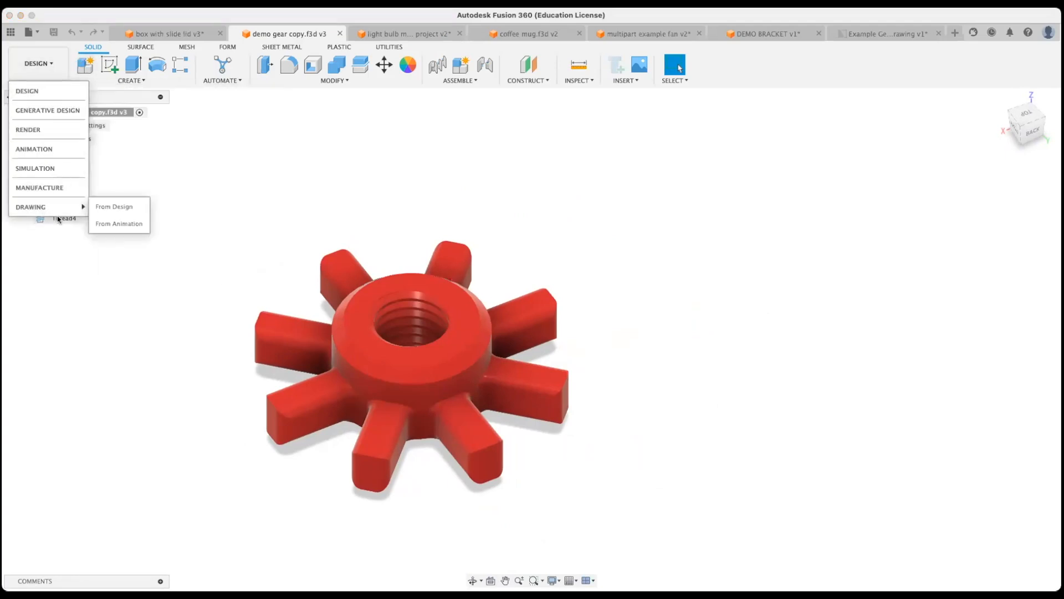
{"action": "left_click", "coordinate": [117, 208]}
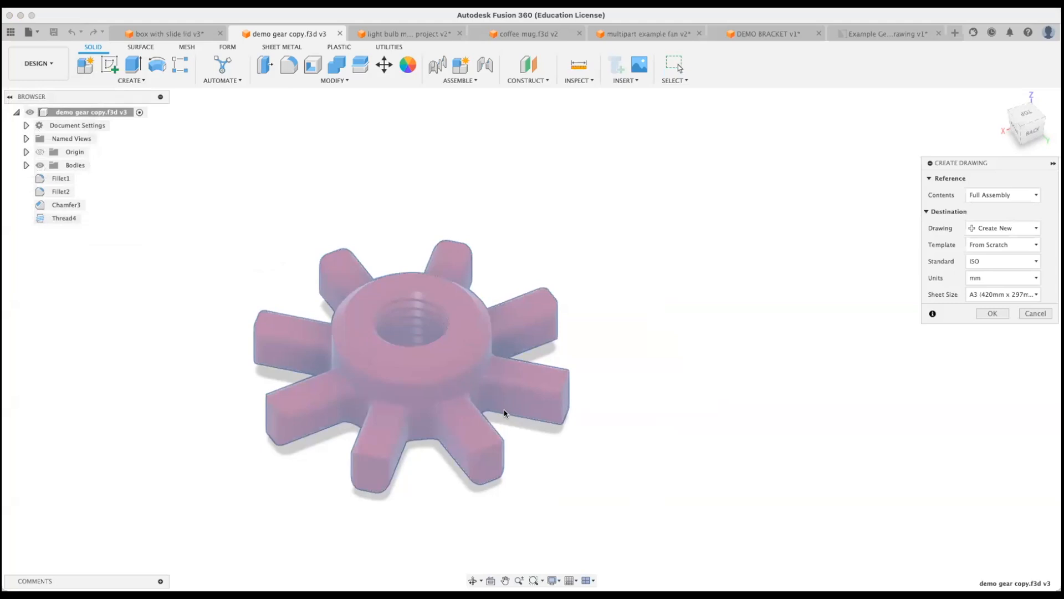
{"action": "left_click", "coordinate": [991, 314]}
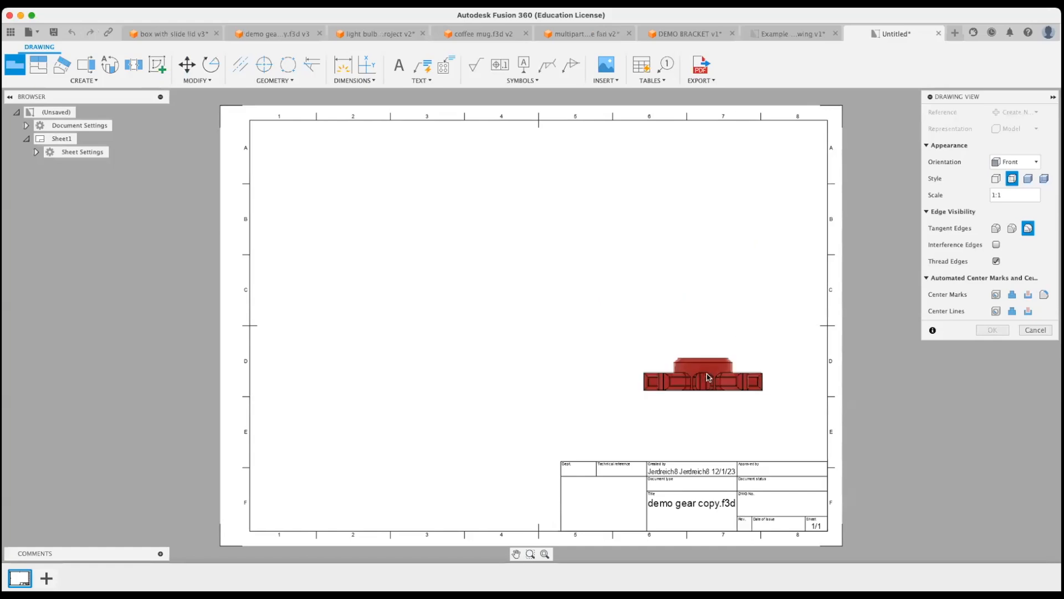
{"action": "left_click", "coordinate": [361, 201]}
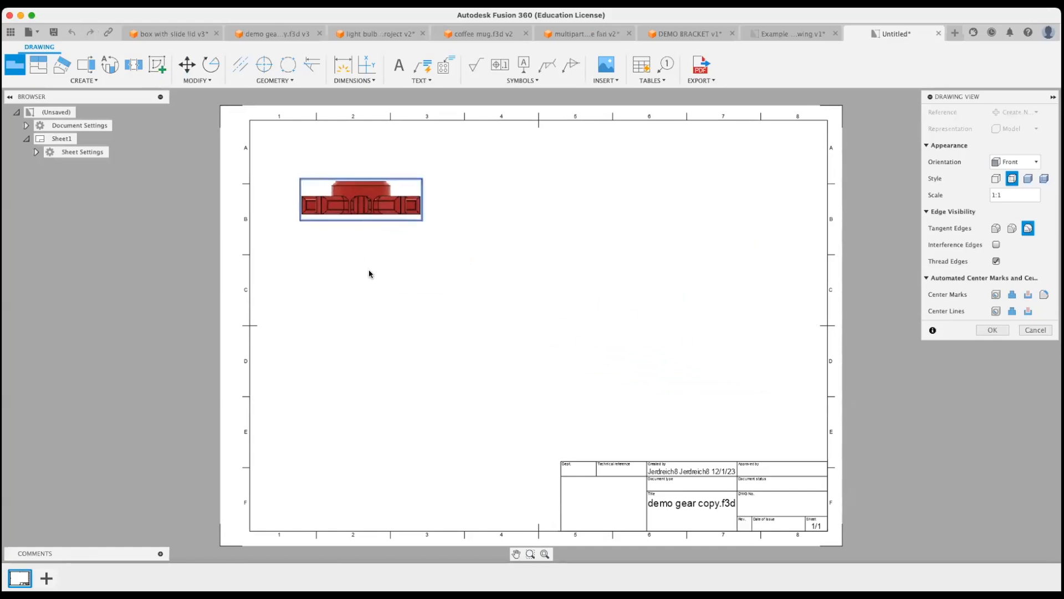
{"action": "left_click", "coordinate": [992, 331]}
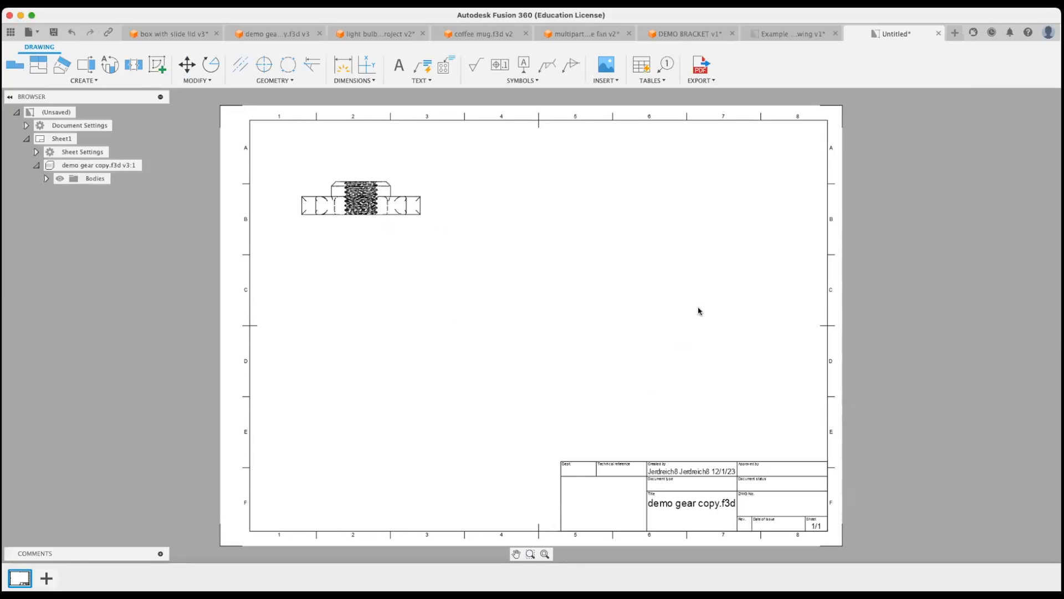
- Project three views from the front view: the round gear face below it, a side view beside it and an isometric view diagonally below
{"action": "left_click", "coordinate": [38, 64]}
{"action": "left_click", "coordinate": [352, 212]}
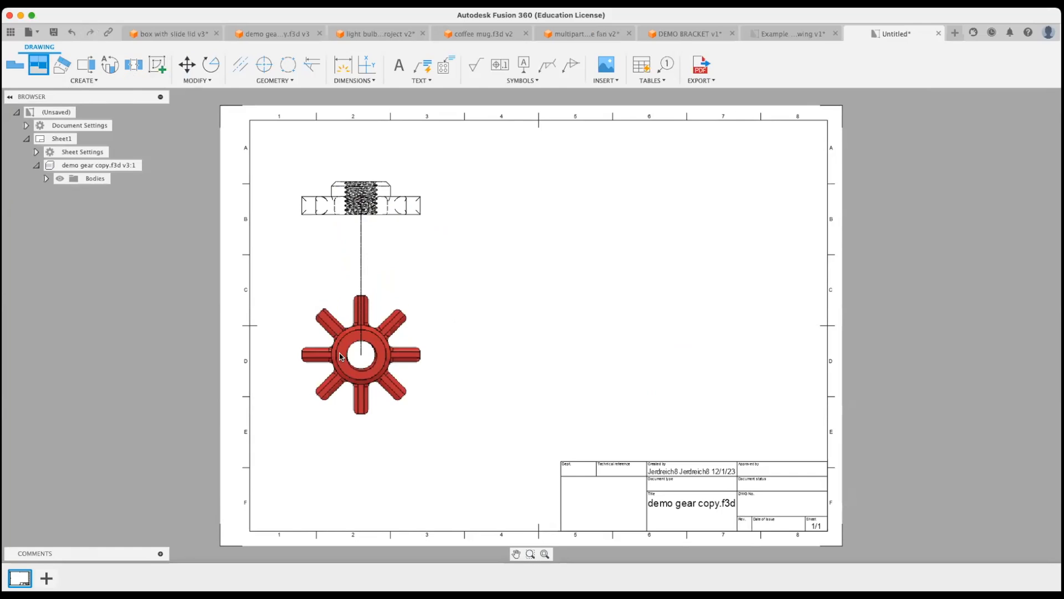
{"action": "left_click", "coordinate": [361, 355]}
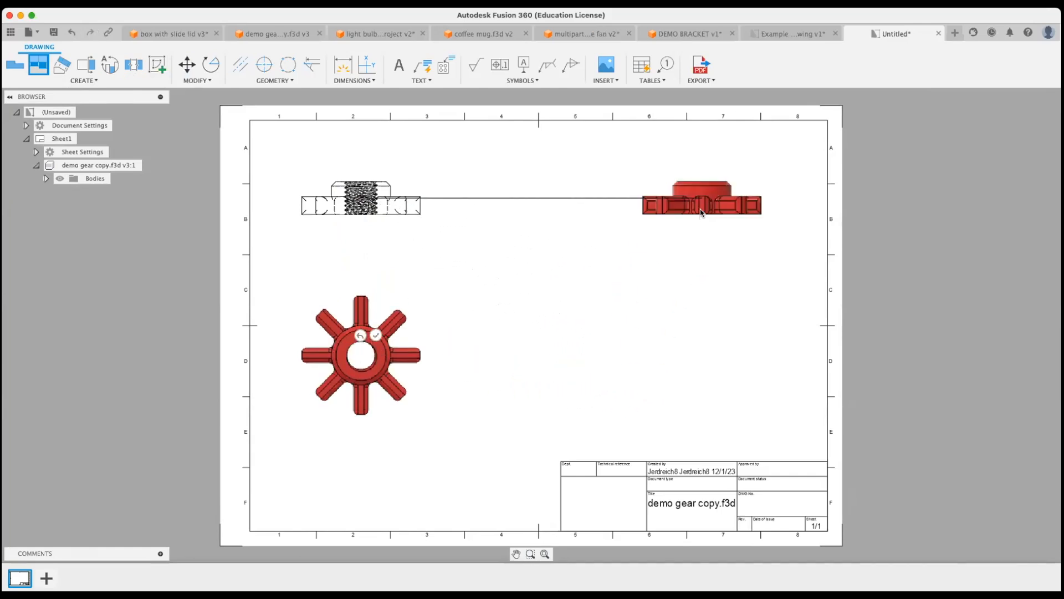
{"action": "left_click", "coordinate": [702, 213]}
{"action": "left_click", "coordinate": [695, 337]}
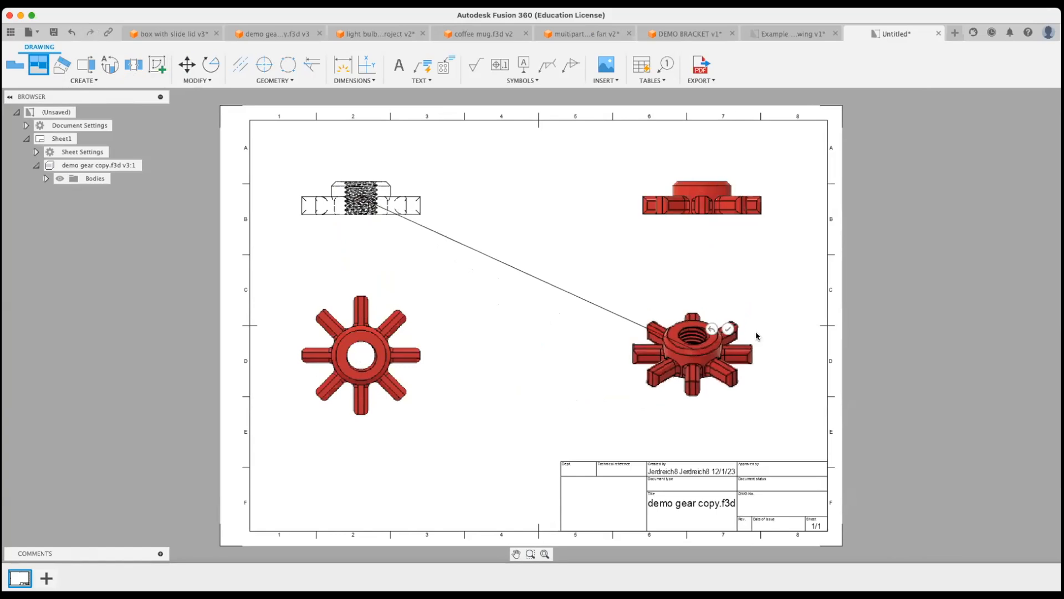
{"action": "left_click", "coordinate": [728, 329]}
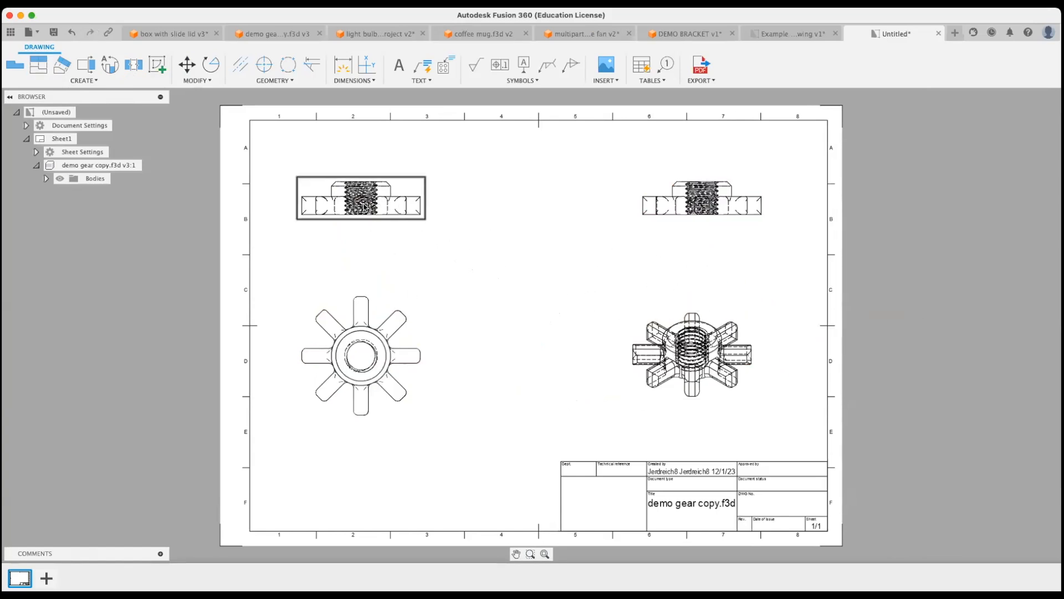
{"action": "scroll", "coordinate": [371, 187], "scroll_direction": "up", "scroll_amount": 2}
{"action": "scroll", "coordinate": [421, 229], "scroll_direction": "down", "scroll_amount": 1}
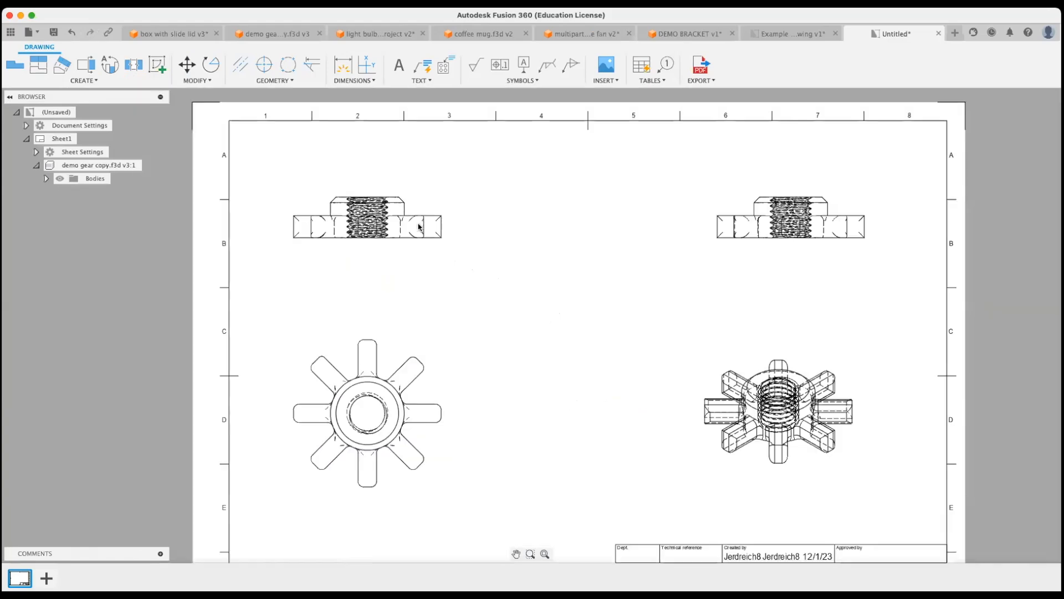
{"action": "middle_click_drag", "start_coordinate": [400, 220], "coordinate": [343, 204]}
{"action": "scroll", "coordinate": [755, 234], "scroll_direction": "up", "scroll_amount": 2}
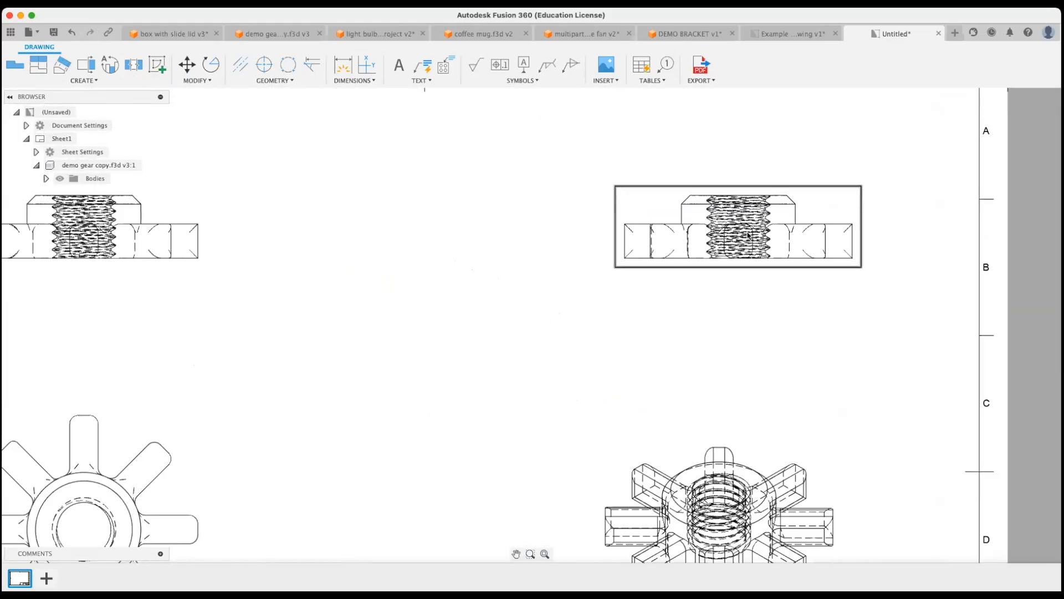
{"action": "left_click", "coordinate": [752, 216]}
{"action": "right_click", "coordinate": [750, 217]}
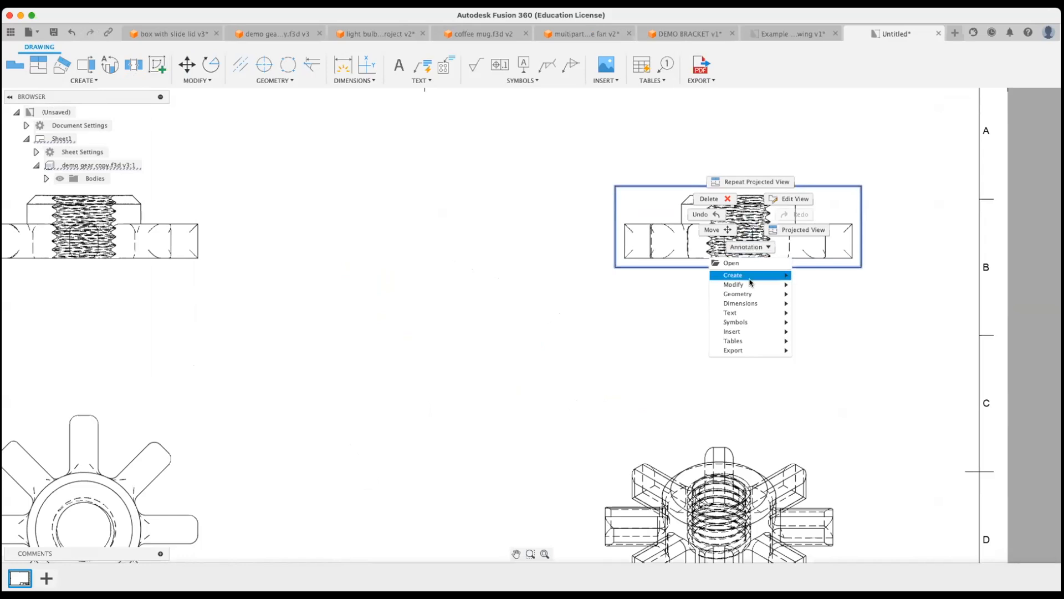
{"action": "mouse_move", "coordinate": [750, 289]}
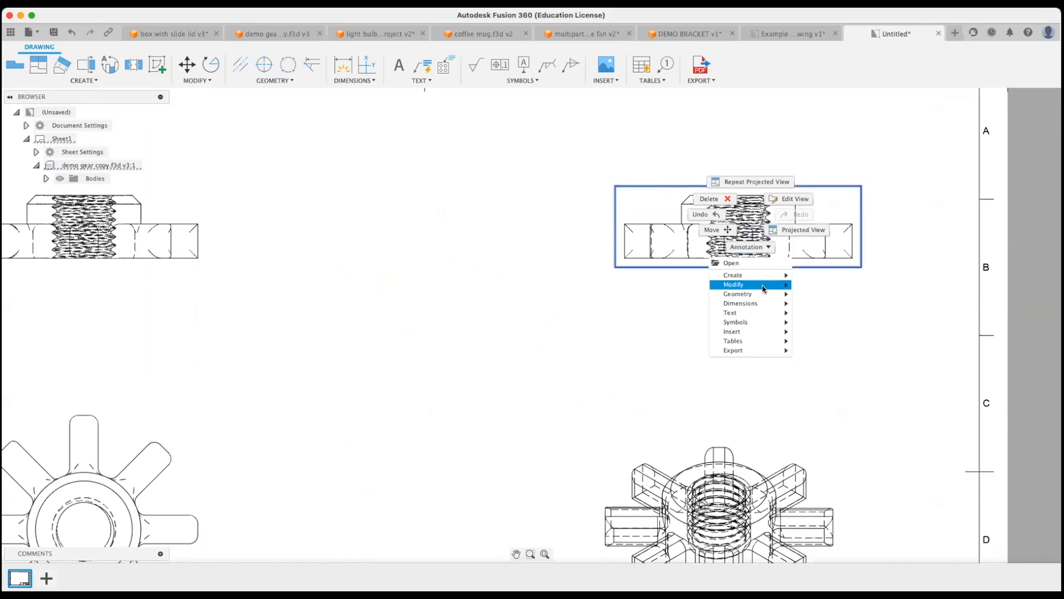
{"action": "mouse_move", "coordinate": [760, 308]}
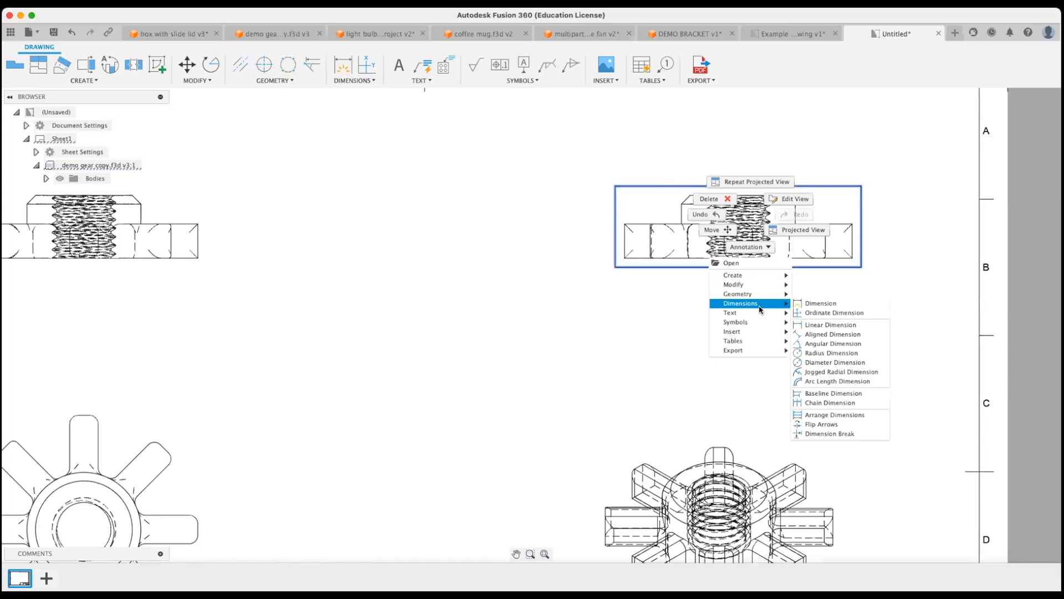
{"action": "left_click", "coordinate": [508, 309]}
- Edit the isometric view of the gear so it uses the Shaded style
{"action": "scroll", "coordinate": [656, 430], "scroll_direction": "down", "scroll_amount": 3}
{"action": "left_click", "coordinate": [725, 494]}
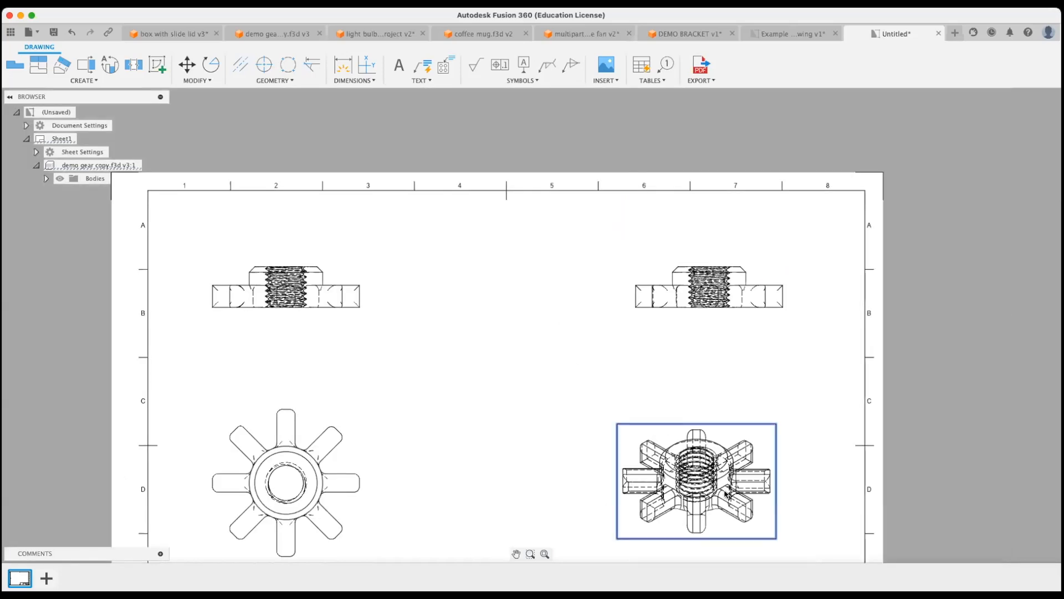
{"action": "right_click", "coordinate": [726, 493]}
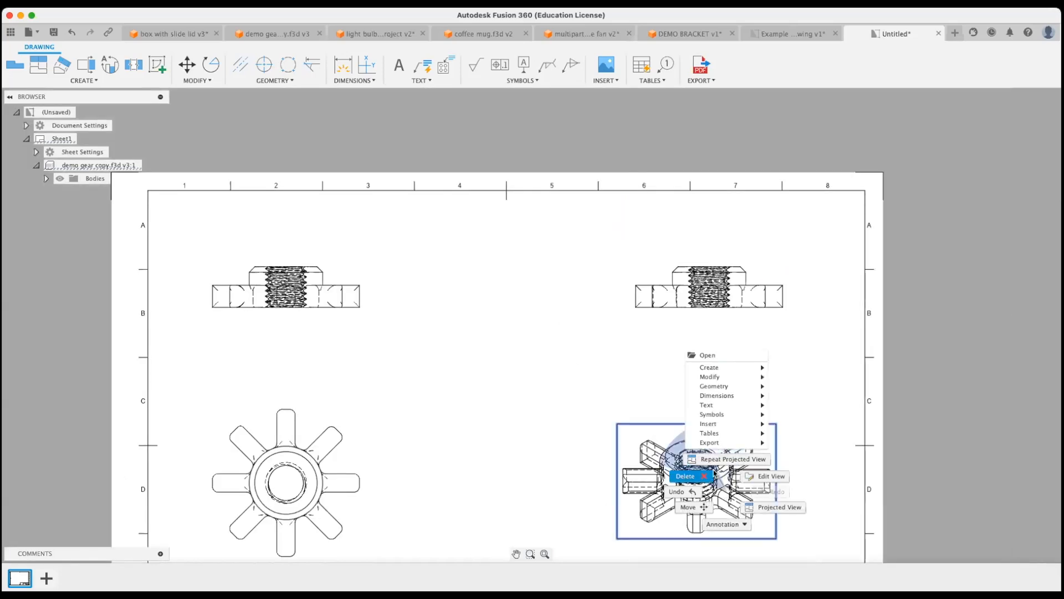
{"action": "left_click", "coordinate": [768, 476]}
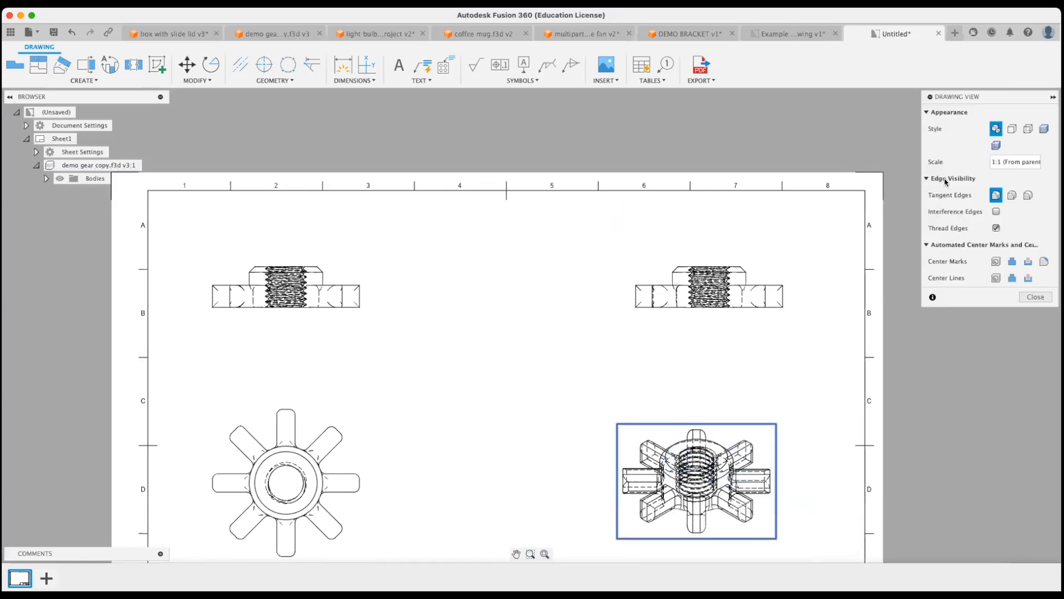
{"action": "left_click", "coordinate": [1047, 131]}
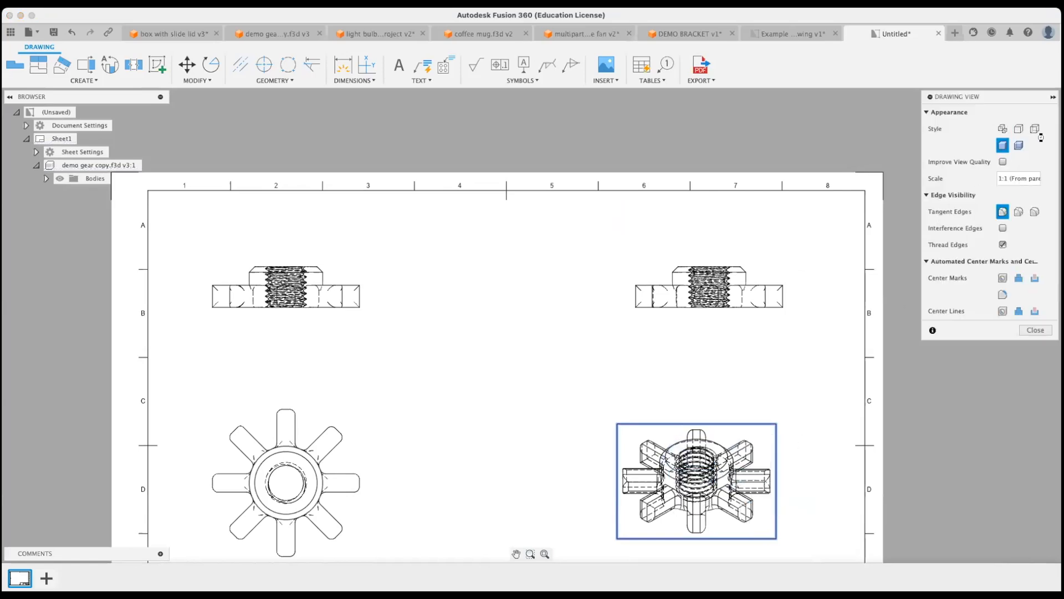
{"action": "left_click", "coordinate": [1028, 329]}
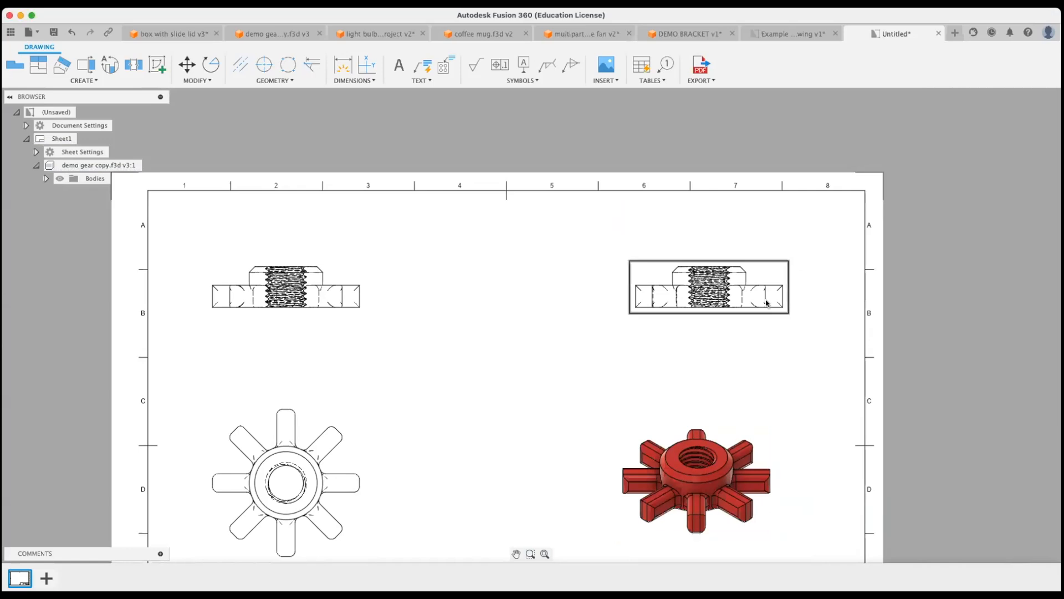
- Edit the projected side view above the isometric one so it shows only visible edges
{"action": "left_click", "coordinate": [716, 294]}
{"action": "right_click", "coordinate": [715, 294]}
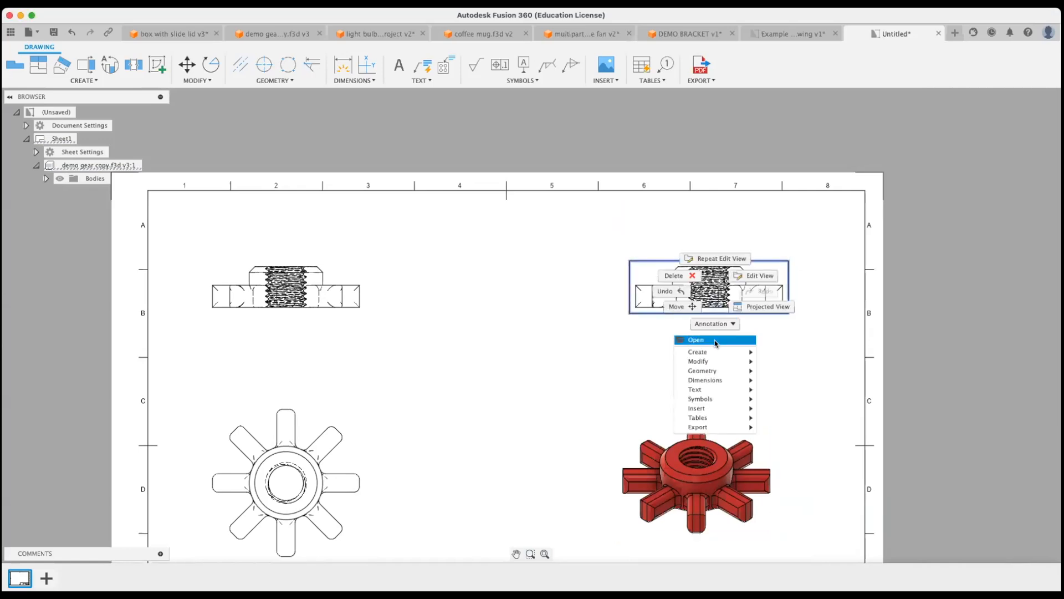
{"action": "left_click", "coordinate": [759, 276]}
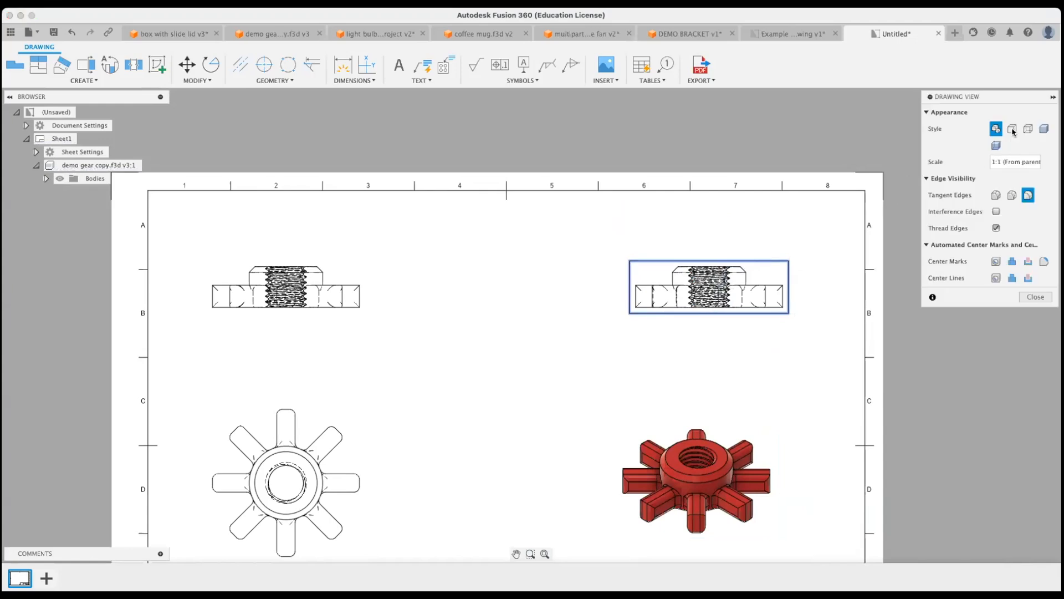
{"action": "left_click", "coordinate": [1012, 129]}
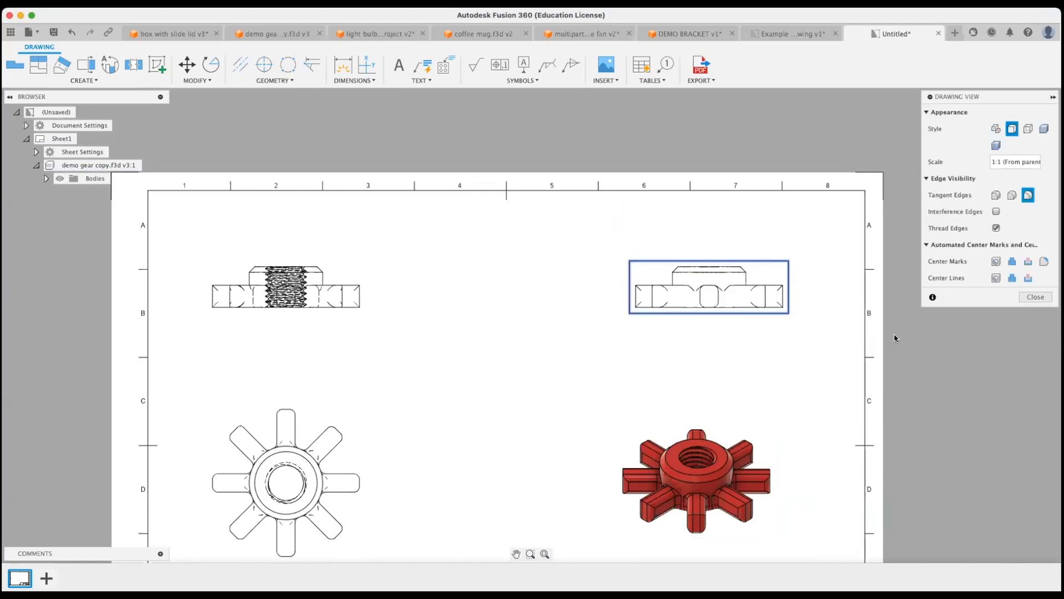
{"action": "left_click", "coordinate": [1035, 298]}
- In the round gear view, dimension the topmost tooth's width above it and the short end edge of the upper-right tooth
{"action": "middle_click_drag", "start_coordinate": [527, 231], "coordinate": [653, 243]}
{"action": "scroll", "coordinate": [638, 221], "scroll_direction": "down", "scroll_amount": 2}
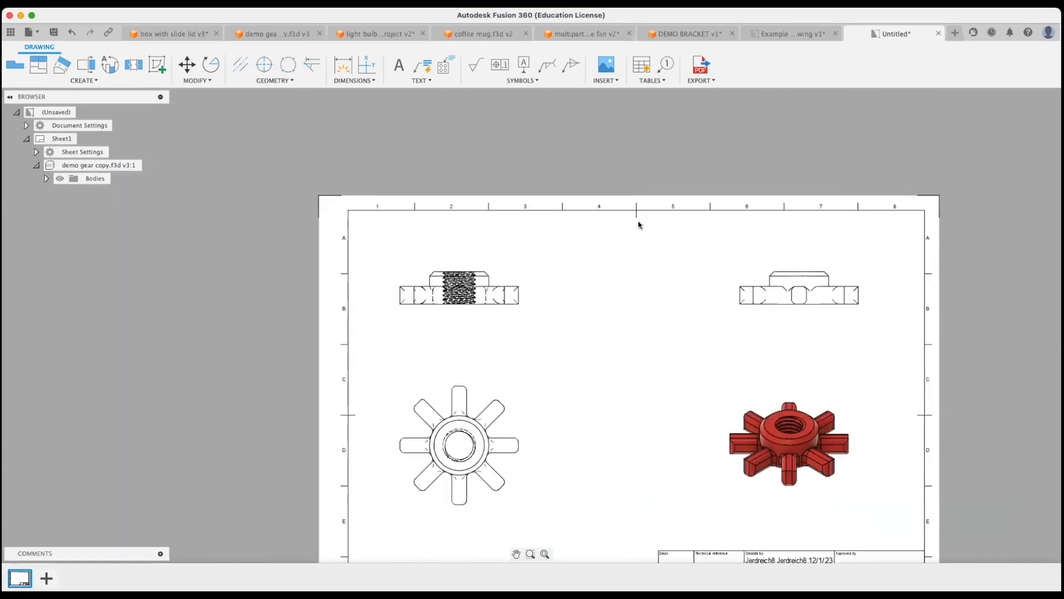
{"action": "left_click", "coordinate": [343, 73]}
{"action": "scroll", "coordinate": [451, 404], "scroll_direction": "down", "scroll_amount": 2}
{"action": "scroll", "coordinate": [451, 403], "scroll_direction": "up", "scroll_amount": 5}
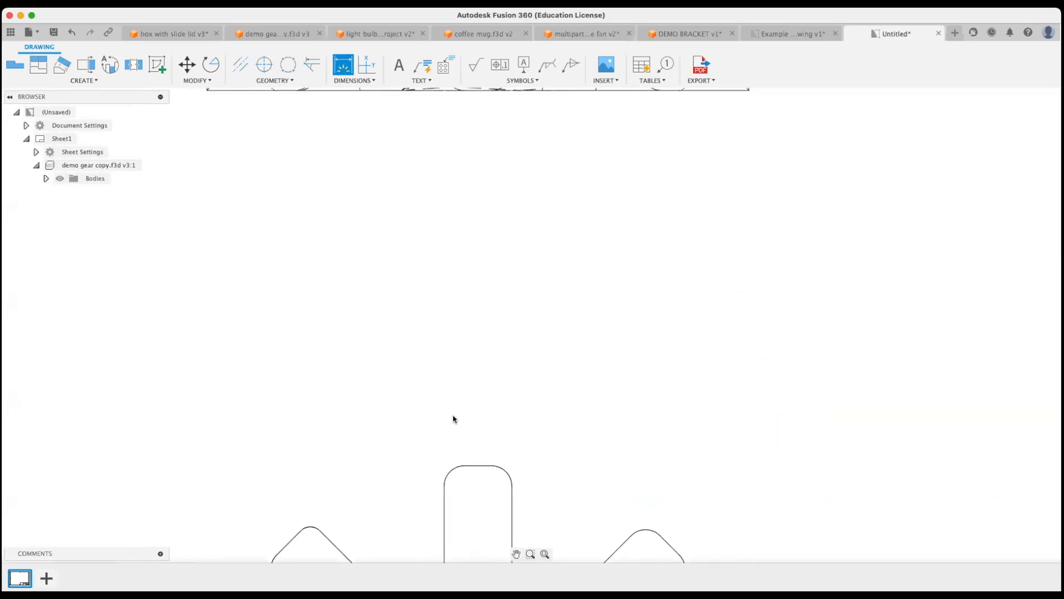
{"action": "left_click", "coordinate": [437, 411]}
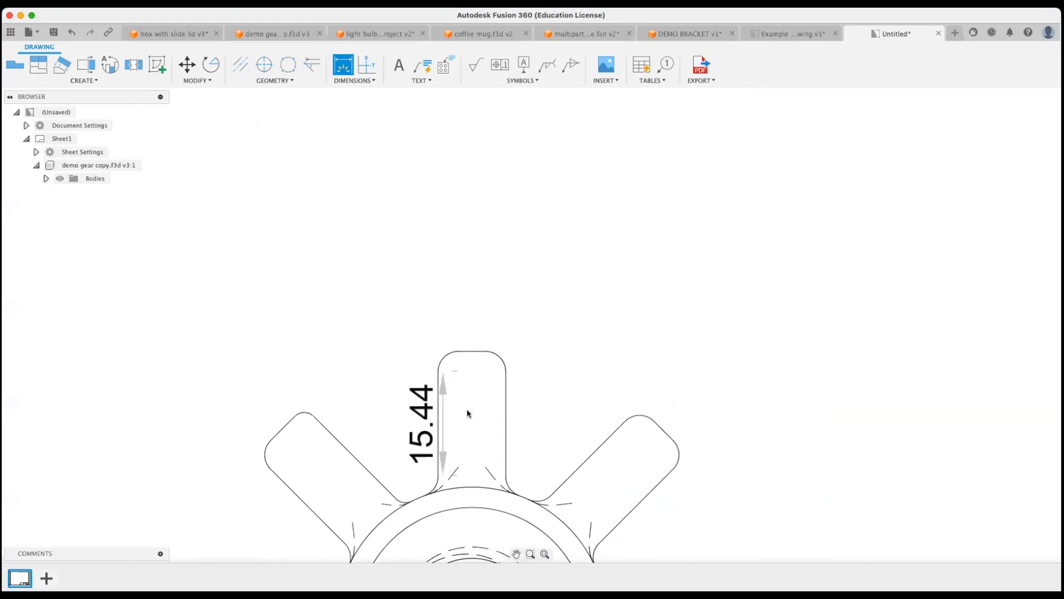
{"action": "left_click", "coordinate": [503, 417]}
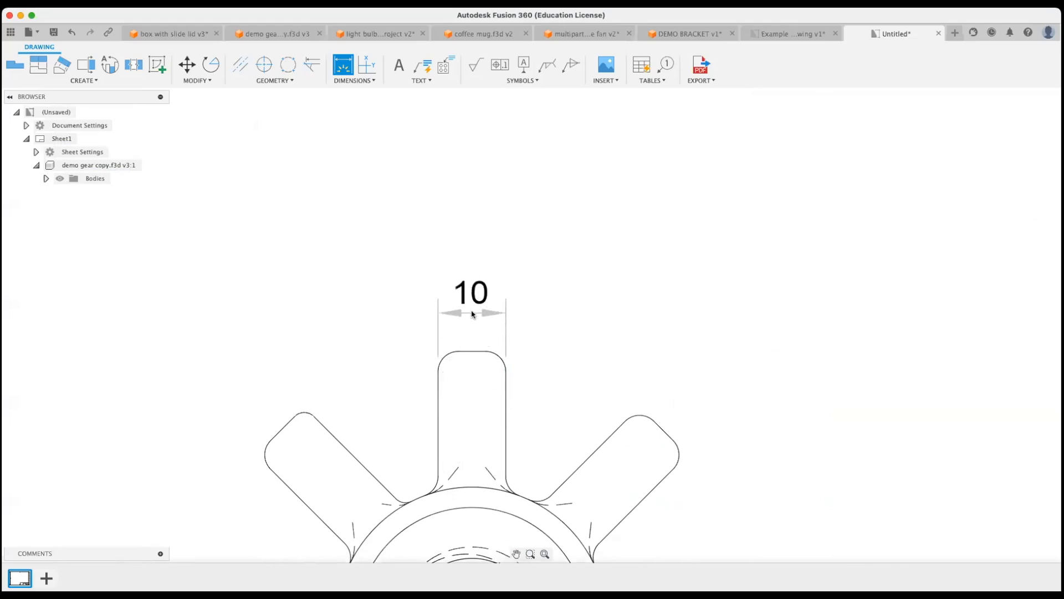
{"action": "left_click", "coordinate": [478, 294]}
{"action": "left_click", "coordinate": [662, 434]}
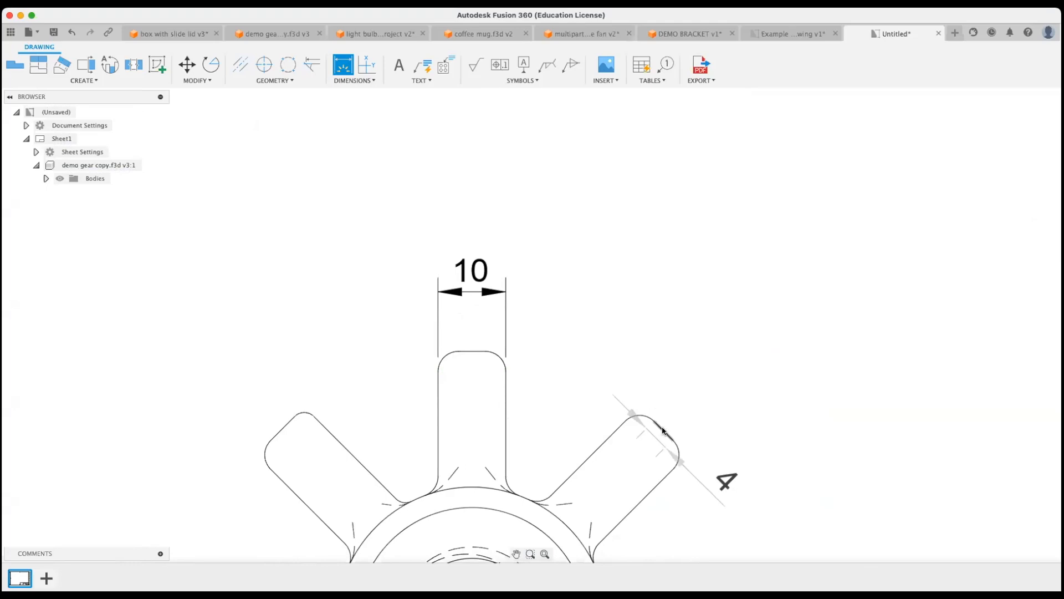
{"action": "left_click", "coordinate": [763, 386]}
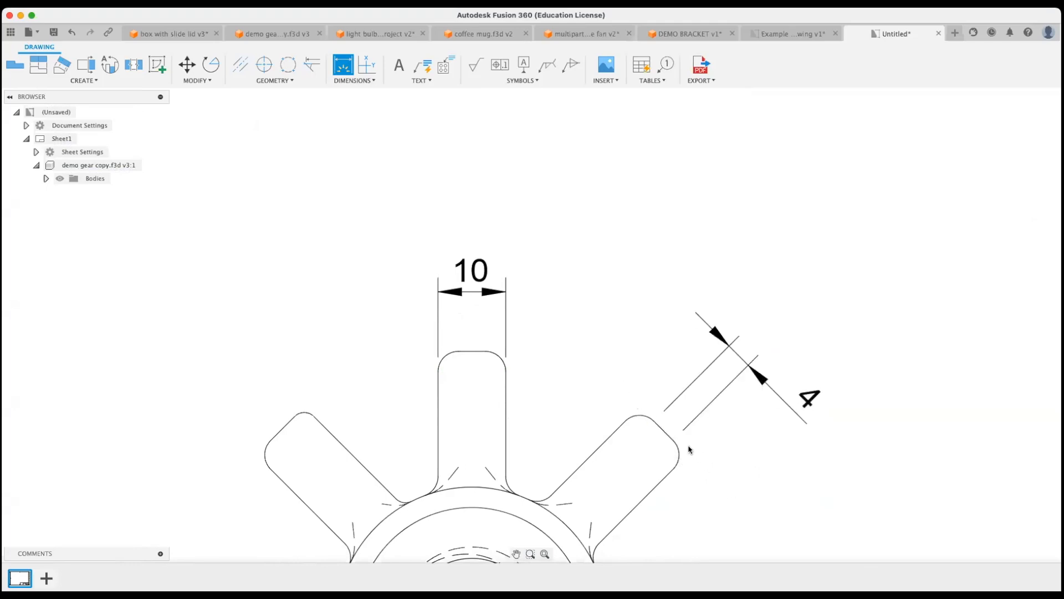
- Dimension the hub's outer diameter above the front view
{"action": "scroll", "coordinate": [684, 424], "scroll_direction": "down", "scroll_amount": 5}
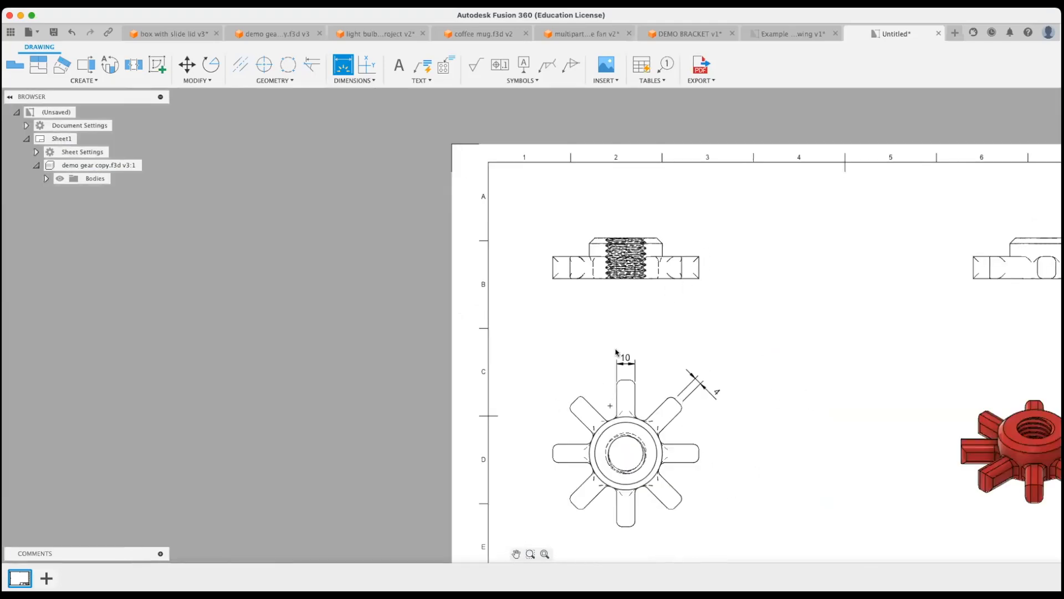
{"action": "scroll", "coordinate": [595, 241], "scroll_direction": "up", "scroll_amount": 5}
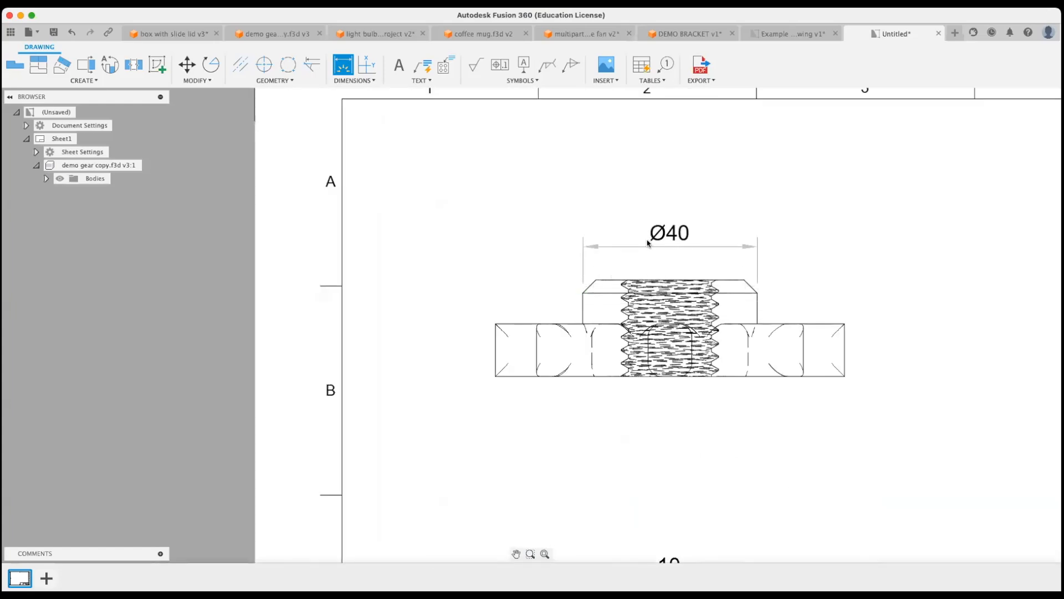
{"action": "left_click", "coordinate": [750, 252]}
{"action": "scroll", "coordinate": [750, 252], "scroll_direction": "down", "scroll_amount": 3}
{"action": "scroll", "coordinate": [836, 256], "scroll_direction": "down", "scroll_amount": 3}
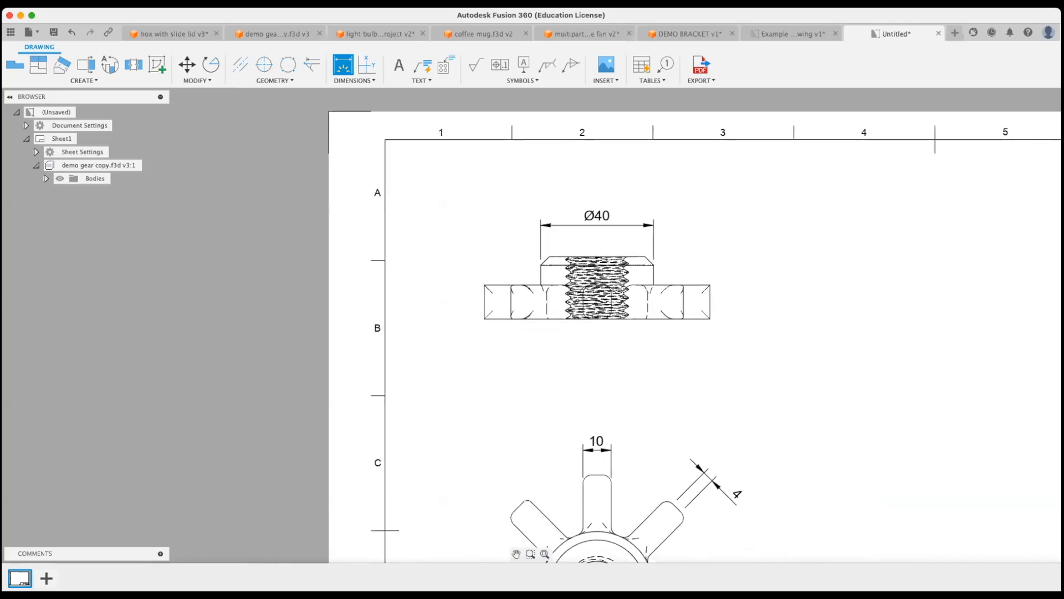
{"action": "scroll", "coordinate": [670, 236], "scroll_direction": "up", "scroll_amount": 2}
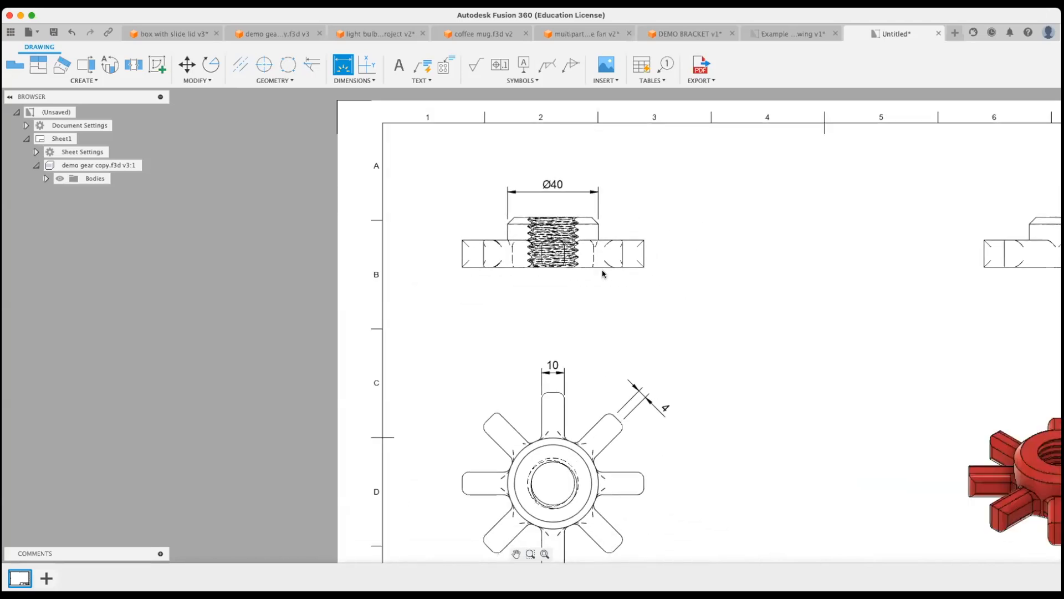
{"action": "scroll", "coordinate": [593, 266], "scroll_direction": "down", "scroll_amount": 2}
{"action": "scroll", "coordinate": [637, 328], "scroll_direction": "down", "scroll_amount": 2}
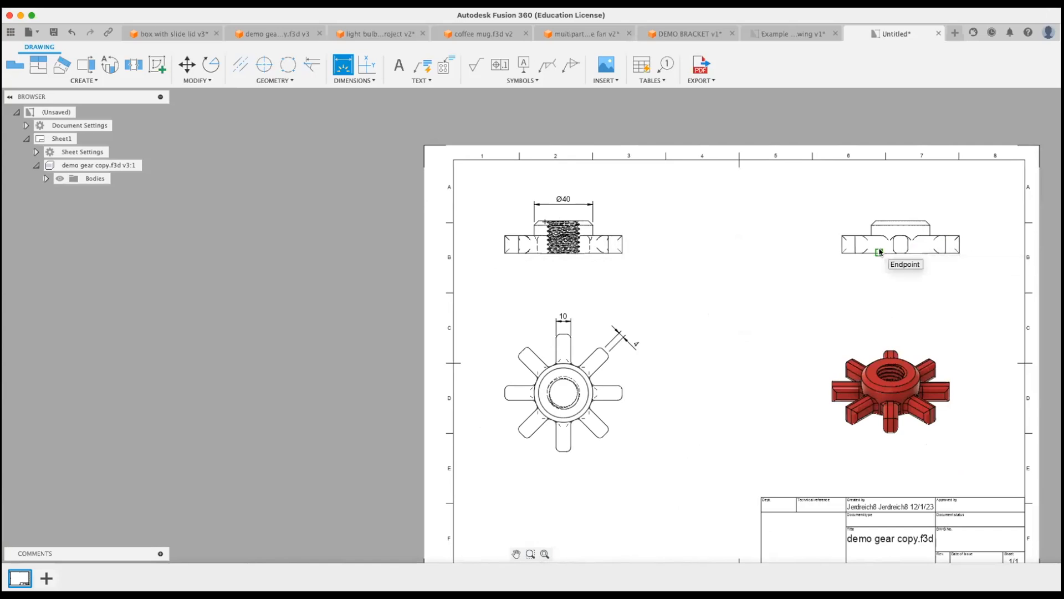
{"action": "scroll", "coordinate": [854, 300], "scroll_direction": "down", "scroll_amount": 2}
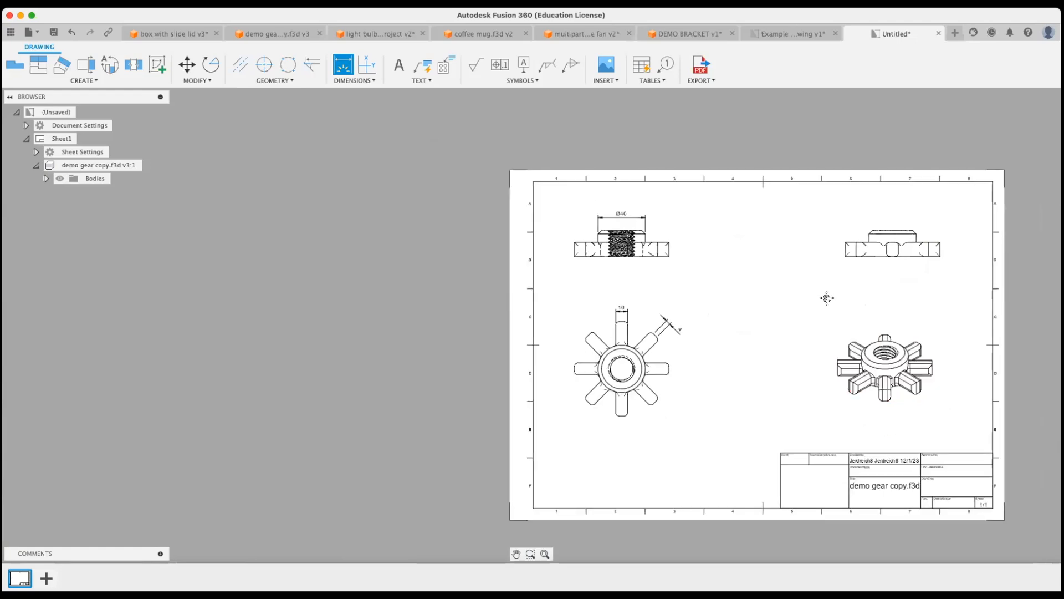
- Switch to the demo gear copy design and examine the file types offered for export, leaving without exporting
{"action": "middle_click_drag", "start_coordinate": [827, 298], "coordinate": [712, 315]}
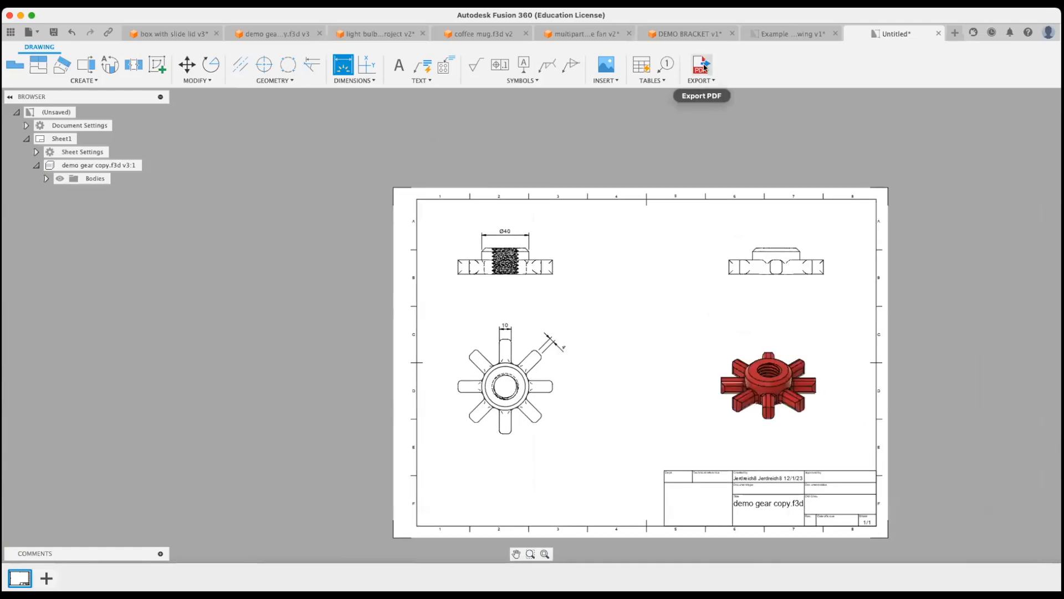
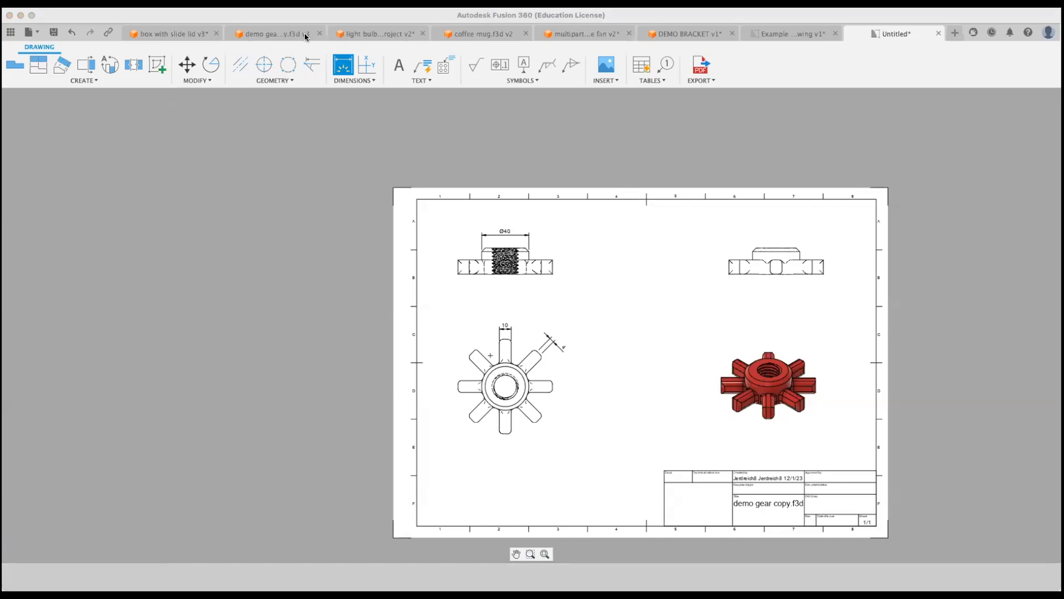
{"action": "left_click", "coordinate": [265, 35]}
{"action": "mouse_move", "coordinate": [463, 223]}
{"action": "middle_mouse_down"}
{"action": "mouse_move", "coordinate": [668, 289]}
{"action": "mouse_move", "coordinate": [776, 344]}
{"action": "mouse_move", "coordinate": [629, 256]}
{"action": "mouse_move", "coordinate": [708, 309]}
{"action": "mouse_move", "coordinate": [679, 322]}
{"action": "middle_mouse_up"}
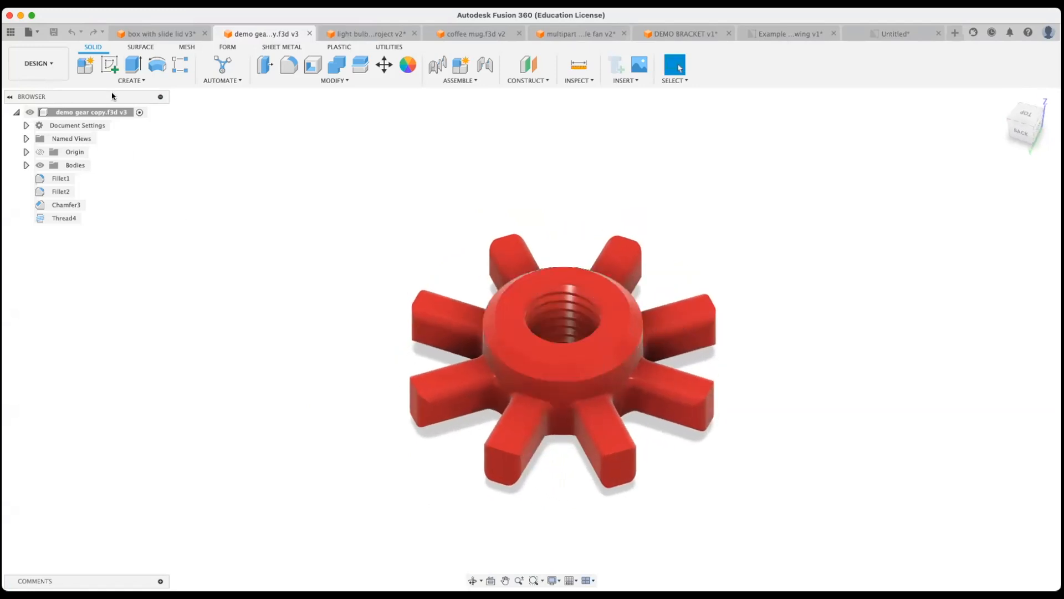
{"action": "left_click", "coordinate": [83, 10]}
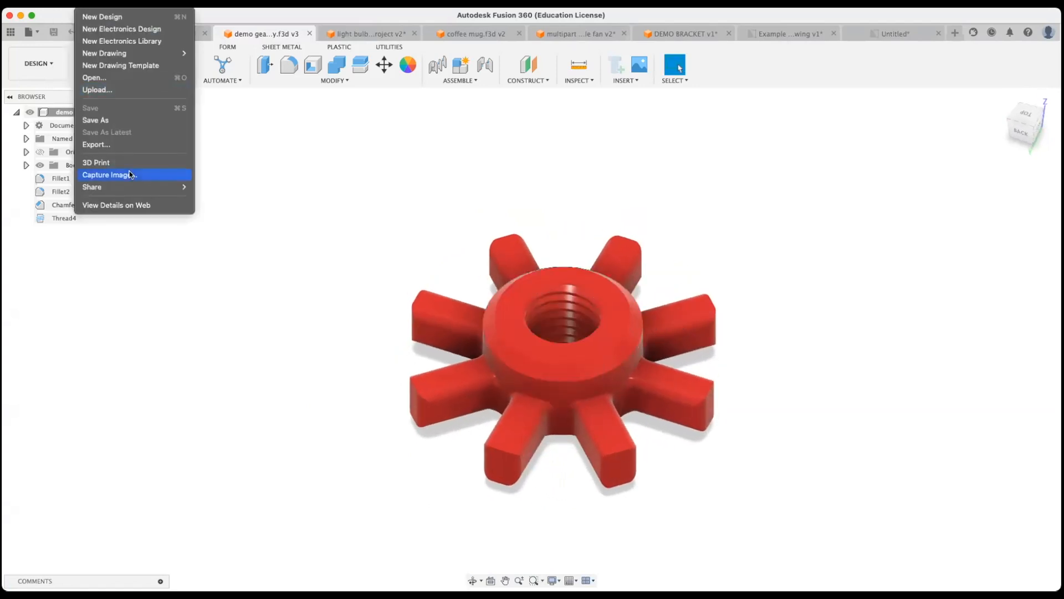
{"action": "left_click", "coordinate": [114, 143]}
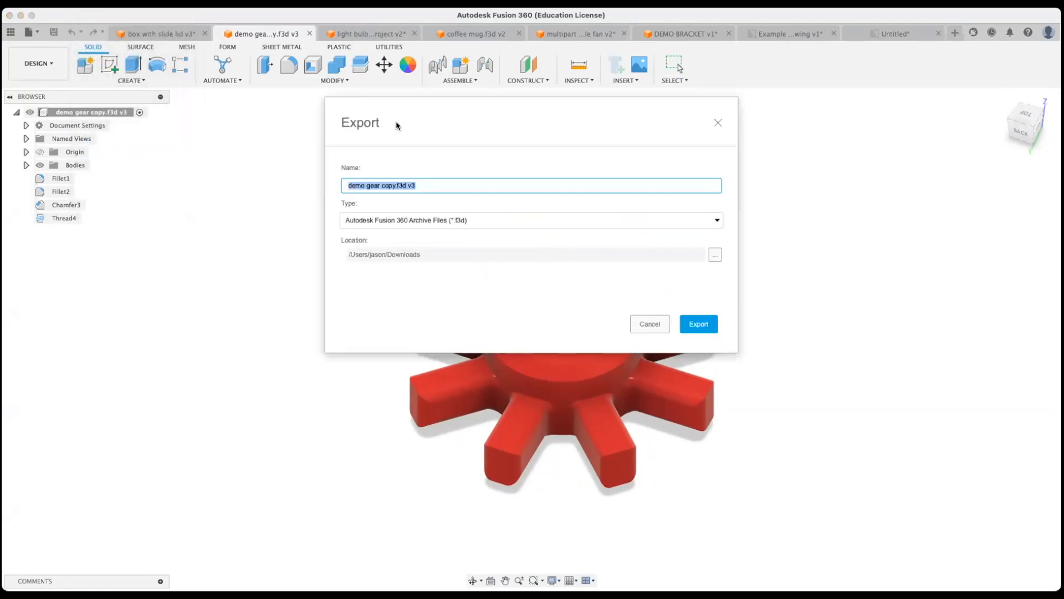
{"action": "left_click_drag", "start_coordinate": [425, 116], "coordinate": [443, 140]}
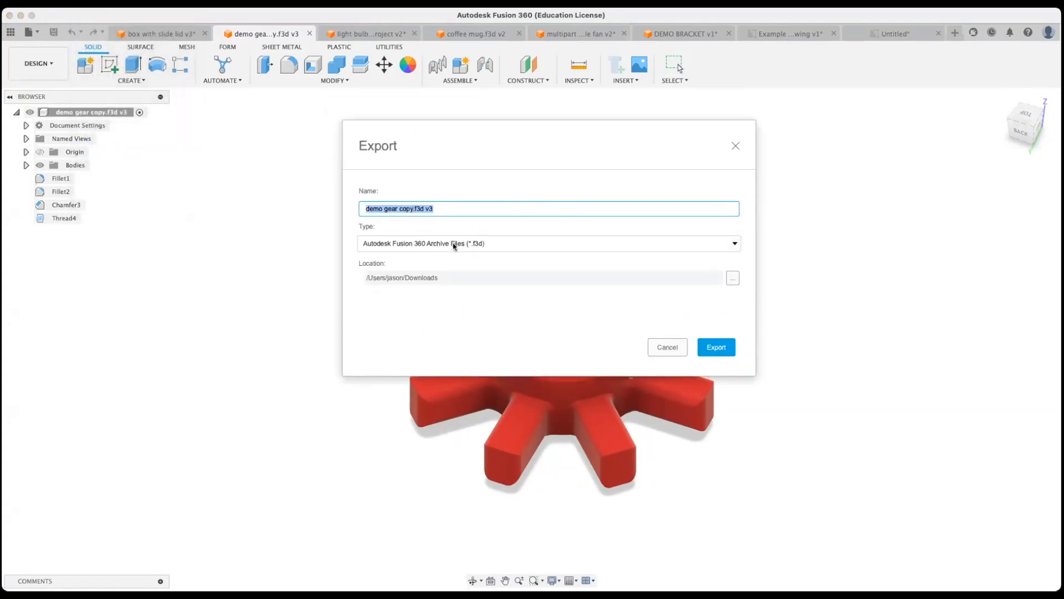
{"action": "left_click", "coordinate": [453, 242]}
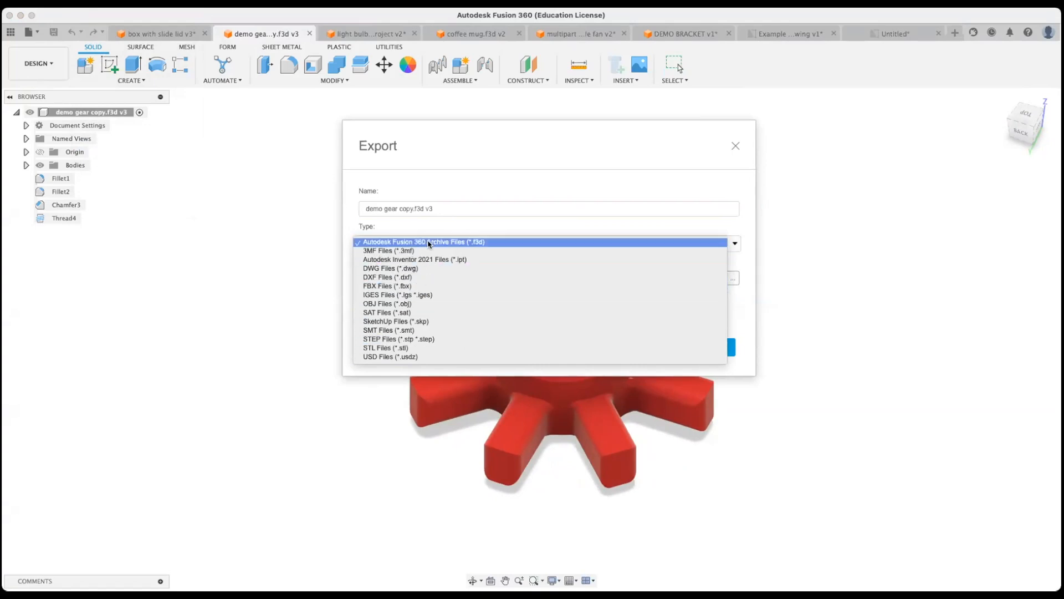
{"action": "left_click", "coordinate": [606, 242]}
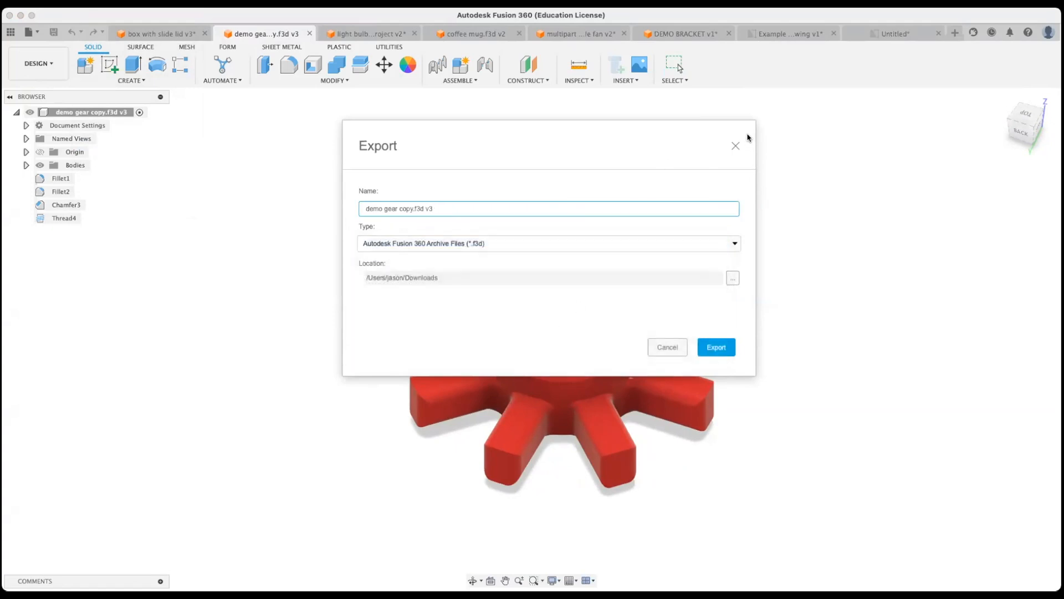
{"action": "left_click", "coordinate": [736, 145]}
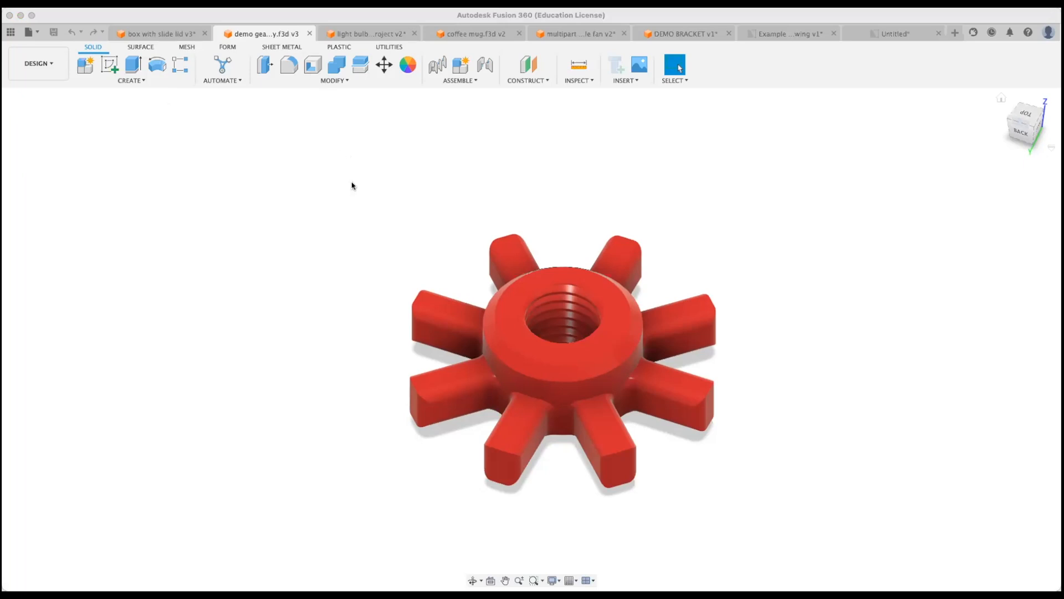
- Examine the version history of demo gear copy in the Level Up Webinar project files
{"action": "left_click", "coordinate": [370, 147]}
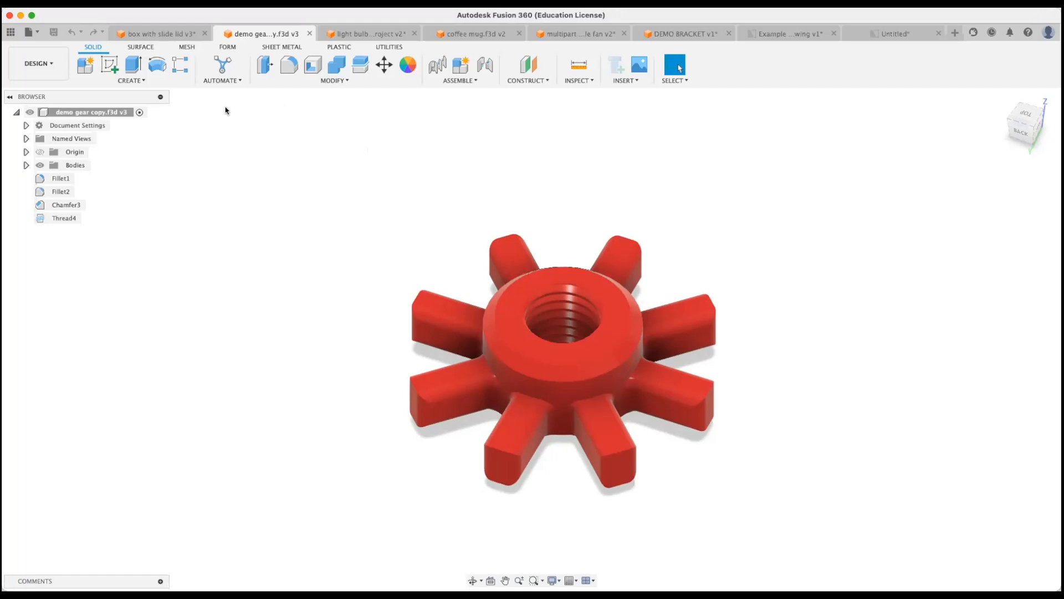
{"action": "left_click", "coordinate": [11, 32]}
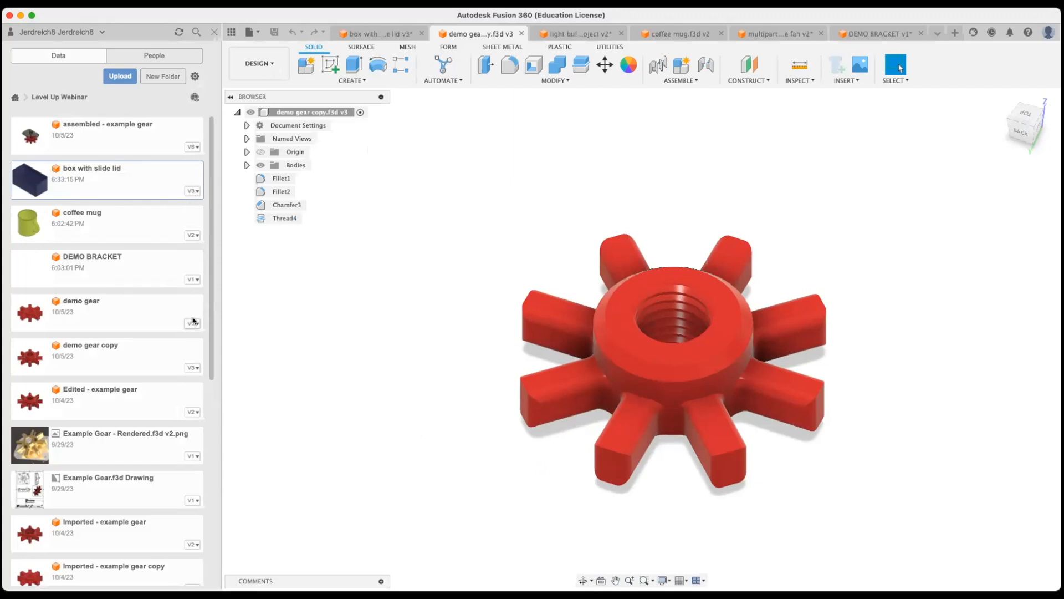
{"action": "left_click", "coordinate": [192, 367]}
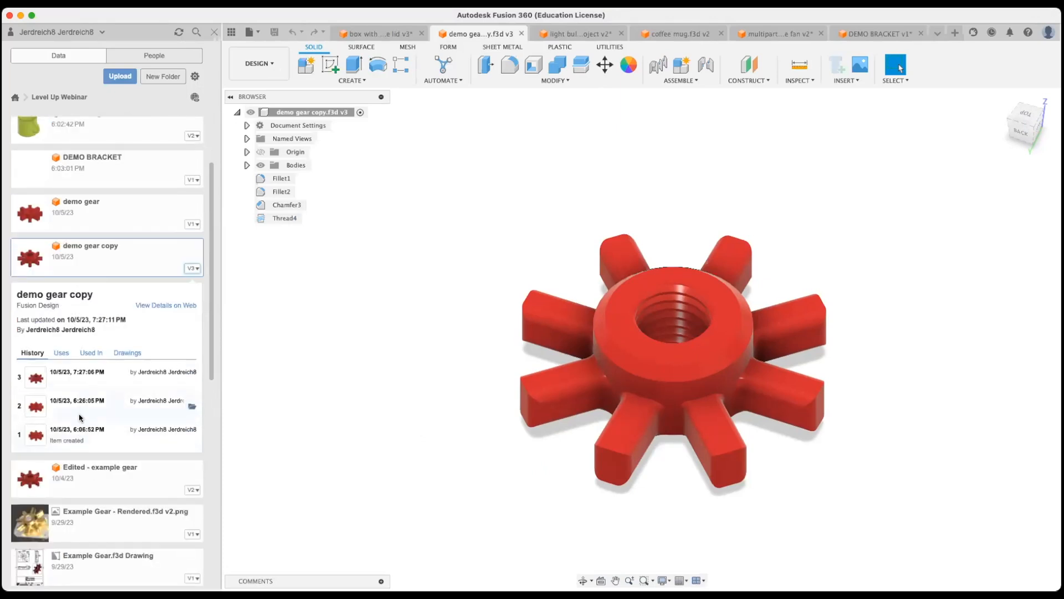
{"action": "scroll", "coordinate": [86, 451], "scroll_direction": "up", "scroll_amount": 3}
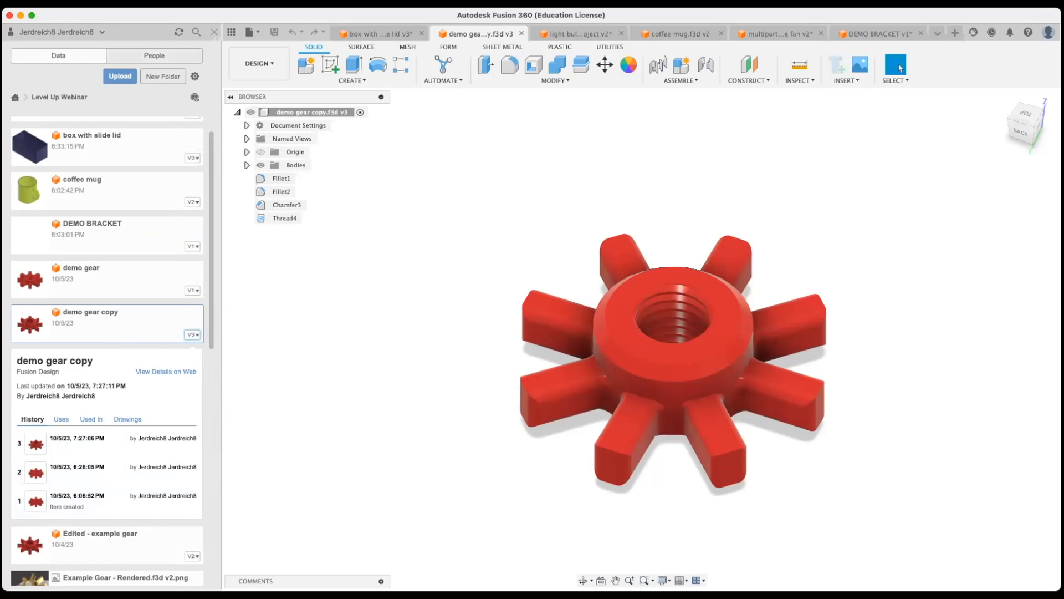
{"action": "left_click", "coordinate": [214, 35]}
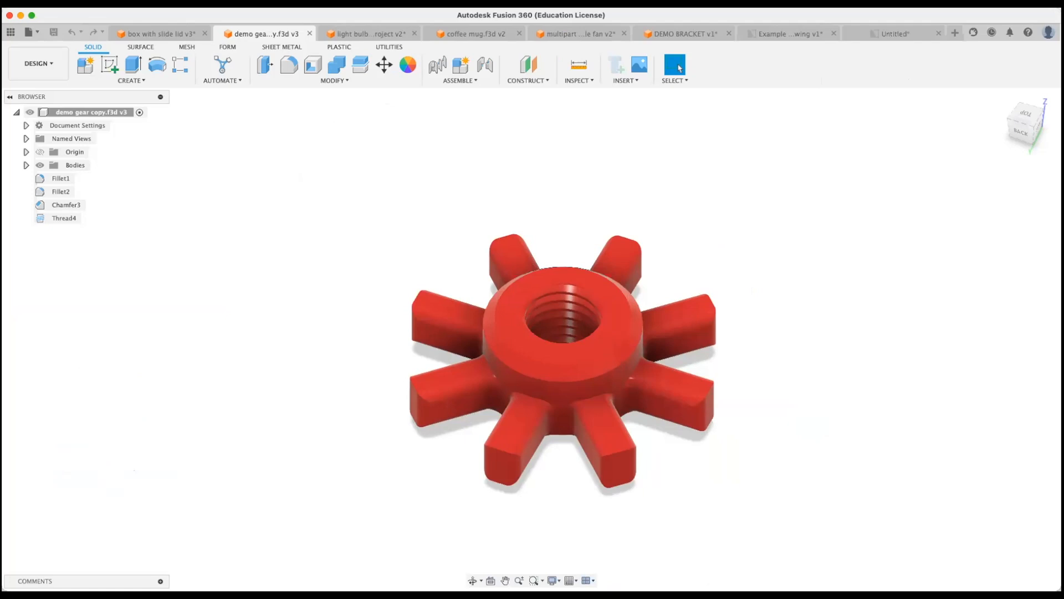
- Switch to the DEMO BRACKET design and enter the Manufacture workspace
{"action": "key", "text": "super+Tab"}
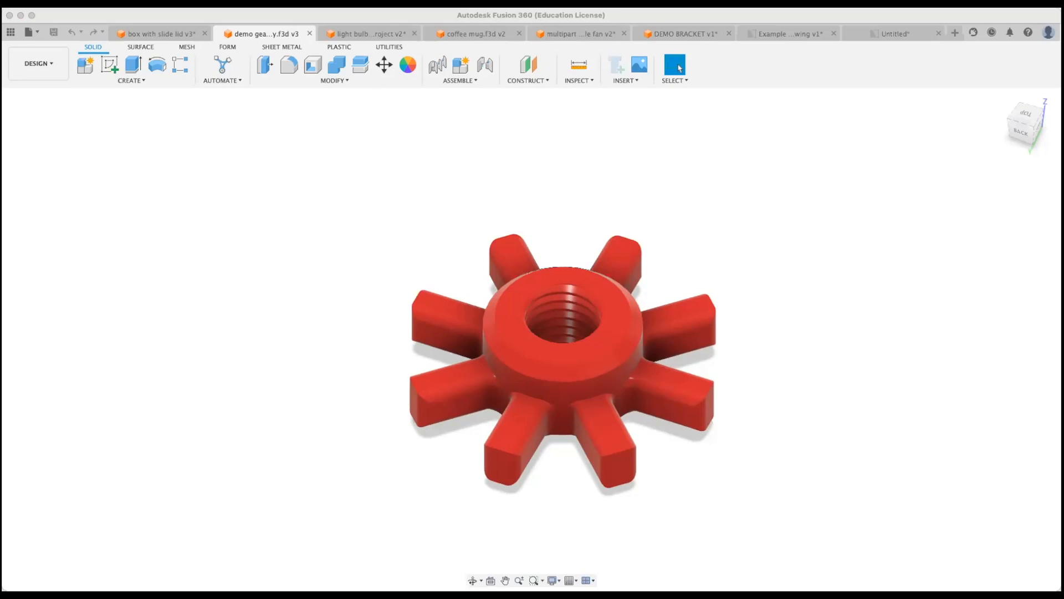
{"action": "left_click", "coordinate": [671, 35]}
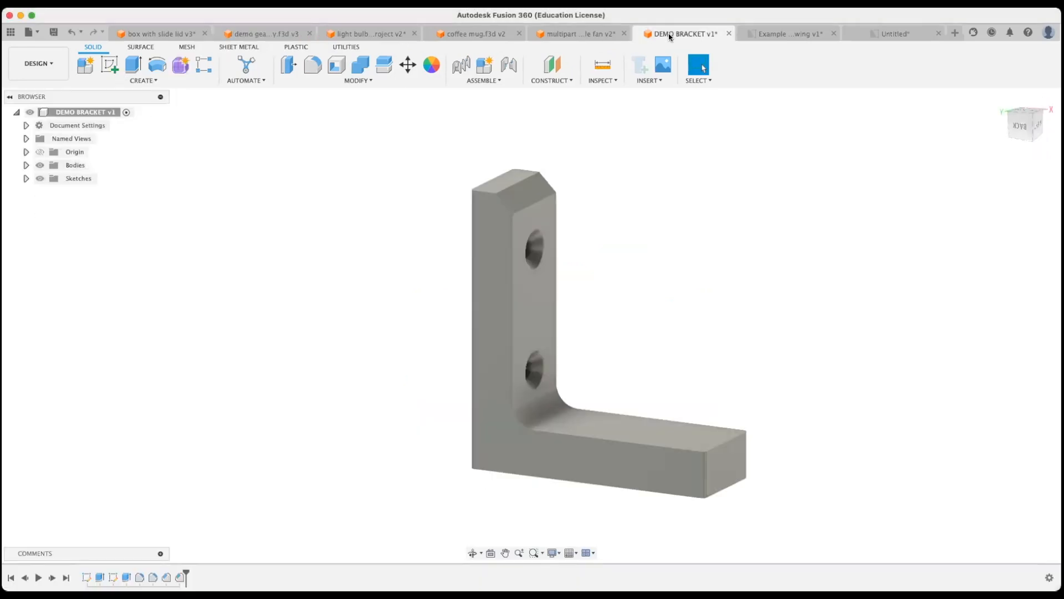
{"action": "middle_click_drag", "start_coordinate": [608, 249], "coordinate": [568, 221]}
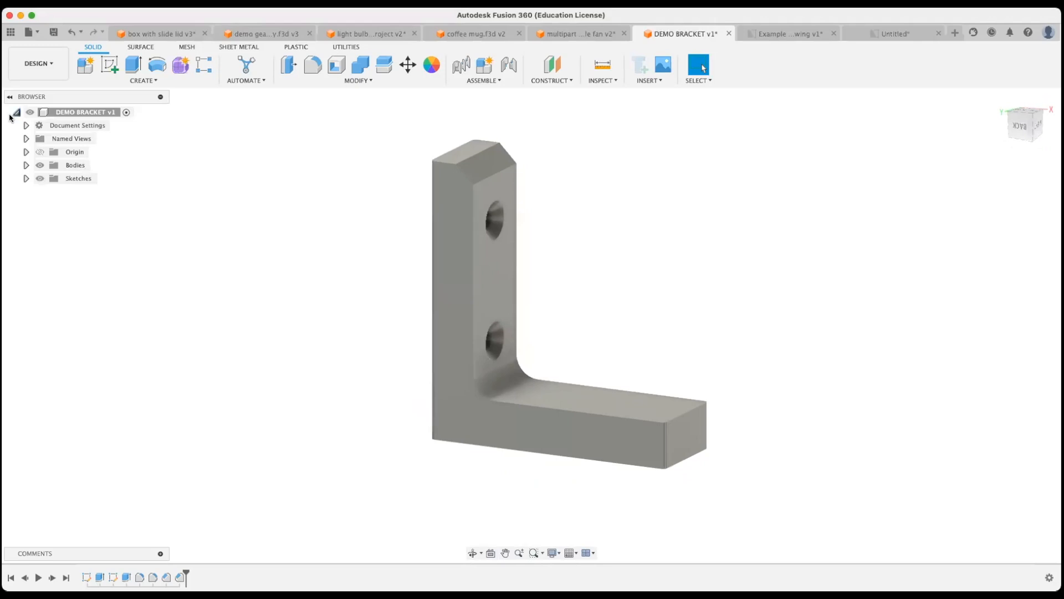
{"action": "left_click", "coordinate": [50, 74]}
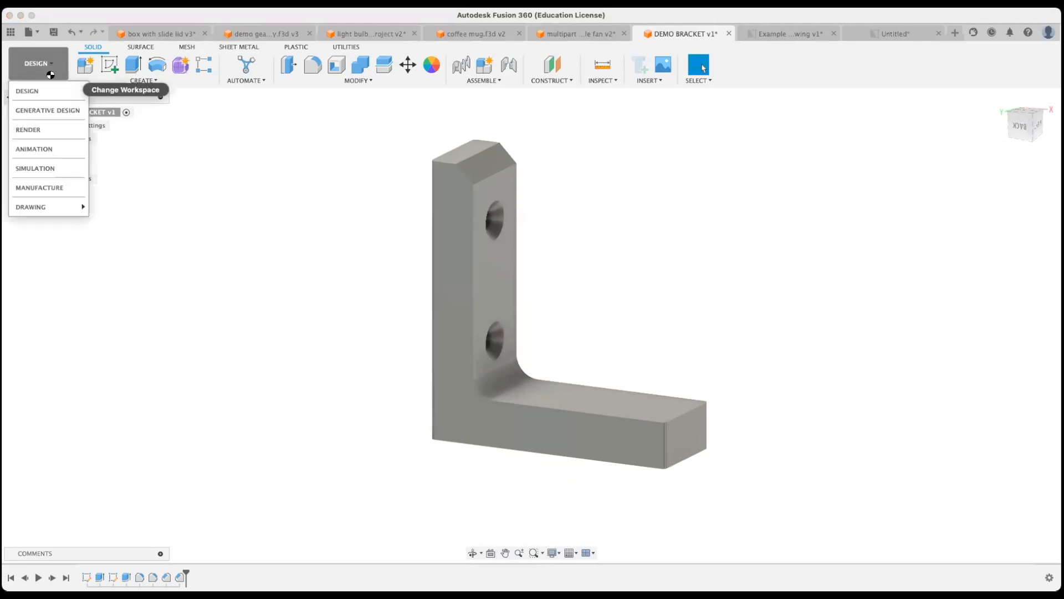
{"action": "left_click", "coordinate": [47, 188]}
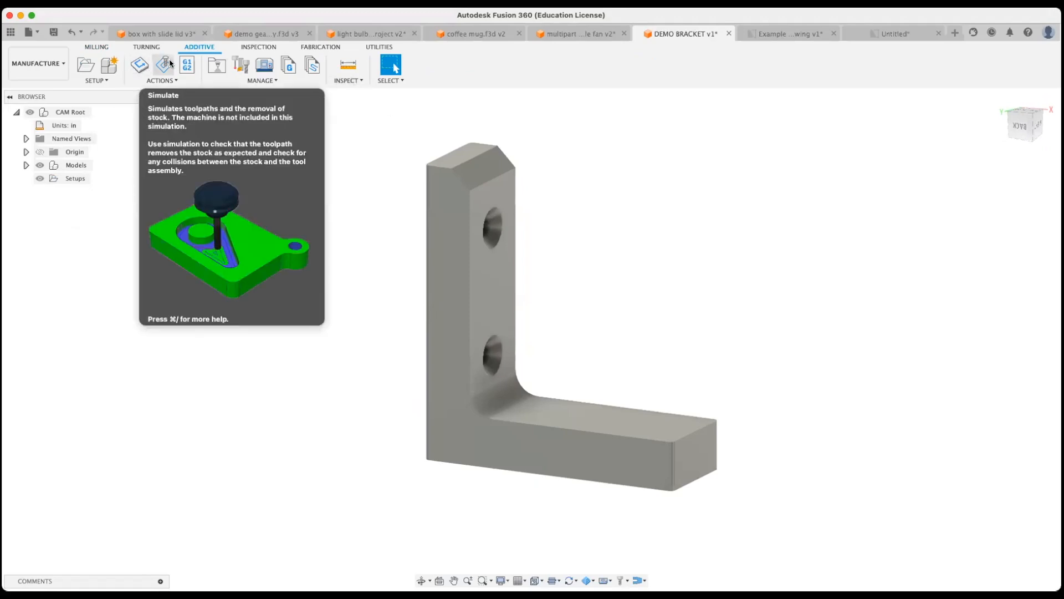
- Look through the milling and turning tools and start a new additive setup for the bracket
{"action": "left_click", "coordinate": [105, 47]}
{"action": "left_click", "coordinate": [140, 48]}
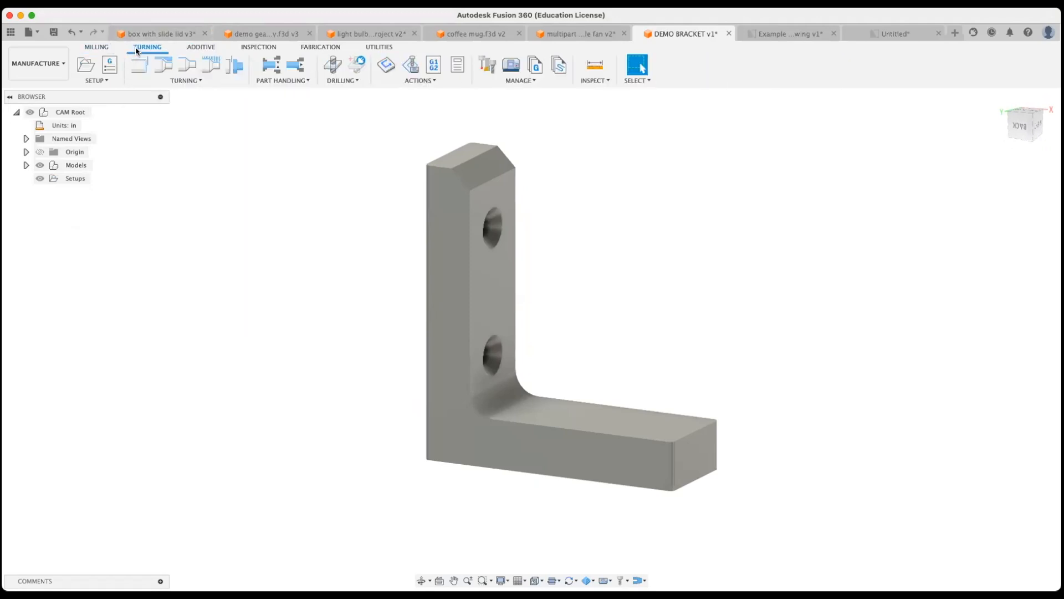
{"action": "left_click", "coordinate": [204, 51]}
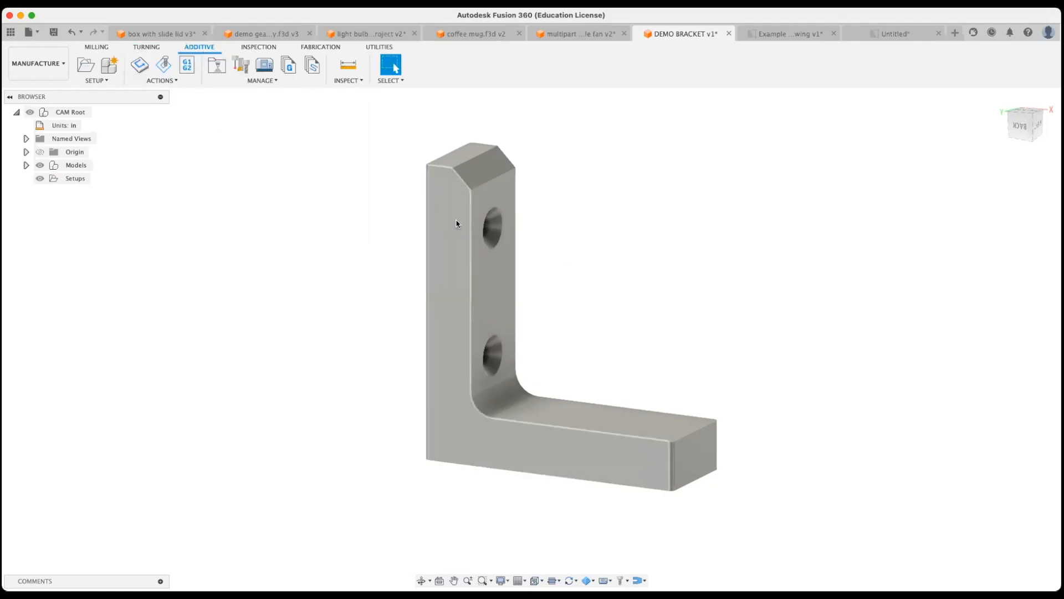
{"action": "middle_click_drag", "start_coordinate": [661, 270], "coordinate": [660, 287]}
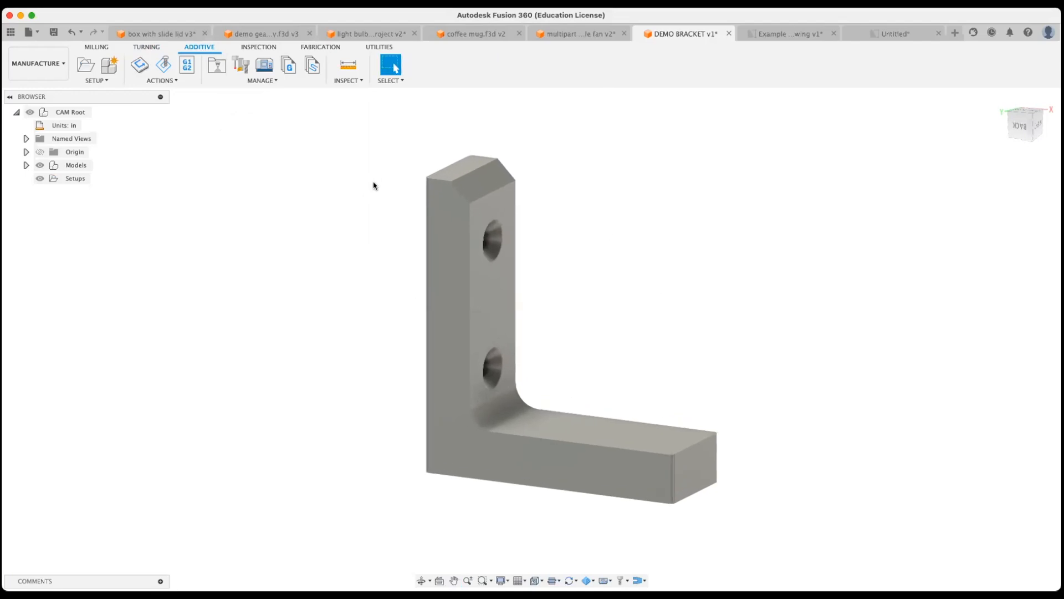
{"action": "left_click", "coordinate": [84, 67]}
{"action": "middle_click_drag", "start_coordinate": [629, 224], "coordinate": [608, 209]}
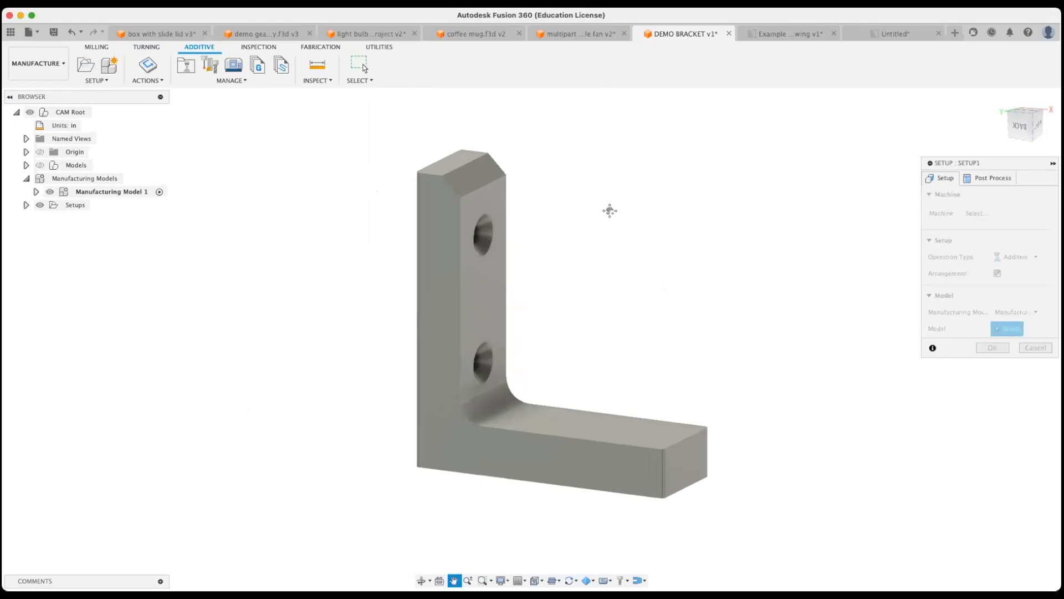
- Assign the LulzBot TAZ Pro S from the Fusion 360 machine library as the setup's machine
{"action": "left_click", "coordinate": [979, 213]}
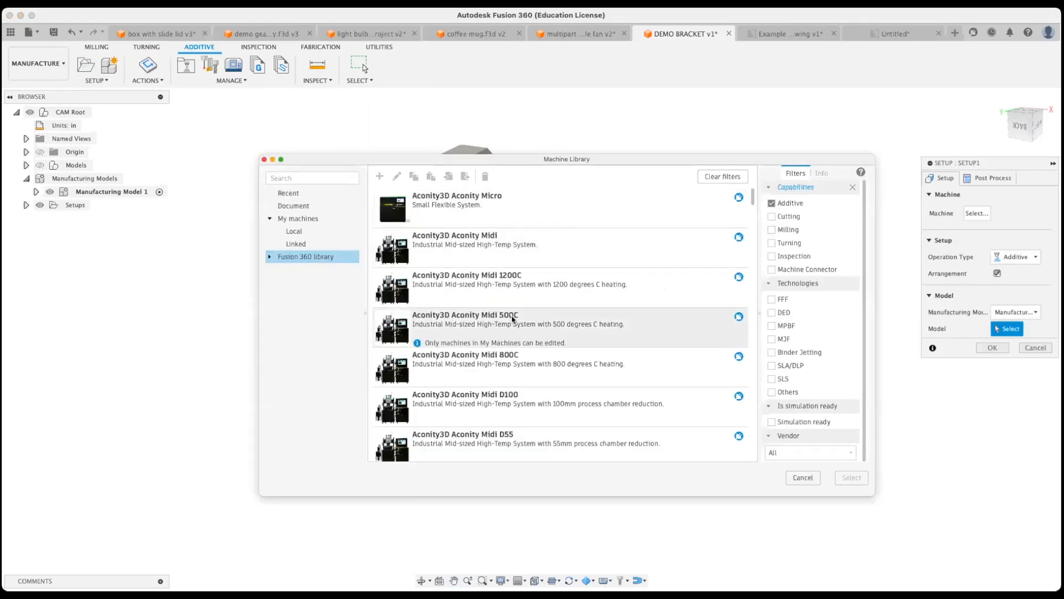
{"action": "scroll", "coordinate": [532, 322], "scroll_direction": "down", "scroll_amount": 10}
{"action": "scroll", "coordinate": [532, 326], "scroll_direction": "down", "scroll_amount": 15}
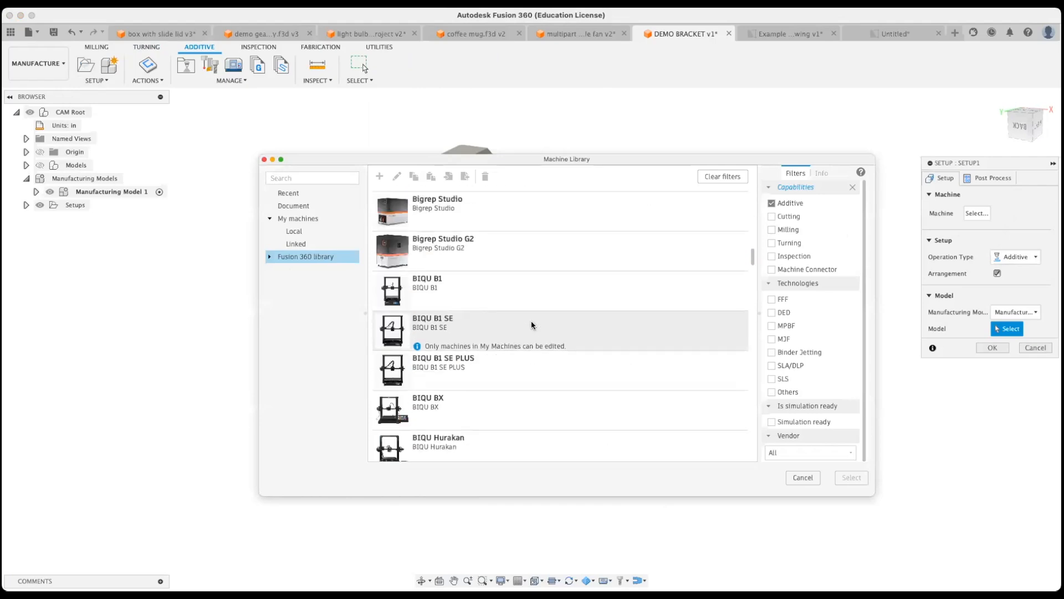
{"action": "scroll", "coordinate": [532, 325], "scroll_direction": "down", "scroll_amount": 15}
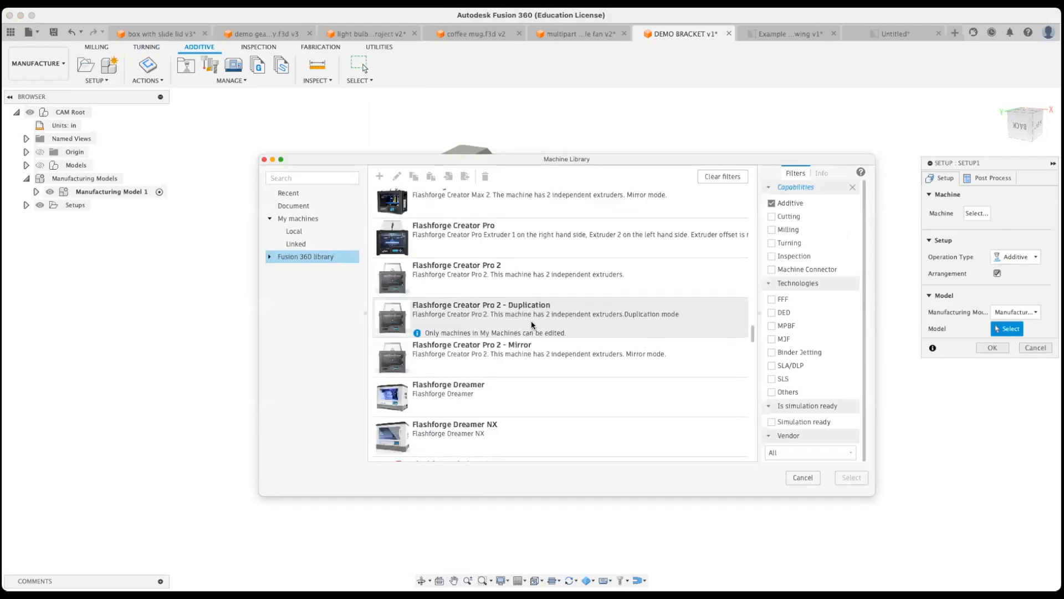
{"action": "scroll", "coordinate": [556, 361], "scroll_direction": "down", "scroll_amount": 5}
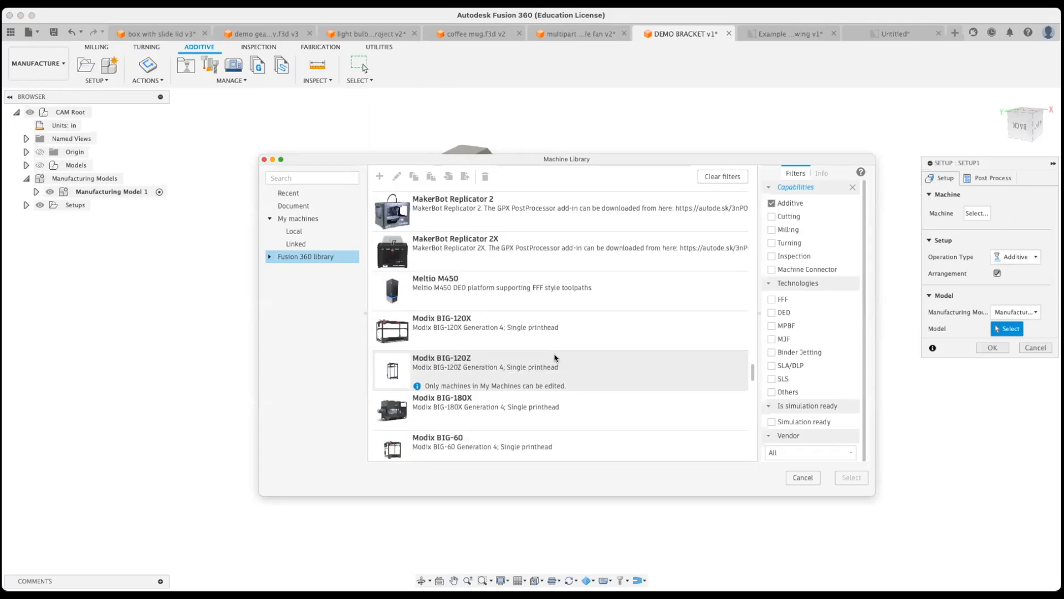
{"action": "scroll", "coordinate": [554, 359], "scroll_direction": "up", "scroll_amount": 15}
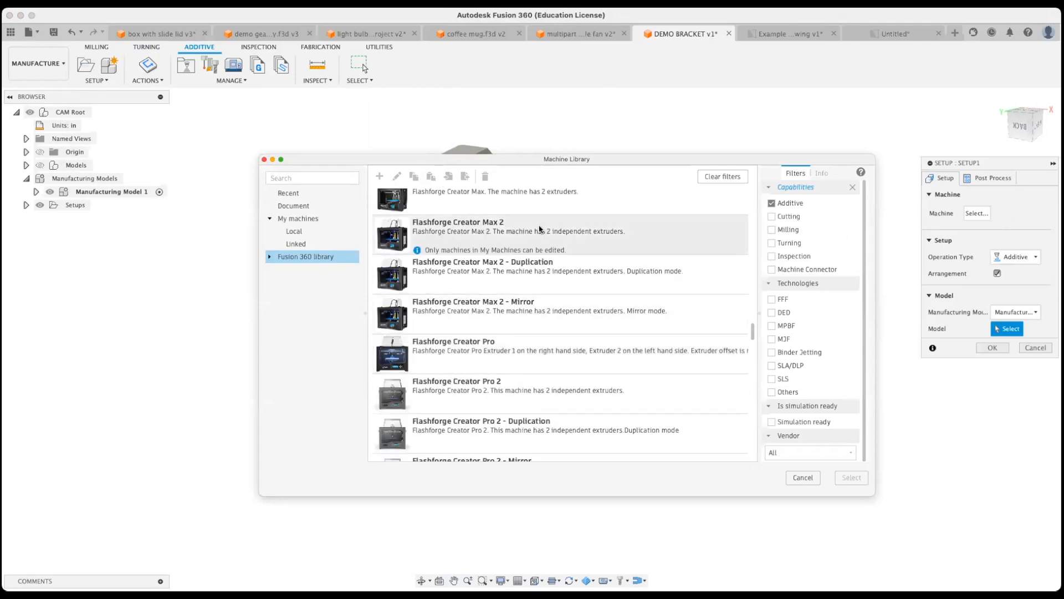
{"action": "scroll", "coordinate": [539, 229], "scroll_direction": "down", "scroll_amount": 15}
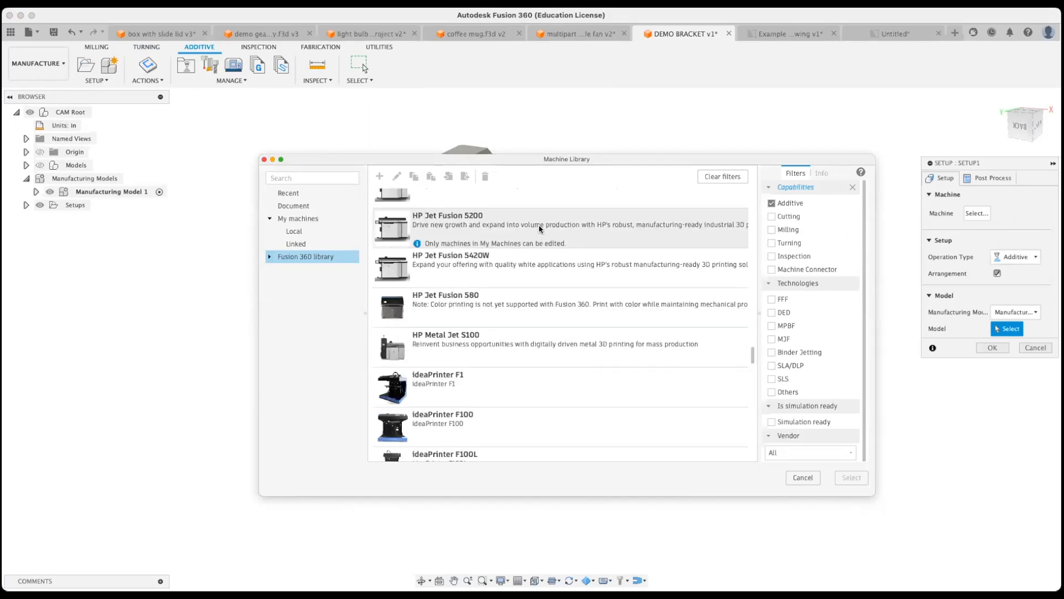
{"action": "scroll", "coordinate": [539, 228], "scroll_direction": "down", "scroll_amount": 3}
{"action": "scroll", "coordinate": [505, 257], "scroll_direction": "up", "scroll_amount": 5}
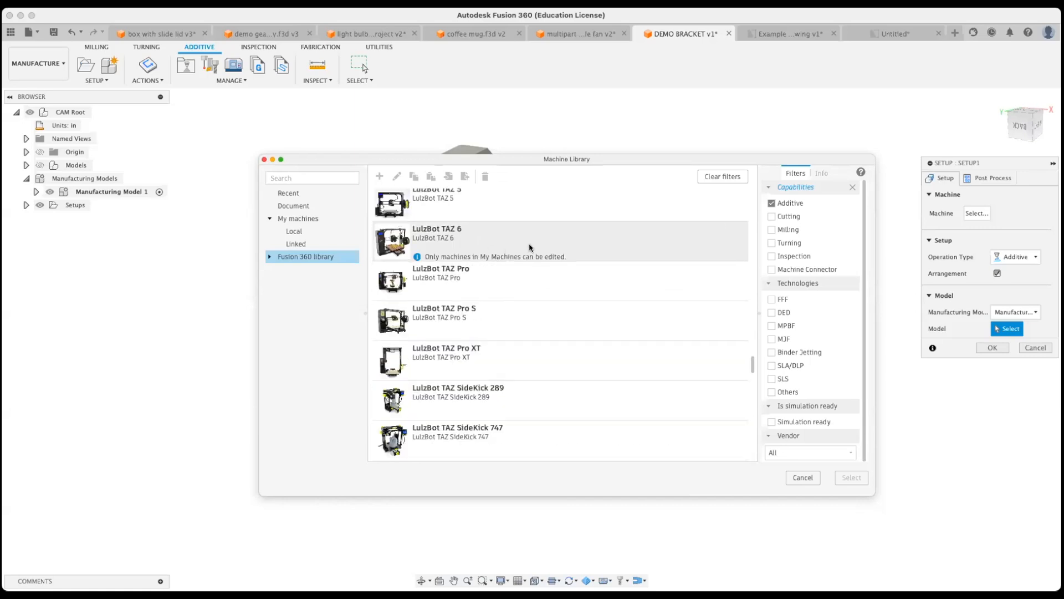
{"action": "left_click", "coordinate": [506, 318]}
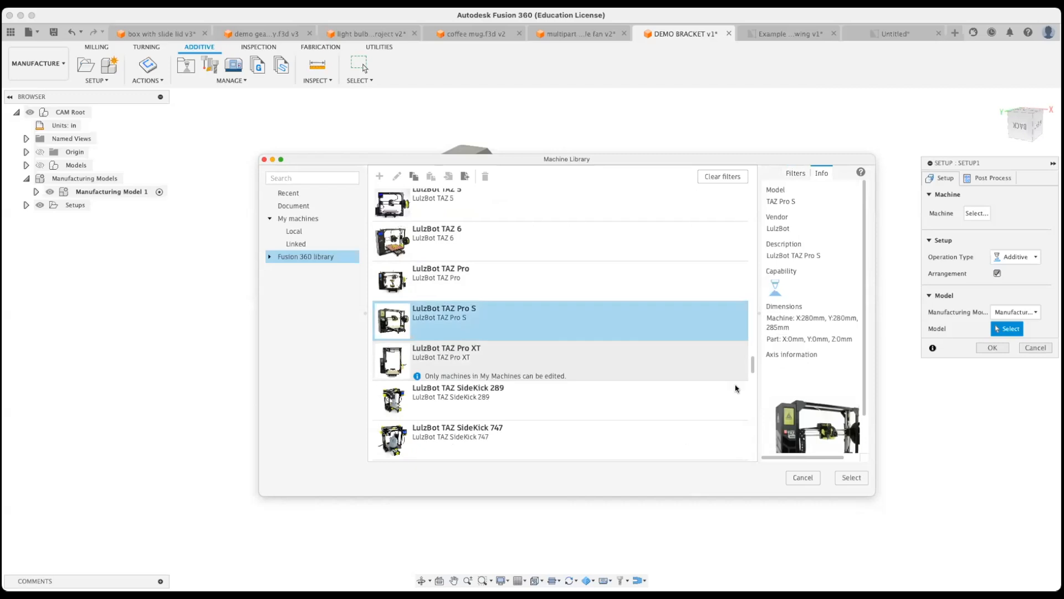
{"action": "left_click", "coordinate": [847, 481]}
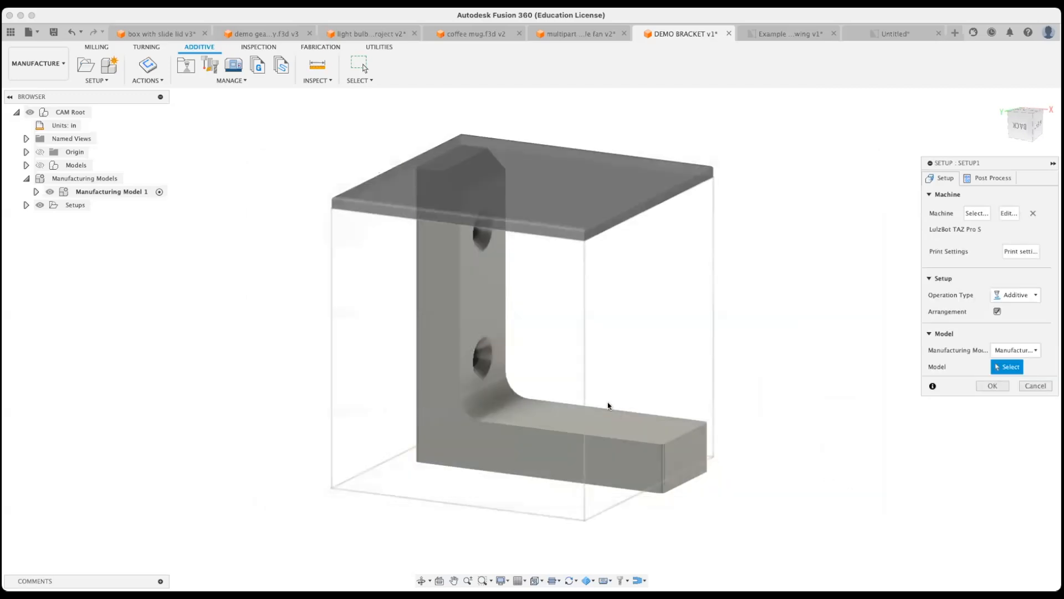
- Replace the setup's machine with the Autodesk Generic 3D Printer from the local machines
{"action": "middle_click_drag", "start_coordinate": [612, 319], "coordinate": [654, 302], "text": "shift"}
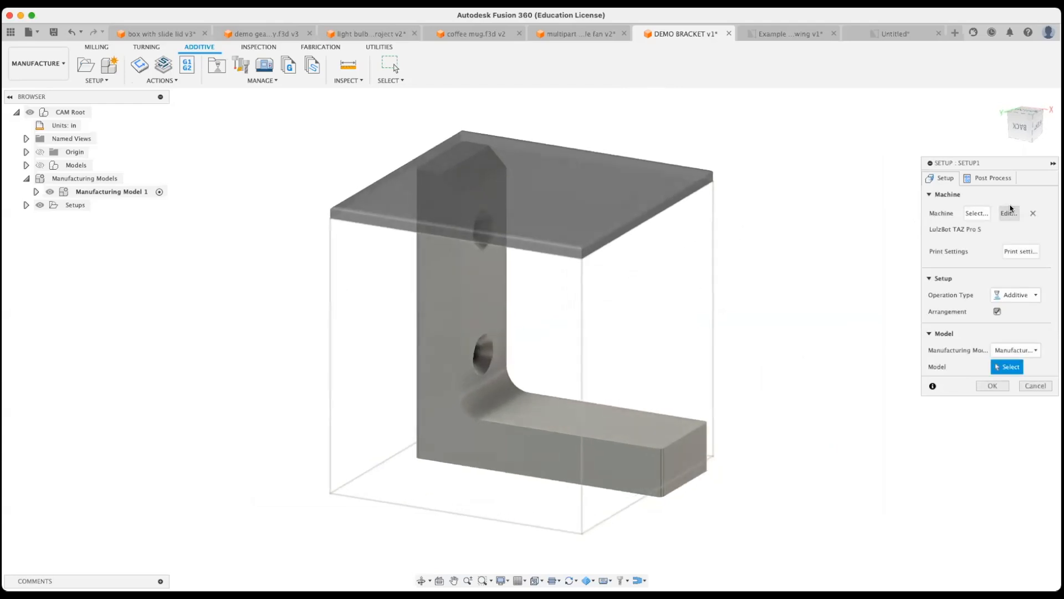
{"action": "left_click", "coordinate": [977, 213]}
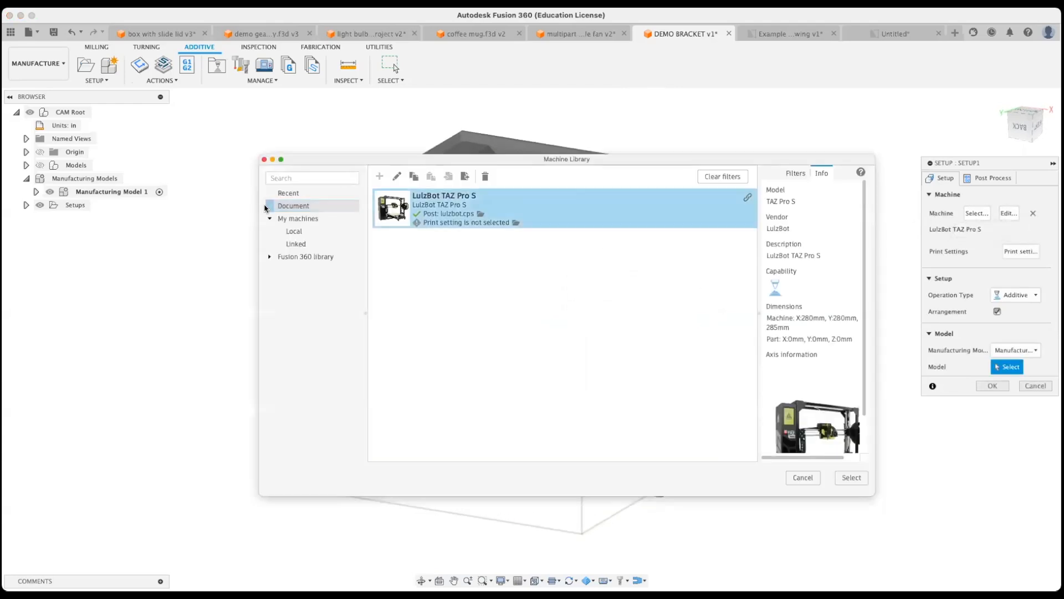
{"action": "left_click", "coordinate": [302, 232]}
{"action": "left_click", "coordinate": [451, 224]}
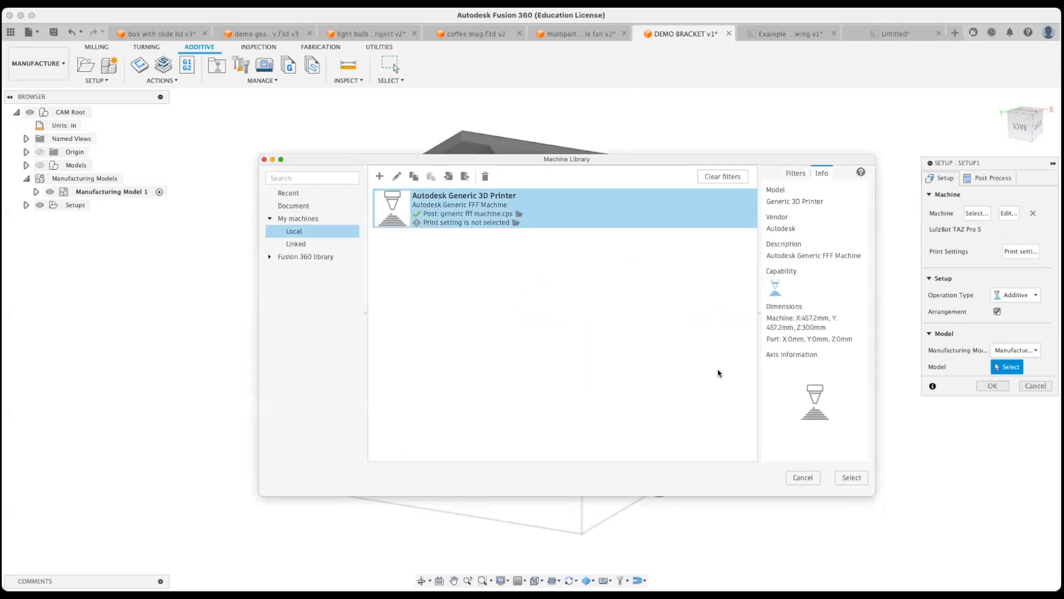
{"action": "left_click", "coordinate": [852, 477]}
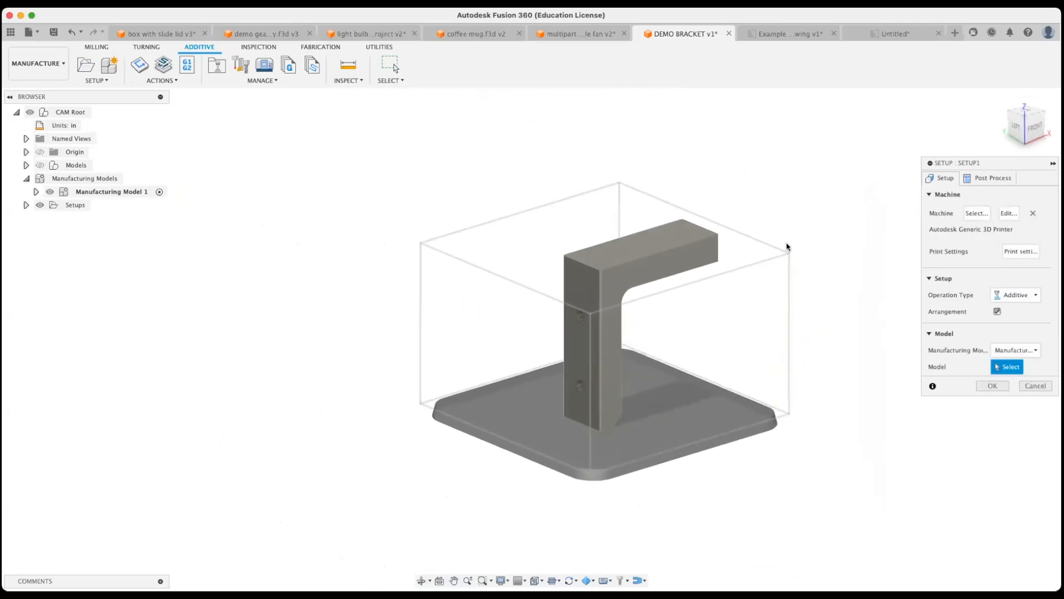
{"action": "middle_click_drag", "start_coordinate": [736, 265], "coordinate": [696, 299]}
{"action": "scroll", "coordinate": [696, 260], "scroll_direction": "up", "scroll_amount": 2}
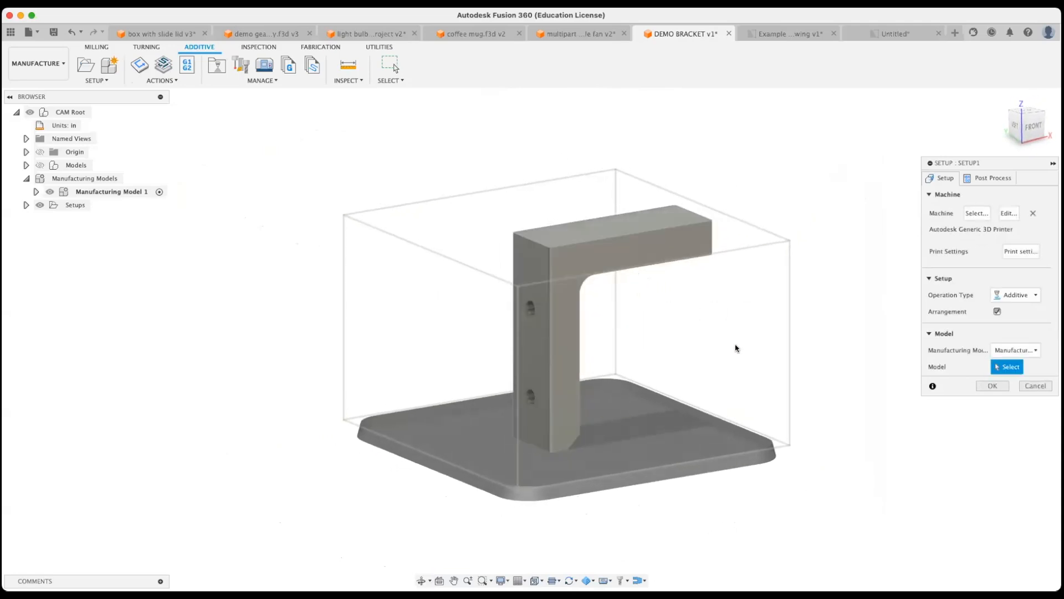
{"action": "mouse_move", "coordinate": [707, 349]}
{"action": "middle_mouse_down", "text": "shift"}
{"action": "mouse_move", "coordinate": [734, 340]}
{"action": "mouse_move", "coordinate": [665, 340]}
{"action": "mouse_move", "coordinate": [755, 349]}
{"action": "mouse_move", "coordinate": [708, 351]}
{"action": "mouse_move", "coordinate": [717, 344]}
{"action": "middle_mouse_up", "text": "shift"}
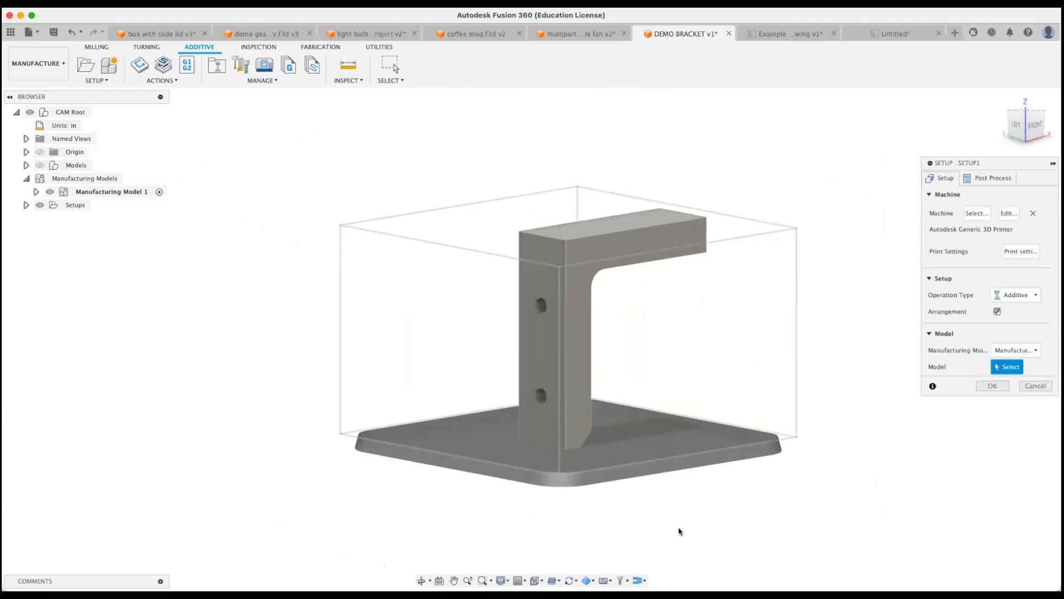
{"action": "middle_click_drag", "start_coordinate": [639, 518], "coordinate": [655, 477], "text": "shift"}
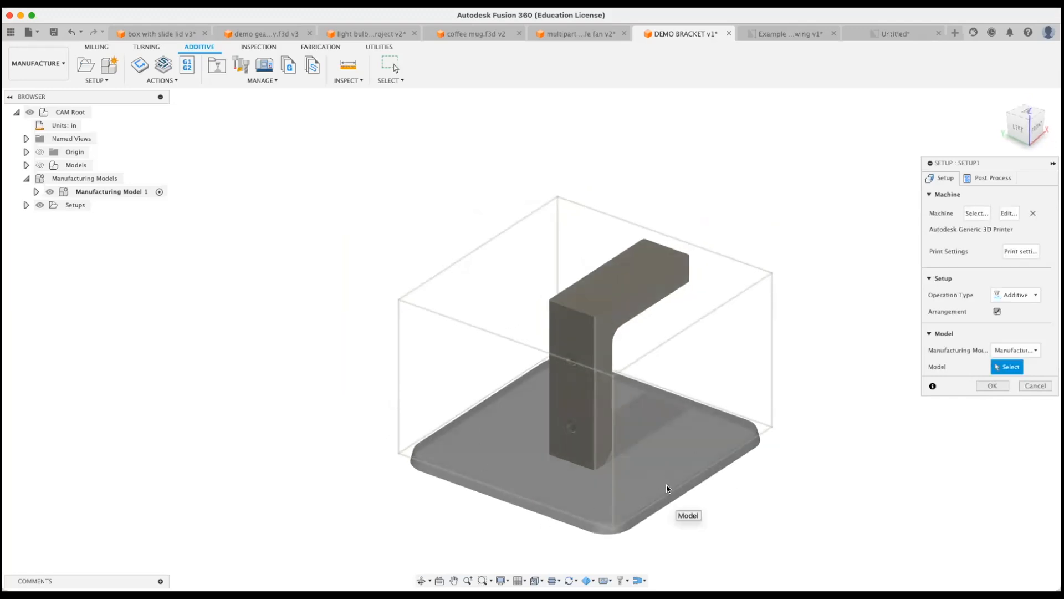
- Look through the material print settings offered in the Fusion 360 library for this setup
{"action": "left_click", "coordinate": [1016, 252]}
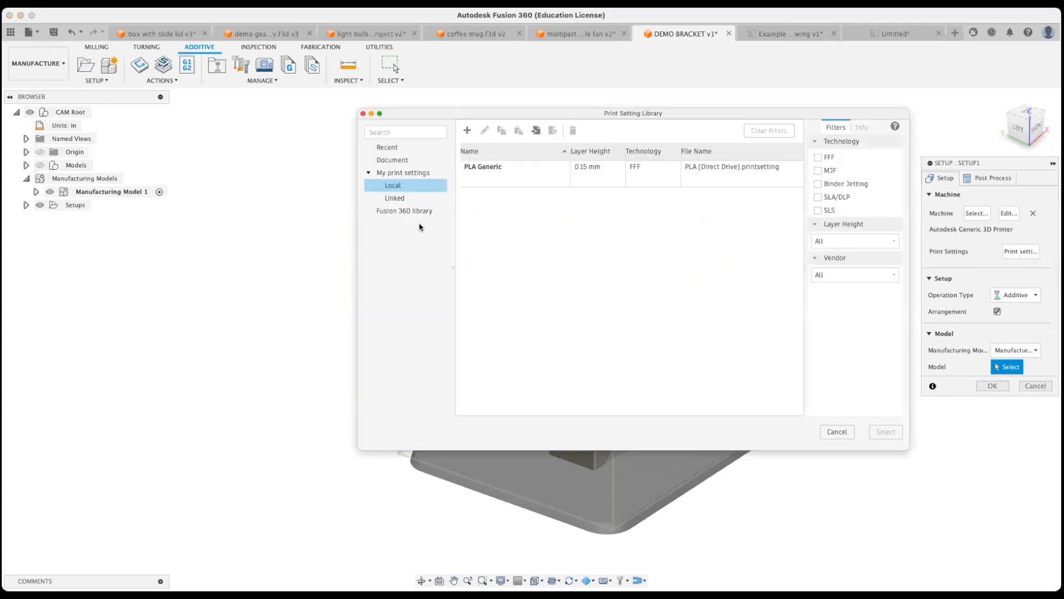
{"action": "left_click", "coordinate": [424, 211]}
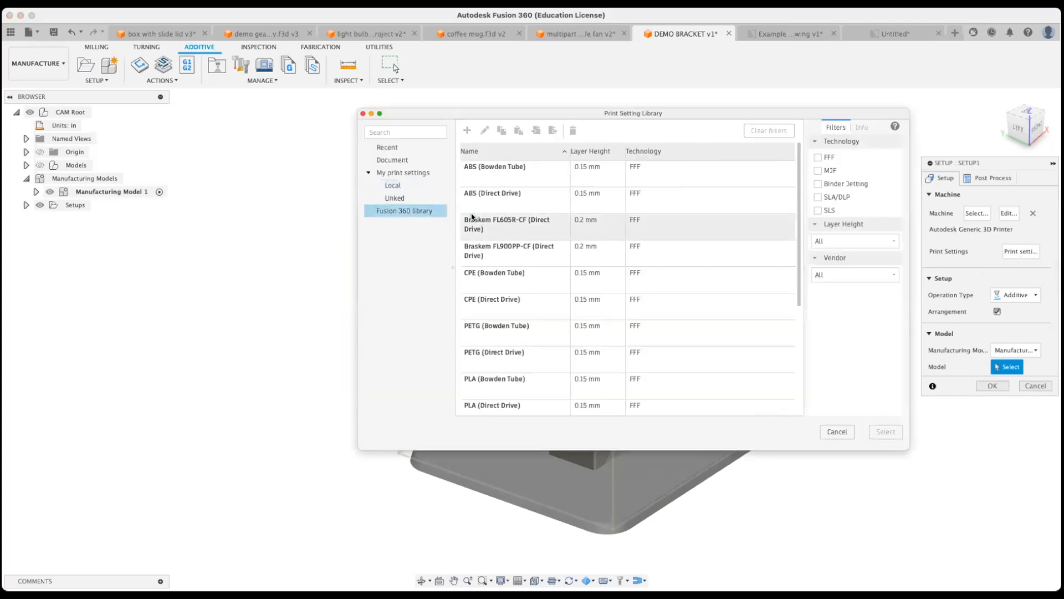
{"action": "scroll", "coordinate": [539, 222], "scroll_direction": "down", "scroll_amount": 5}
{"action": "scroll", "coordinate": [535, 249], "scroll_direction": "up", "scroll_amount": 5}
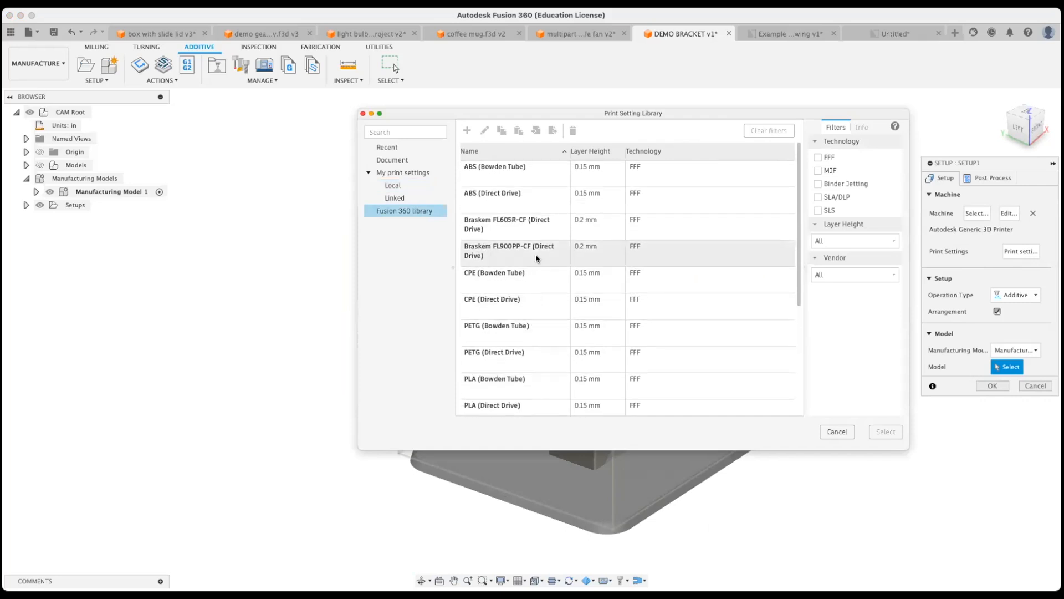
{"action": "scroll", "coordinate": [514, 285], "scroll_direction": "down", "scroll_amount": 5}
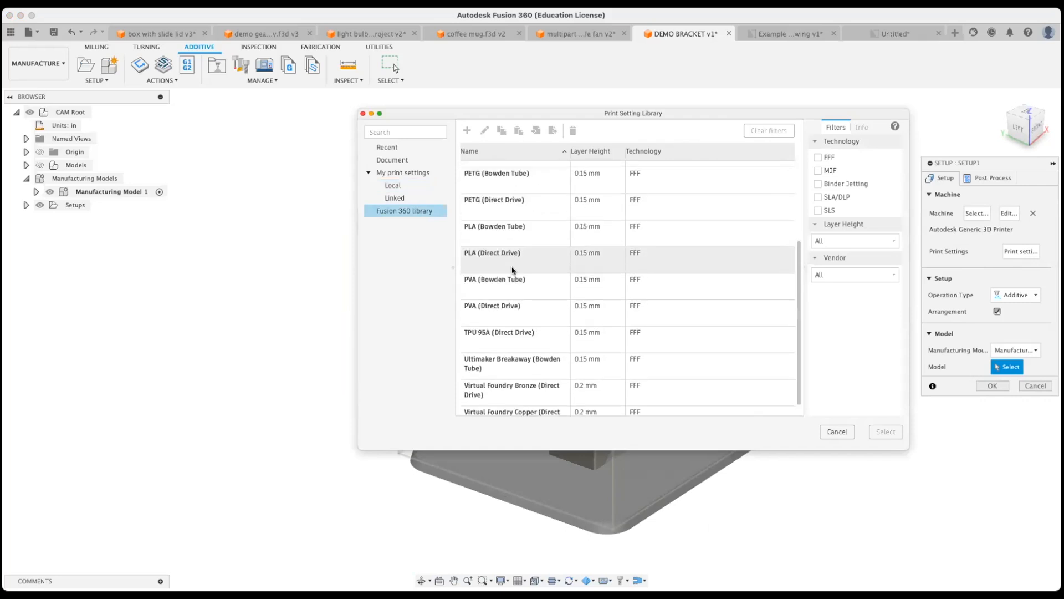
{"action": "scroll", "coordinate": [518, 299], "scroll_direction": "up", "scroll_amount": 3}
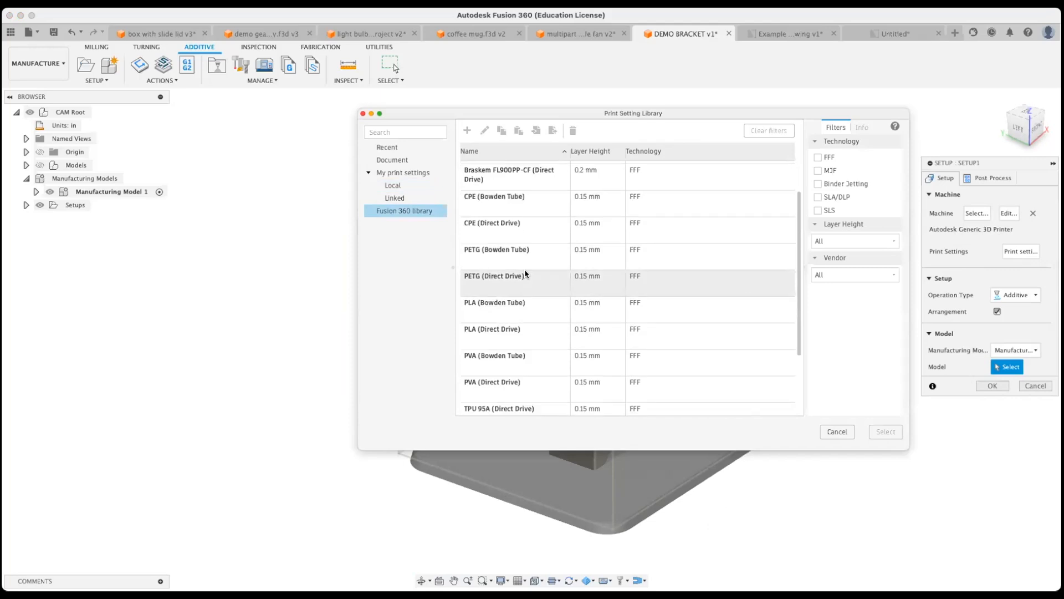
{"action": "scroll", "coordinate": [526, 275], "scroll_direction": "down", "scroll_amount": 3}
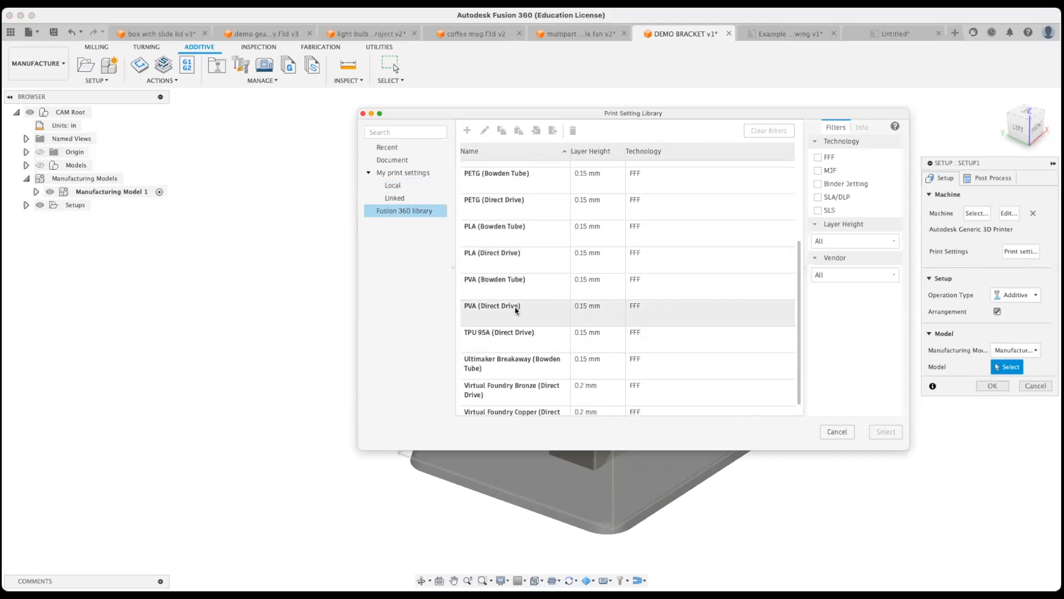
{"action": "scroll", "coordinate": [536, 336], "scroll_direction": "up", "scroll_amount": 3}
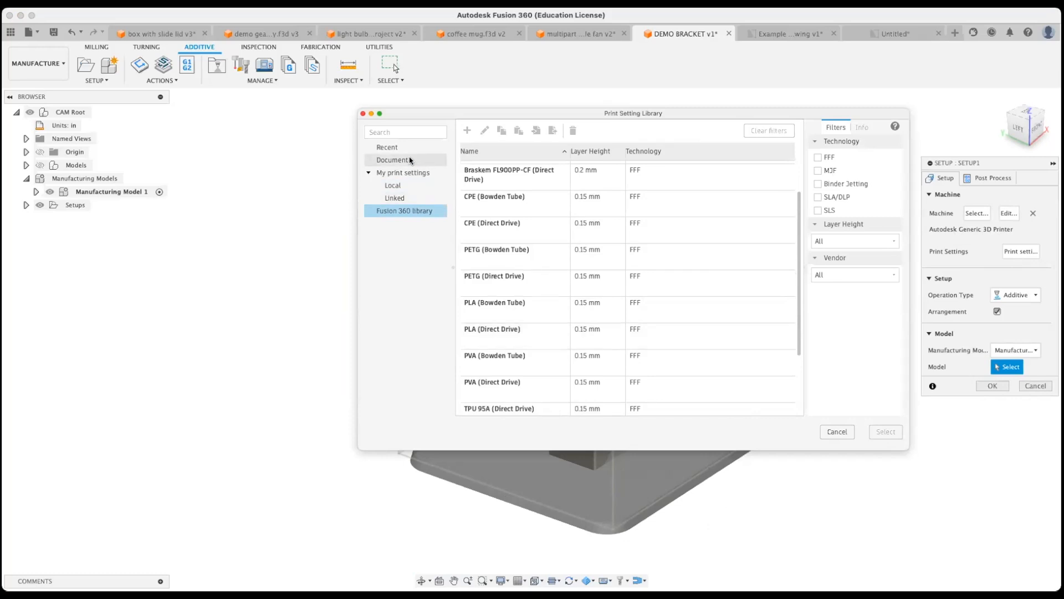
- Open the local PLA Generic print setting for editing and view the Normal preset's extrusion settings
{"action": "left_click", "coordinate": [400, 190]}
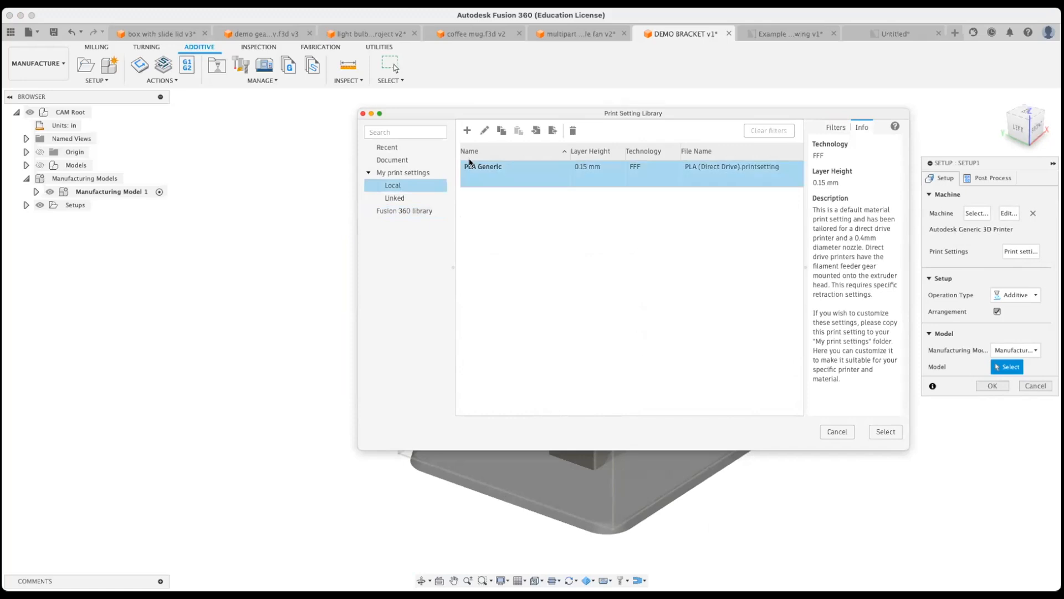
{"action": "left_click", "coordinate": [592, 168]}
{"action": "left_click", "coordinate": [483, 132]}
{"action": "left_click_drag", "start_coordinate": [411, 129], "coordinate": [461, 140]}
{"action": "left_click", "coordinate": [362, 248]}
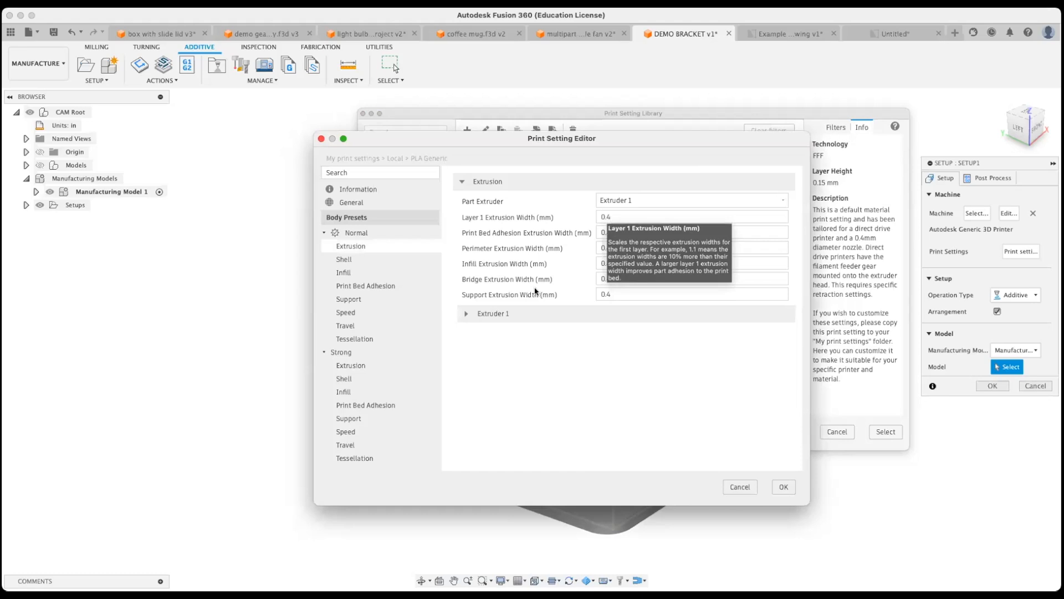
- Set the Normal preset's infill density to 20% and its infill pattern to Gyroid
{"action": "left_click", "coordinate": [375, 273]}
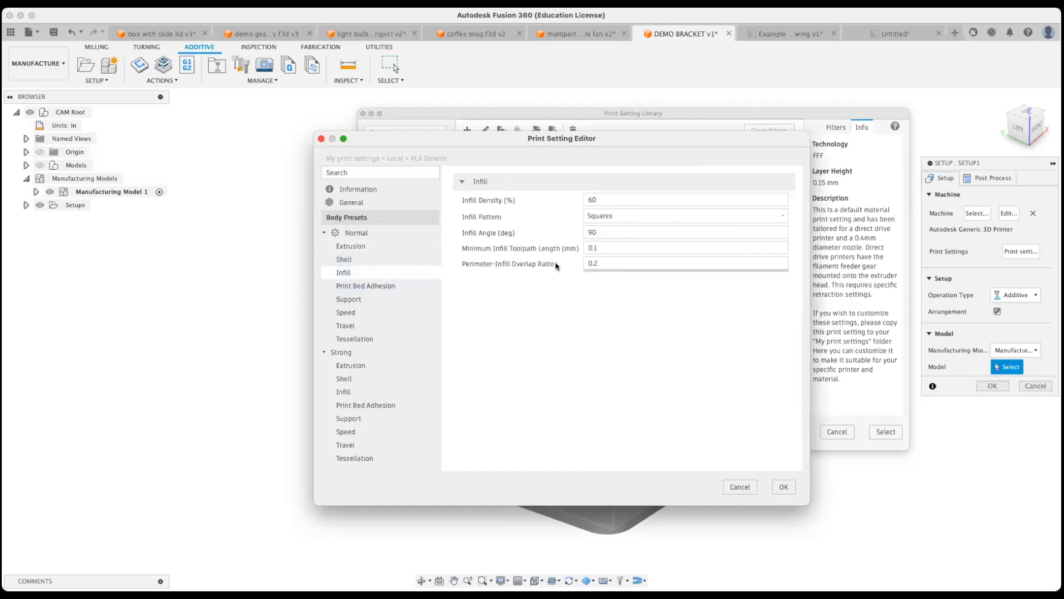
{"action": "double_click", "coordinate": [611, 197]}
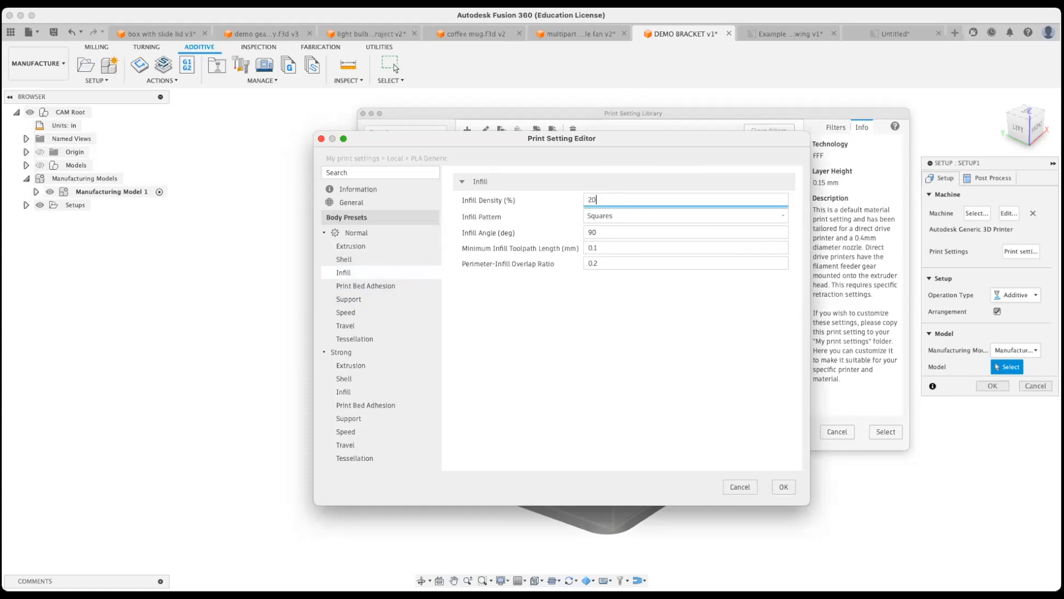
{"action": "left_click", "coordinate": [615, 216]}
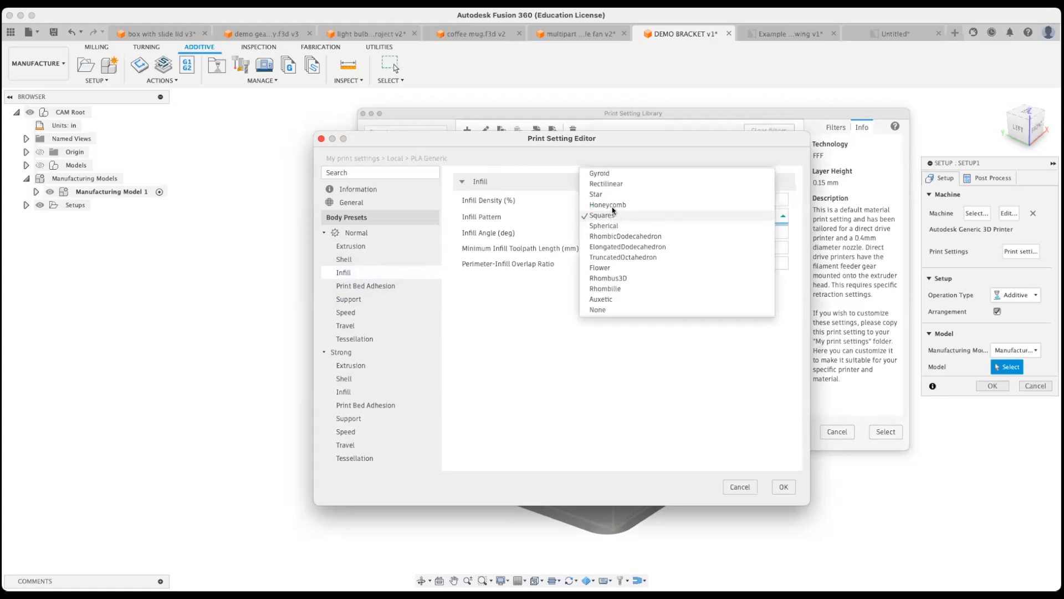
{"action": "left_click", "coordinate": [605, 173]}
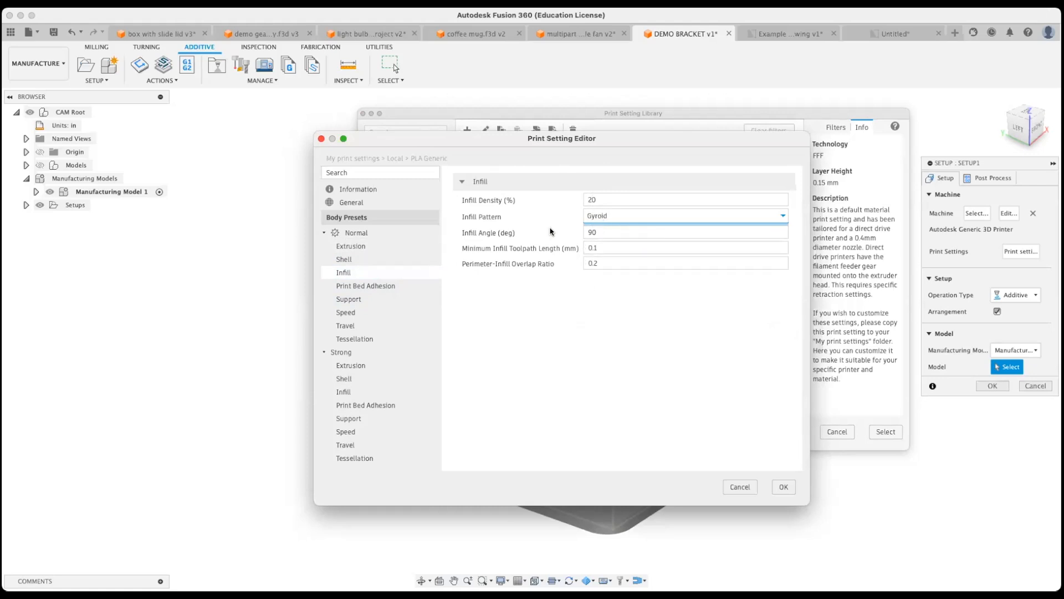
- Review the Normal preset's print bed adhesion types, support extruder and volume options, and speed settings
{"action": "left_click", "coordinate": [361, 286]}
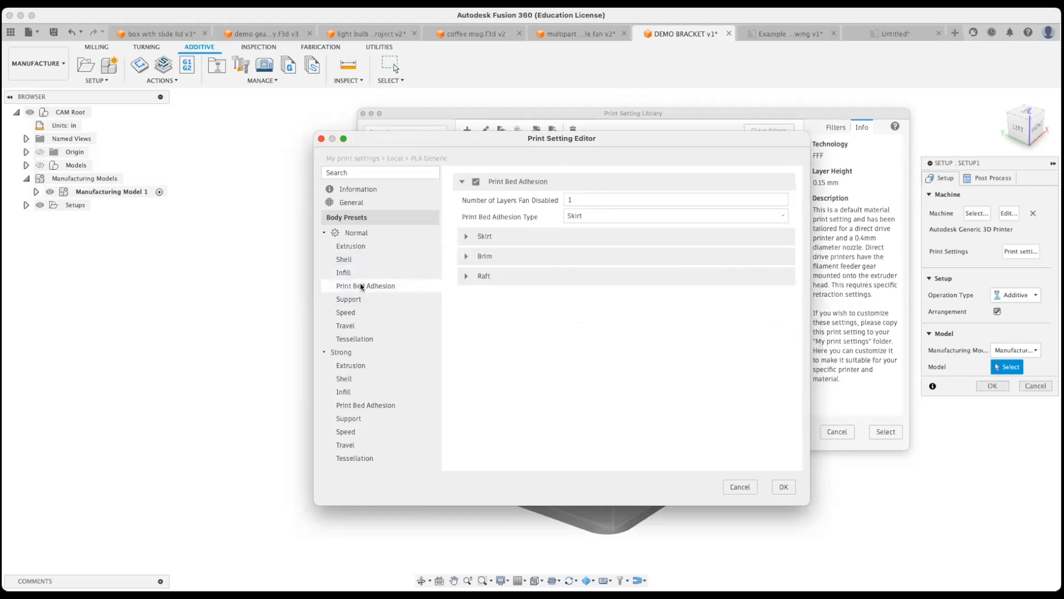
{"action": "left_click", "coordinate": [591, 216]}
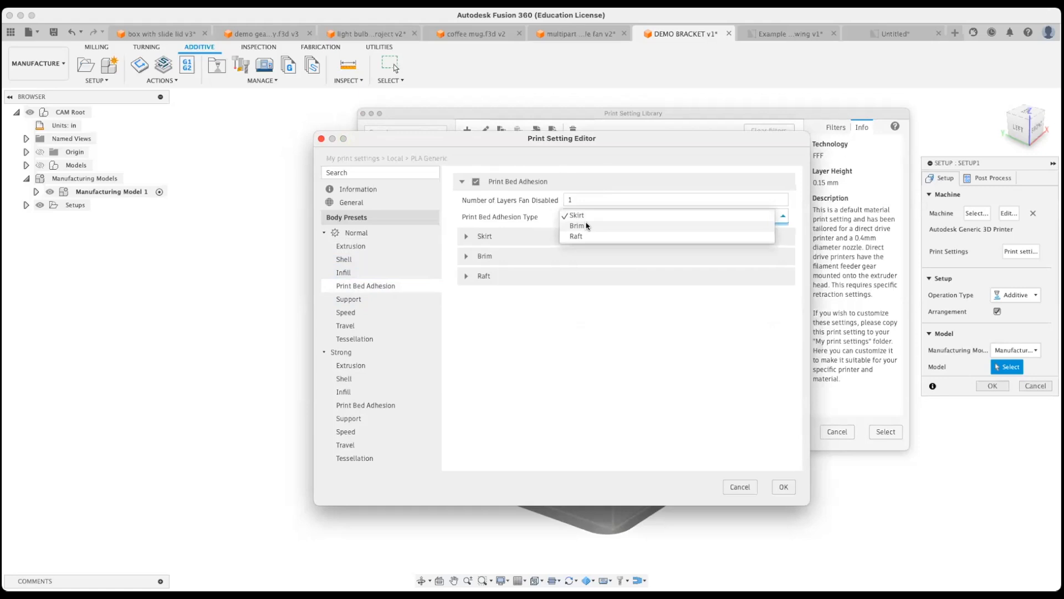
{"action": "left_click", "coordinate": [511, 207]}
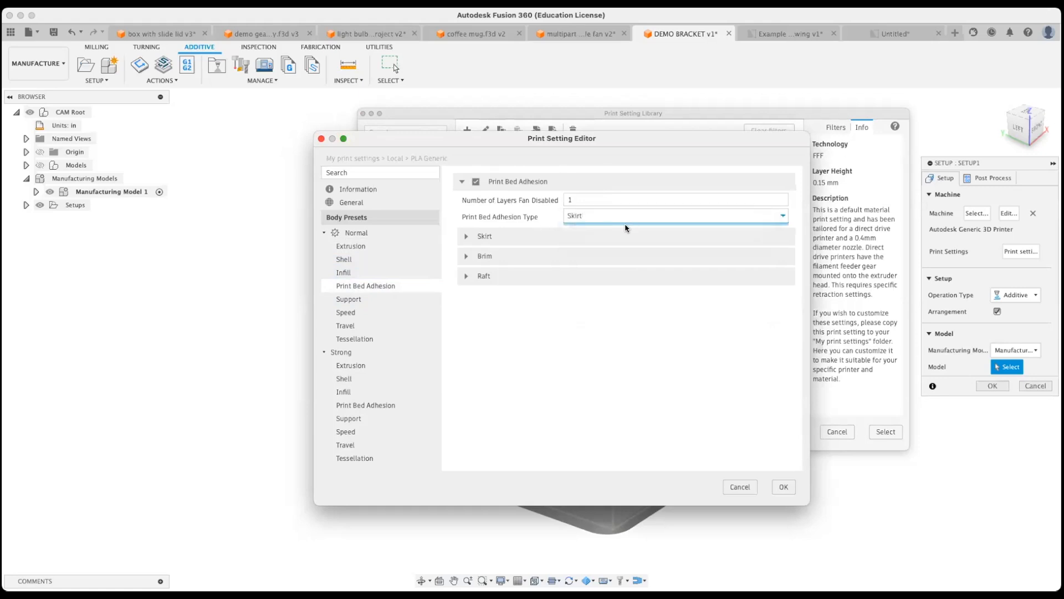
{"action": "left_click", "coordinate": [382, 299]}
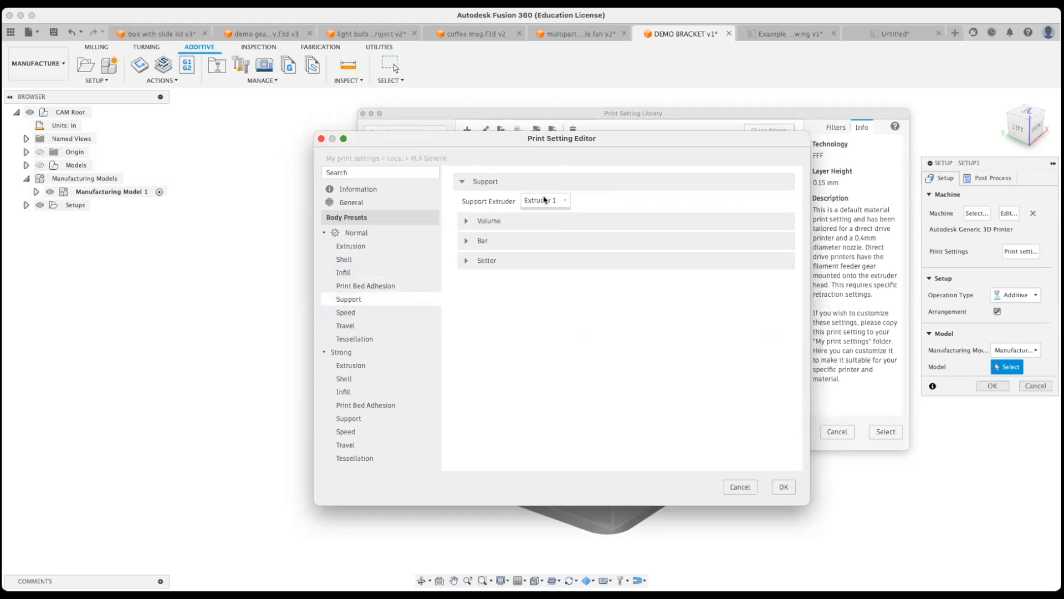
{"action": "left_click", "coordinate": [563, 200]}
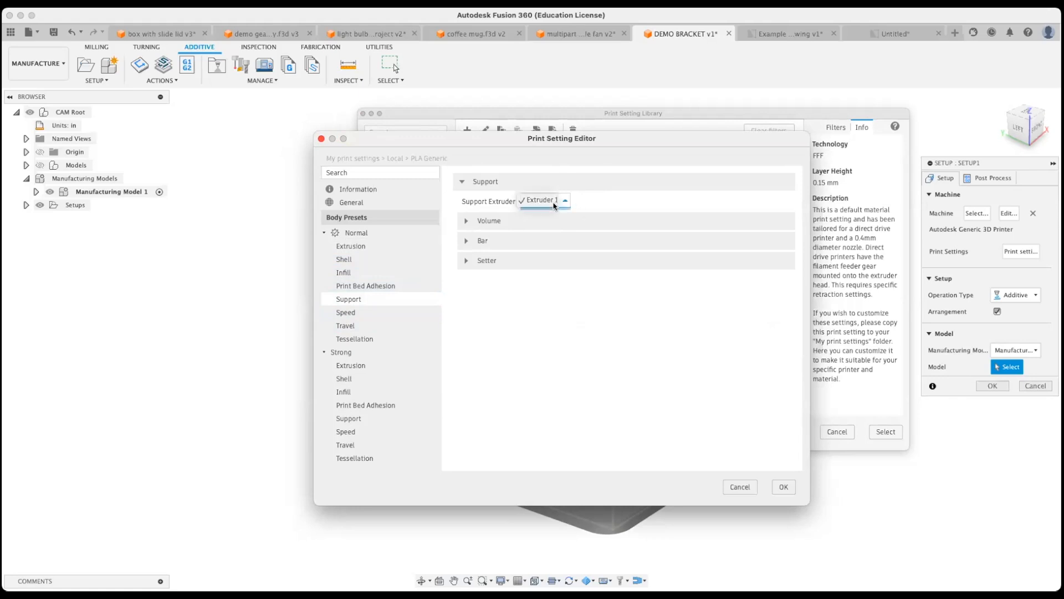
{"action": "left_click", "coordinate": [614, 204]}
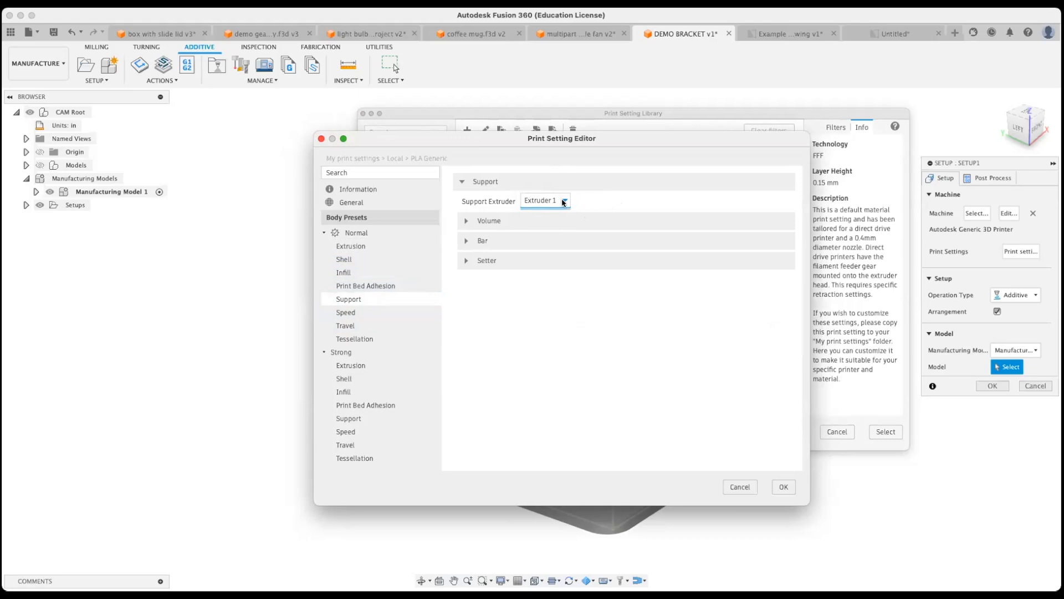
{"action": "left_click", "coordinate": [464, 221]}
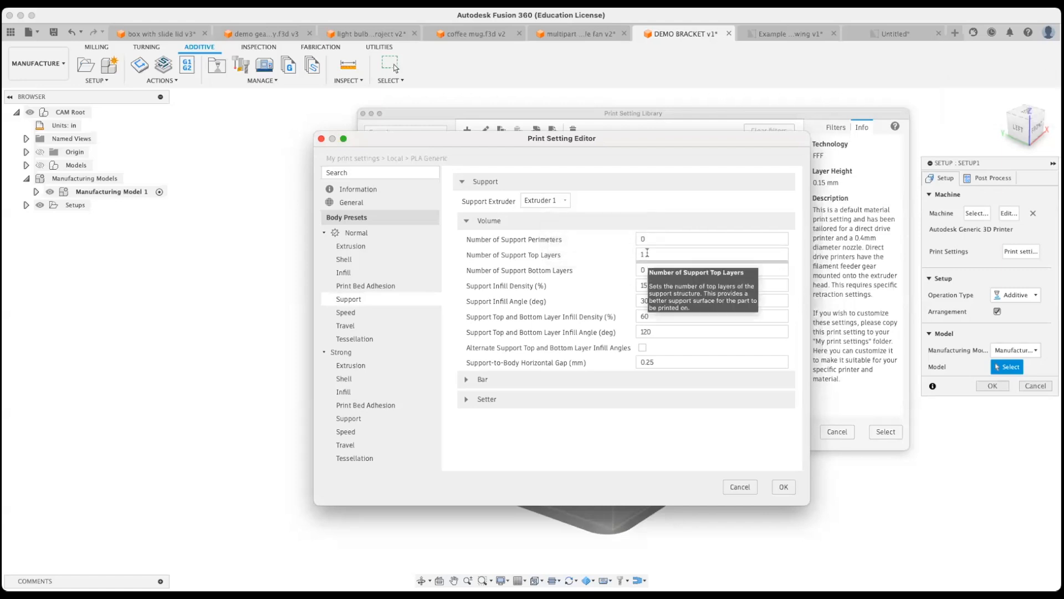
{"action": "left_click", "coordinate": [465, 220]}
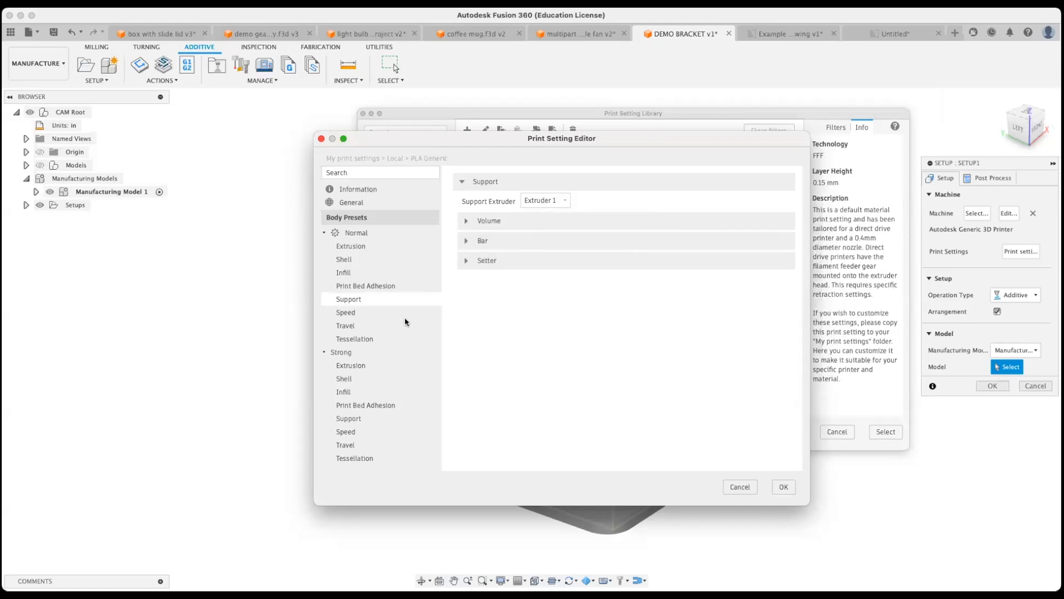
{"action": "left_click", "coordinate": [375, 313]}
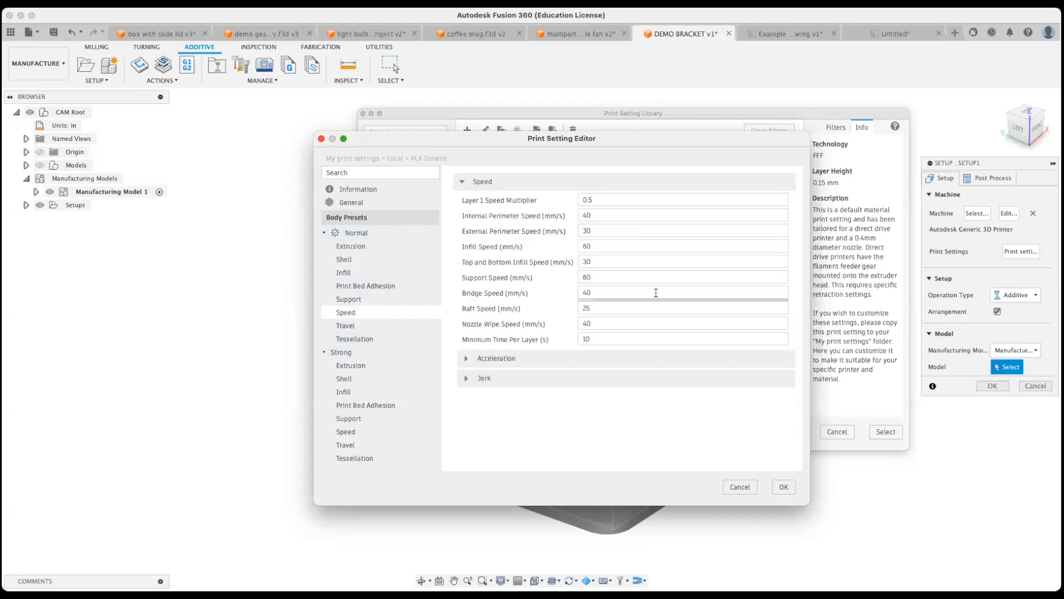
- Save and assign the PLA Generic print setting, and complete the setup with the bracket body as its model
{"action": "left_click", "coordinate": [783, 487]}
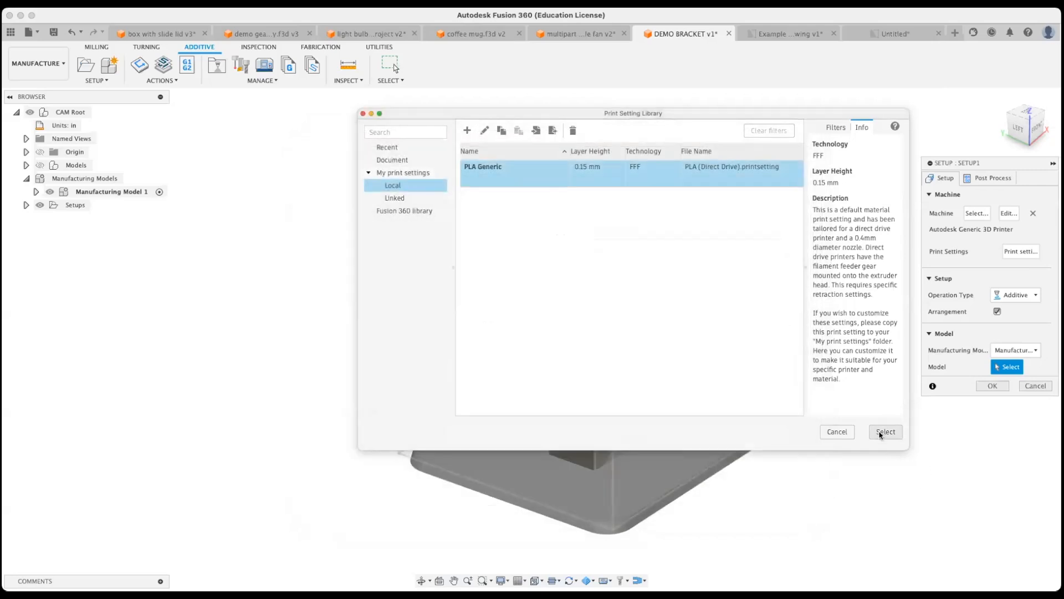
{"action": "left_click", "coordinate": [885, 431]}
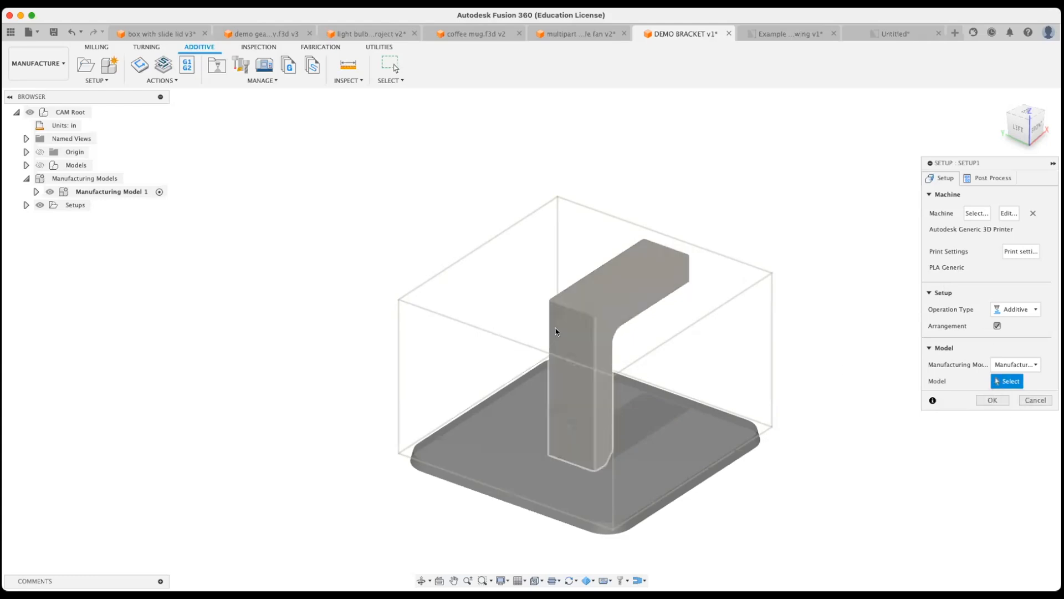
{"action": "left_click", "coordinate": [556, 332]}
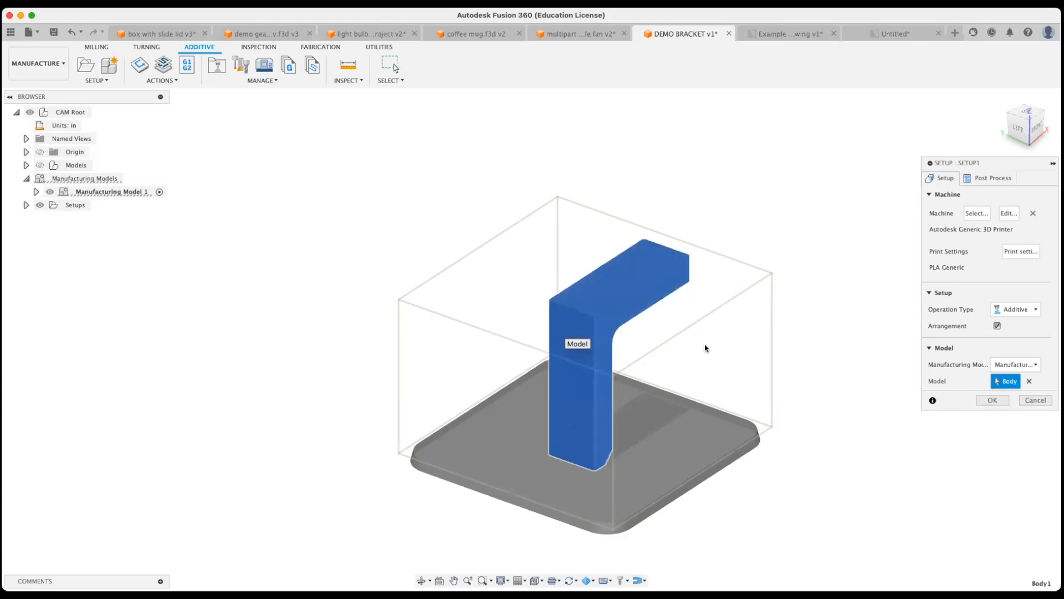
{"action": "left_click", "coordinate": [992, 400]}
- Accept the 2D additive arrangement of the DEMO BRACKET component on the build platform
{"action": "scroll", "coordinate": [800, 326], "scroll_direction": "down", "scroll_amount": 3}
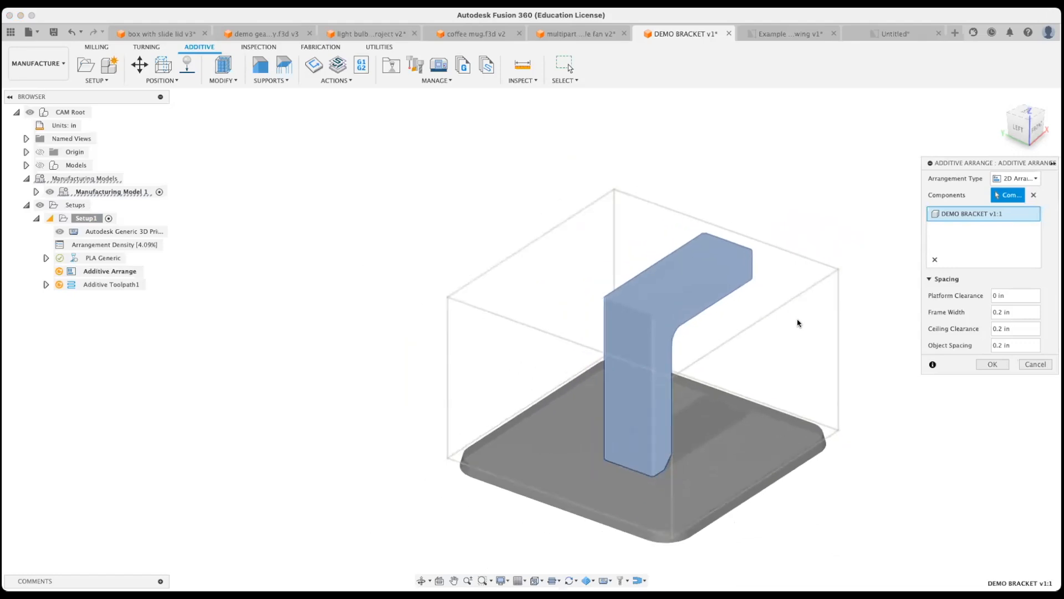
{"action": "middle_click_drag", "start_coordinate": [798, 321], "coordinate": [724, 315]}
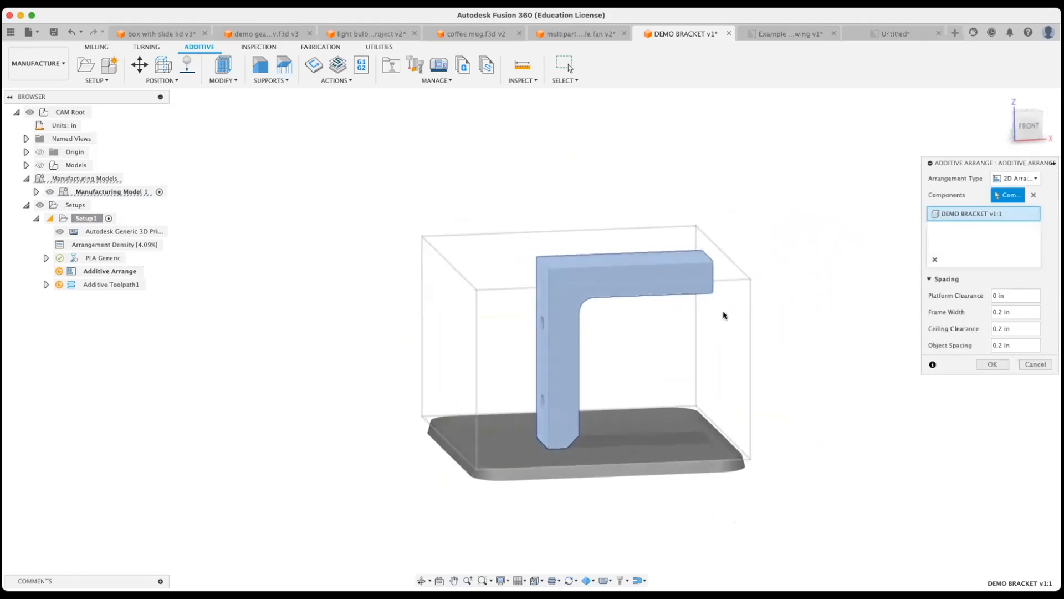
{"action": "left_click", "coordinate": [992, 364]}
{"action": "mouse_move", "coordinate": [784, 356]}
{"action": "middle_mouse_down", "text": "shift"}
{"action": "mouse_move", "coordinate": [808, 358]}
{"action": "mouse_move", "coordinate": [772, 356]}
{"action": "middle_mouse_up", "text": "shift"}
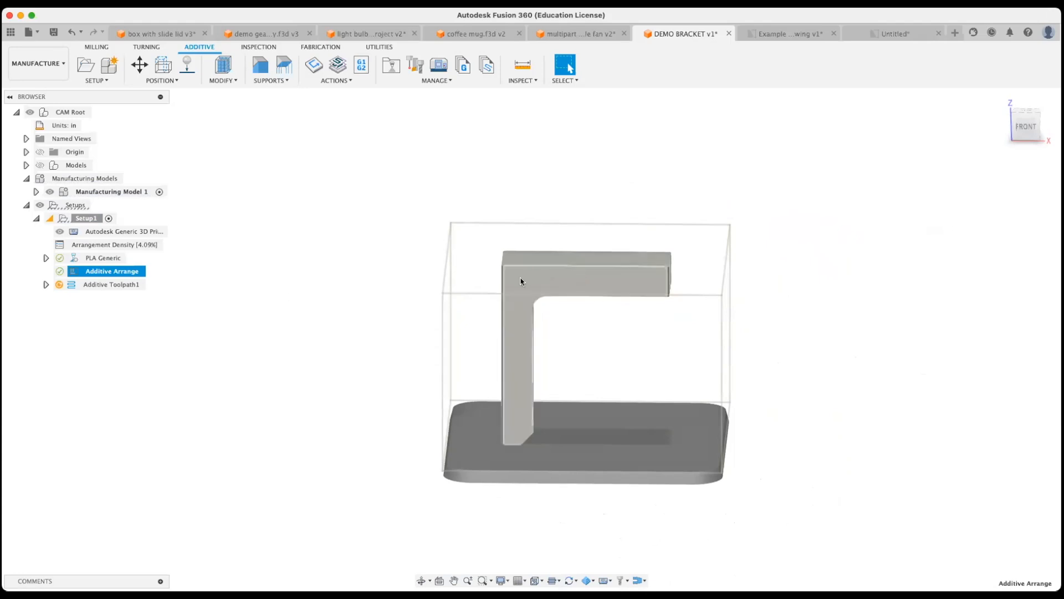
- Flip the bracket upside down in the front view plane and shift it -2.00 in along X using Move Components
{"action": "mouse_move", "coordinate": [520, 281]}
{"action": "middle_mouse_down", "text": "shift"}
{"action": "mouse_move", "coordinate": [535, 255]}
{"action": "mouse_move", "coordinate": [532, 272]}
{"action": "middle_mouse_up", "text": "shift"}
{"action": "left_click", "coordinate": [542, 285]}
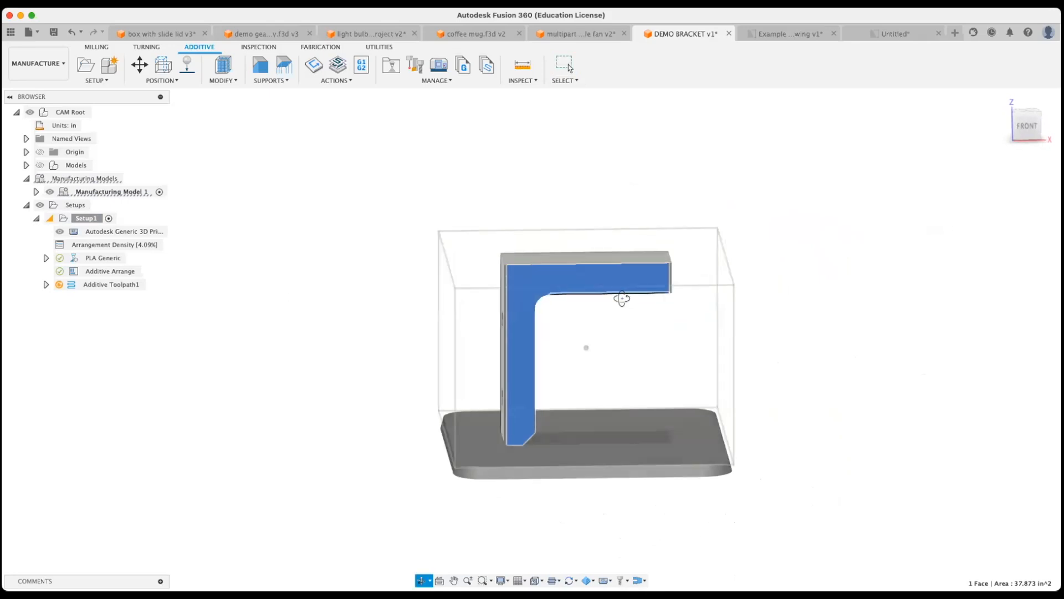
{"action": "middle_click_drag", "start_coordinate": [622, 299], "coordinate": [373, 173], "text": "shift"}
{"action": "left_click", "coordinate": [140, 65]}
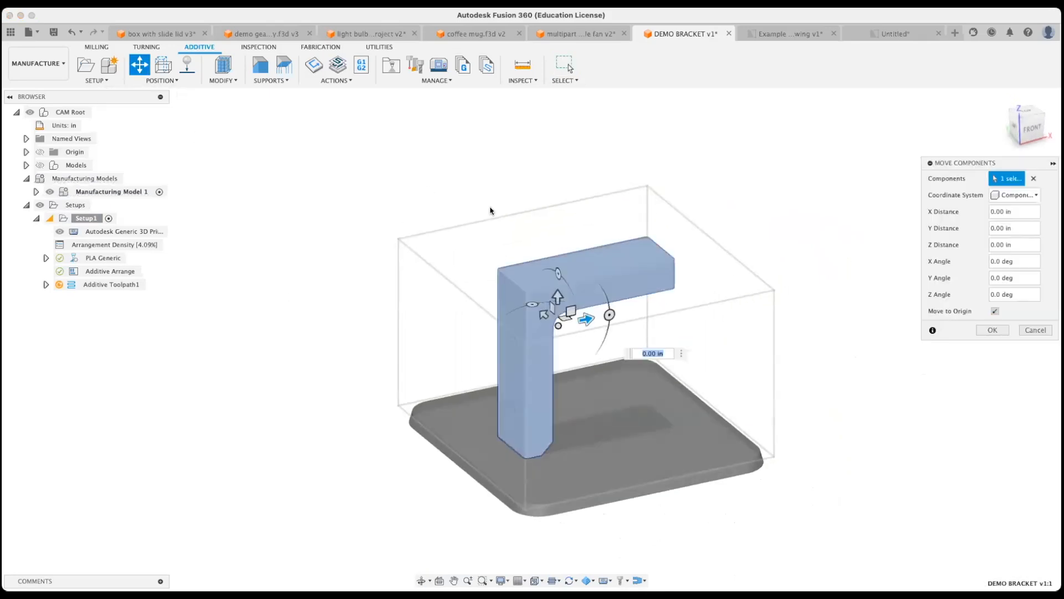
{"action": "middle_click_drag", "start_coordinate": [524, 293], "coordinate": [590, 290], "text": "shift"}
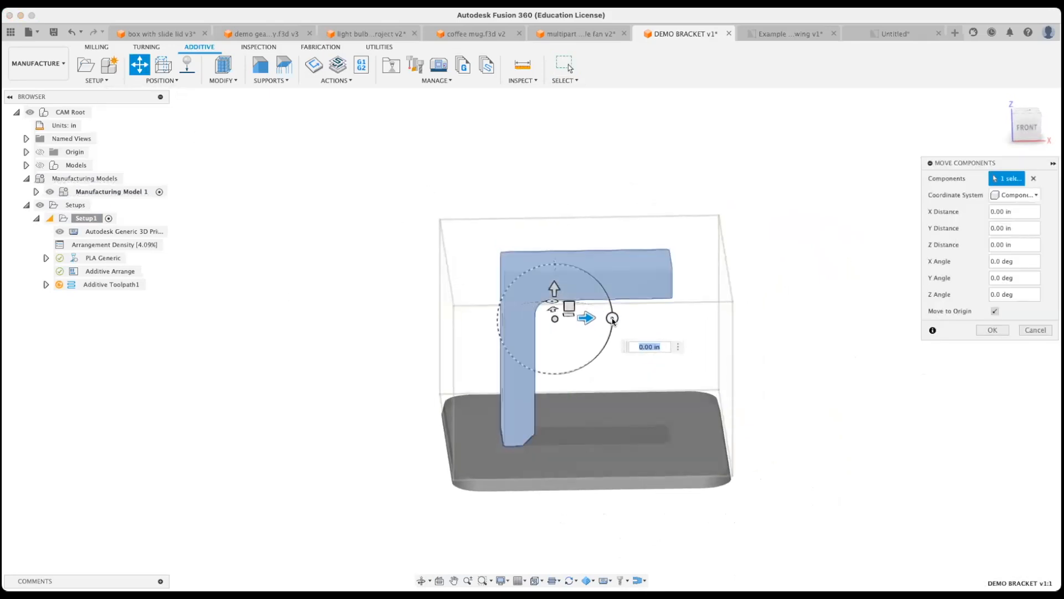
{"action": "left_click_drag", "start_coordinate": [612, 318], "coordinate": [553, 316]}
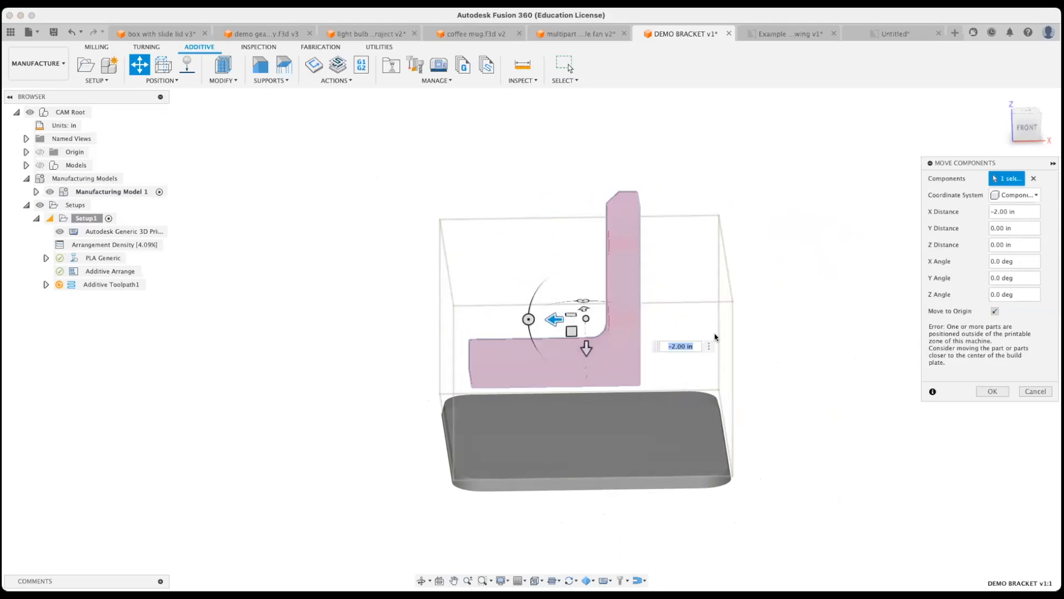
{"action": "left_click", "coordinate": [992, 390]}
{"action": "middle_click_drag", "start_coordinate": [844, 392], "coordinate": [700, 332], "text": "shift"}
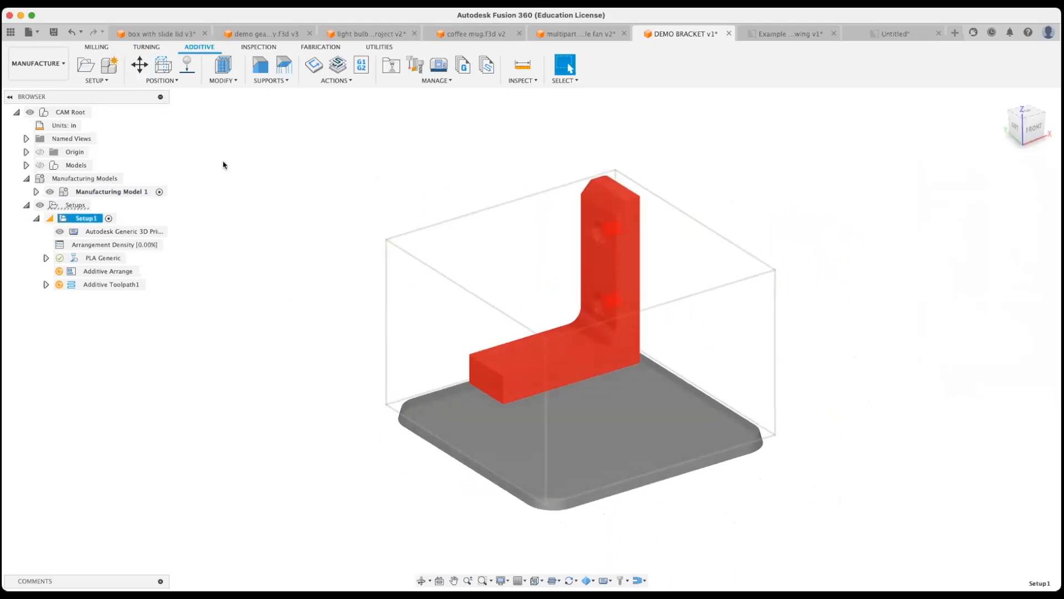
- Place the flipped bracket component on the build platform with 0.00 in platform clearance
{"action": "left_click", "coordinate": [187, 64]}
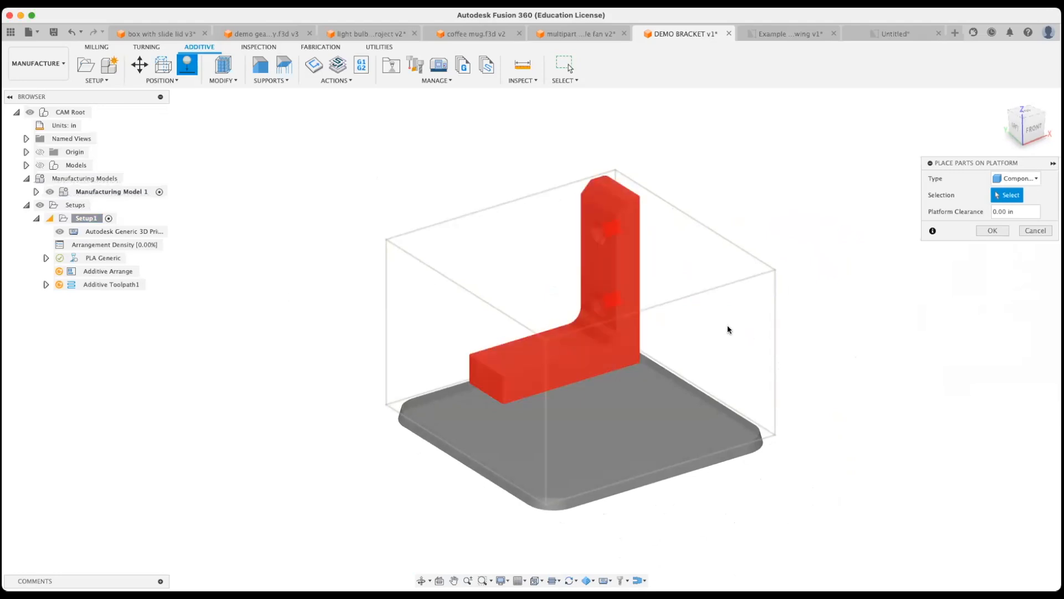
{"action": "left_click", "coordinate": [601, 256]}
{"action": "left_click", "coordinate": [992, 230]}
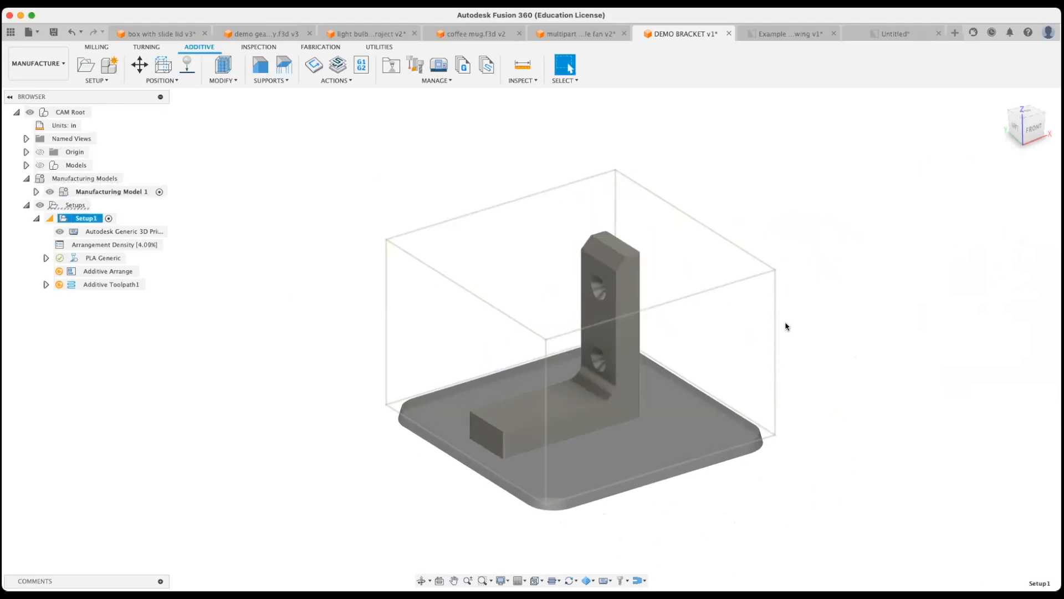
- Rotate the bracket by an X angle of -90 degrees so that it lies on its side
{"action": "middle_click_drag", "start_coordinate": [786, 326], "coordinate": [849, 335], "text": "shift"}
{"action": "left_click", "coordinate": [557, 300]}
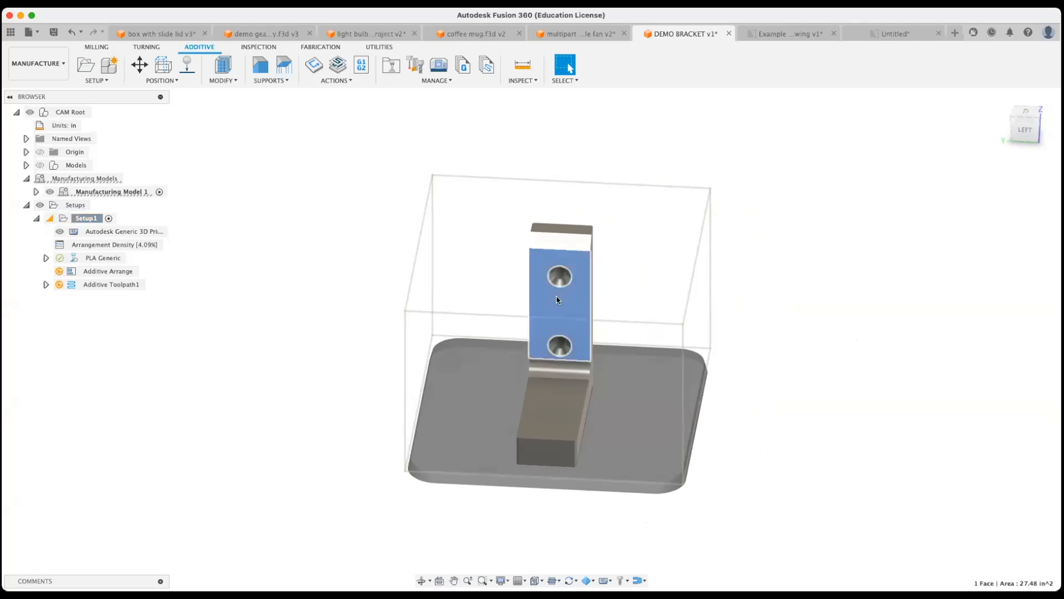
{"action": "left_click", "coordinate": [140, 65]}
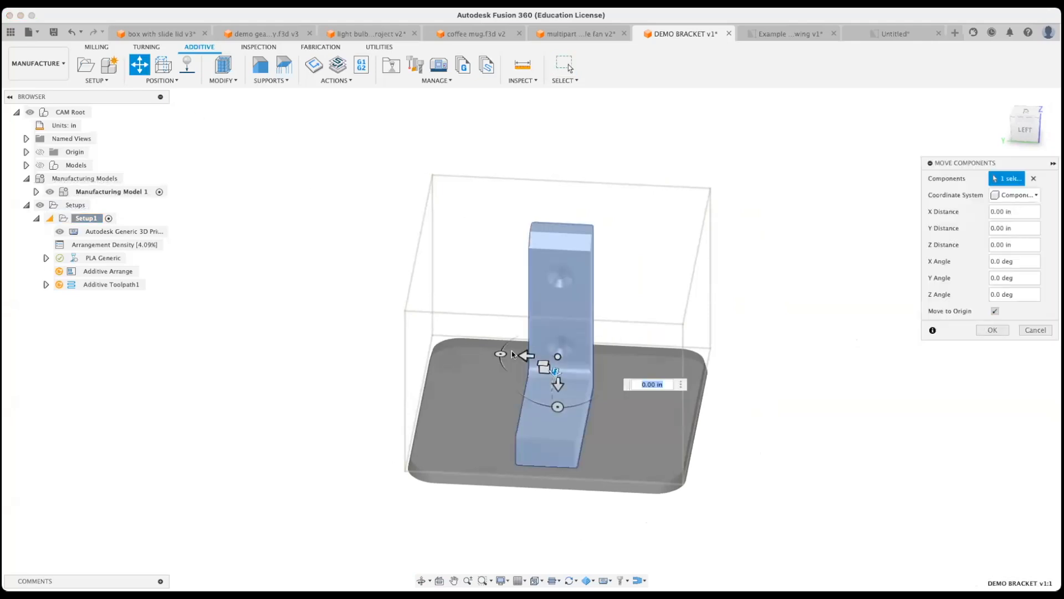
{"action": "left_click_drag", "start_coordinate": [498, 355], "coordinate": [486, 378]}
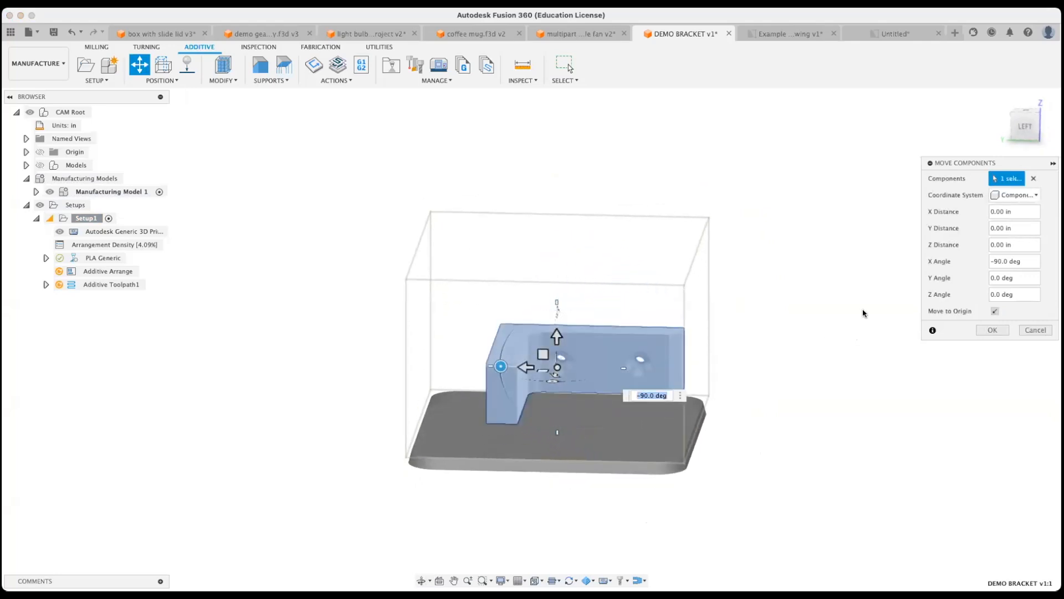
{"action": "left_click", "coordinate": [992, 329]}
- Seat the sideways bracket component on the build platform with 0.00 in platform clearance
{"action": "middle_click_drag", "start_coordinate": [820, 356], "coordinate": [739, 355], "text": "shift"}
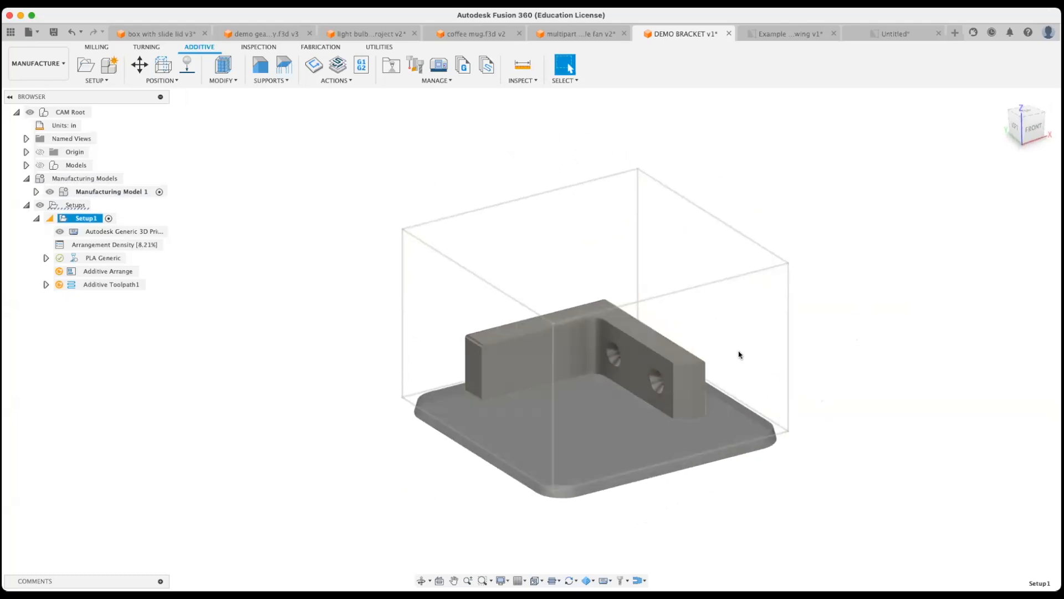
{"action": "left_click", "coordinate": [188, 65]}
{"action": "left_click", "coordinate": [587, 347]}
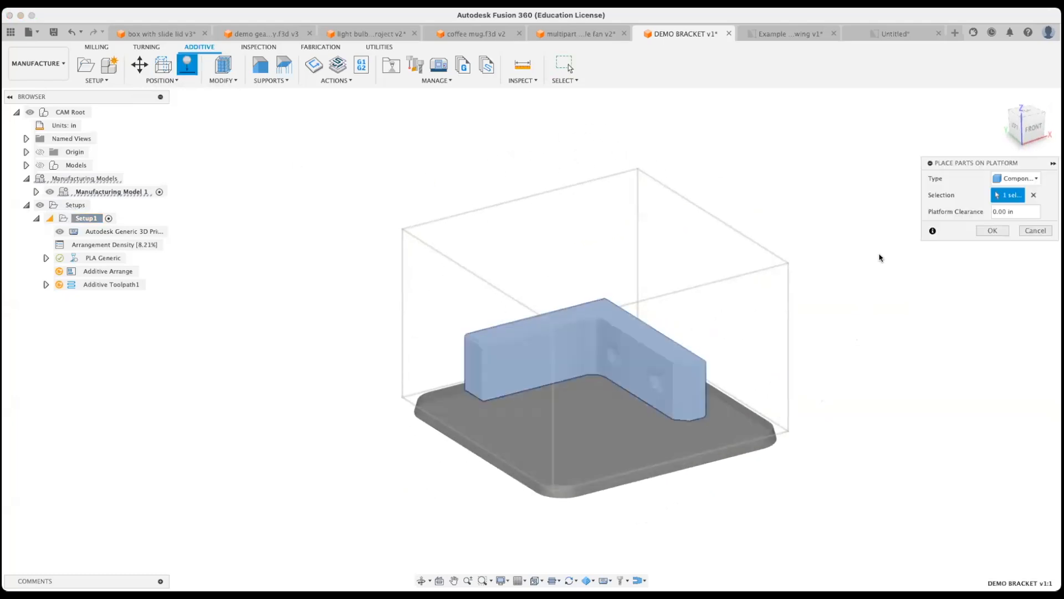
{"action": "left_click", "coordinate": [672, 370]}
{"action": "left_click", "coordinate": [627, 372]}
{"action": "left_click", "coordinate": [993, 230]}
- Open the additive toolpath simulation for Setup1, and generate the setup's toolpath
{"action": "middle_click_drag", "start_coordinate": [979, 235], "coordinate": [843, 355], "text": "shift"}
{"action": "middle_click_drag", "start_coordinate": [570, 271], "coordinate": [452, 280]}
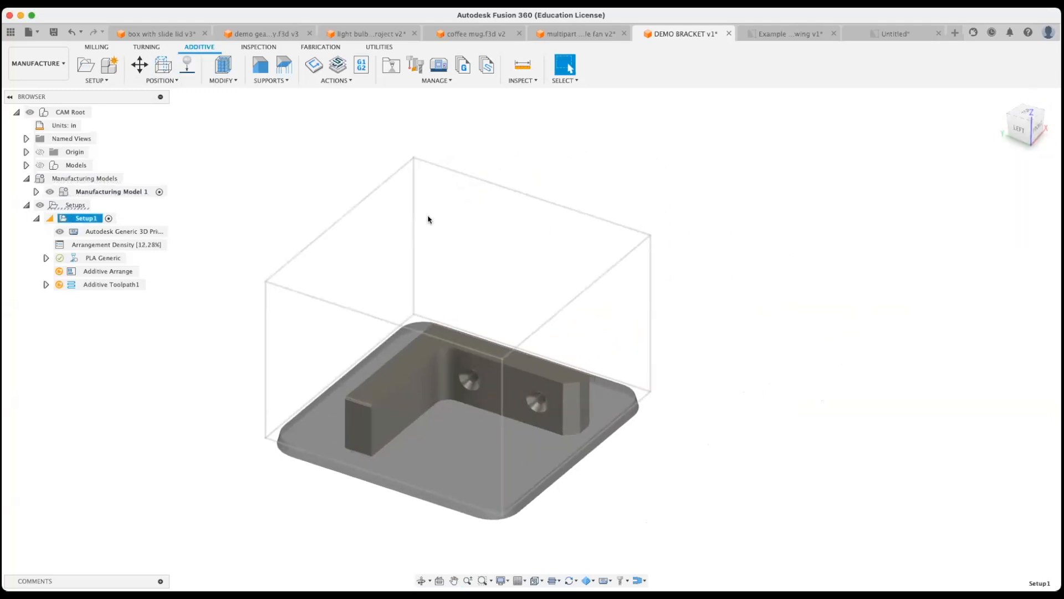
{"action": "left_click", "coordinate": [337, 65]}
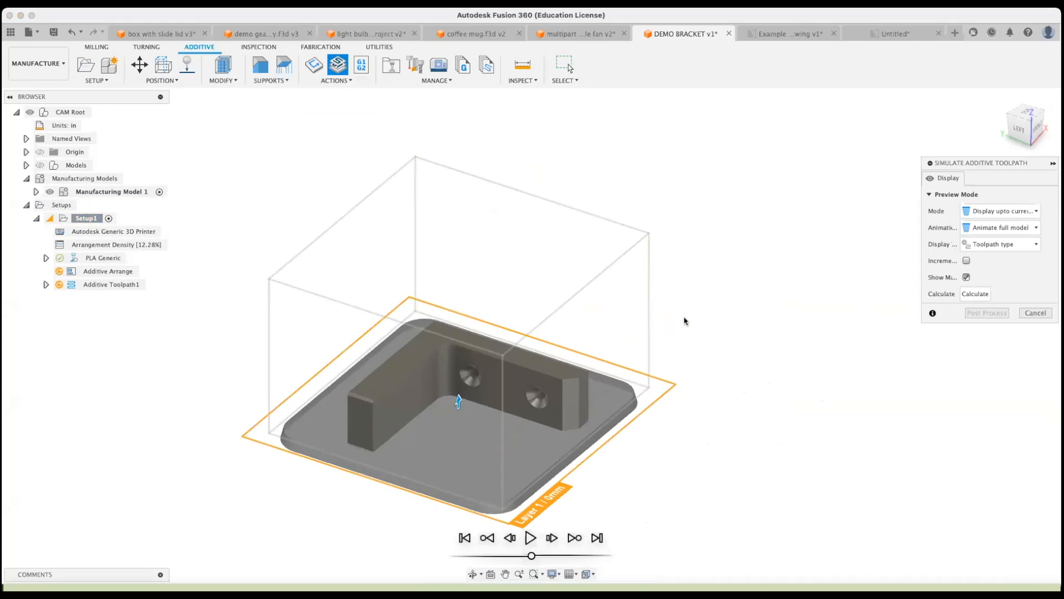
{"action": "middle_click_drag", "start_coordinate": [676, 338], "coordinate": [658, 344], "text": "shift"}
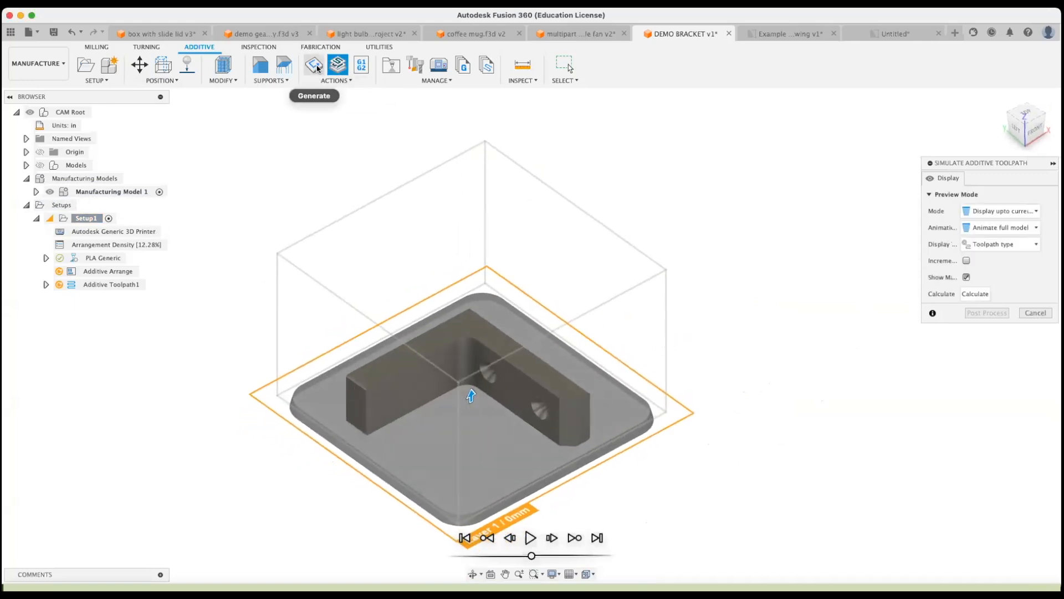
{"action": "left_click", "coordinate": [315, 66]}
{"action": "middle_click_drag", "start_coordinate": [671, 307], "coordinate": [651, 352], "text": "shift"}
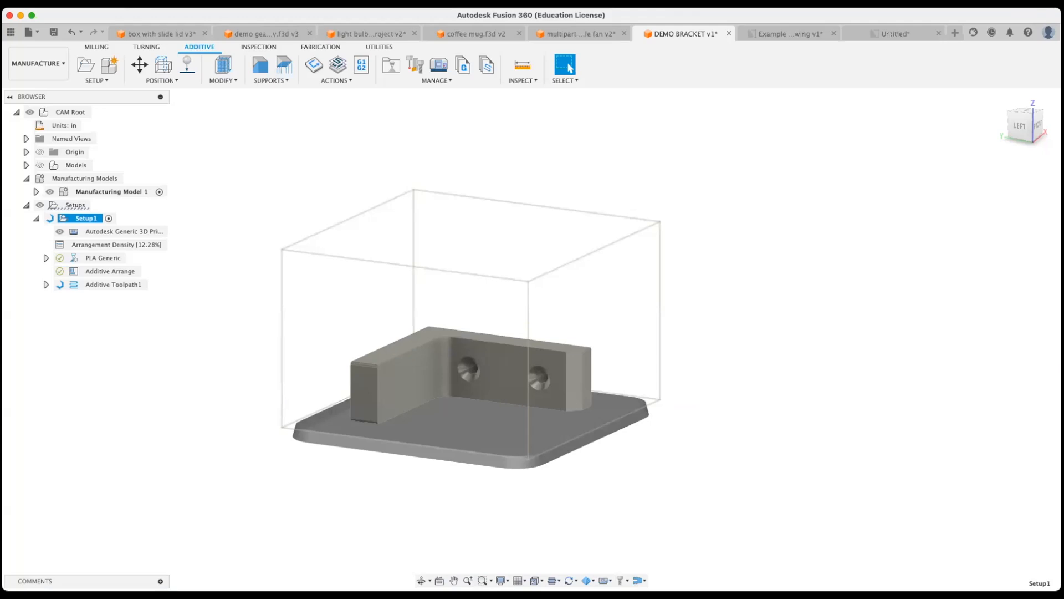
{"action": "key", "text": "super+Tab"}
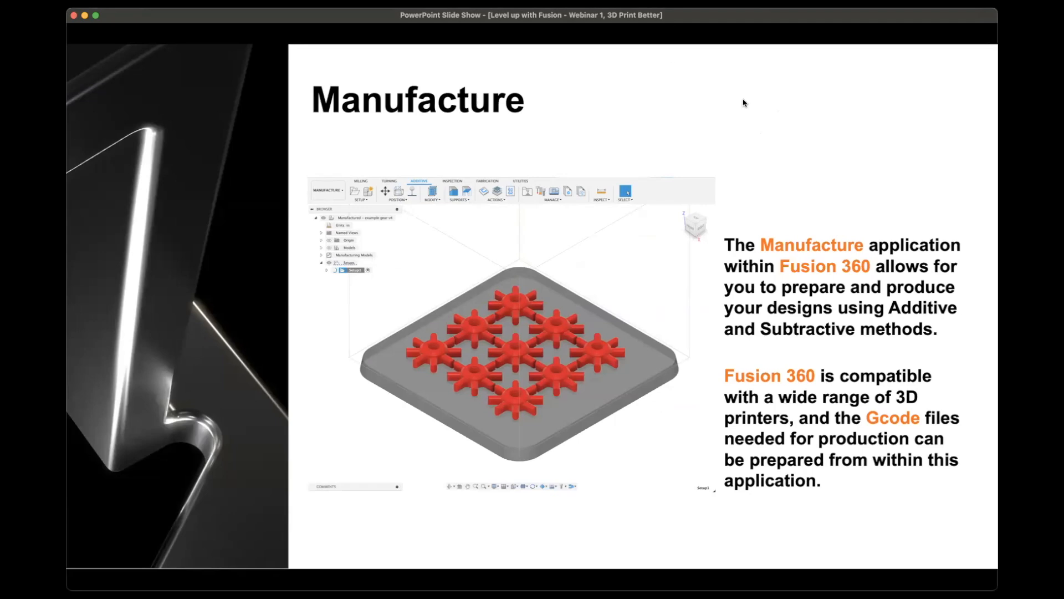
{"action": "key", "text": "Right"}
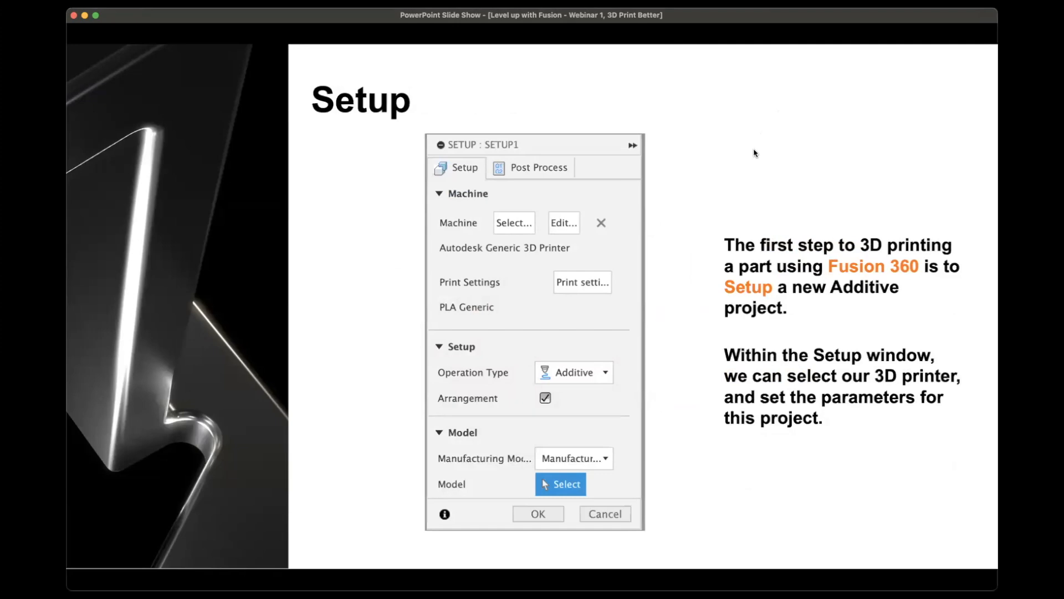
{"action": "key", "text": "Right"}
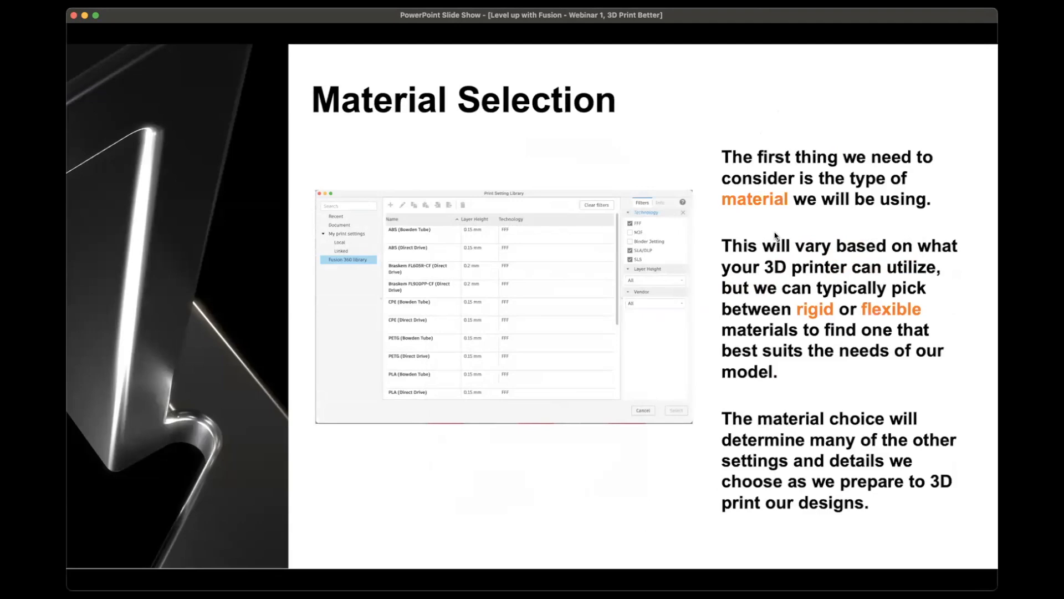
{"action": "key", "text": "Right"}
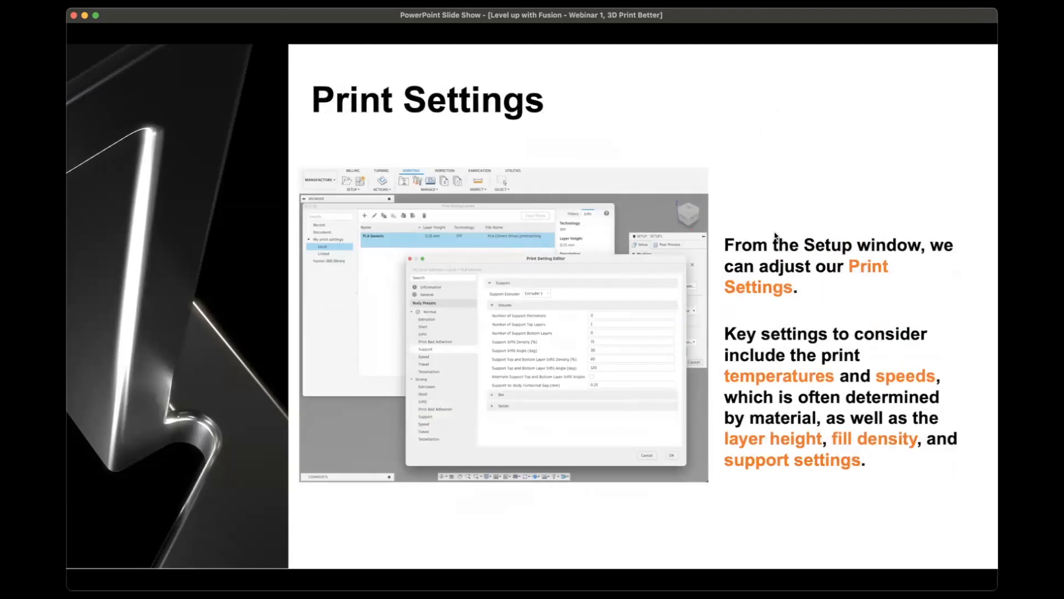